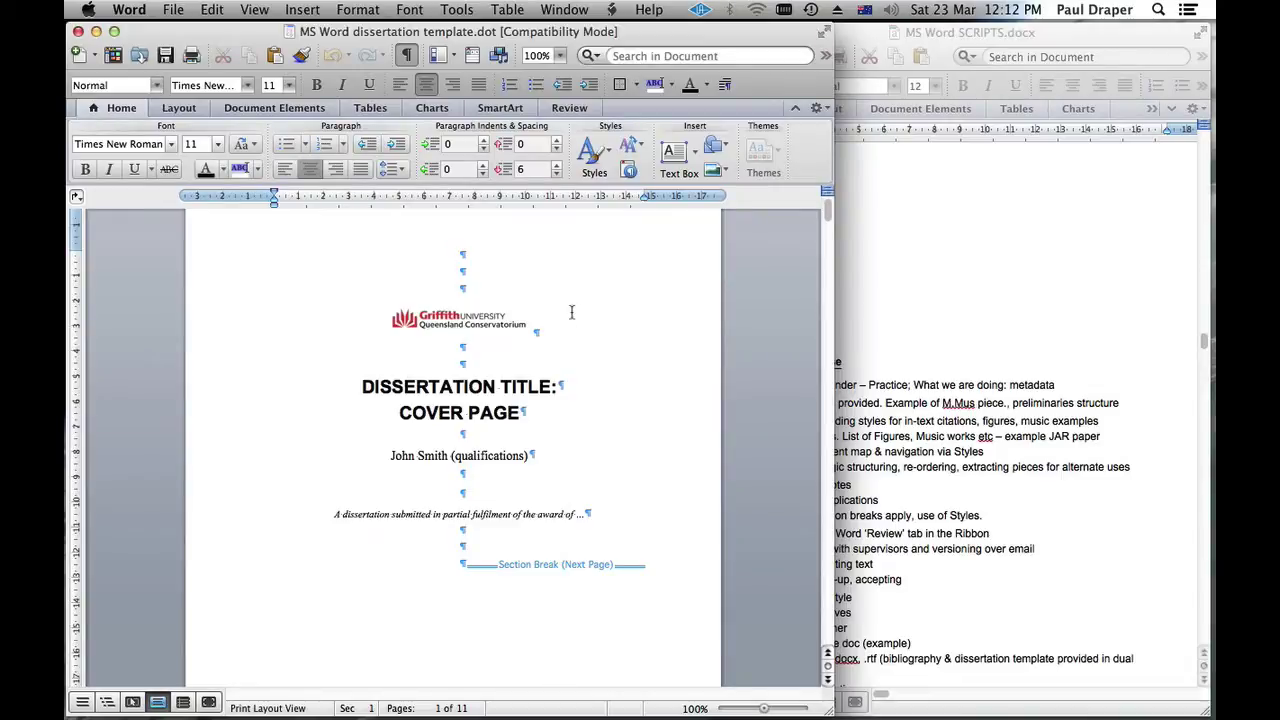
- Examine the dissertation template from its cover page through the preliminaries to Chapter 1, including the paragraph styles it offers
scroll(571, 312, "down", 10)
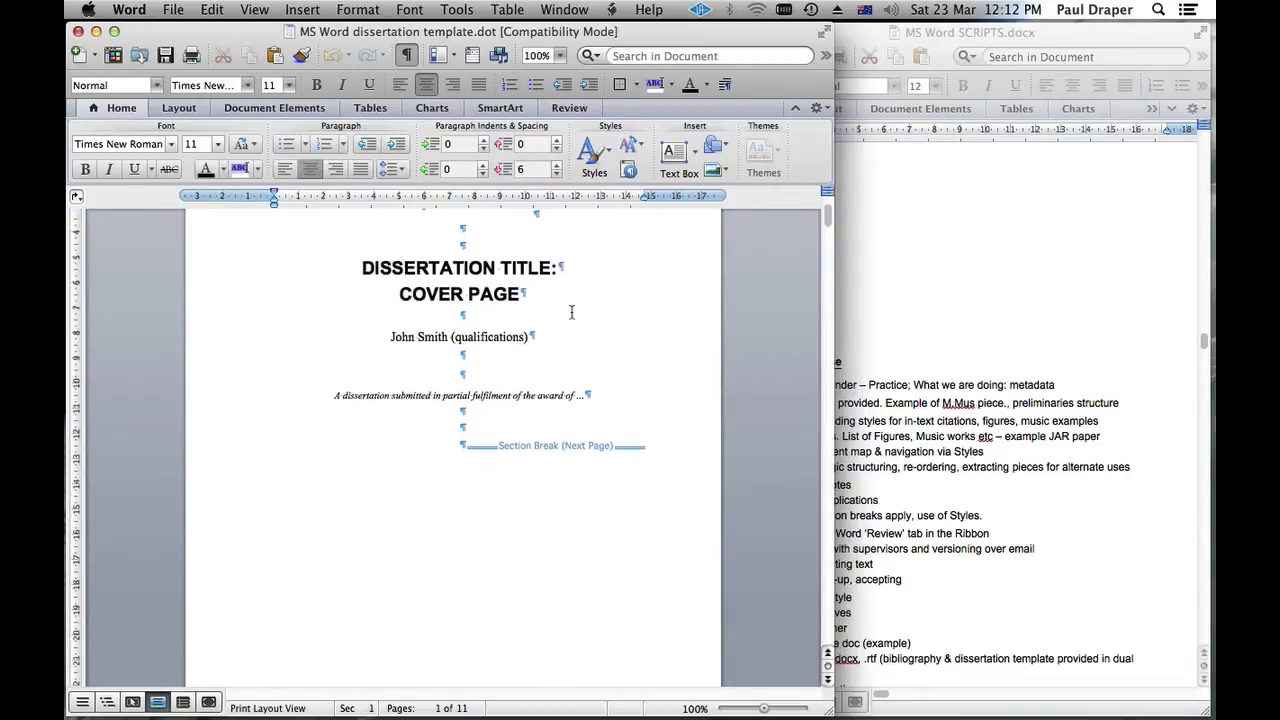
scroll(571, 312, "down", 10)
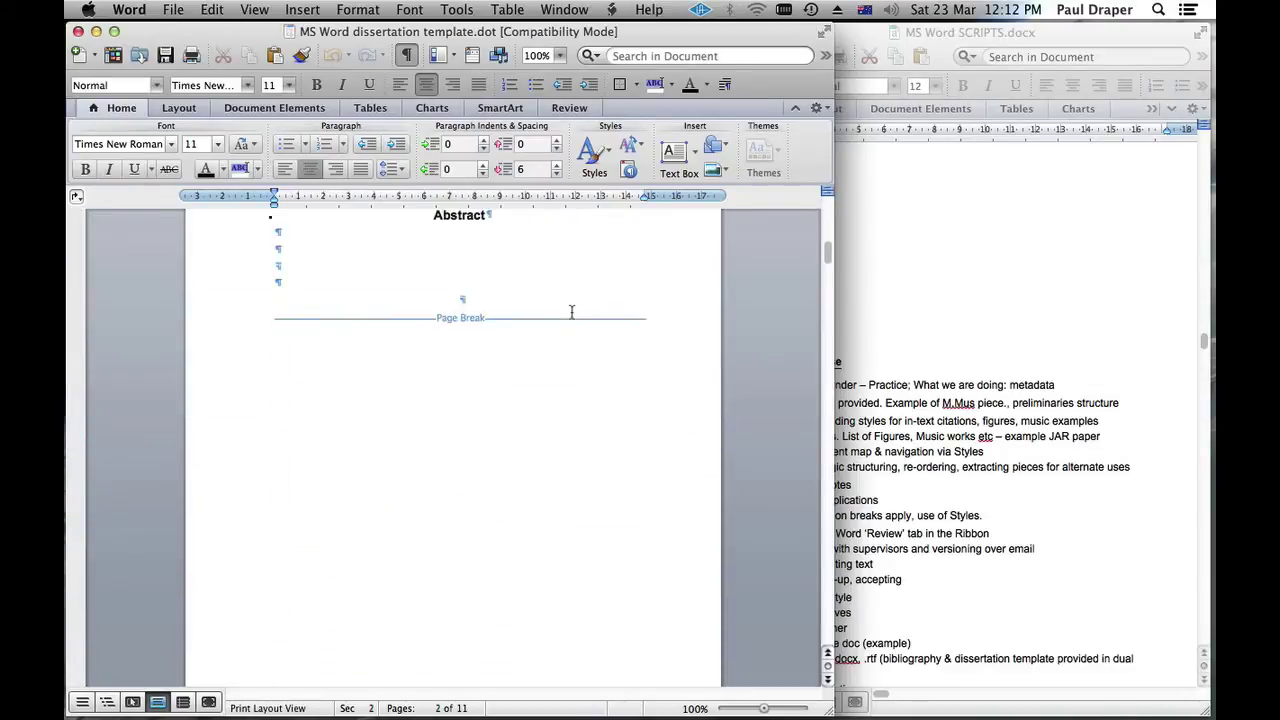
scroll(571, 312, "down", 10)
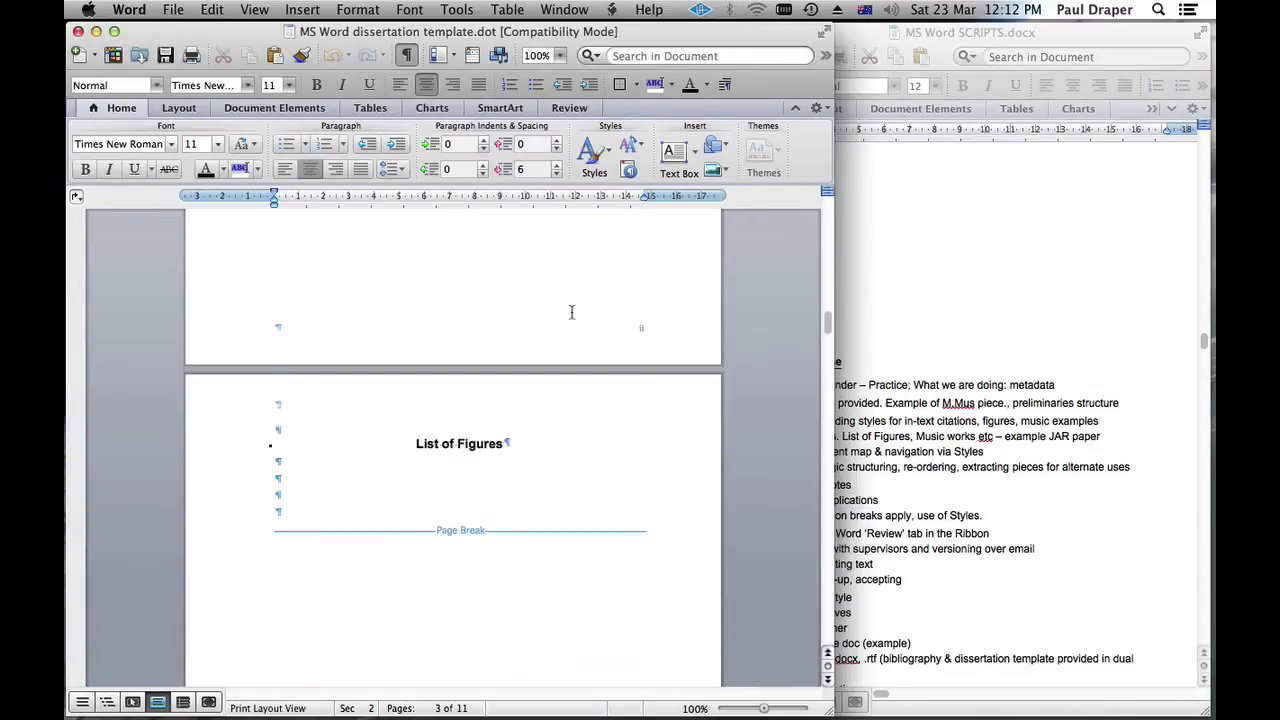
left_click_drag(825, 340, 816, 478)
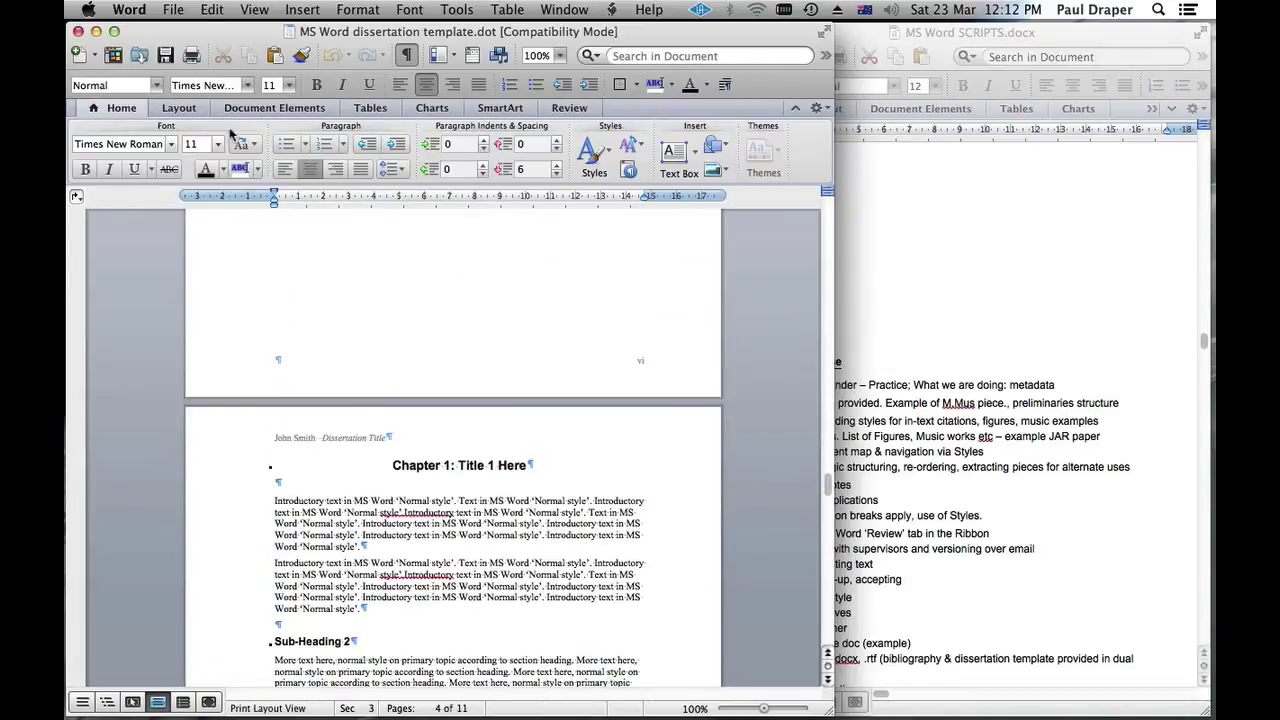
left_click(157, 86)
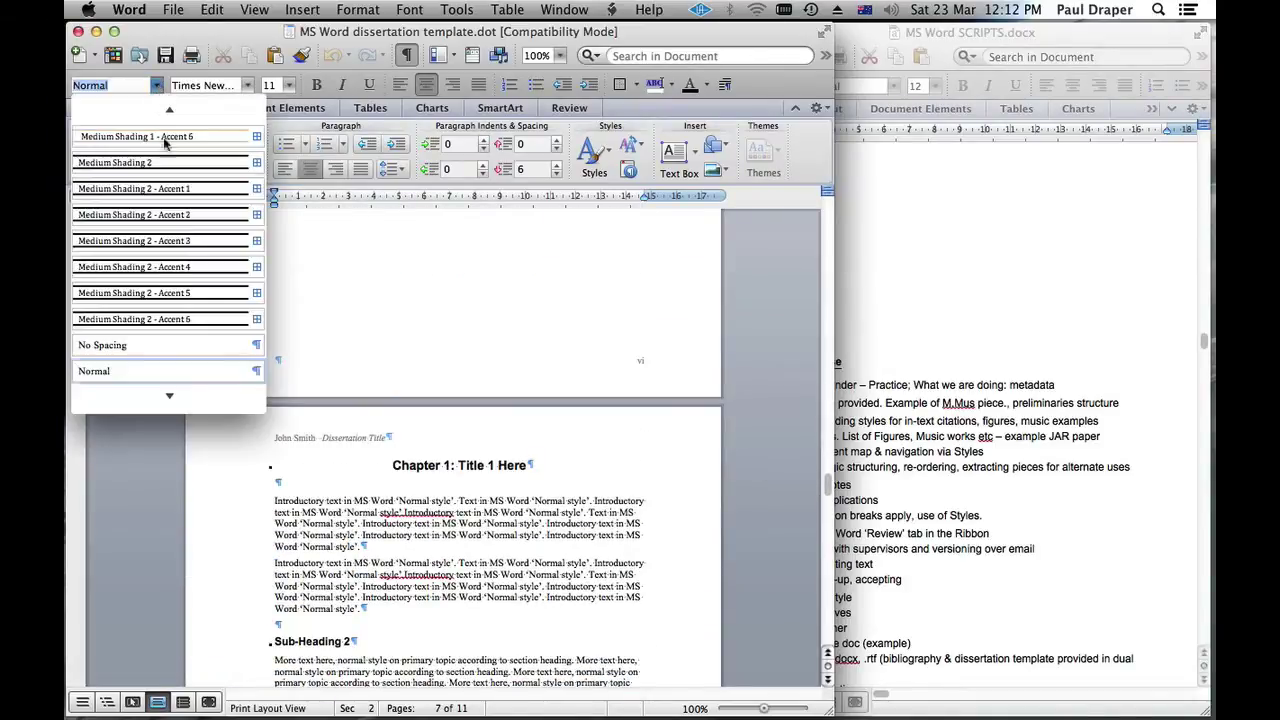
mouse_move(169, 396)
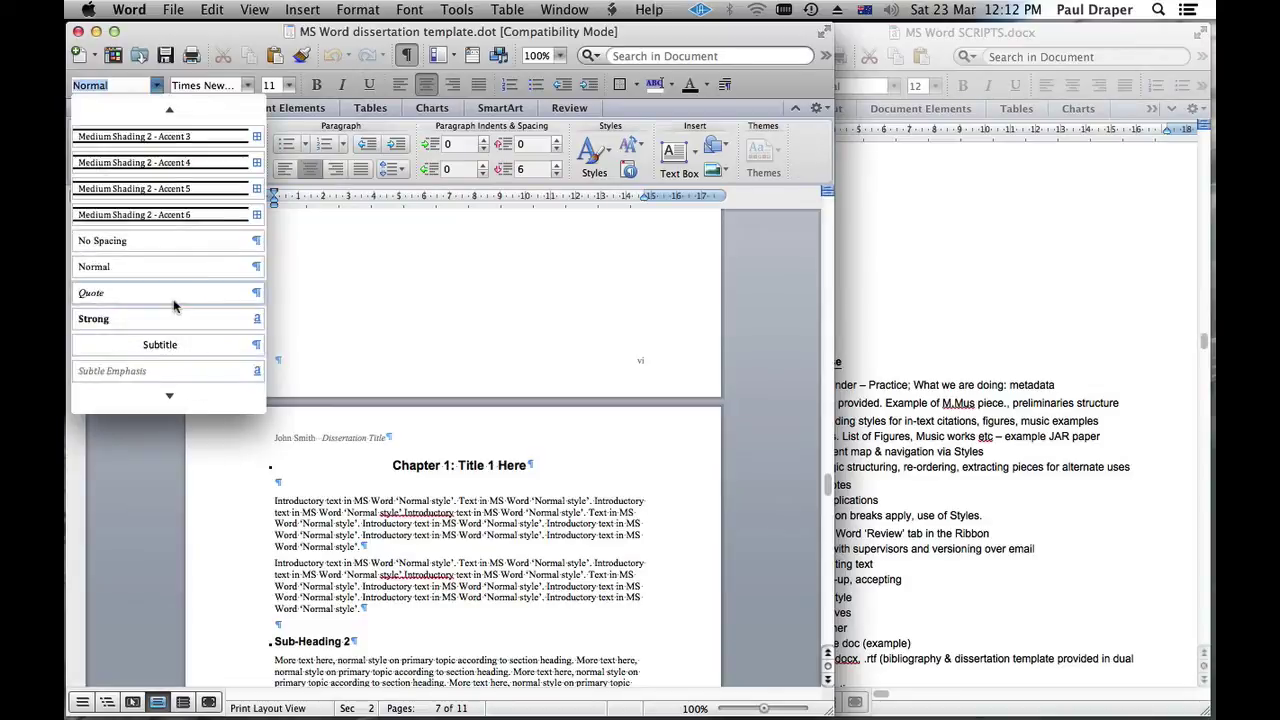
left_click(482, 500)
key("super+Home")
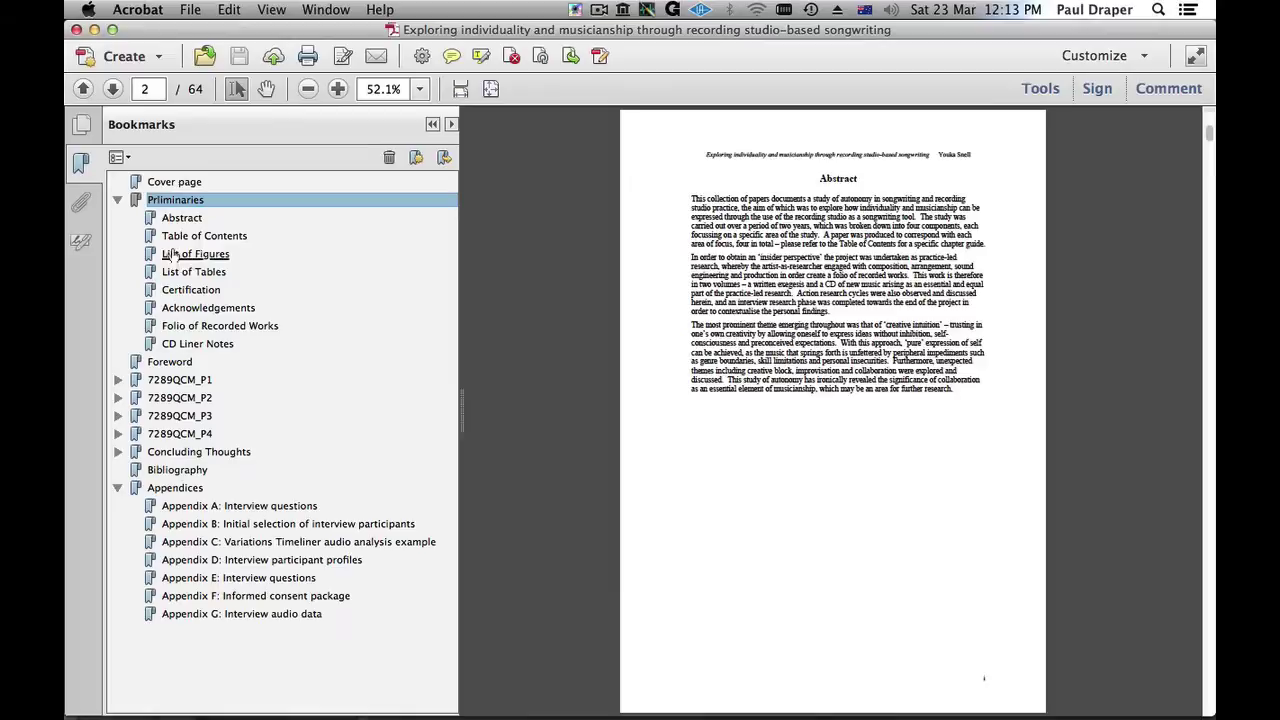
- Examine the sample dissertation's preliminaries: Abstract, Table of Contents, List of Figures, List of Tables, Certification and Acknowledgements
left_click(180, 218)
left_click(190, 240)
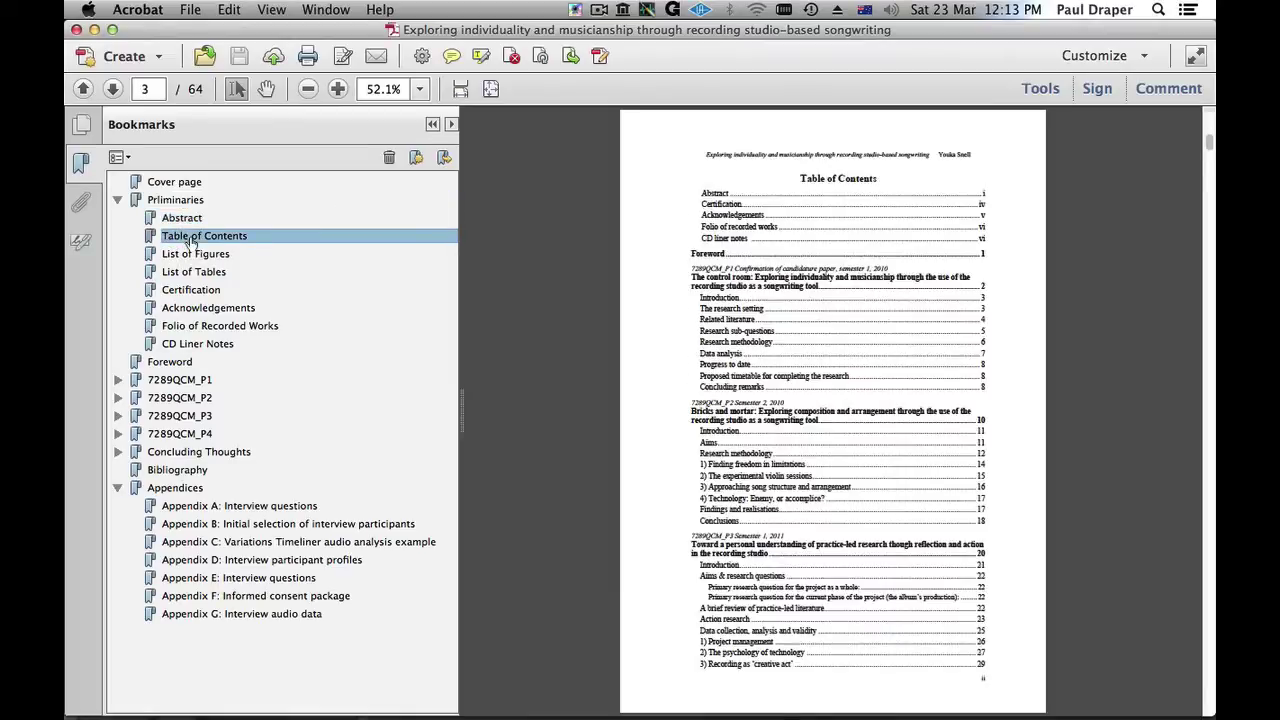
left_click(203, 257)
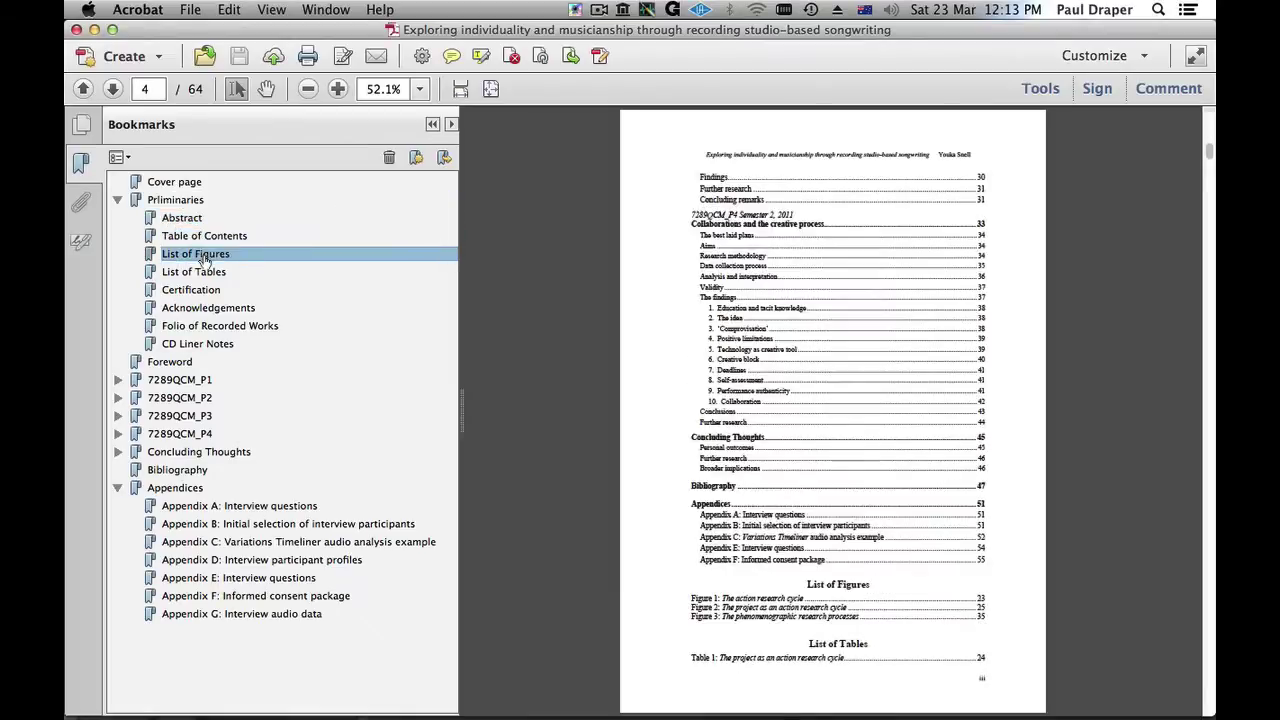
left_click(208, 275)
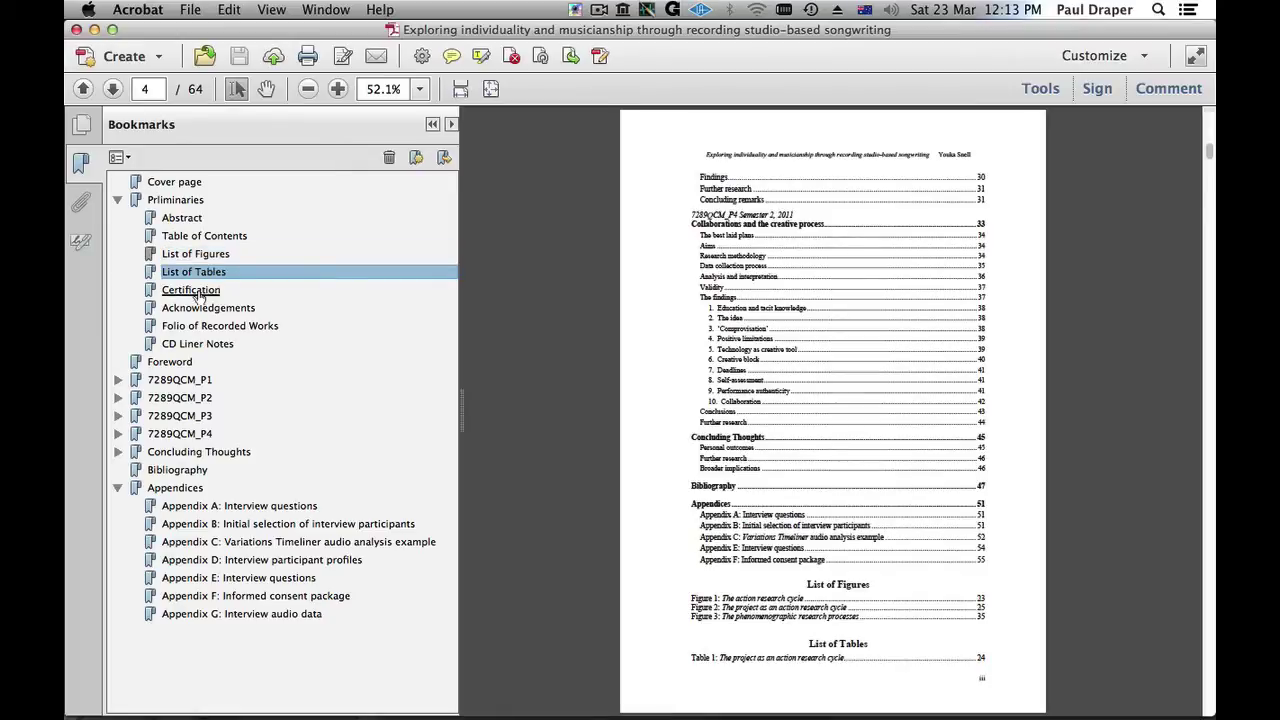
left_click(197, 291)
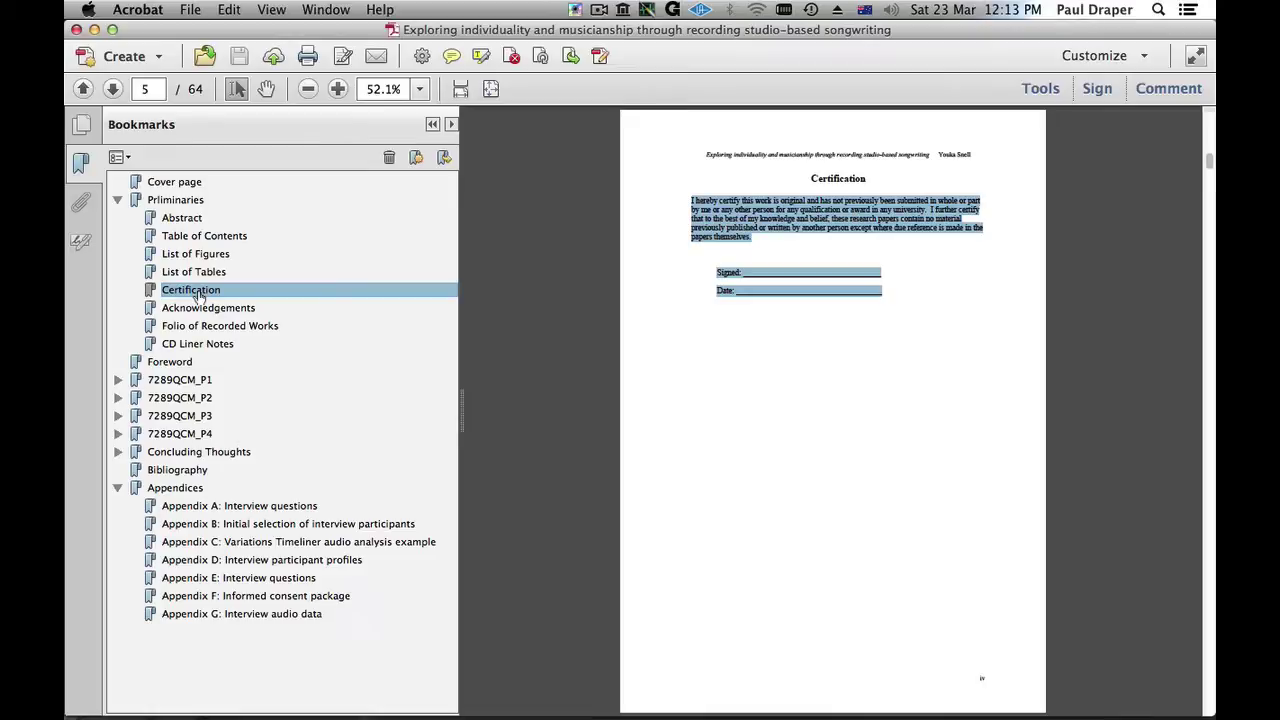
left_click(207, 309)
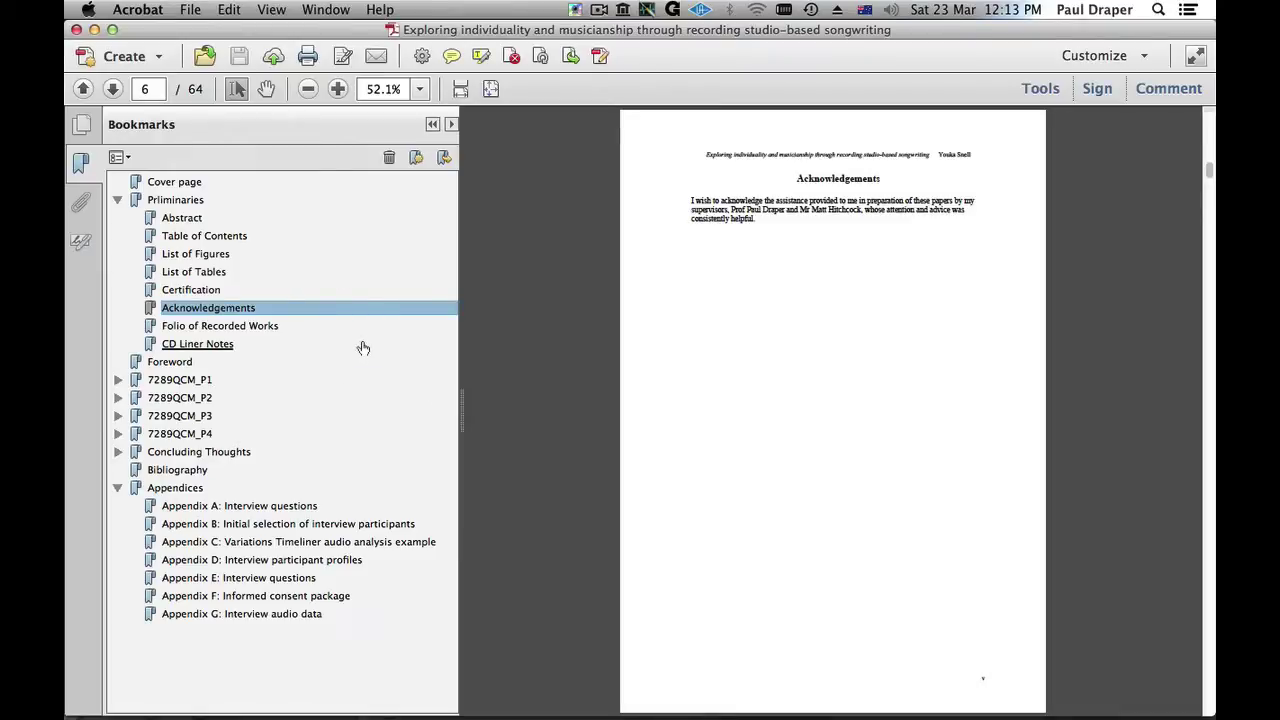
- Examine the Appendices section of the sample dissertation, going through Appendix A to Appendix G in order
left_click(175, 488)
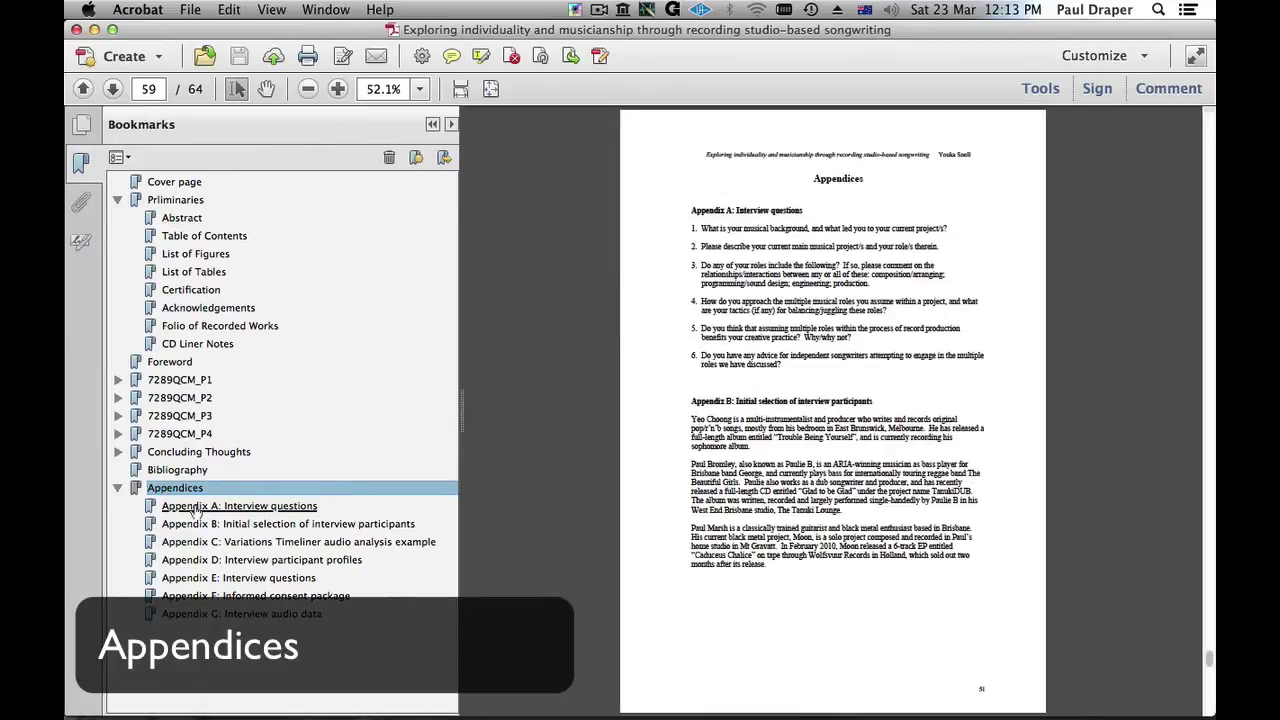
left_click(193, 507)
left_click(230, 524)
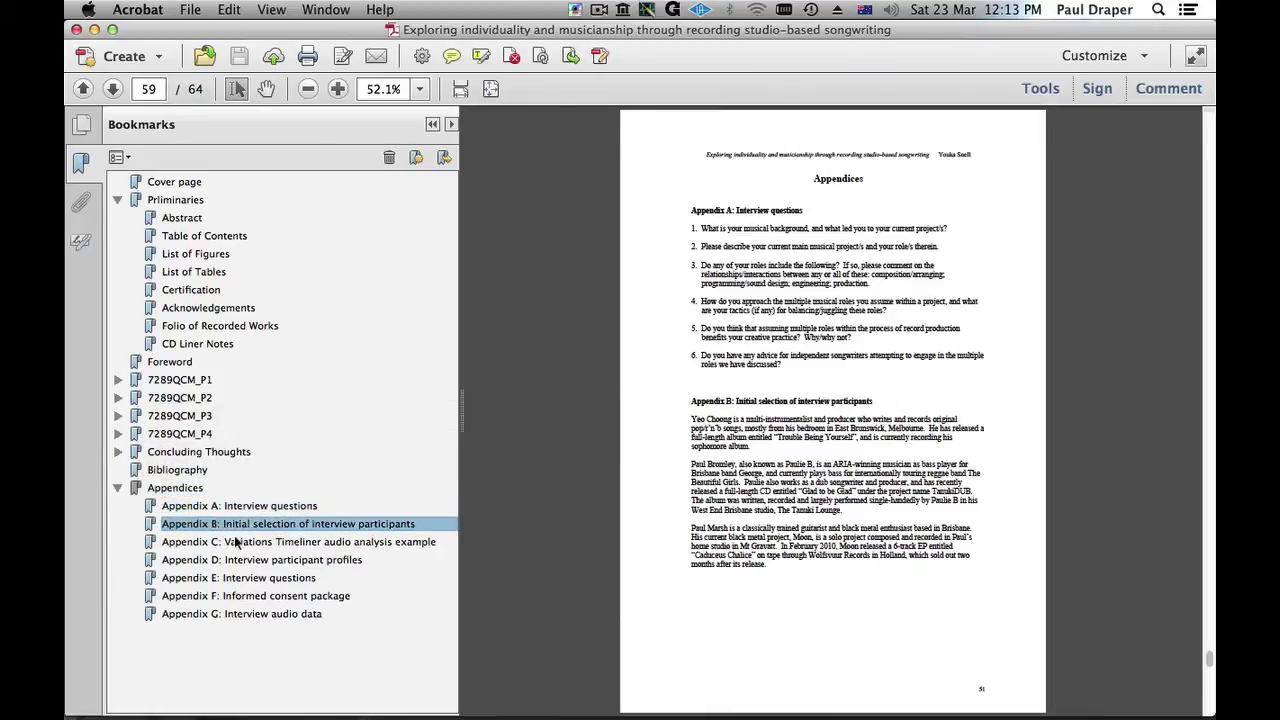
left_click(236, 541)
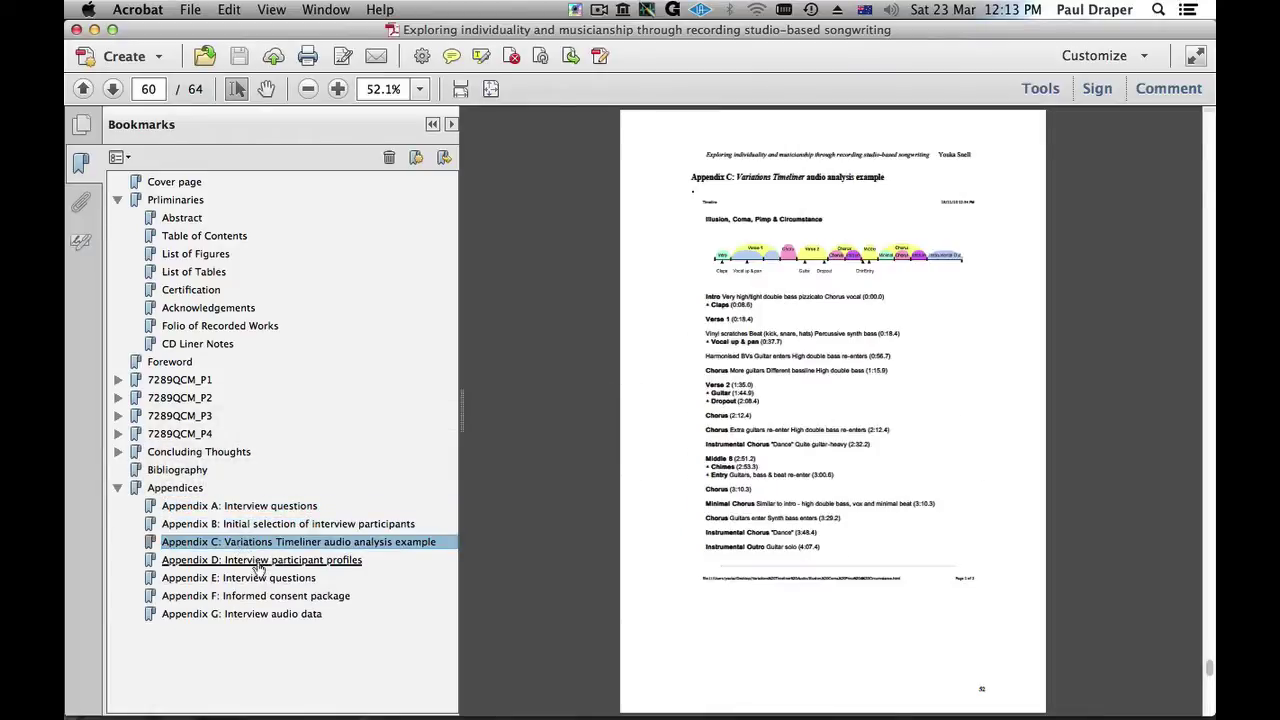
left_click(258, 563)
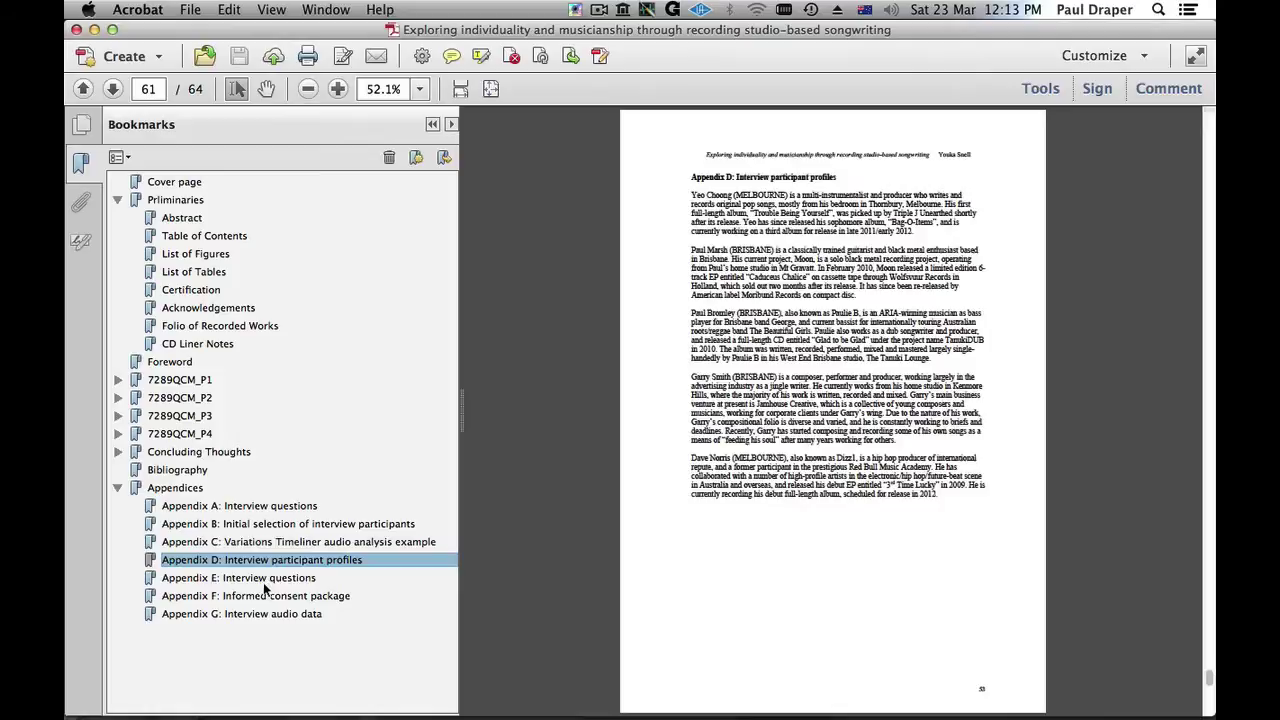
left_click(266, 581)
left_click(269, 600)
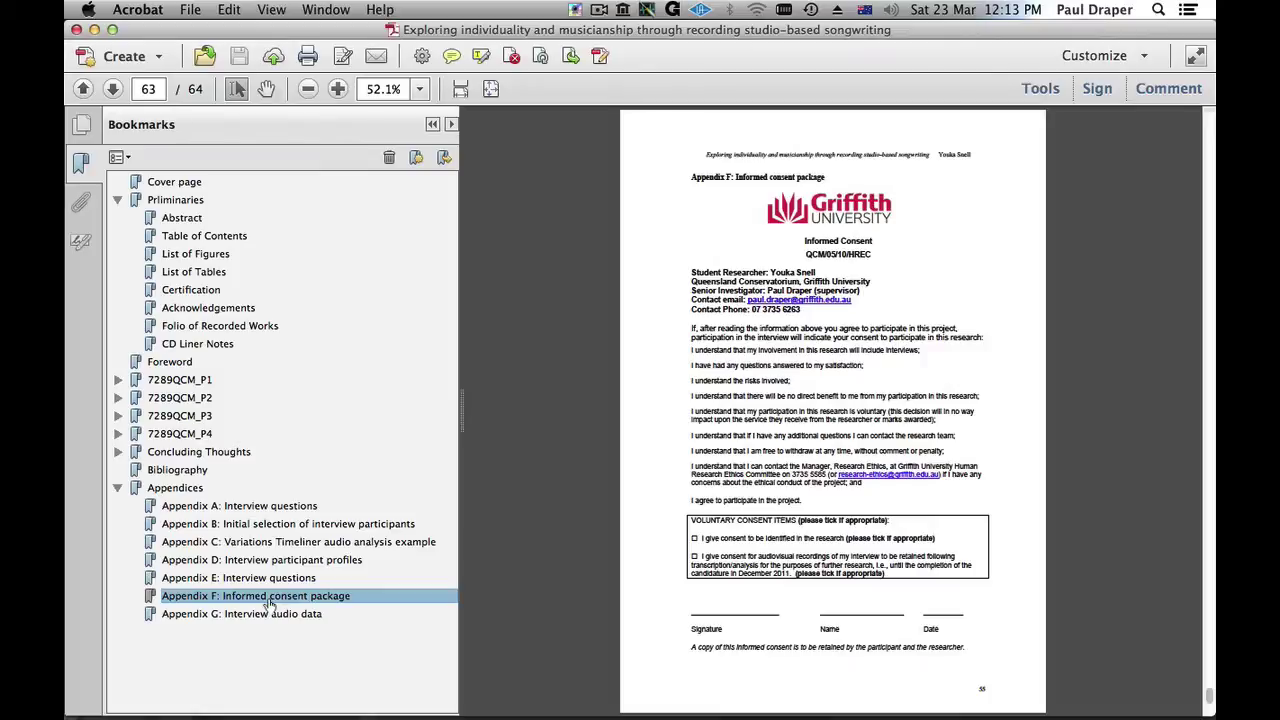
left_click(263, 616)
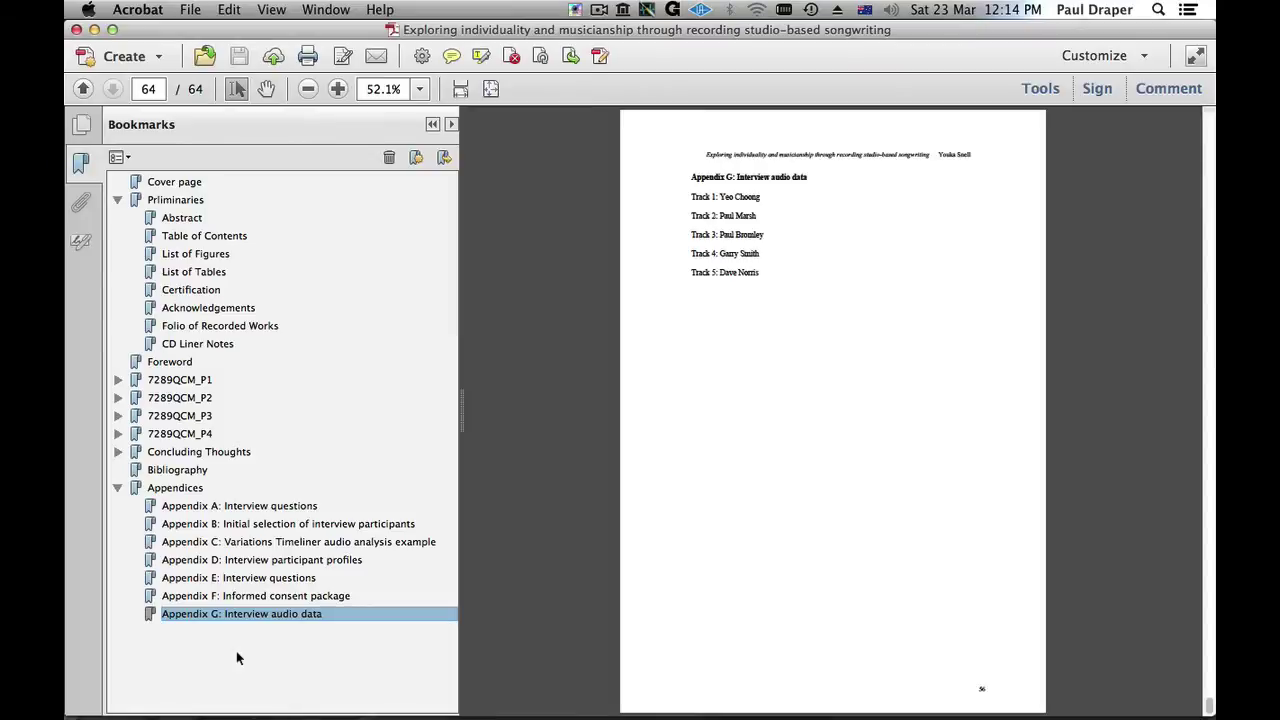
- Switch back to Word, view the template's Certification page and minimise the template window
key("super+Tab")
left_click_drag(828, 209, 806, 402)
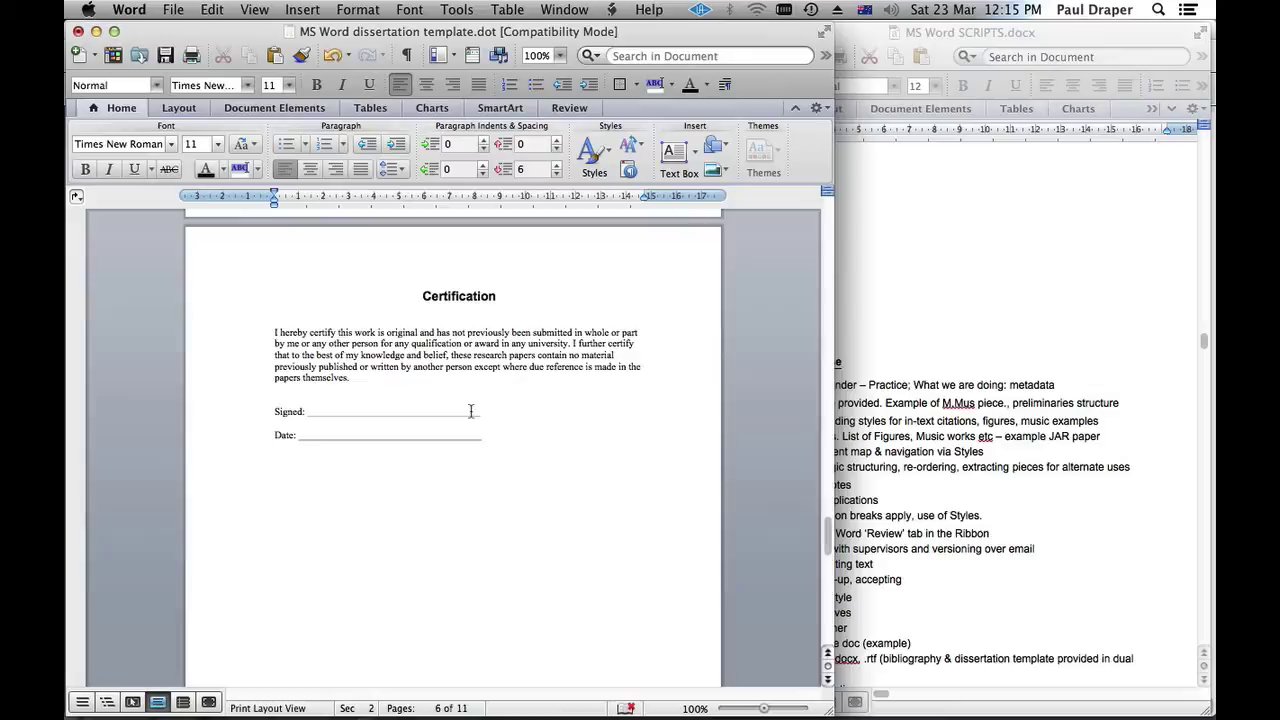
left_click(96, 32)
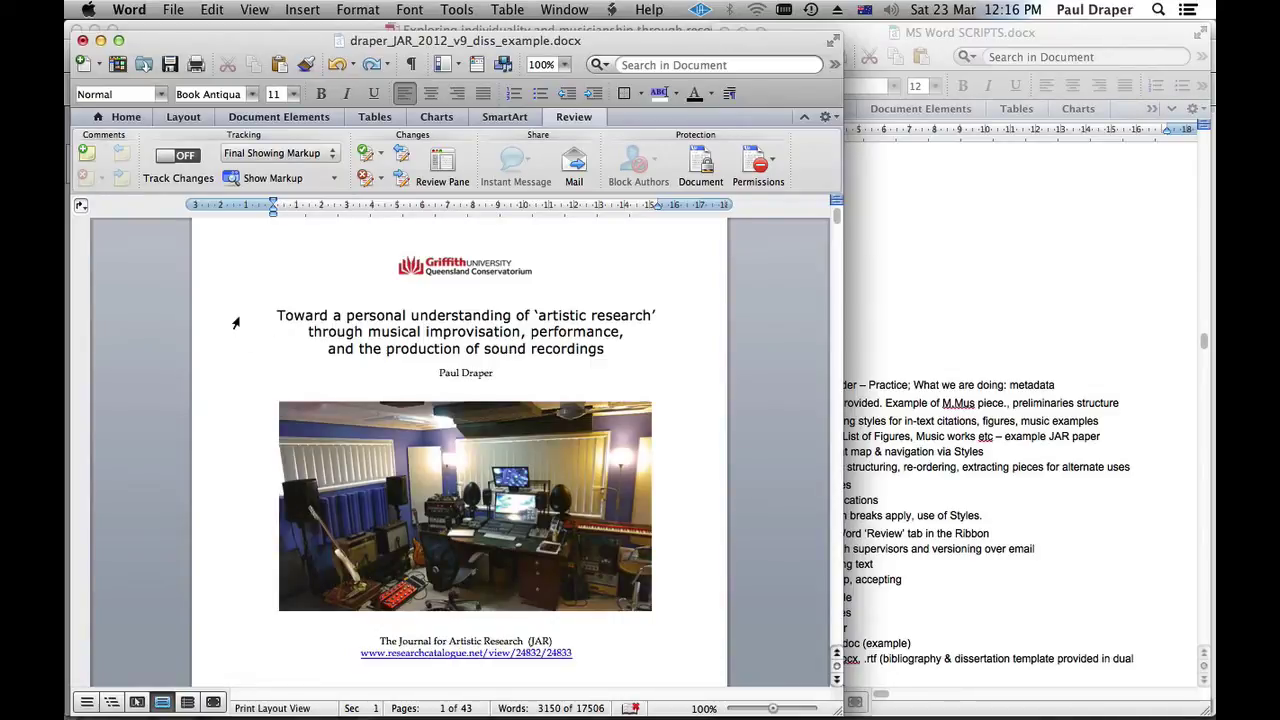
- Look through the preliminary pages of the JAR dissertation example, starting from its cover and Table of Contents page
key("Page_Down")
key("Page_Down")
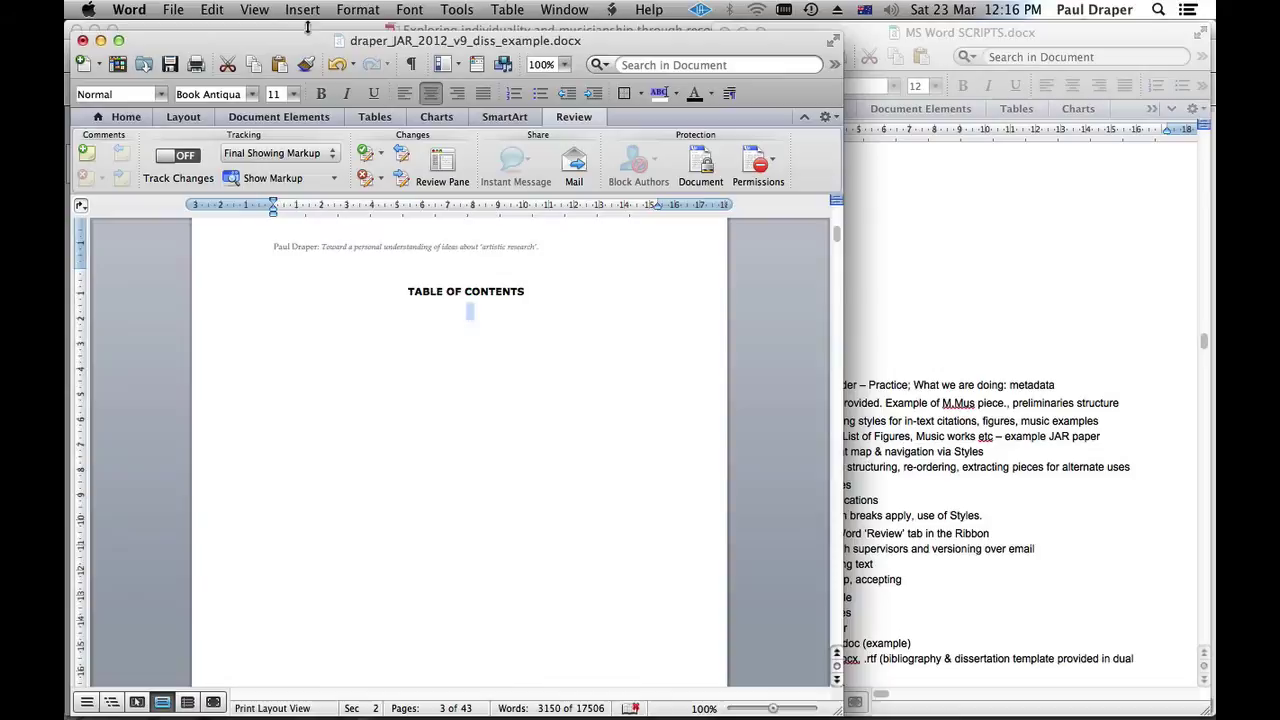
left_click_drag(836, 233, 820, 236)
left_click(482, 457)
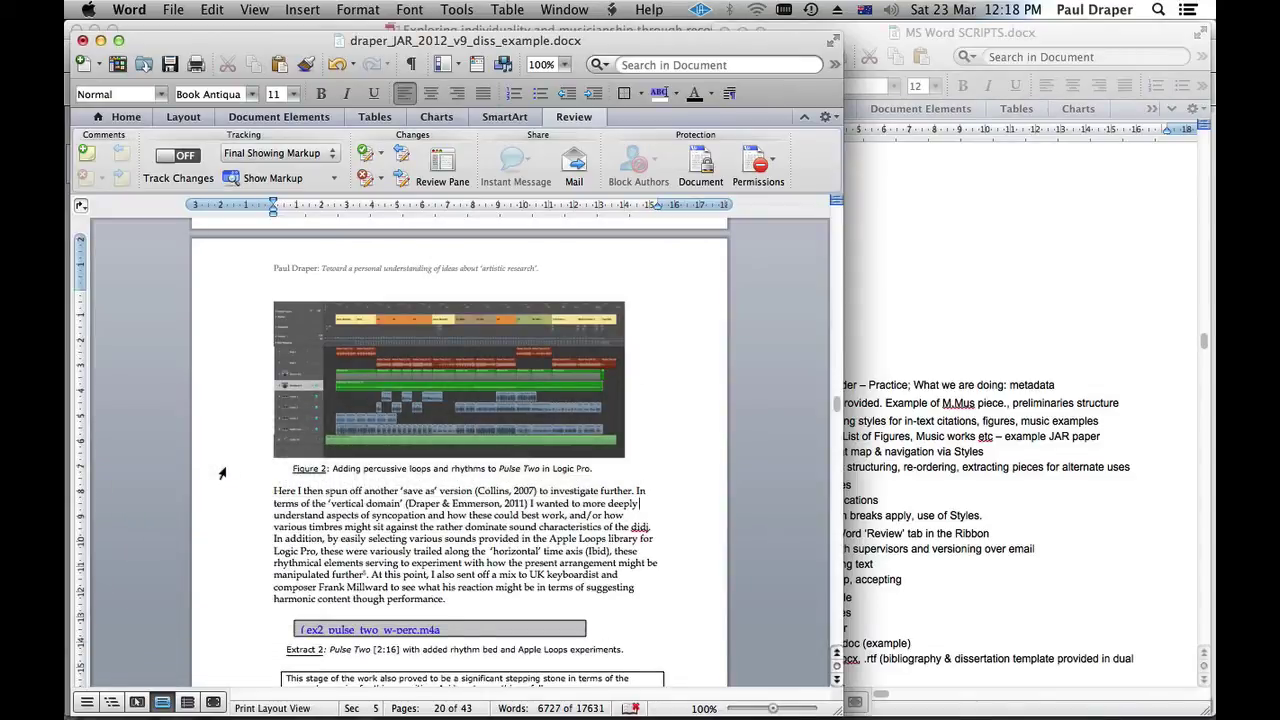
- Select the Figure 2 caption below the Logic Pro image and check its style in the list of styles
left_click(222, 473)
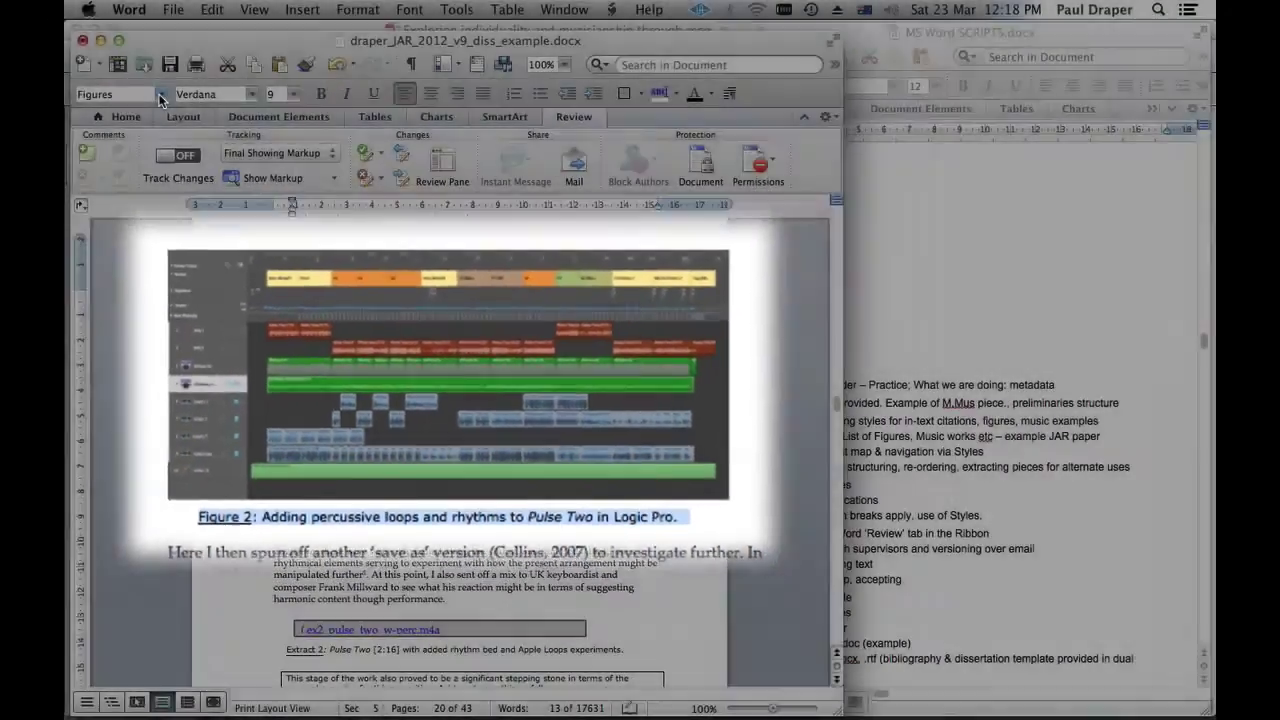
left_click(160, 94)
scroll(145, 330, "down", 5)
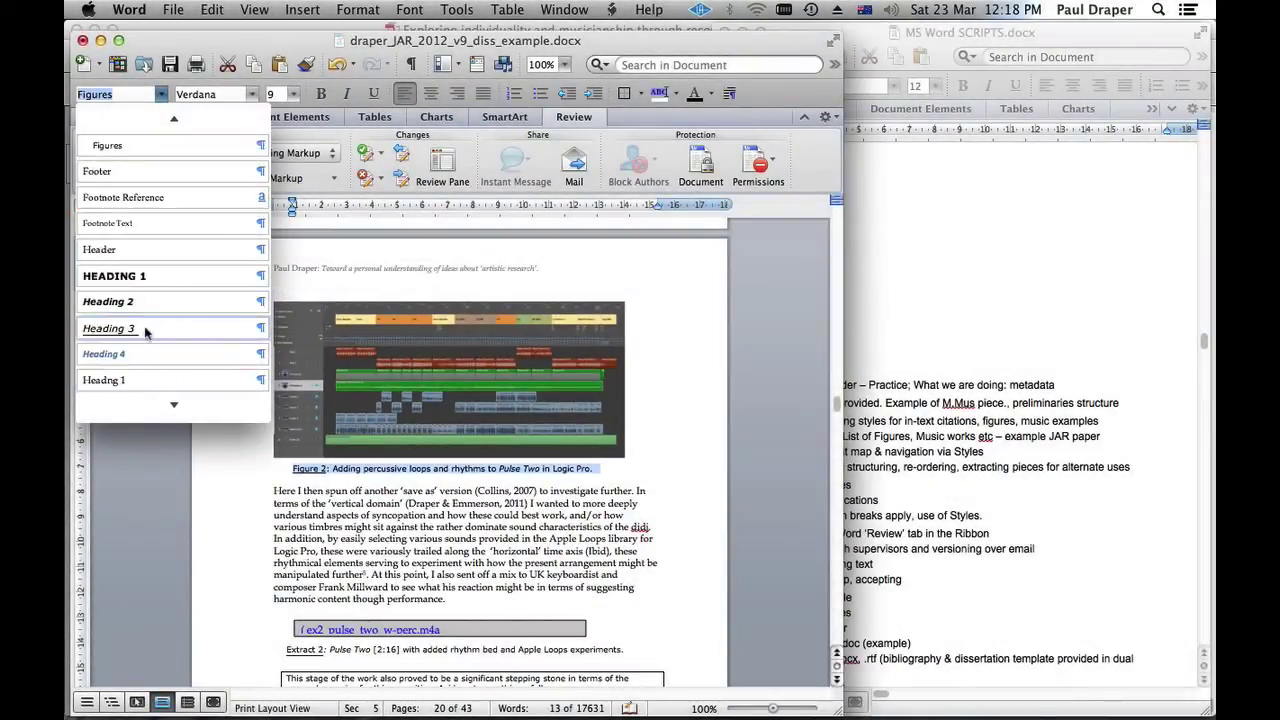
scroll(145, 332, "up", 5)
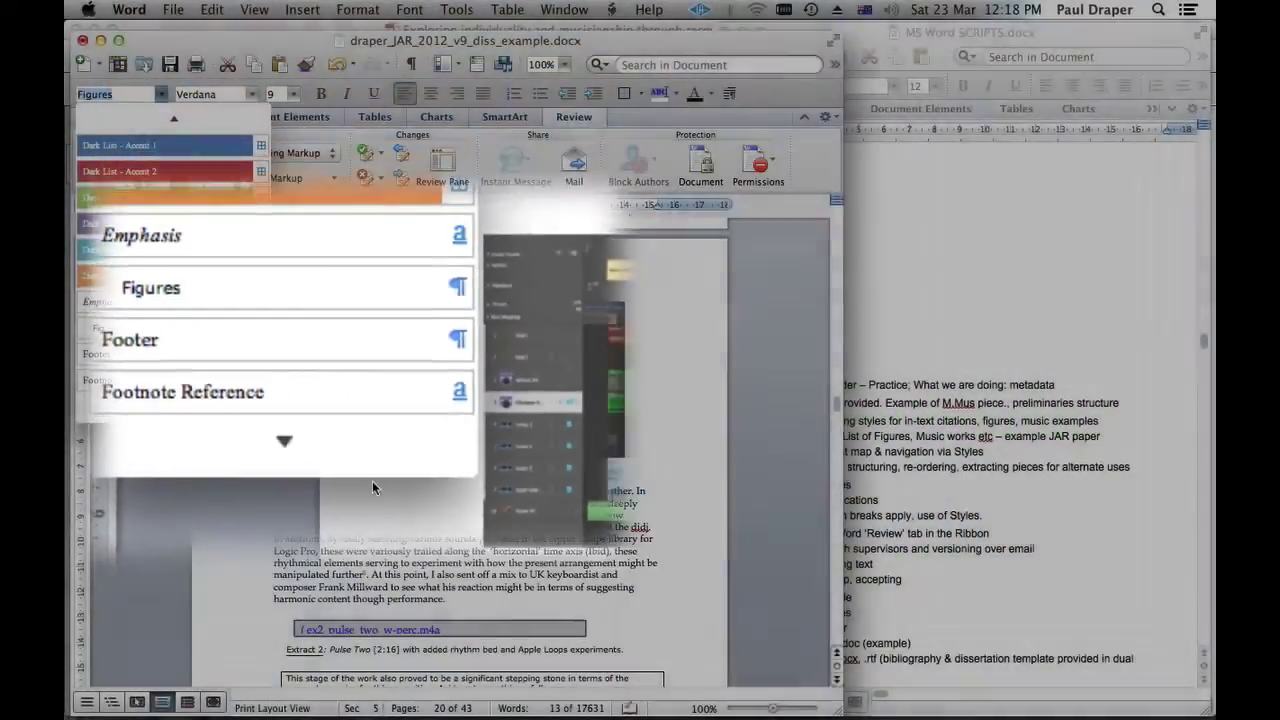
left_click(372, 481)
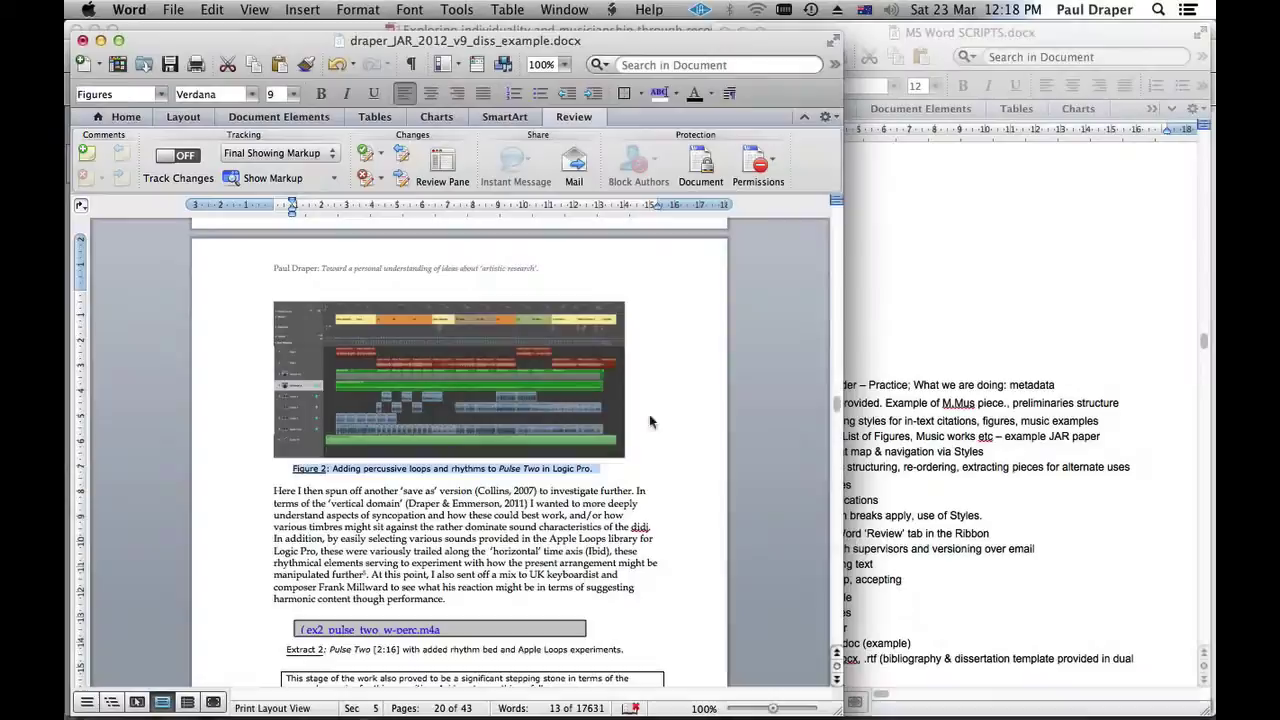
- Insert a table of figures built from the Figures style beneath the TABLE OF FIGURES heading, using the From template format
left_click_drag(832, 405, 832, 240)
left_click(306, 446)
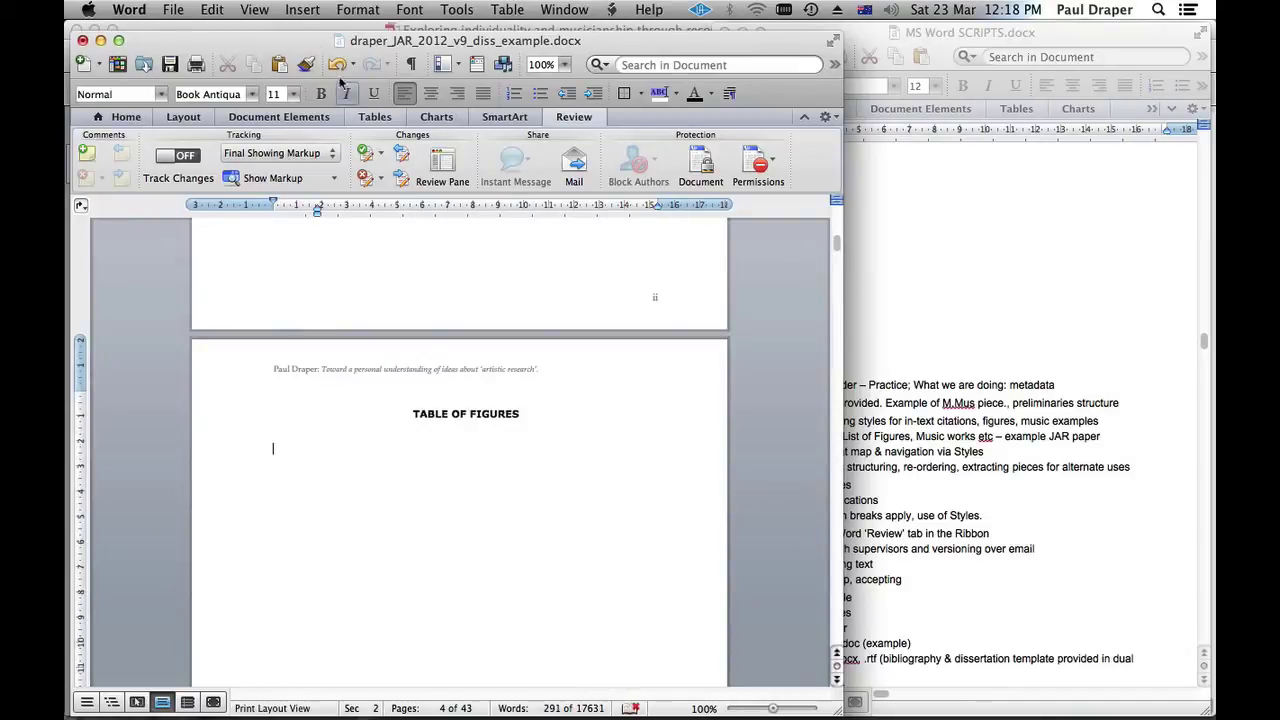
left_click(304, 11)
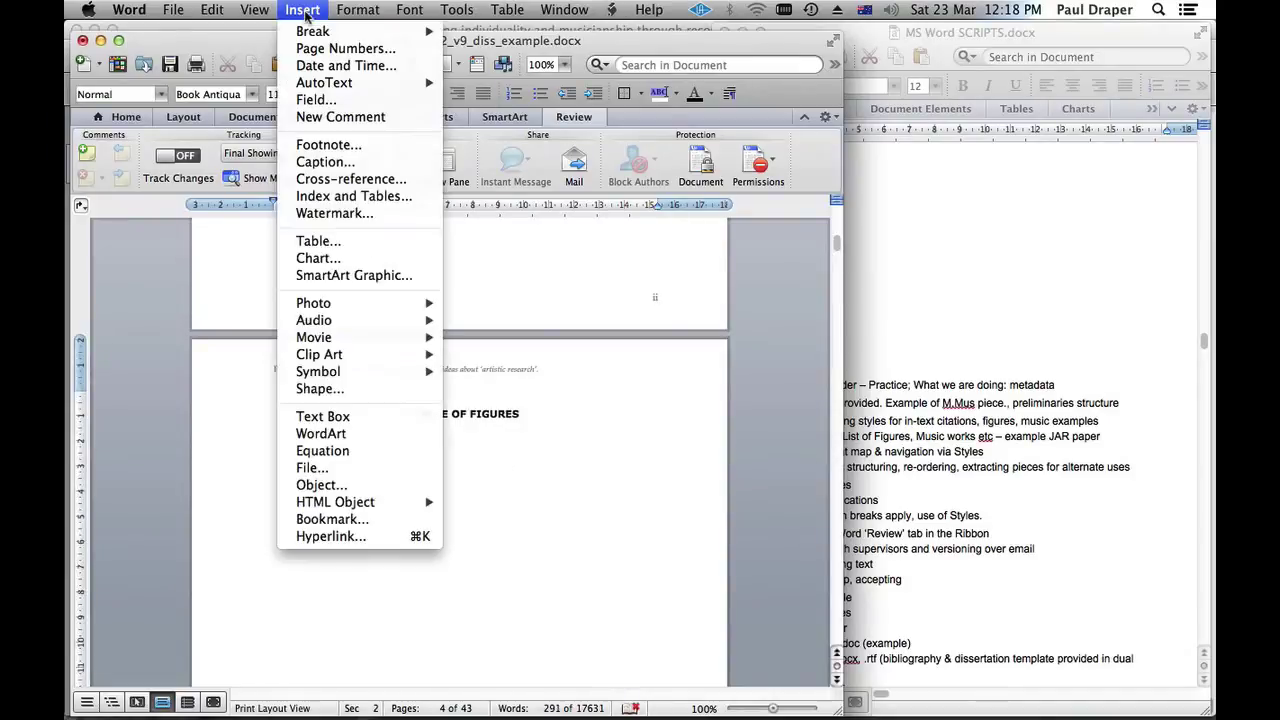
left_click(349, 205)
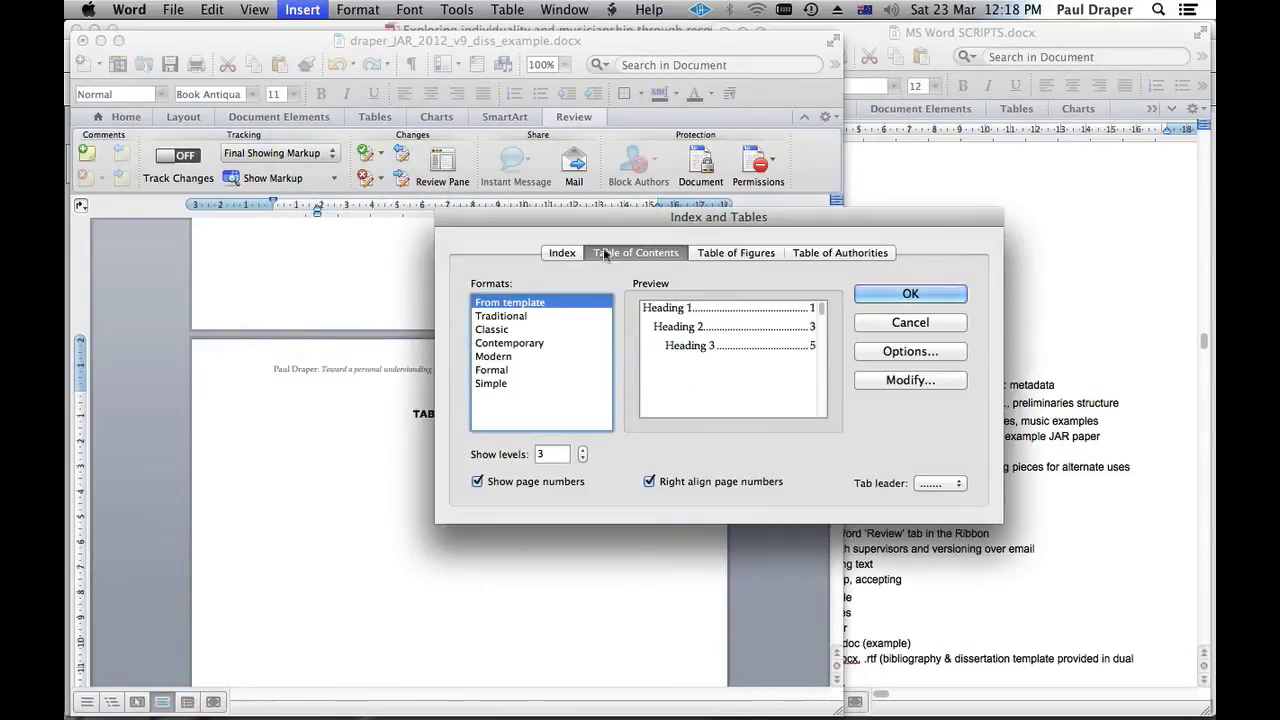
left_click(738, 254)
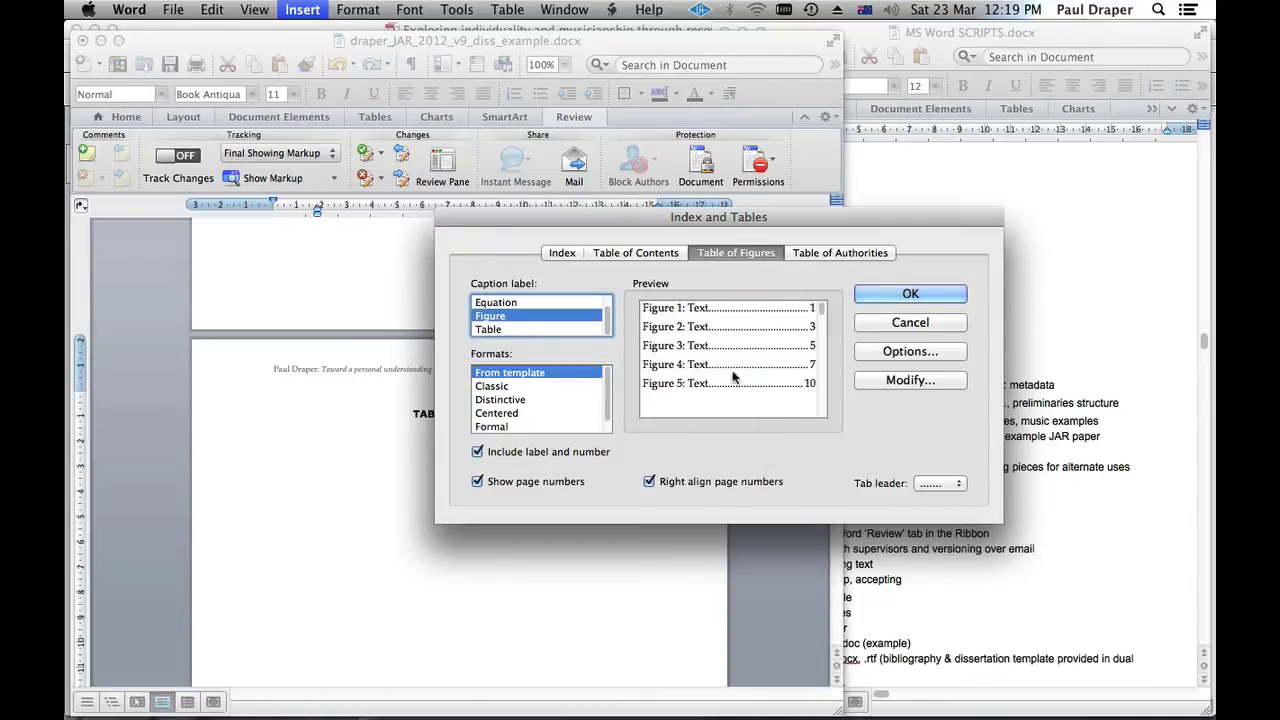
left_click(908, 354)
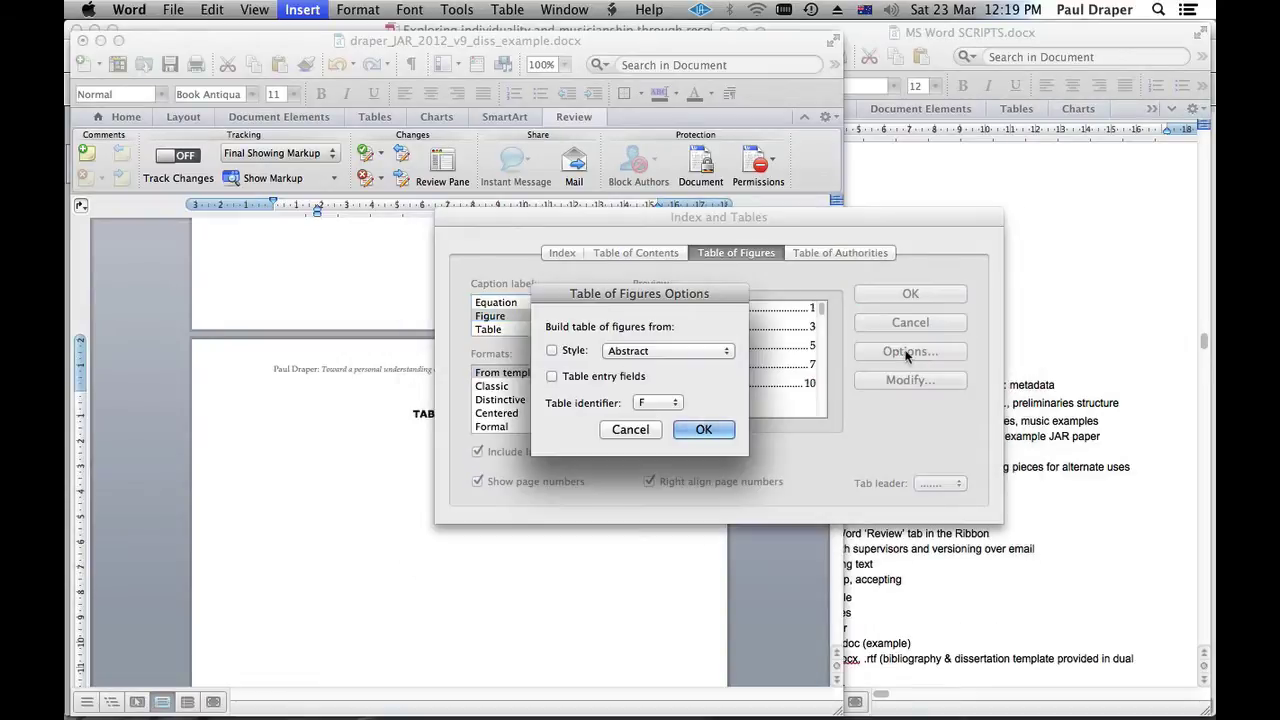
left_click(654, 355)
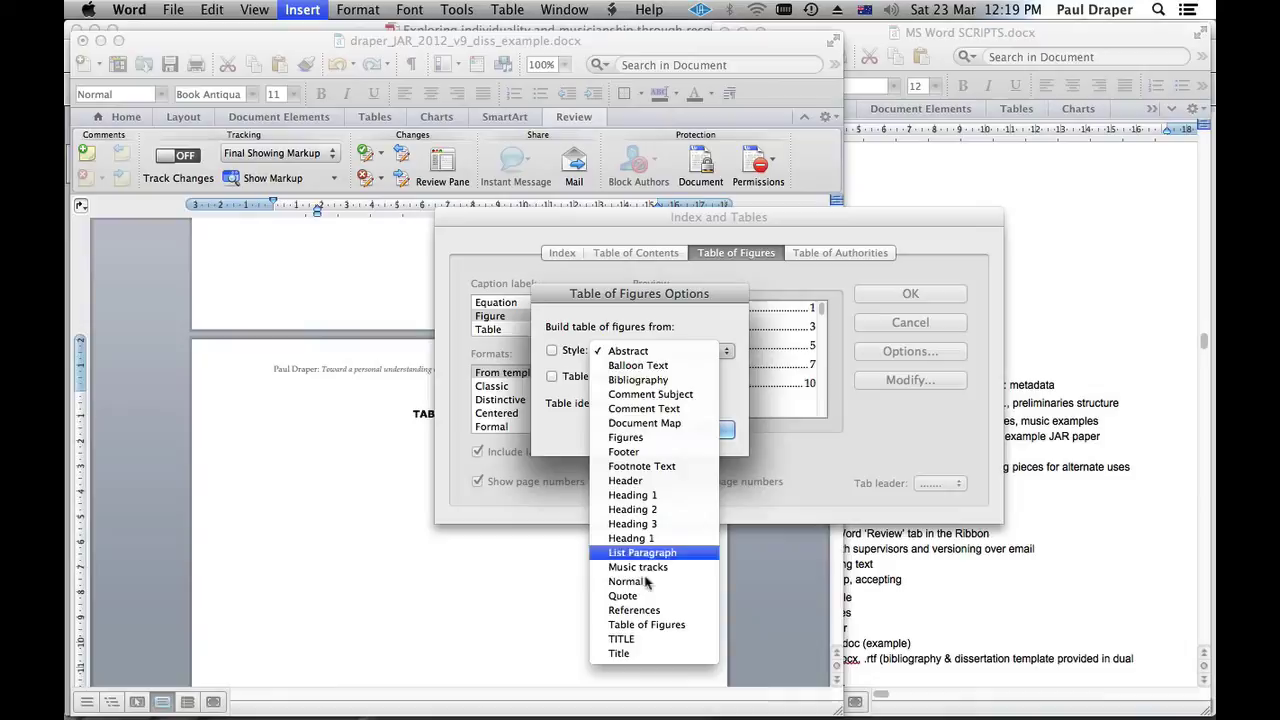
left_click(627, 440)
left_click(712, 428)
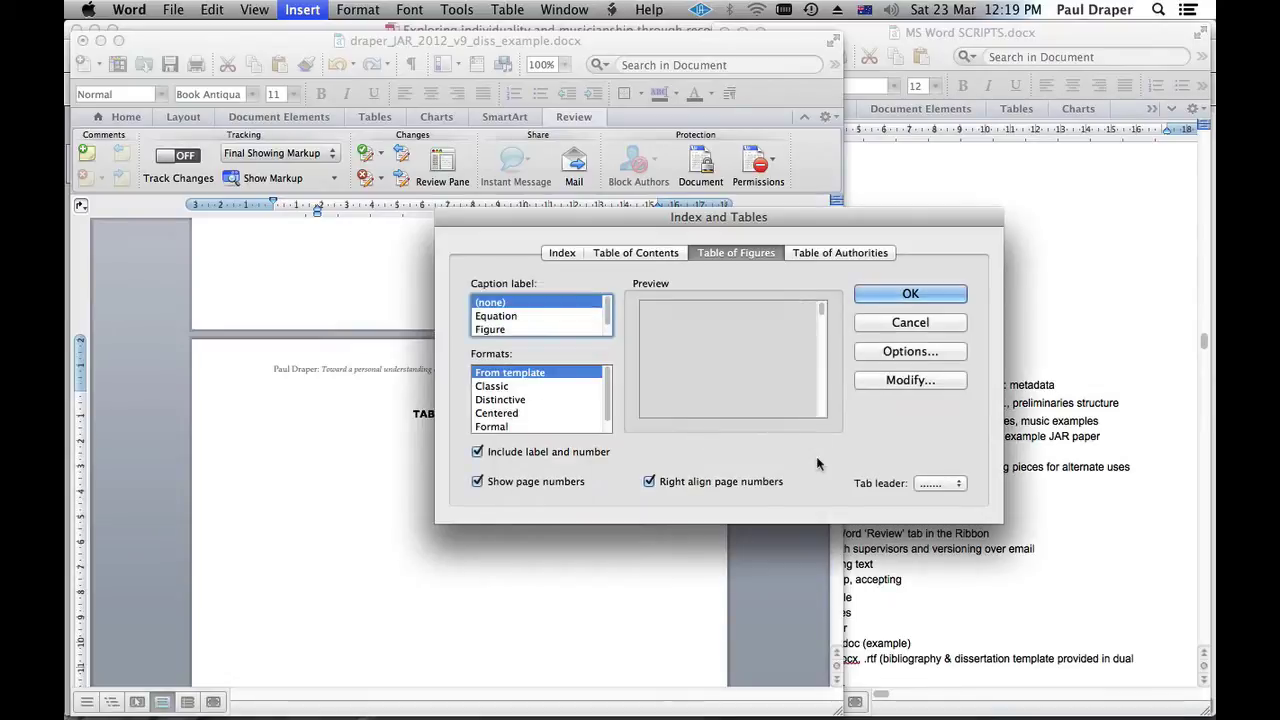
left_click(895, 297)
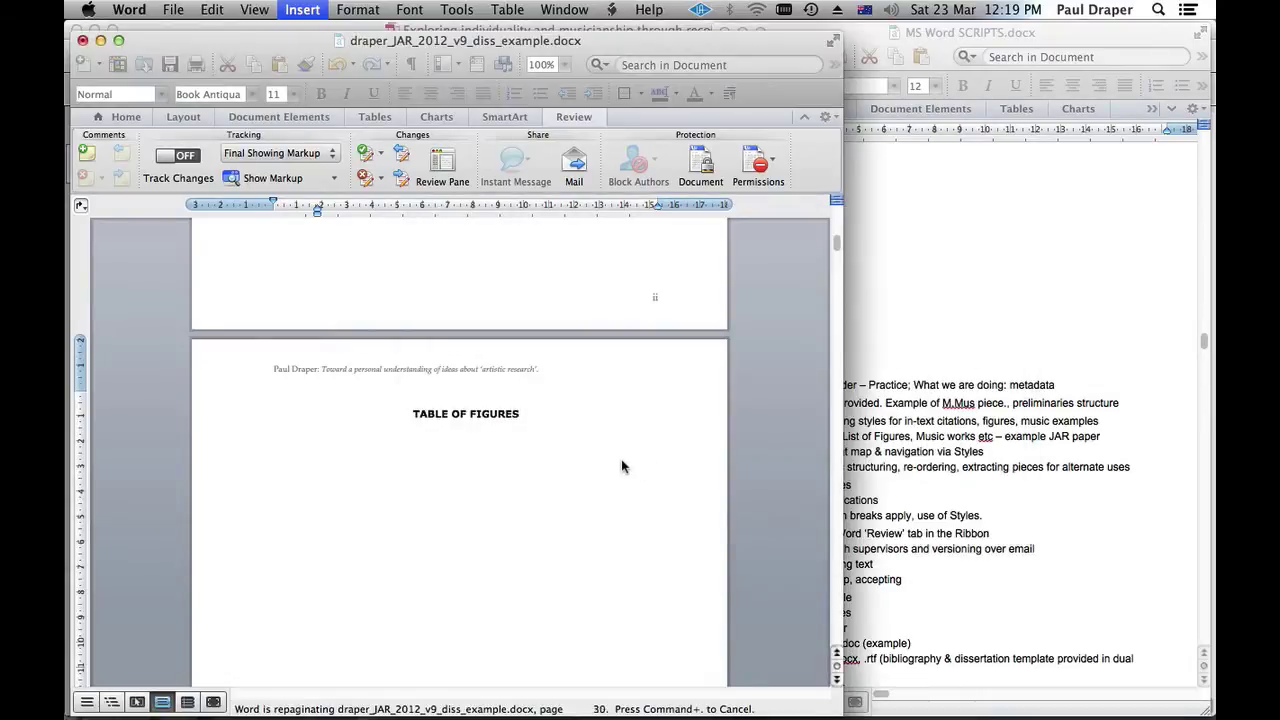
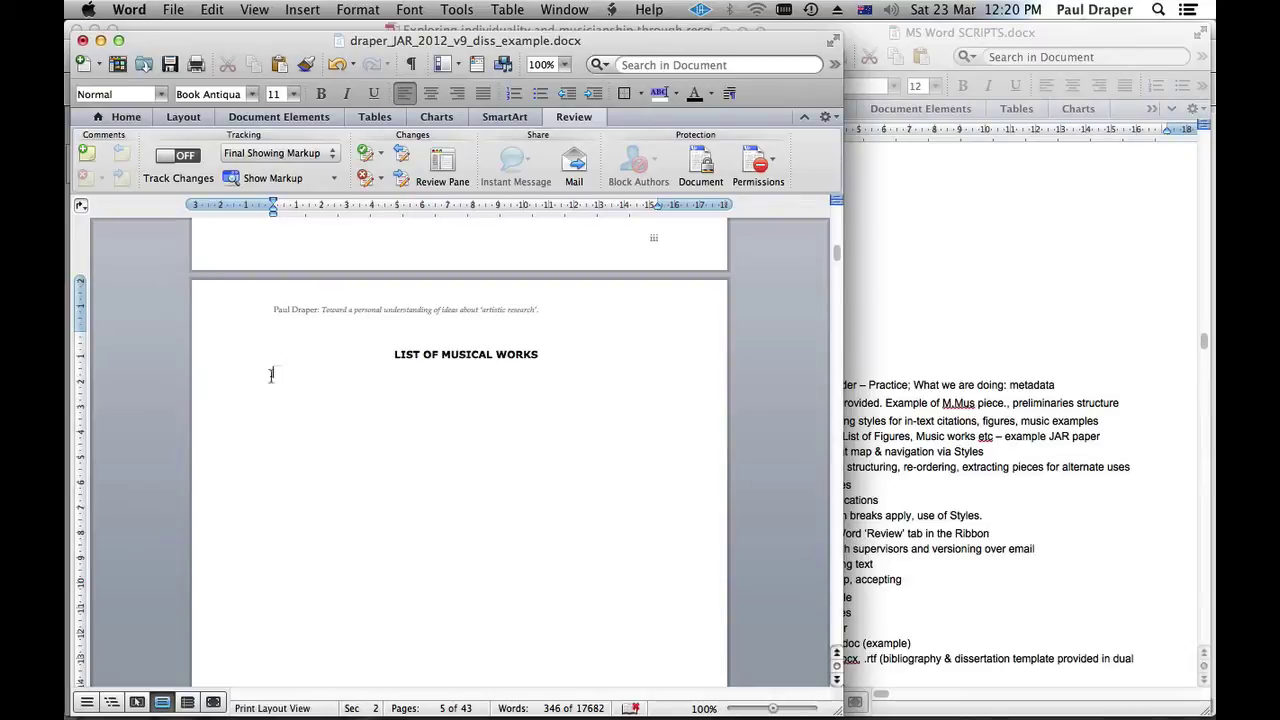
- Insert a table beneath the LIST OF MUSICAL WORKS heading, built from the Music tracks style in the From template format
left_click(299, 12)
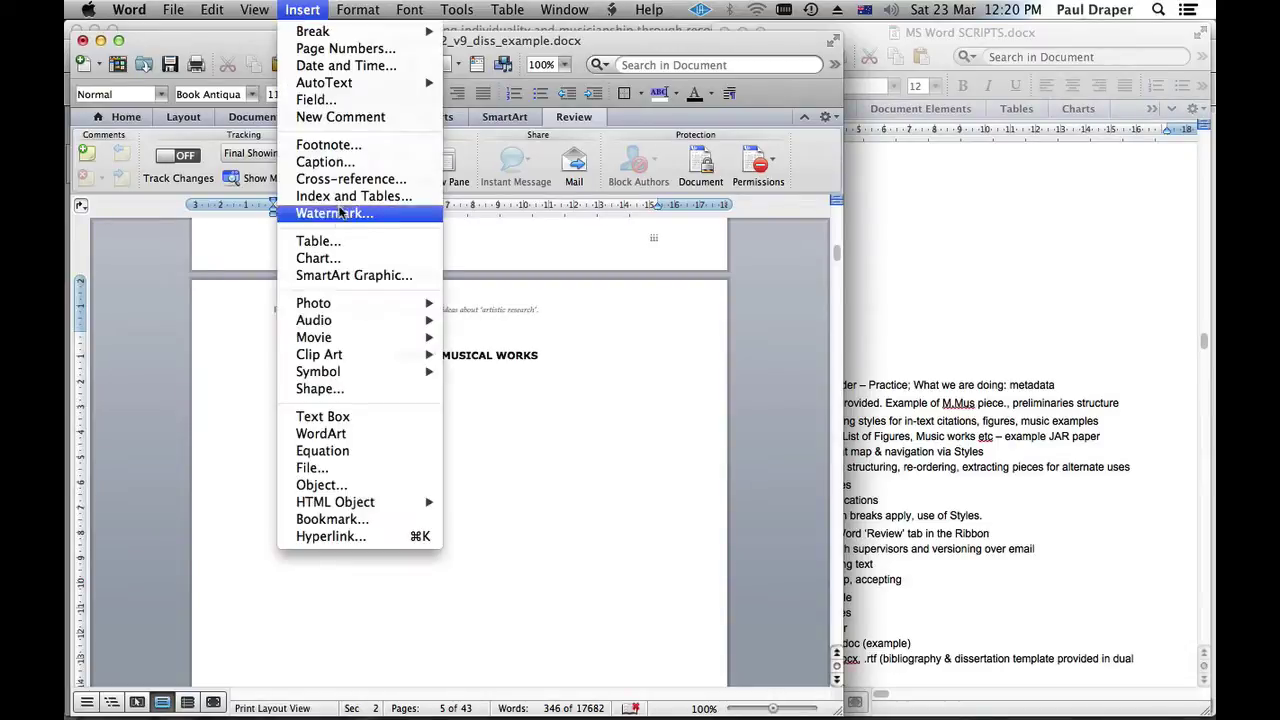
left_click(340, 198)
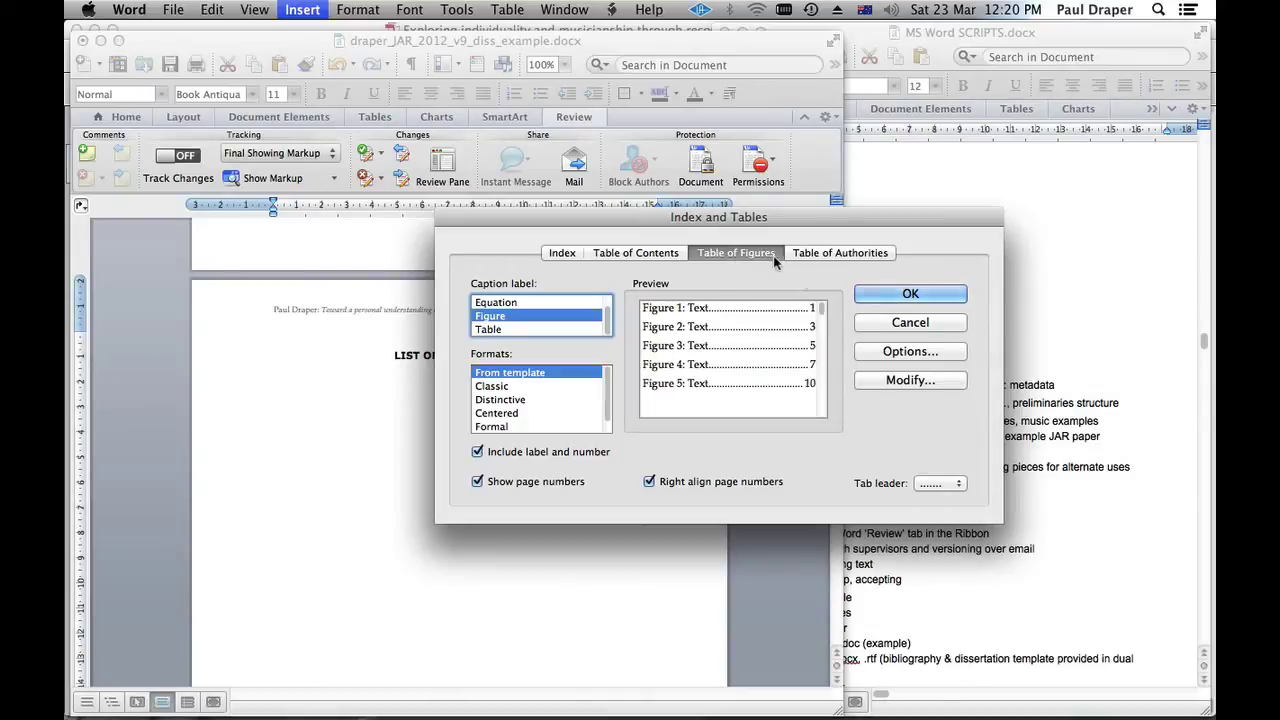
left_click(910, 353)
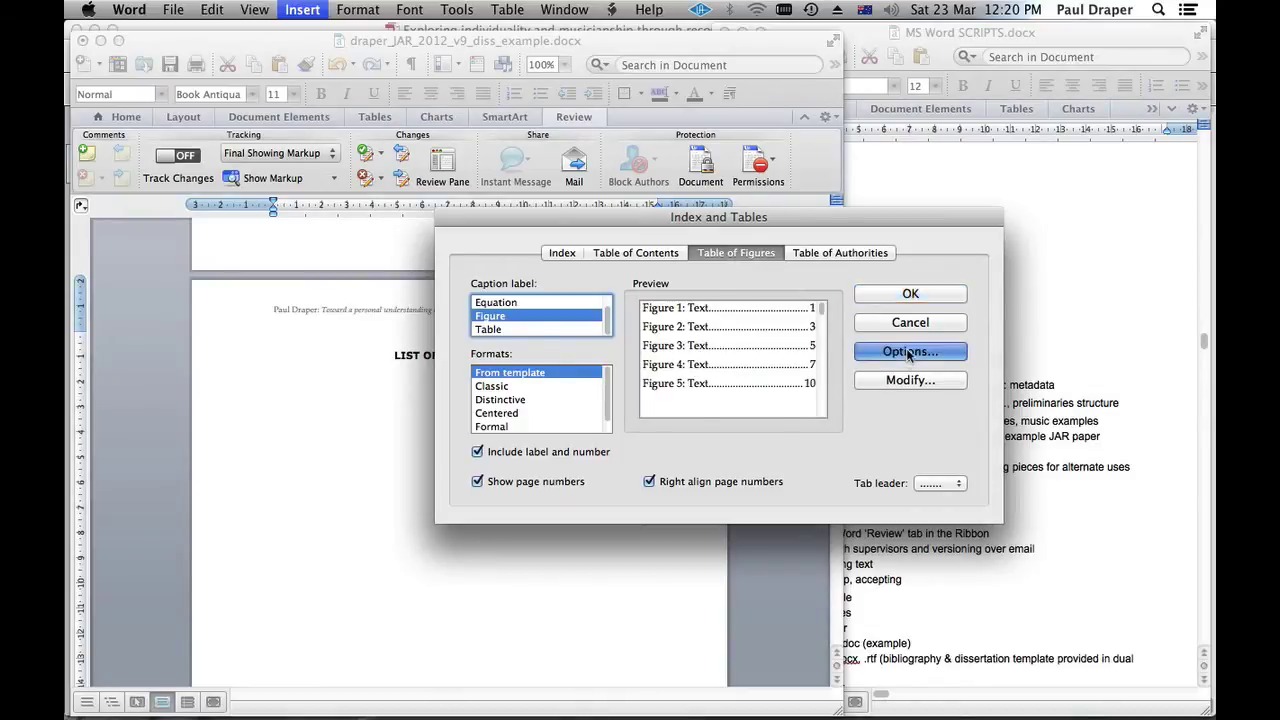
left_click(677, 352)
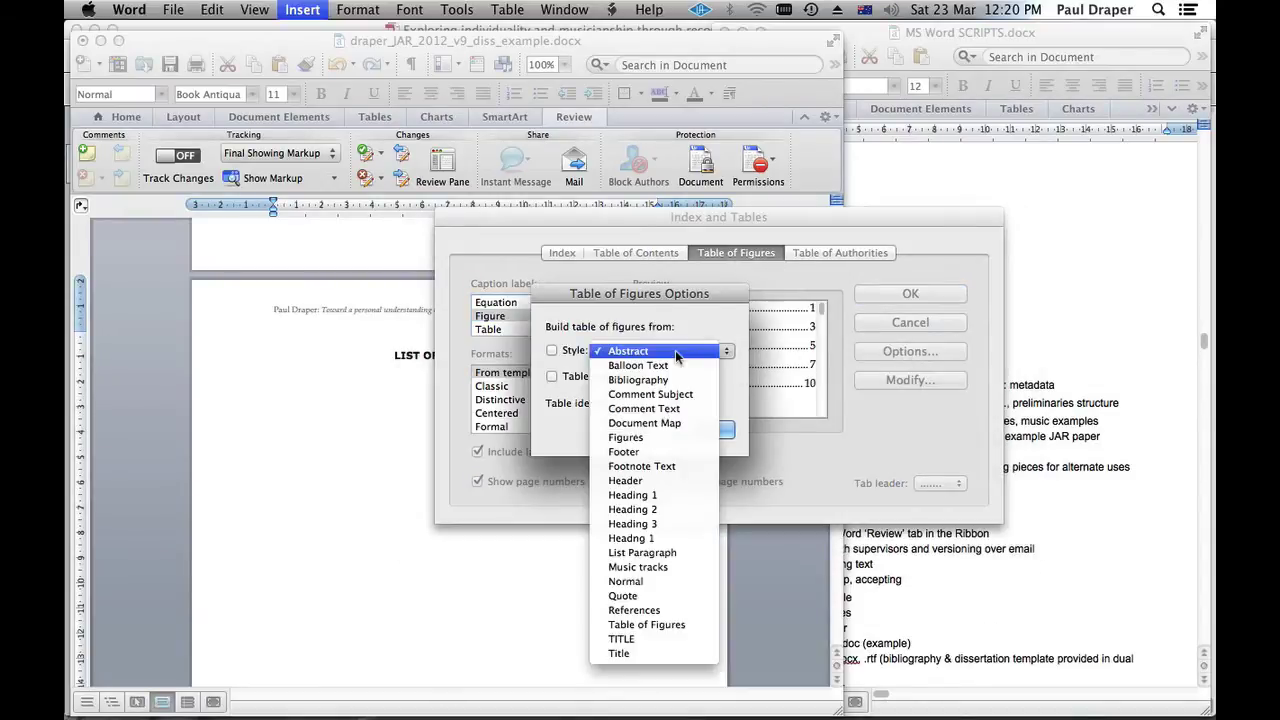
left_click(661, 567)
left_click(703, 429)
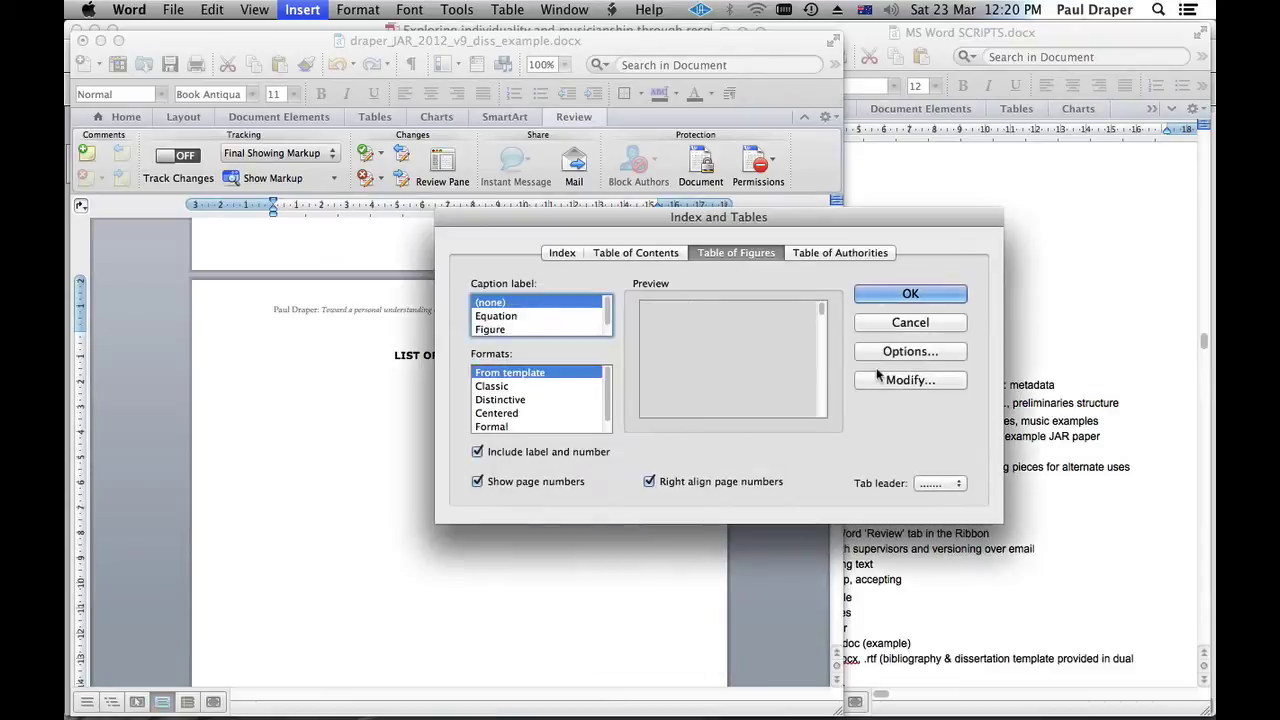
left_click(897, 302)
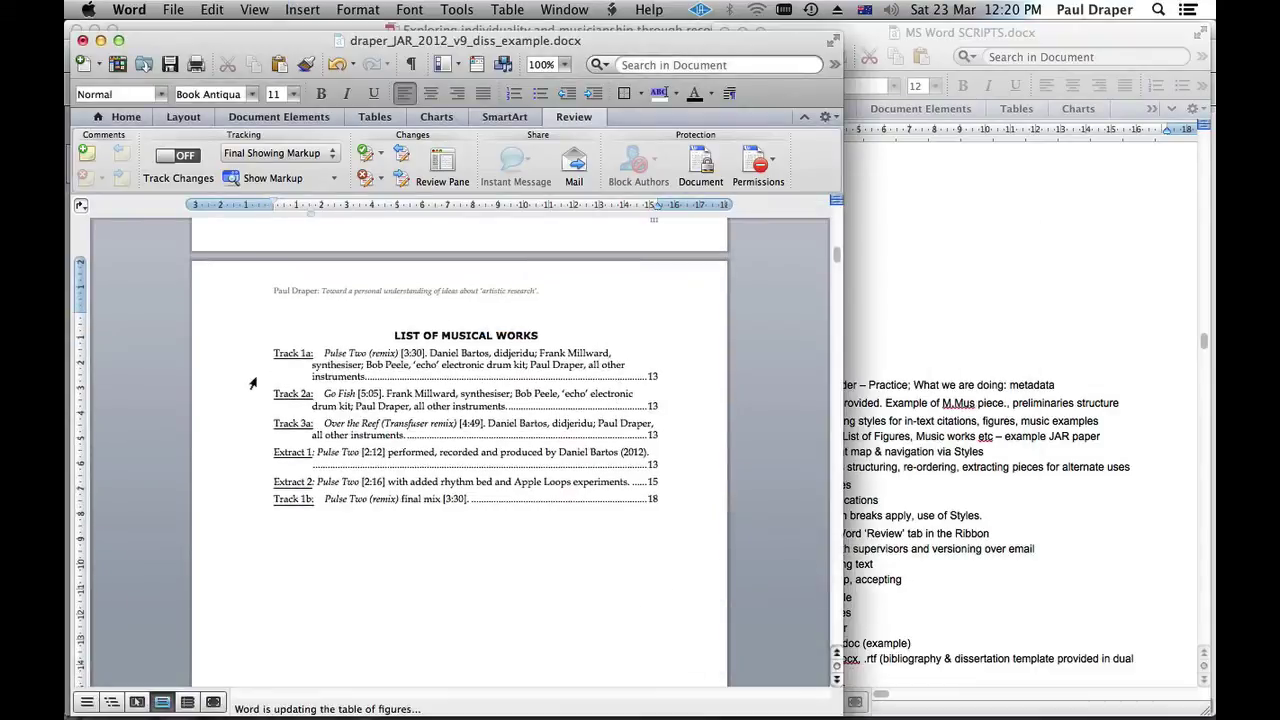
- Highlight the generated musical works entries for review, then go to the Extract 2 caption in the body text
left_click_drag(241, 360, 329, 534)
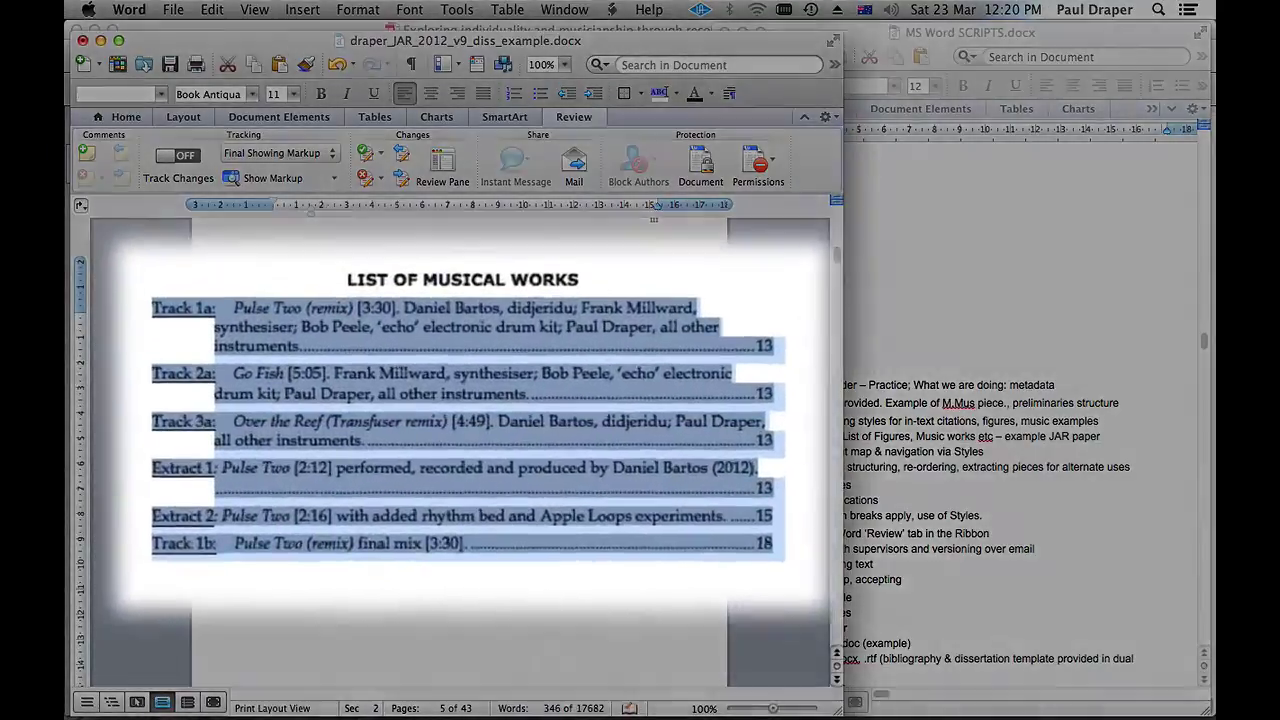
left_click(400, 381)
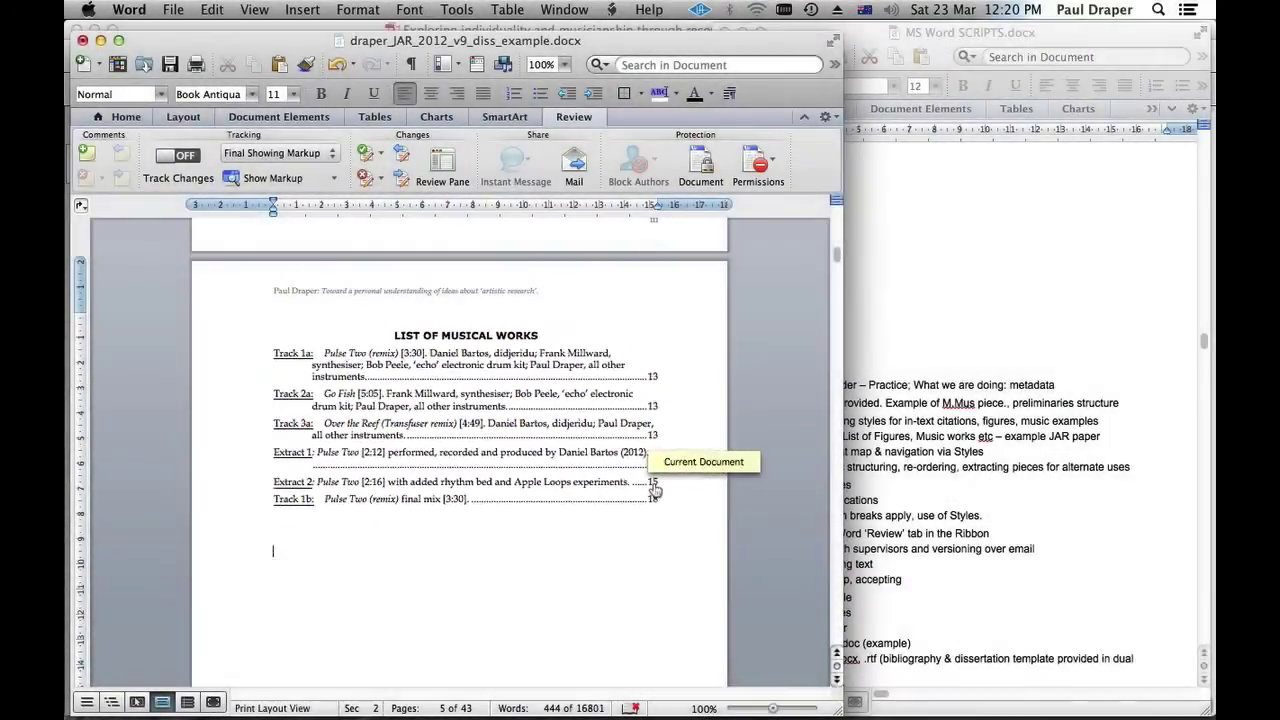
left_click(742, 498)
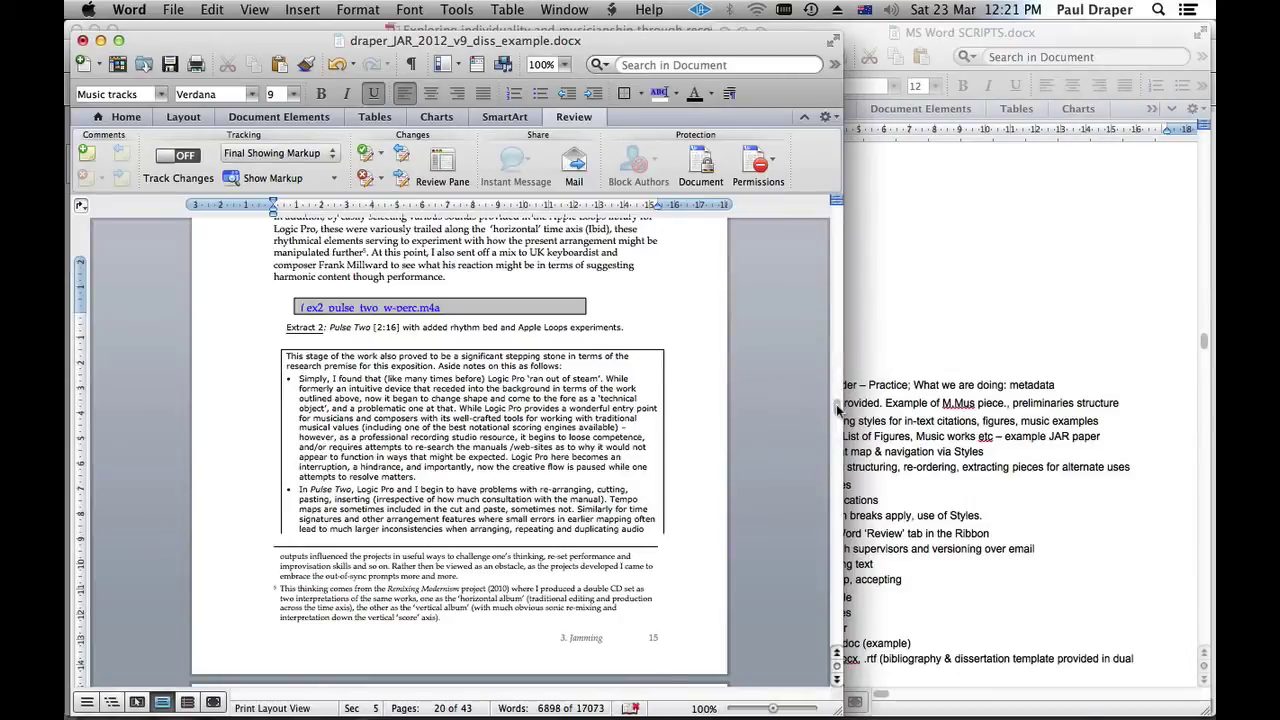
- Apply the Quote style to the passage beginning "… the multiplicity of what exactly is understood" in the "Why? – The ontological positioning" section
key("shift+F5")
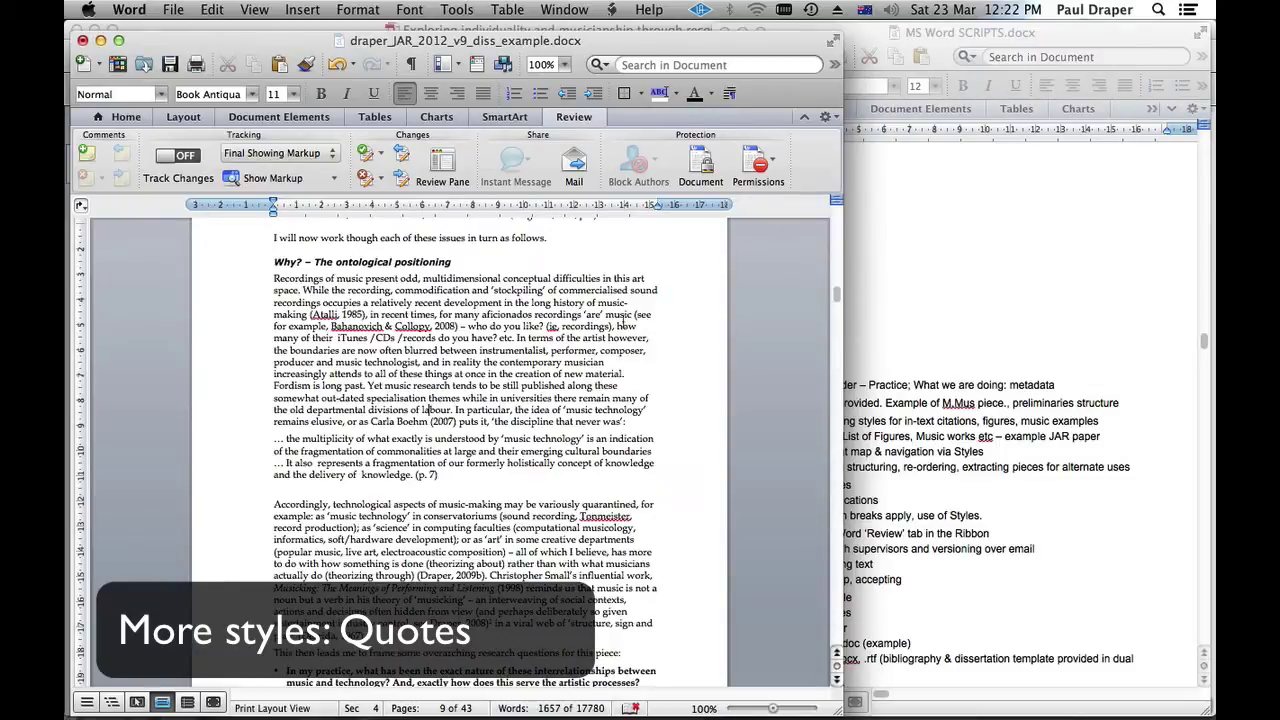
left_click_drag(445, 477, 274, 442)
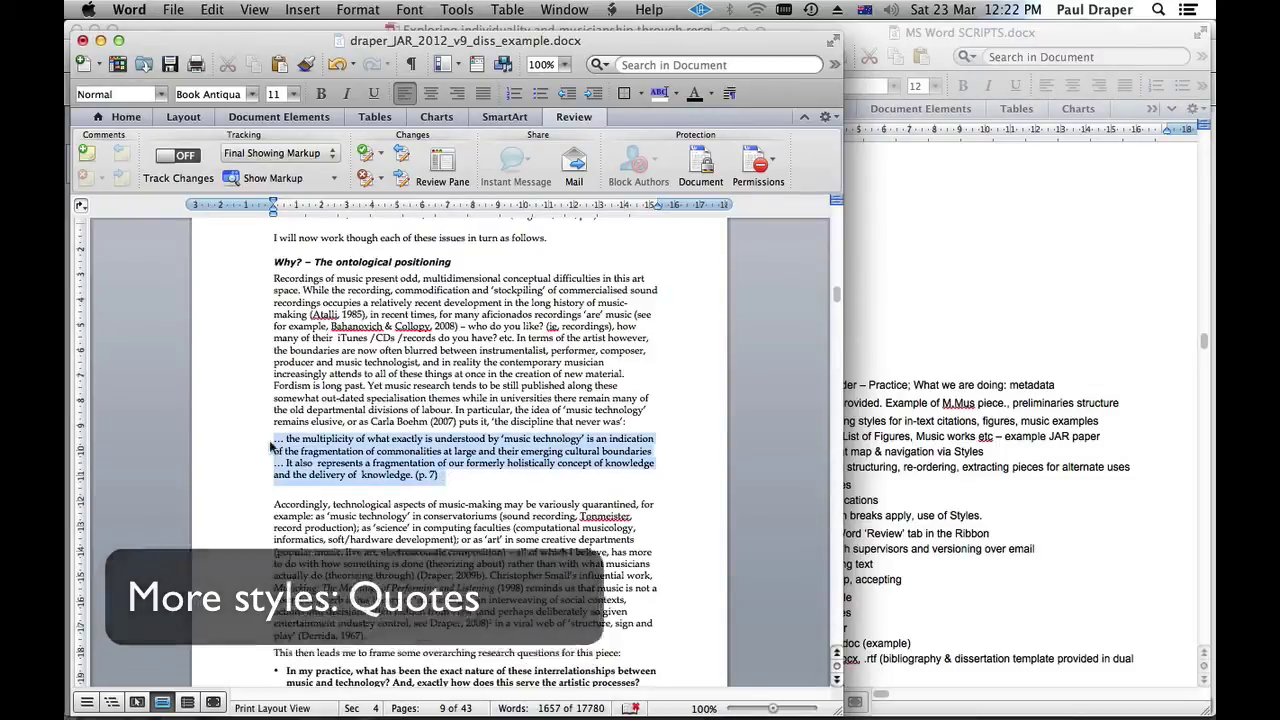
left_click(507, 490)
left_click_drag(450, 478, 265, 443)
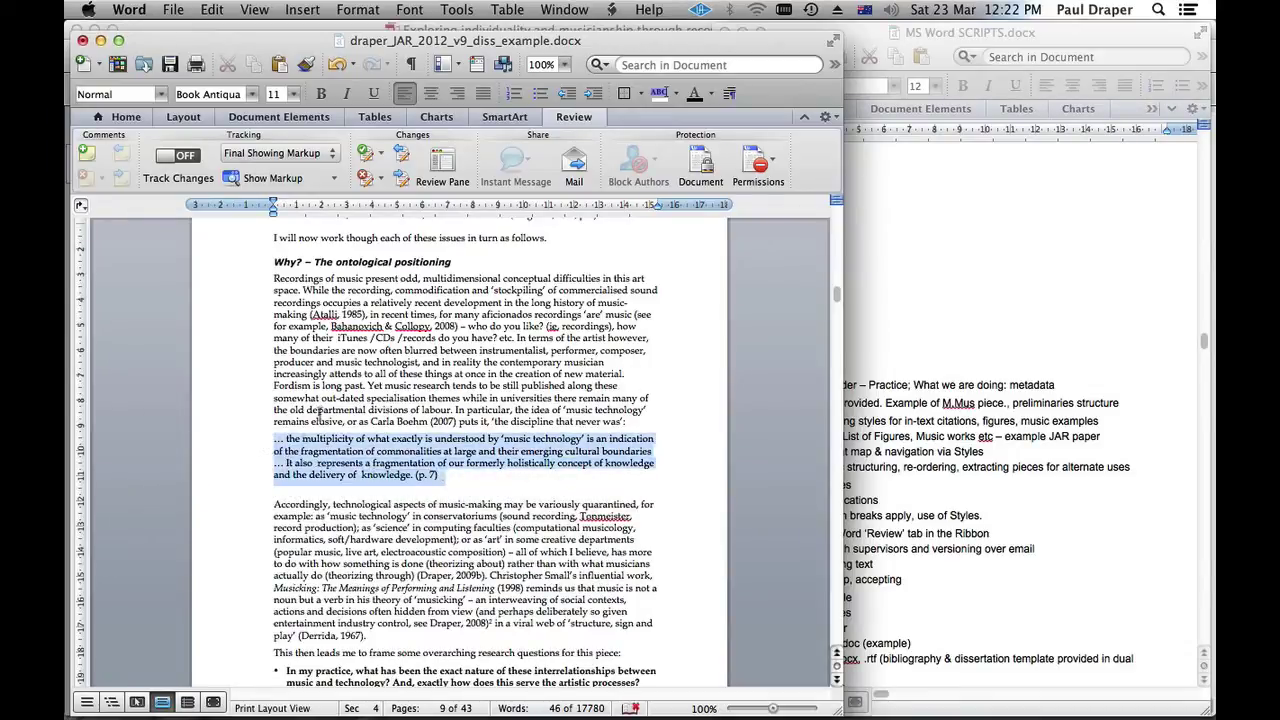
left_click_drag(624, 422, 274, 283)
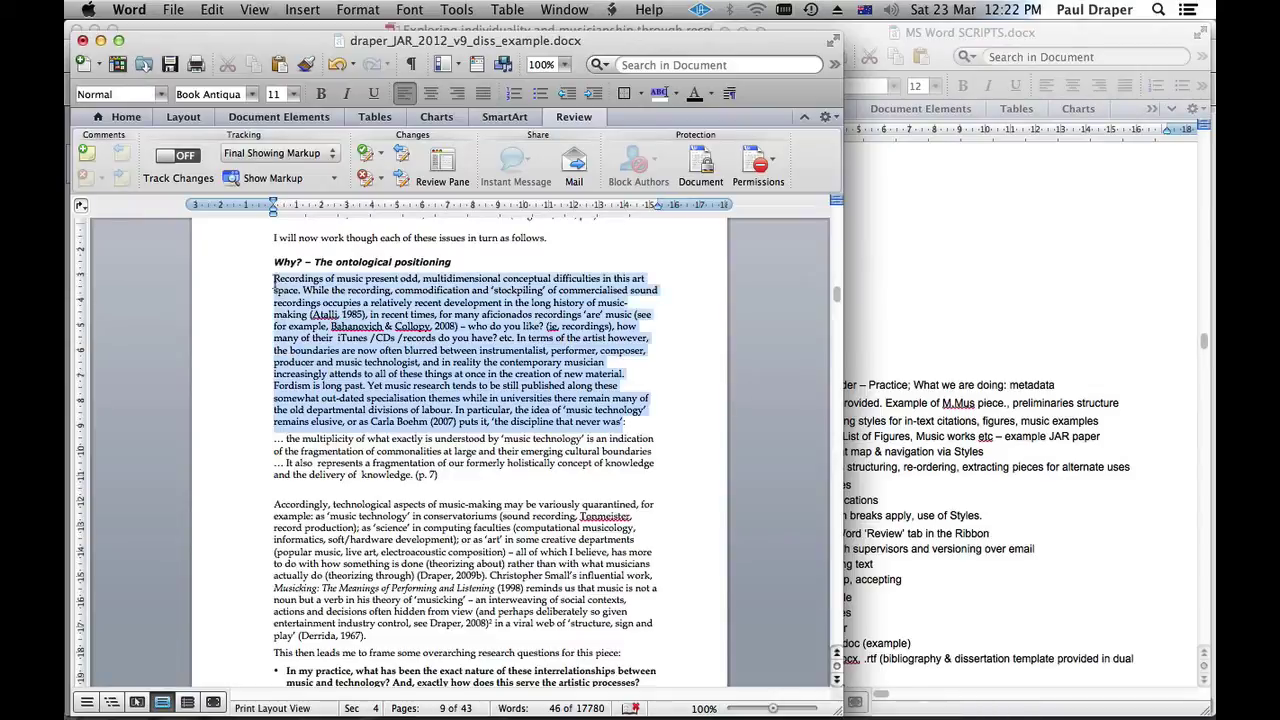
left_click_drag(448, 476, 274, 440)
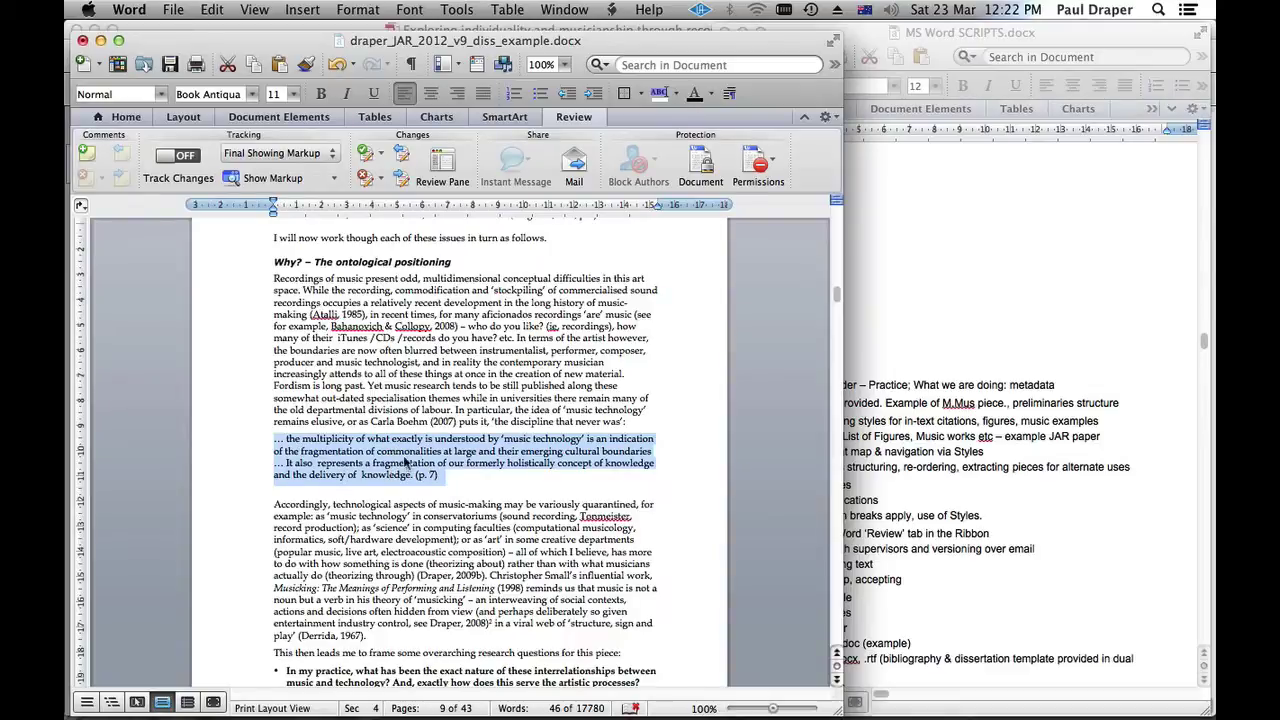
left_click(160, 94)
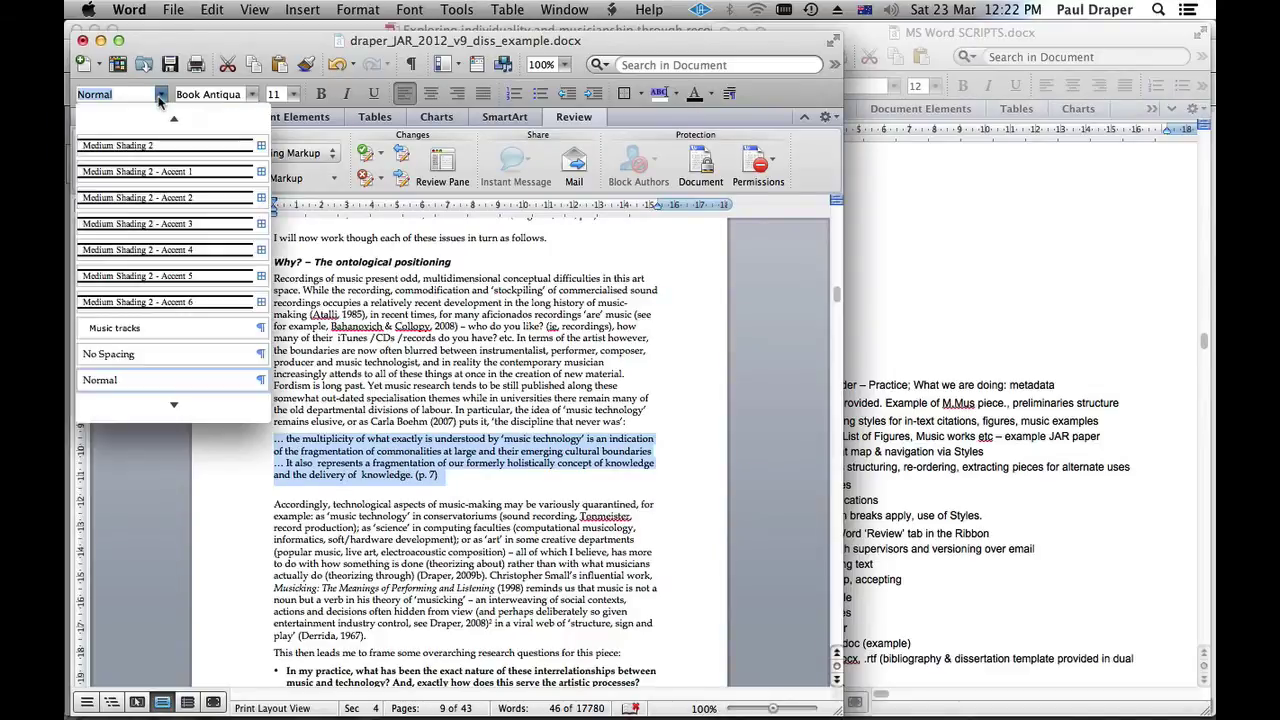
scroll(148, 370, "down", 5)
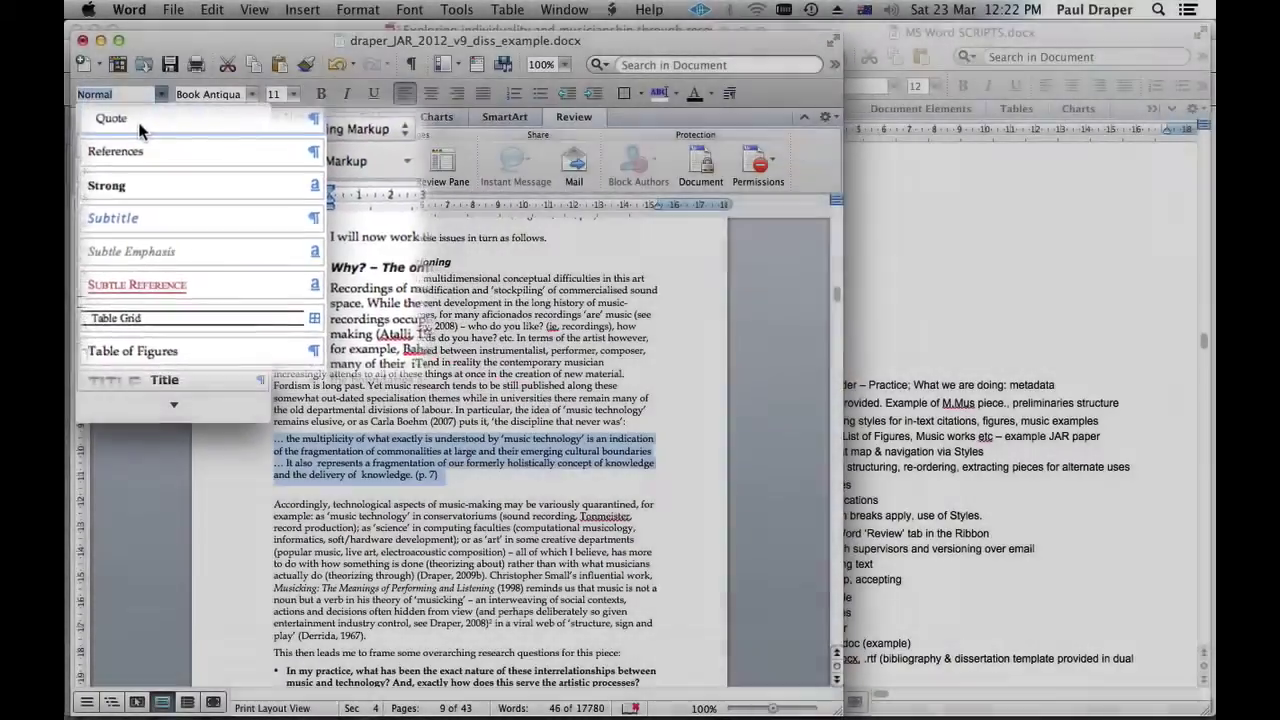
left_click(130, 124)
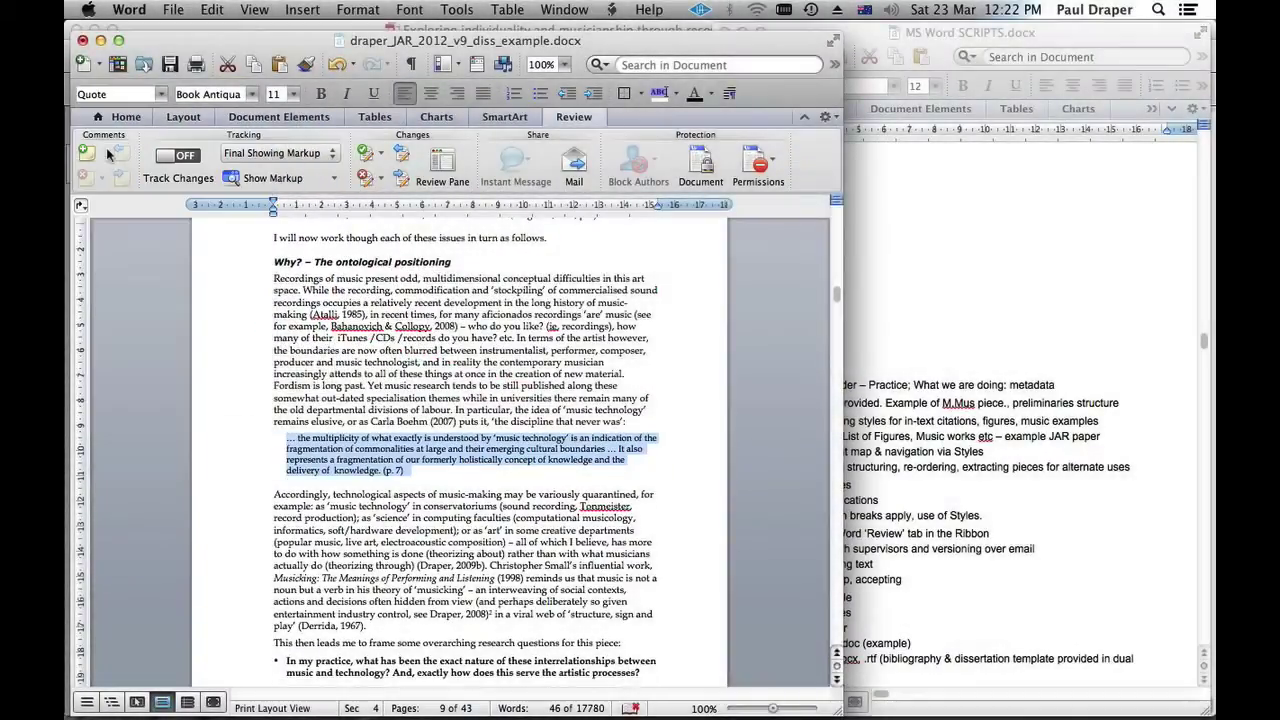
- Select the two block quotes beneath "This last point is the most puzzling to me" and open their Quote style for modification
left_click(409, 518)
scroll(428, 533, "down", 15)
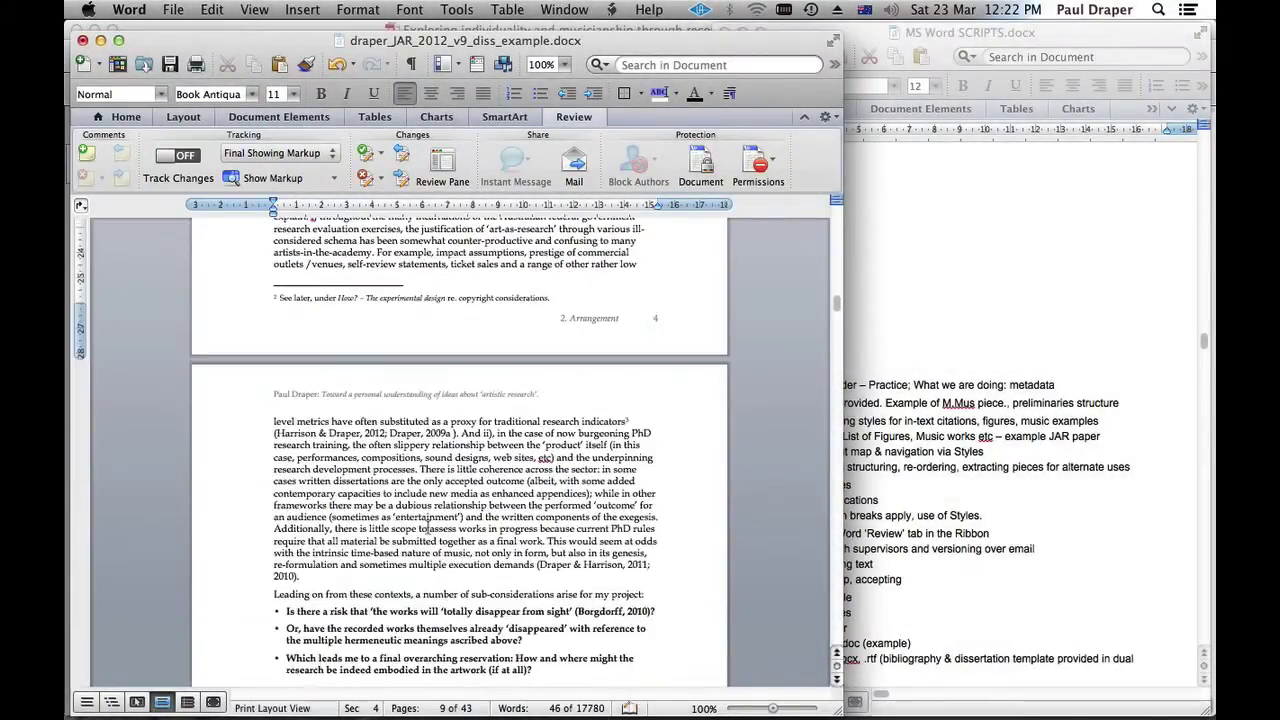
left_click_drag(618, 490, 268, 397)
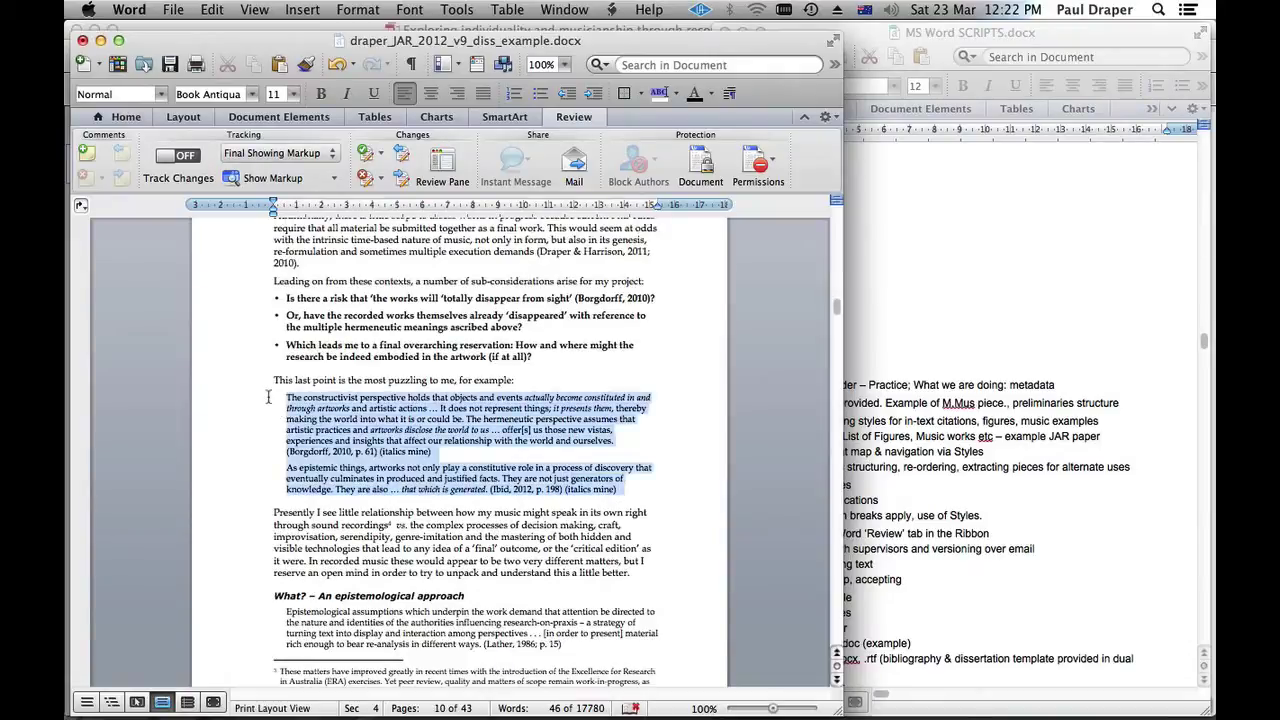
left_click(357, 11)
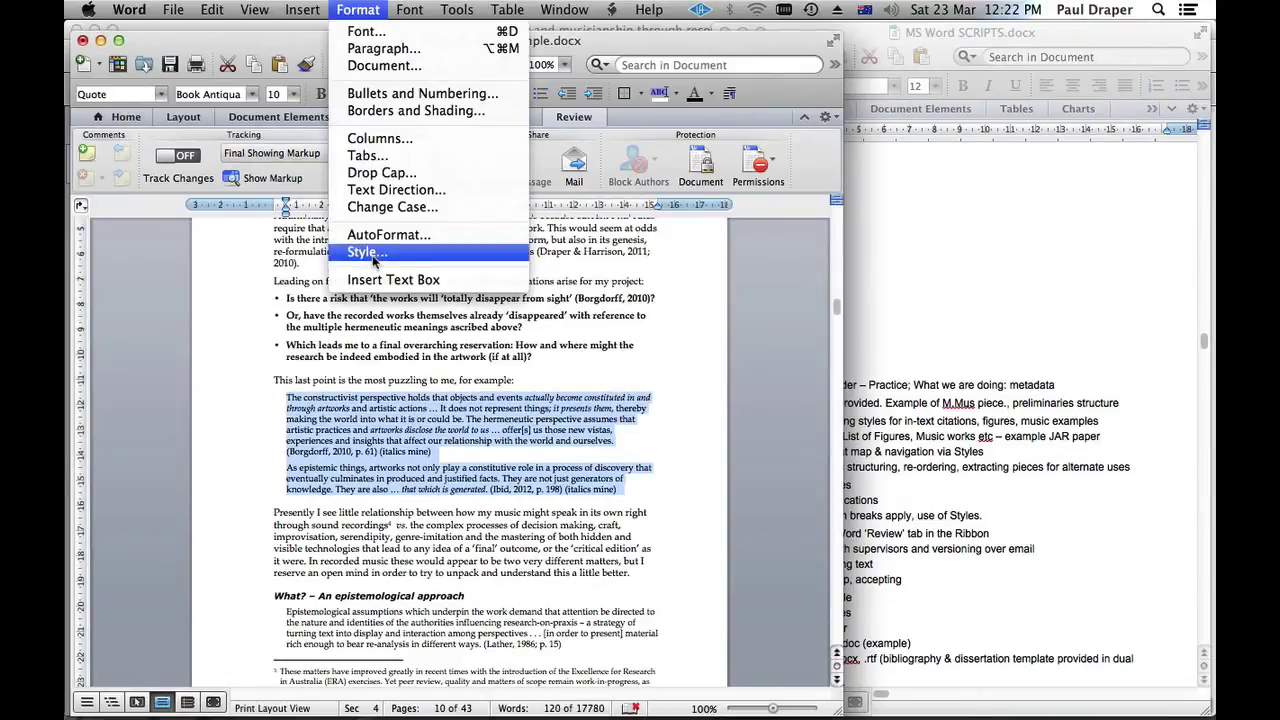
left_click(362, 252)
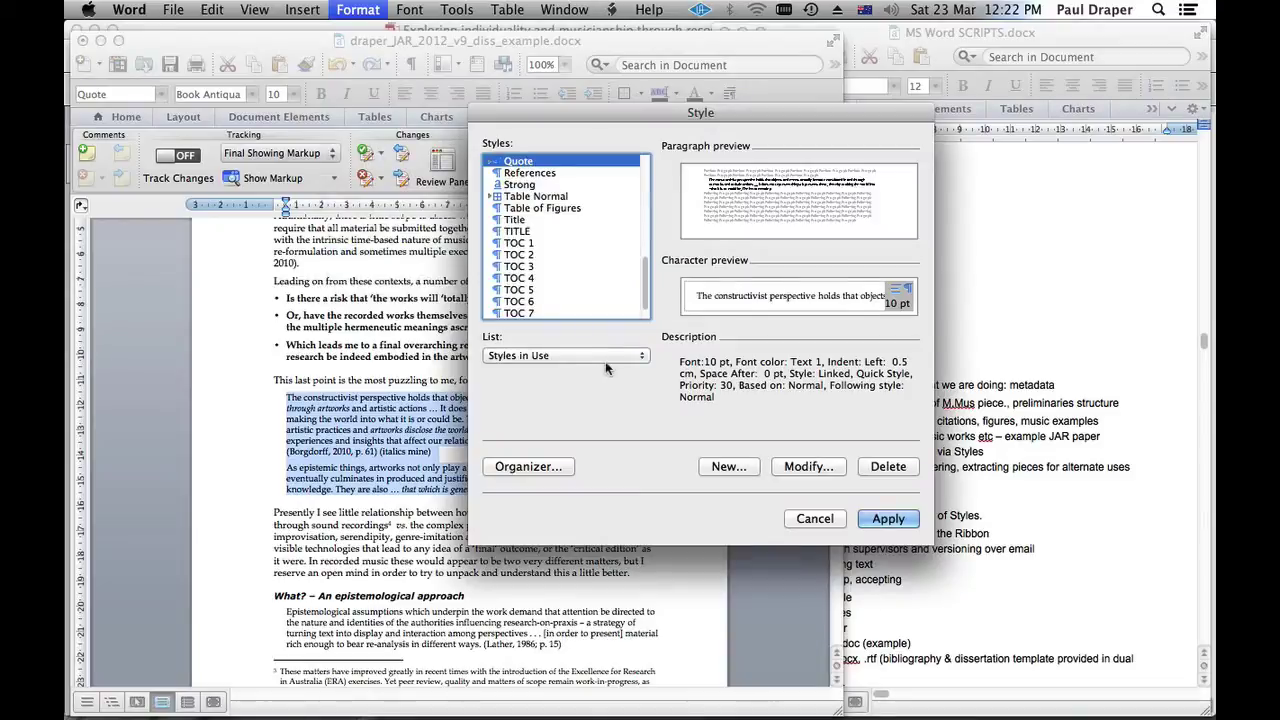
left_click(816, 466)
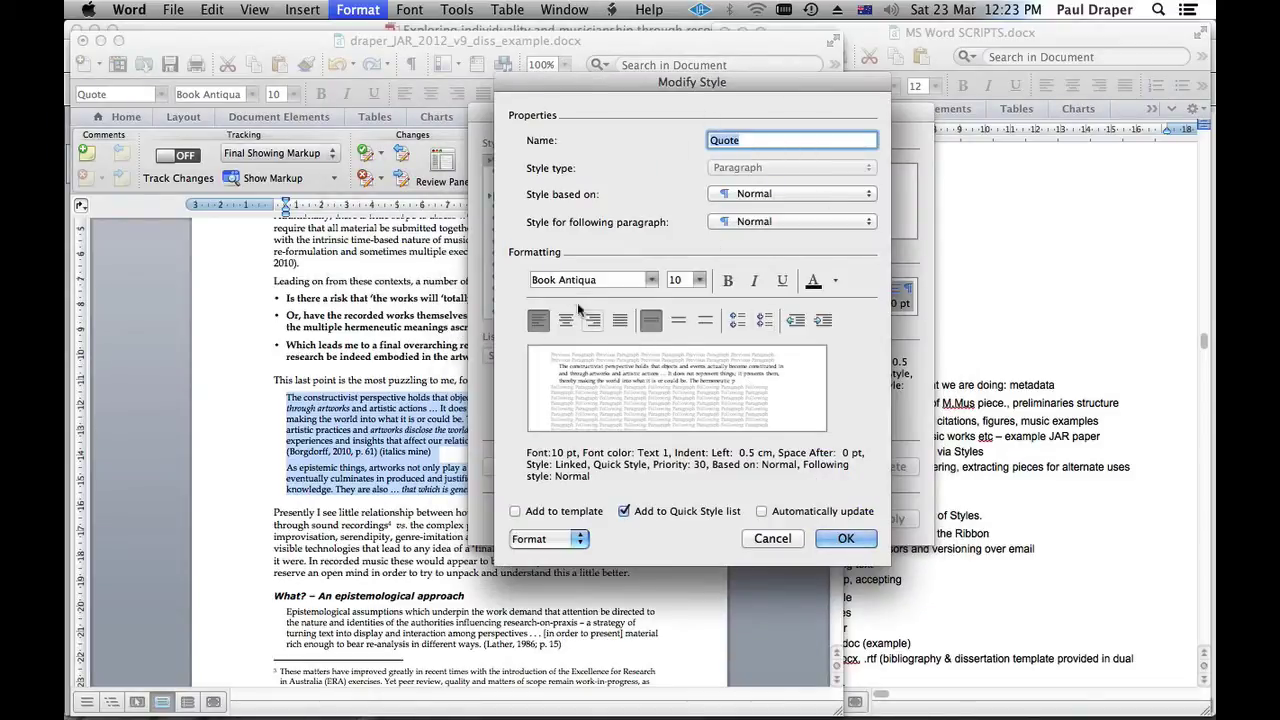
- Examine the Quote style's font settings, close them without changes and open its paragraph settings
left_click(575, 538)
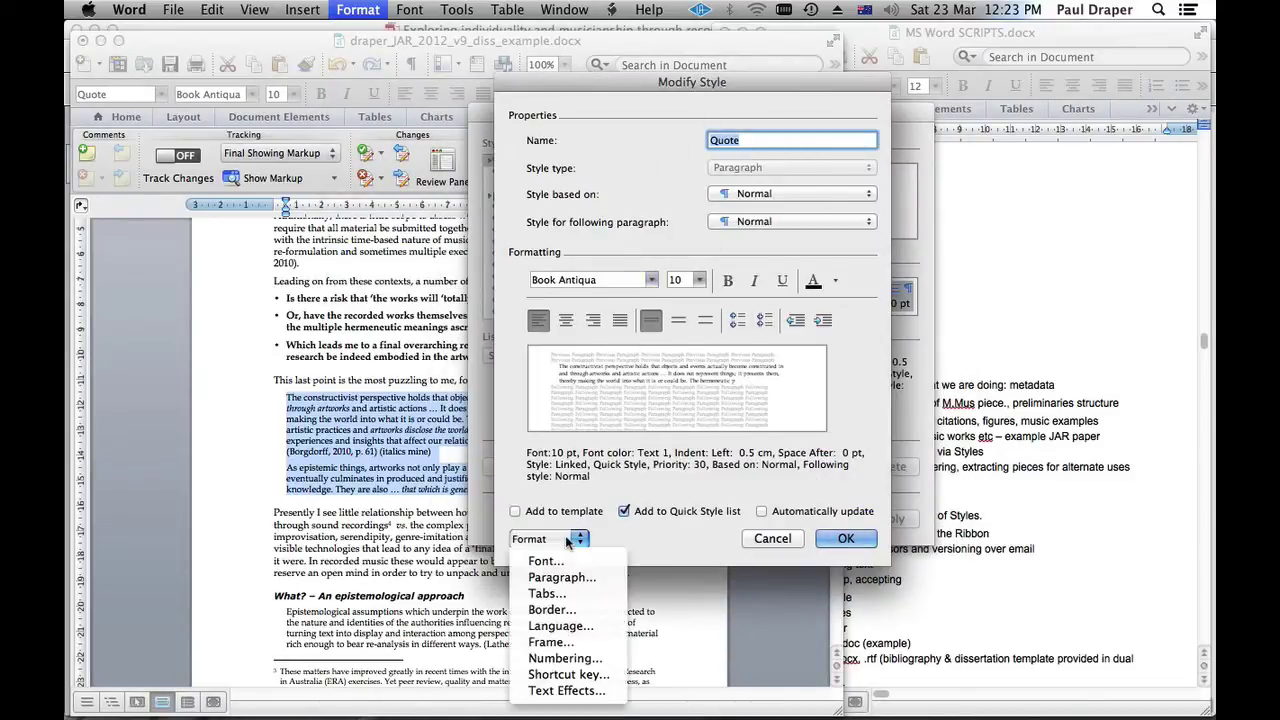
left_click(548, 561)
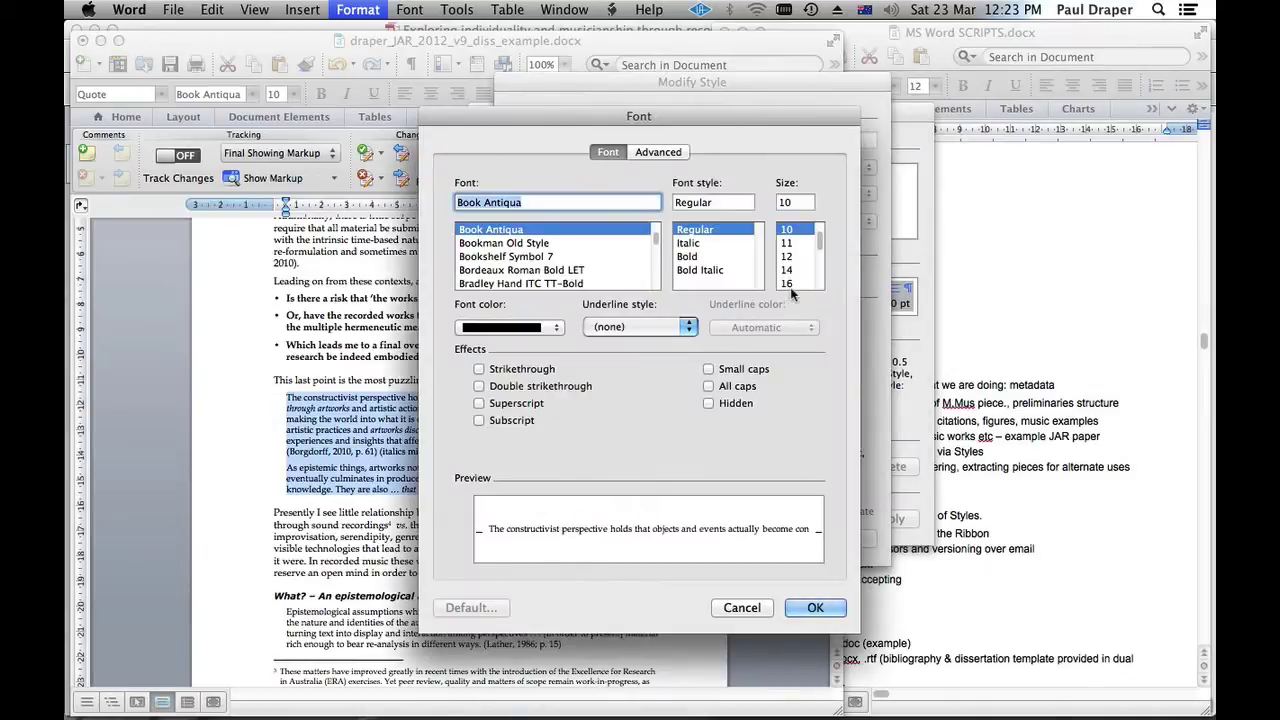
left_click(742, 607)
left_click(578, 539)
left_click(560, 580)
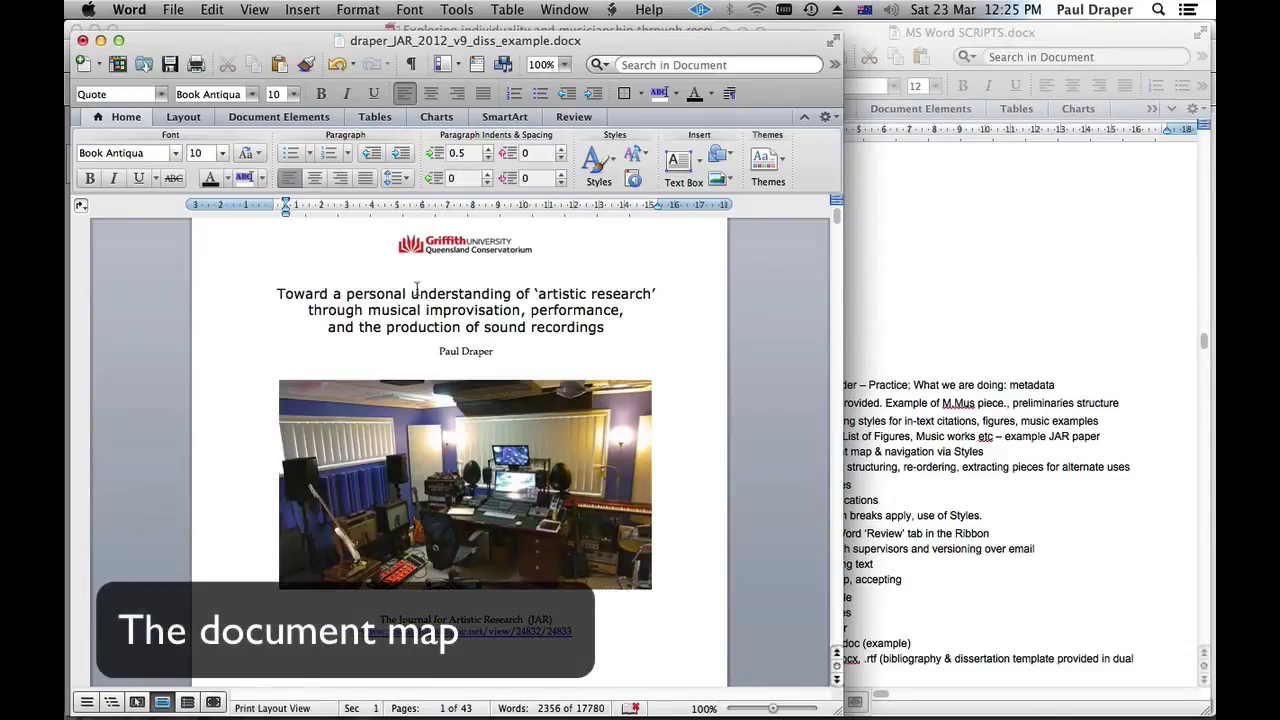
- Show the Document Map pane, then widen the document window and the pane so the full headings fit
left_click(254, 10)
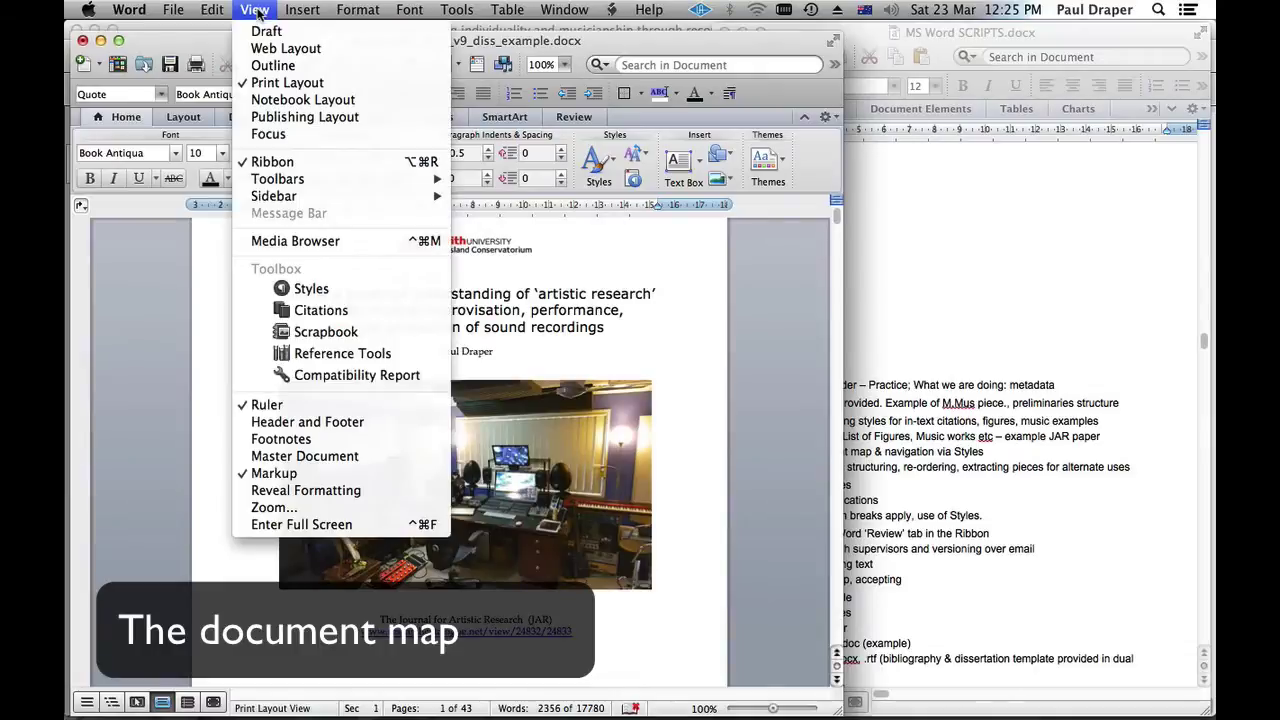
mouse_move(297, 198)
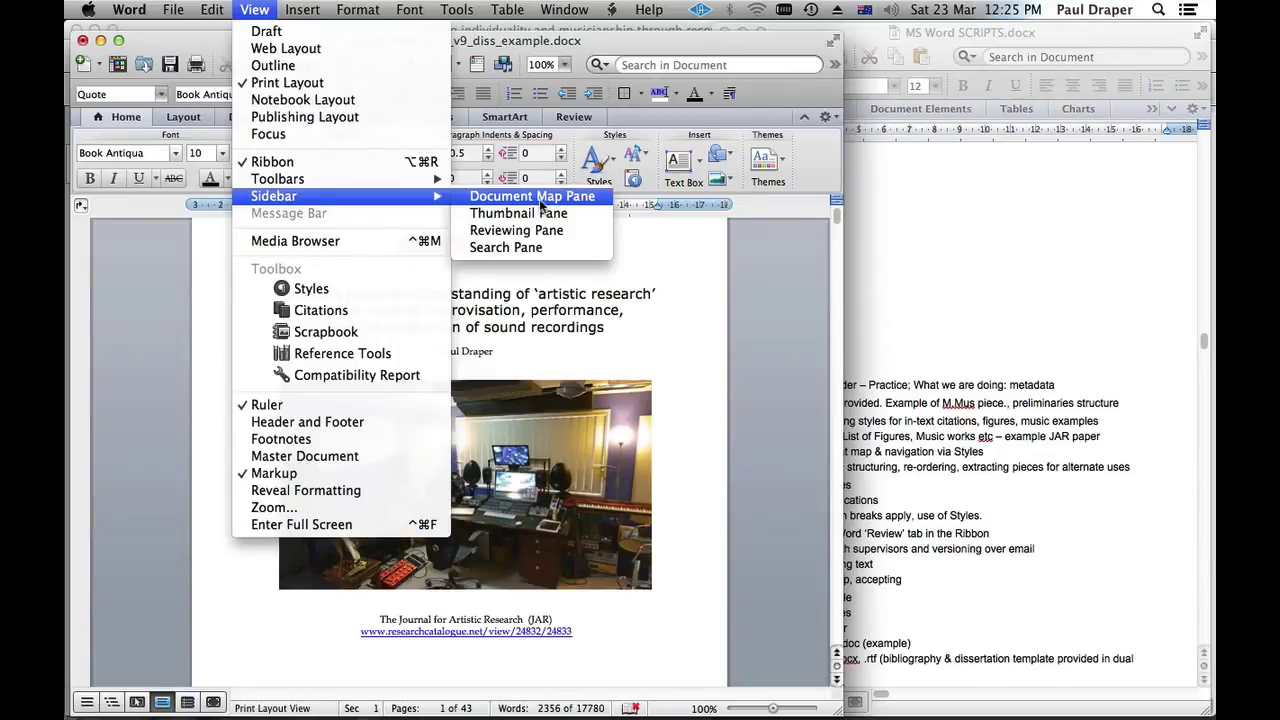
left_click(540, 197)
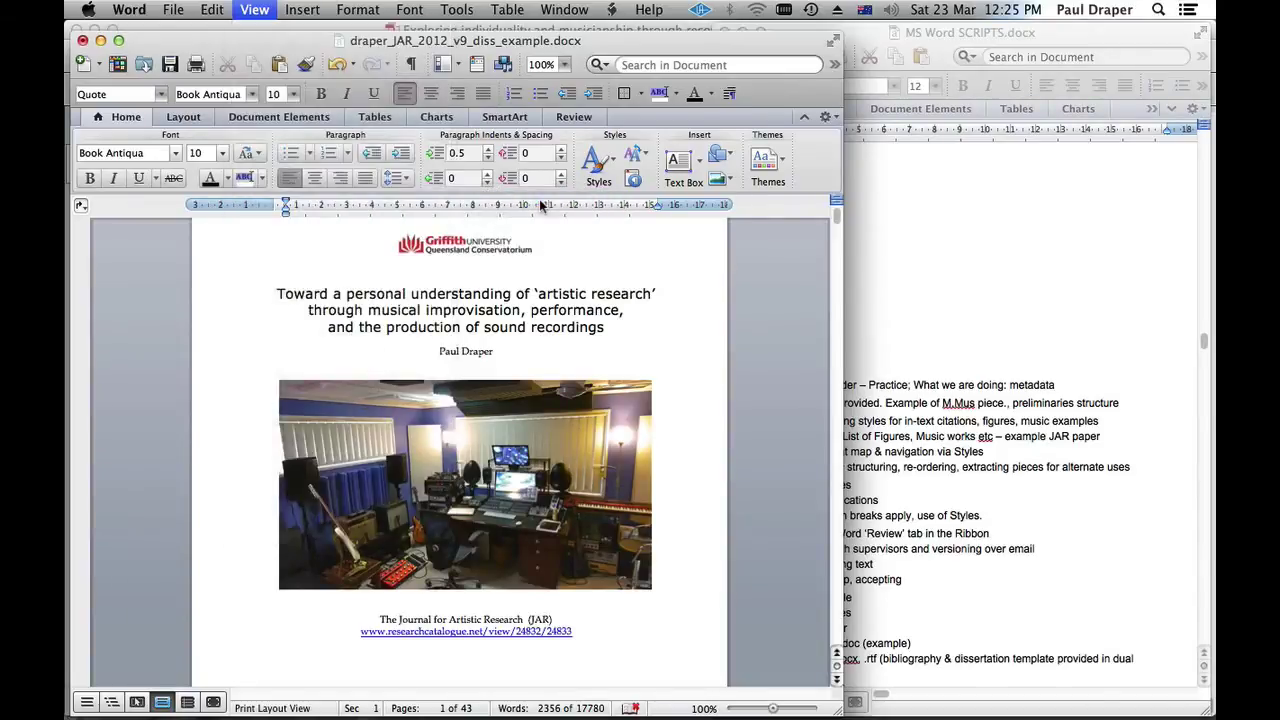
left_click_drag(236, 437, 350, 422)
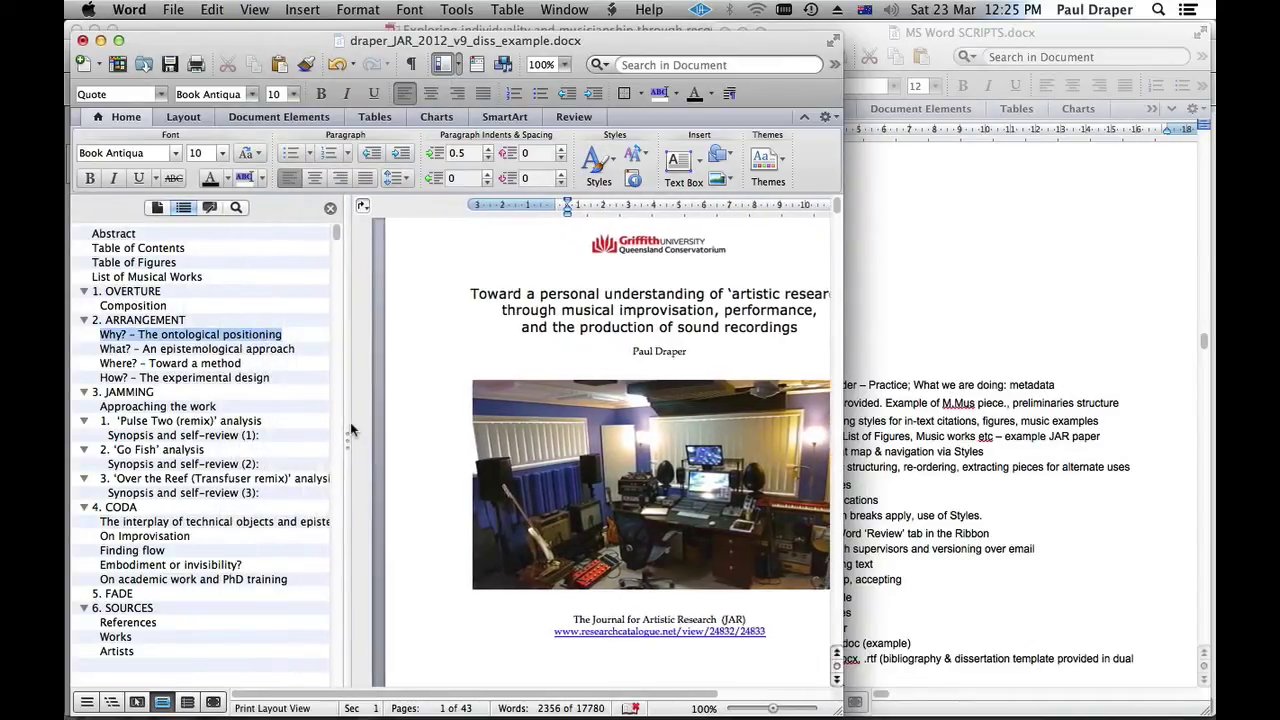
left_click_drag(842, 710, 1092, 708)
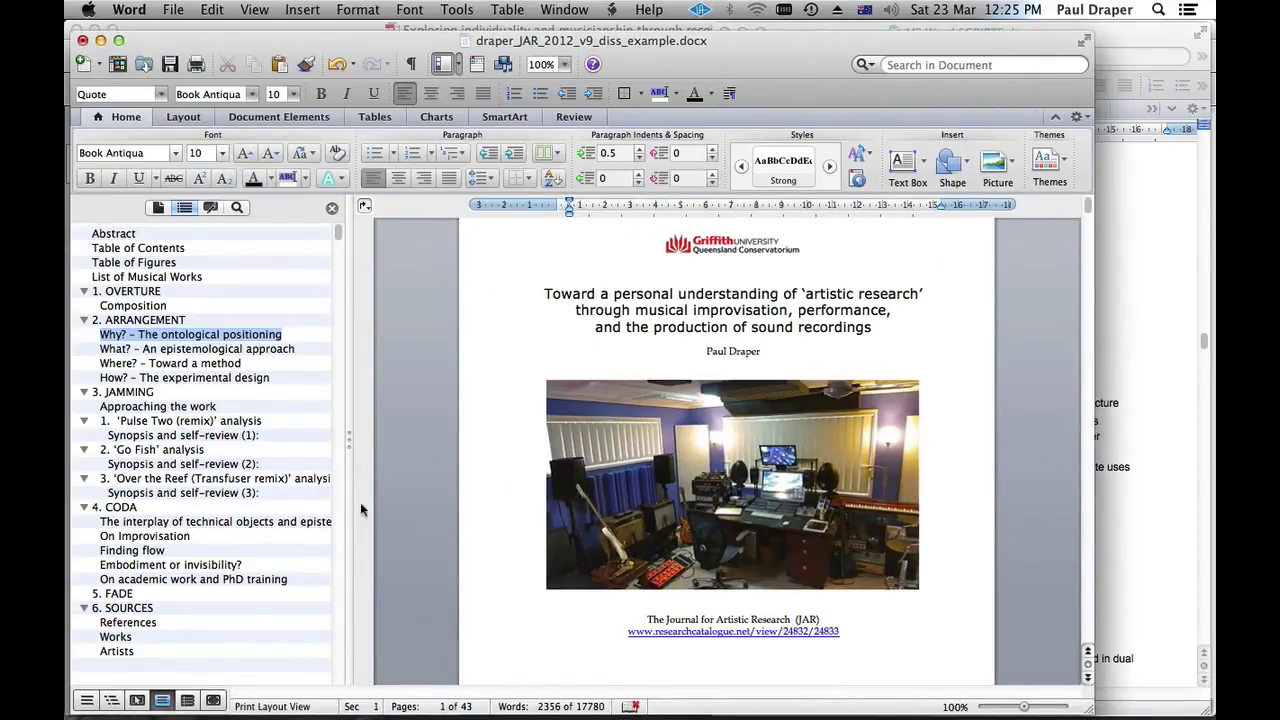
left_click_drag(349, 452, 414, 449)
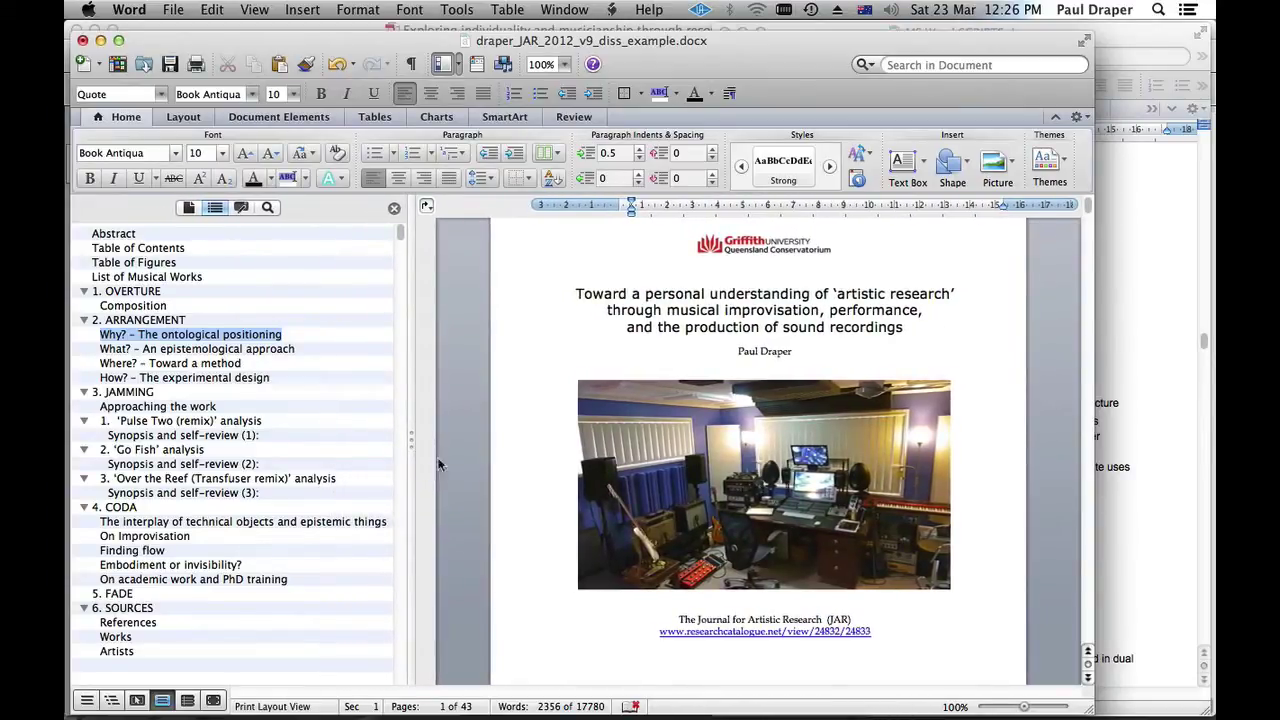
- Navigate the dissertation through its document map, visiting headings such as Approaching the work, 2. ARRANGEMENT, List of Musical Works and Finding flow
left_click(222, 405)
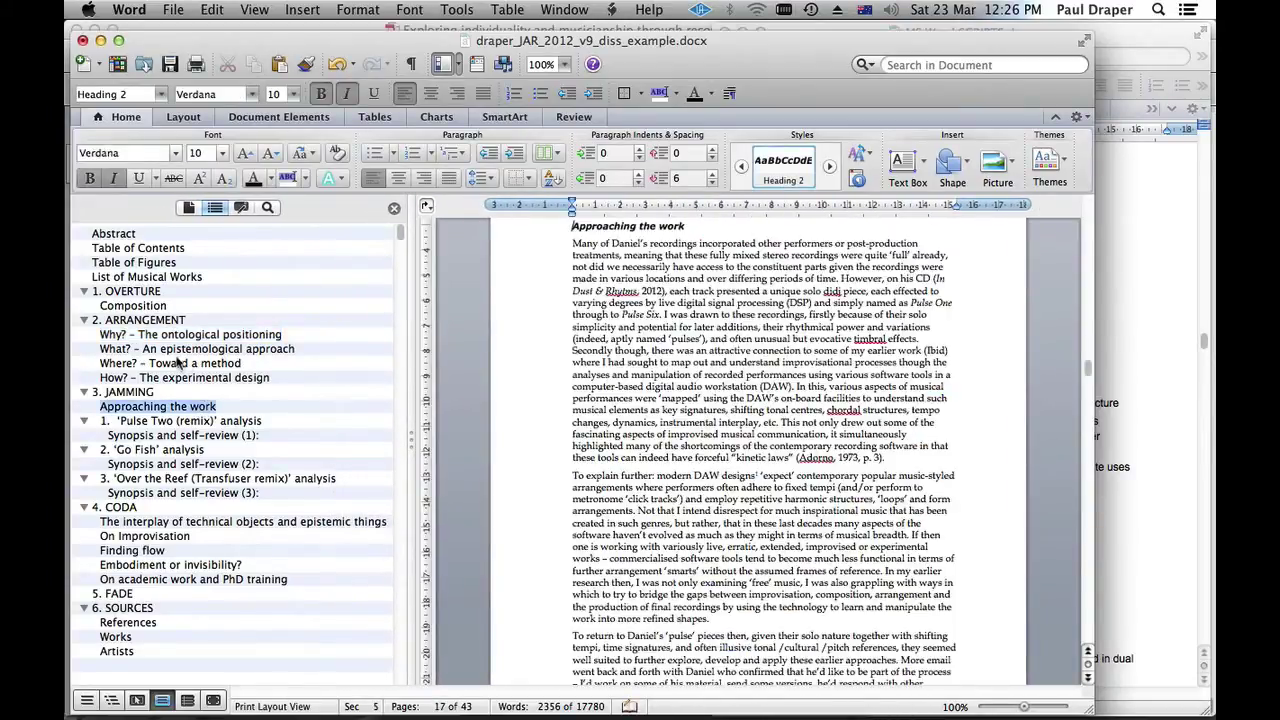
left_click(183, 366)
left_click(168, 322)
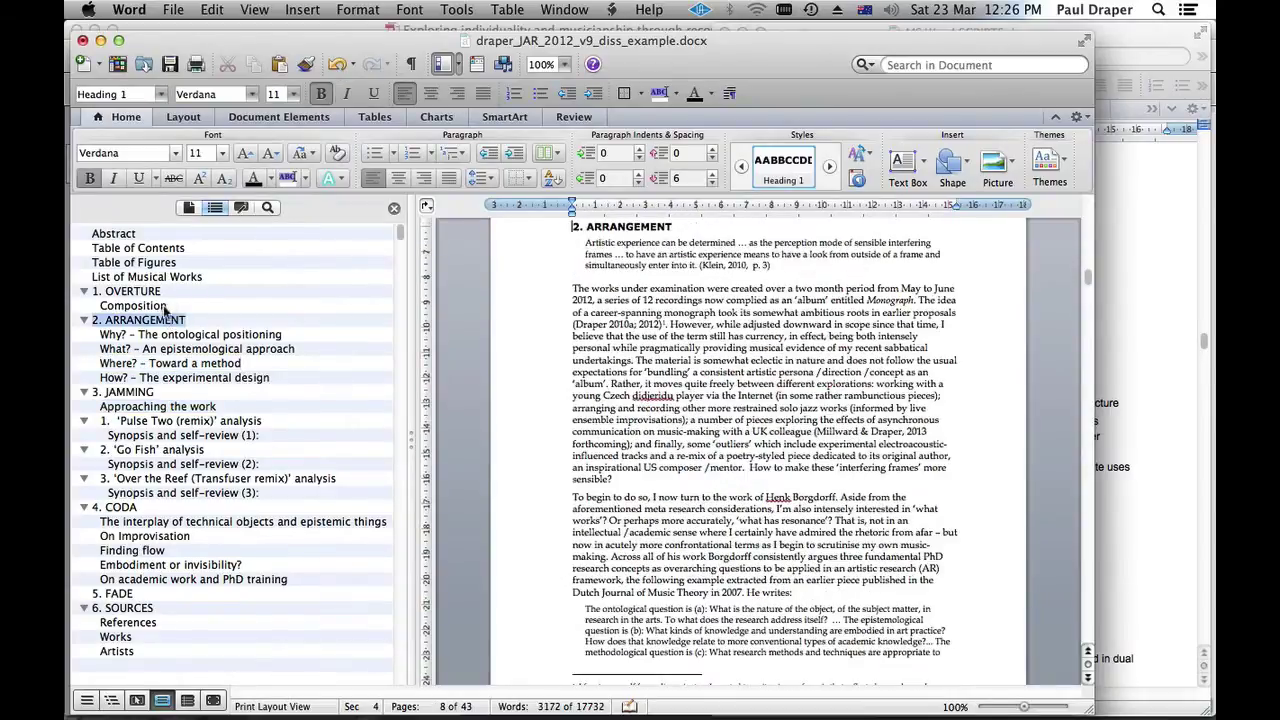
left_click(155, 277)
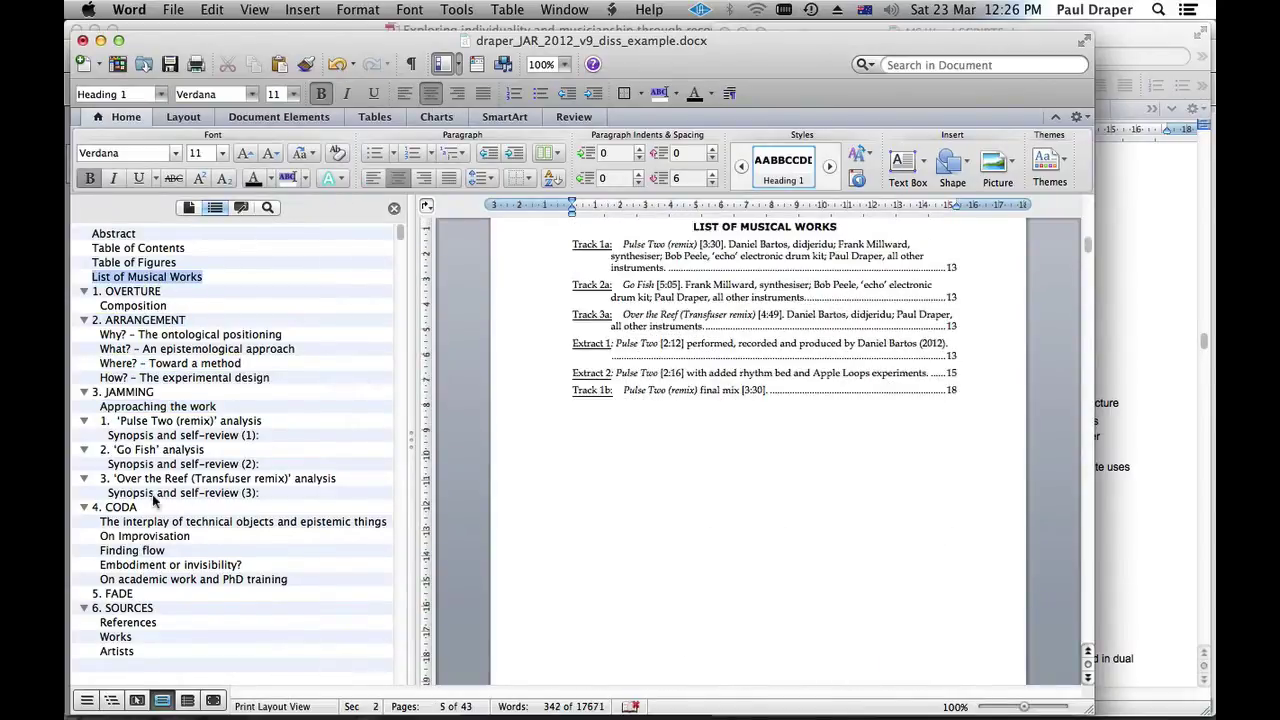
left_click(154, 496)
left_click(141, 551)
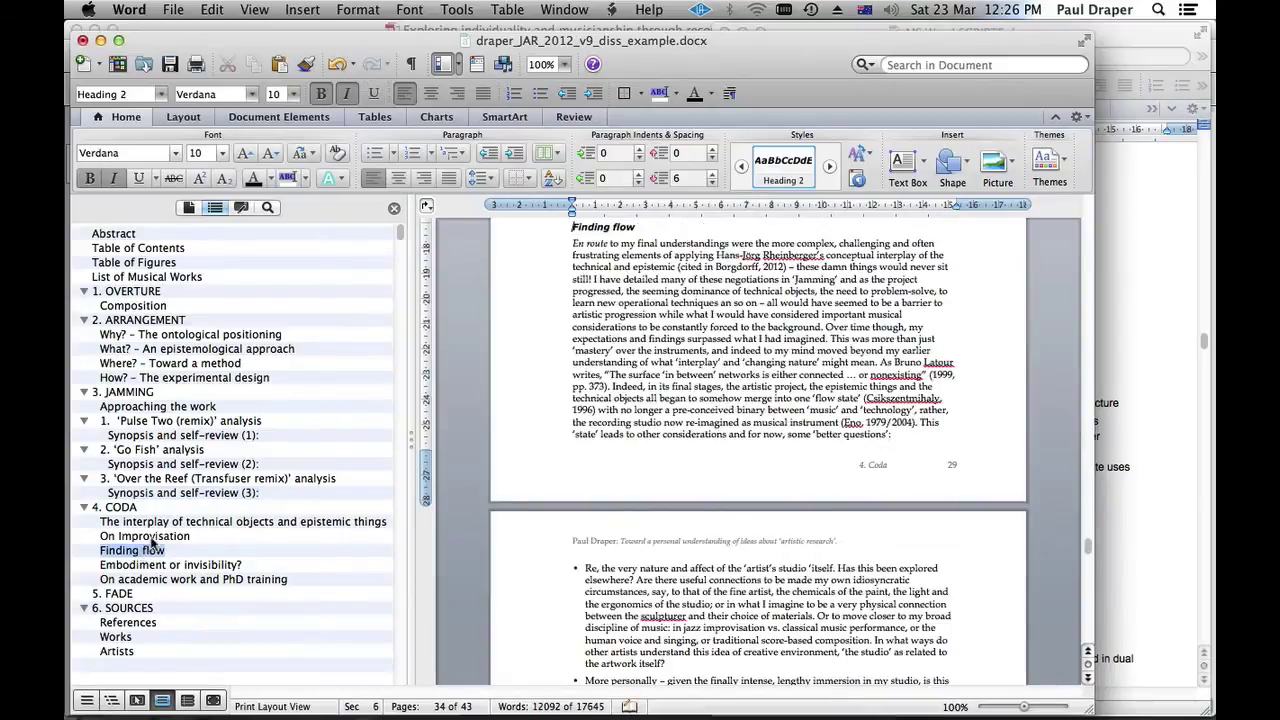
- Visit the Coda and Sources sections through the document map, including The interplay of technical objects, References and On academic work and PhD training
left_click(154, 540)
left_click(180, 523)
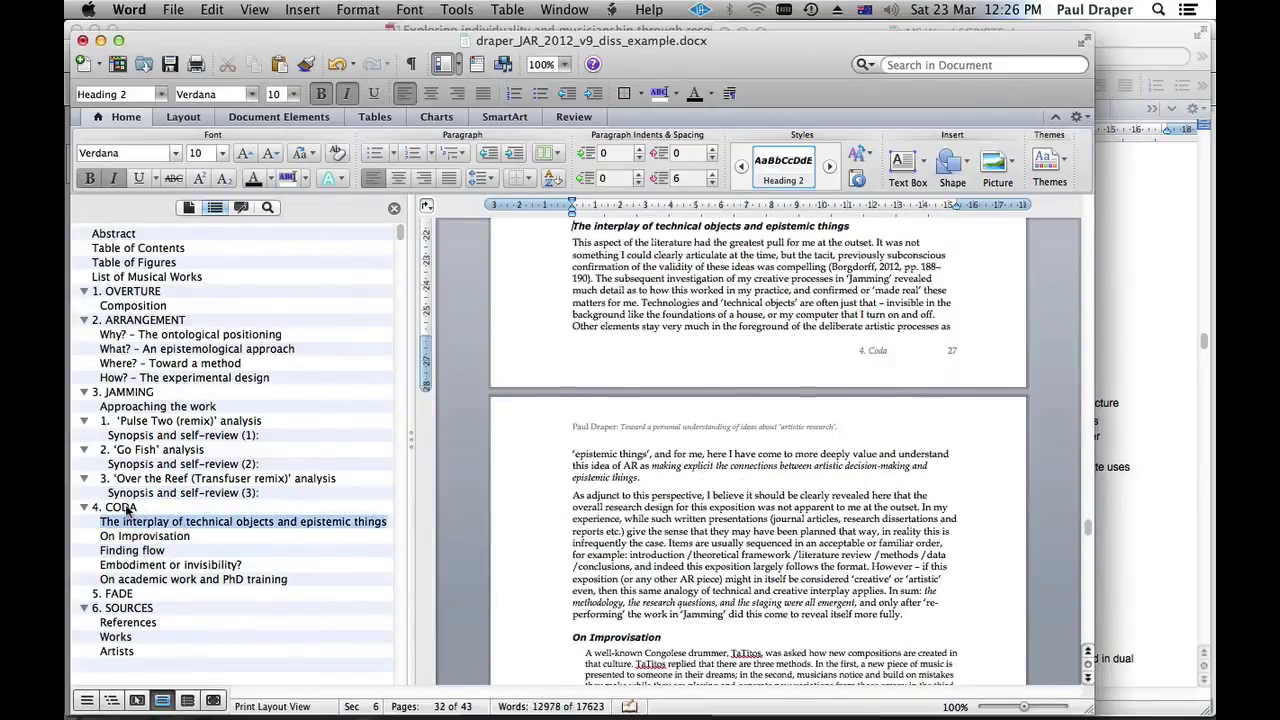
left_click(127, 508)
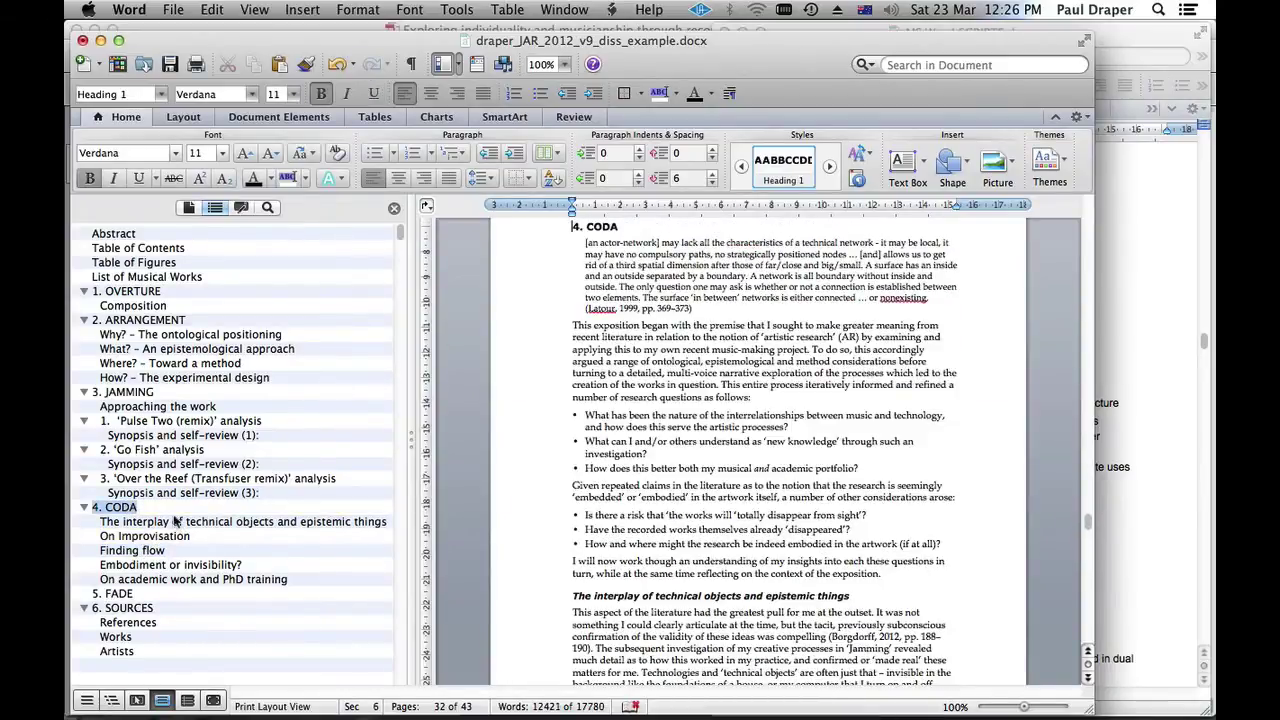
left_click(120, 594)
left_click(134, 623)
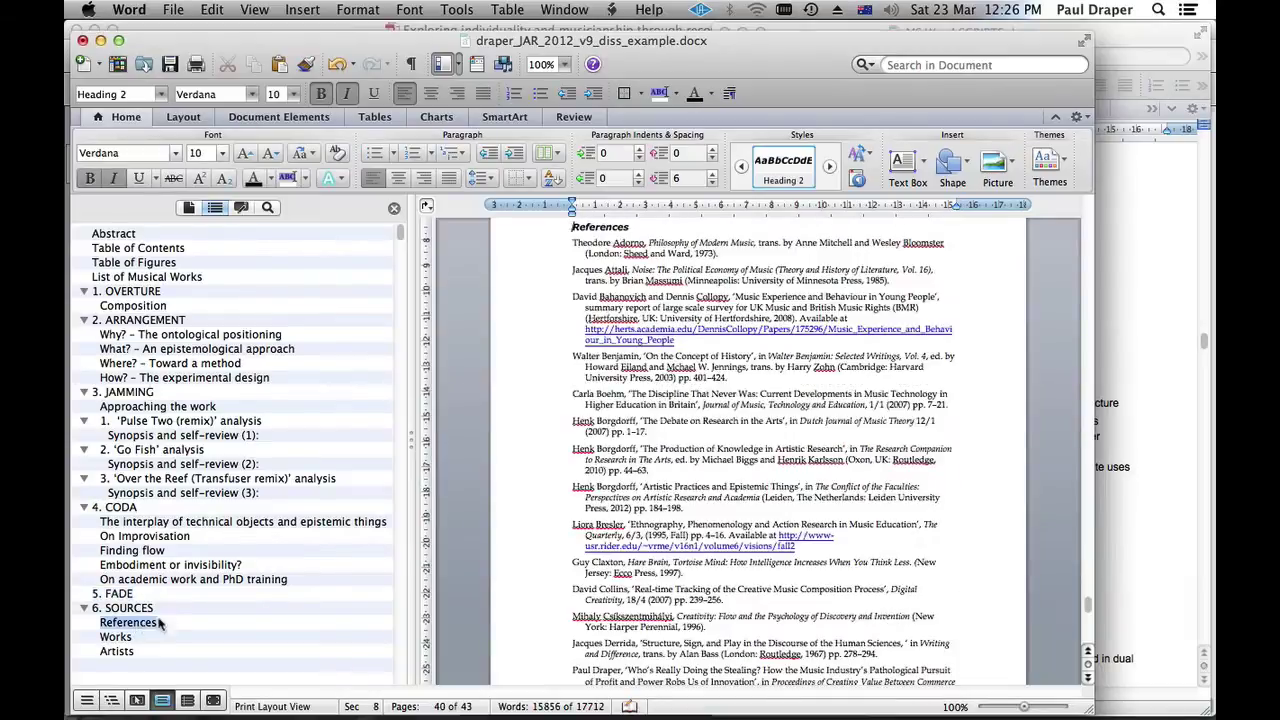
left_click(161, 581)
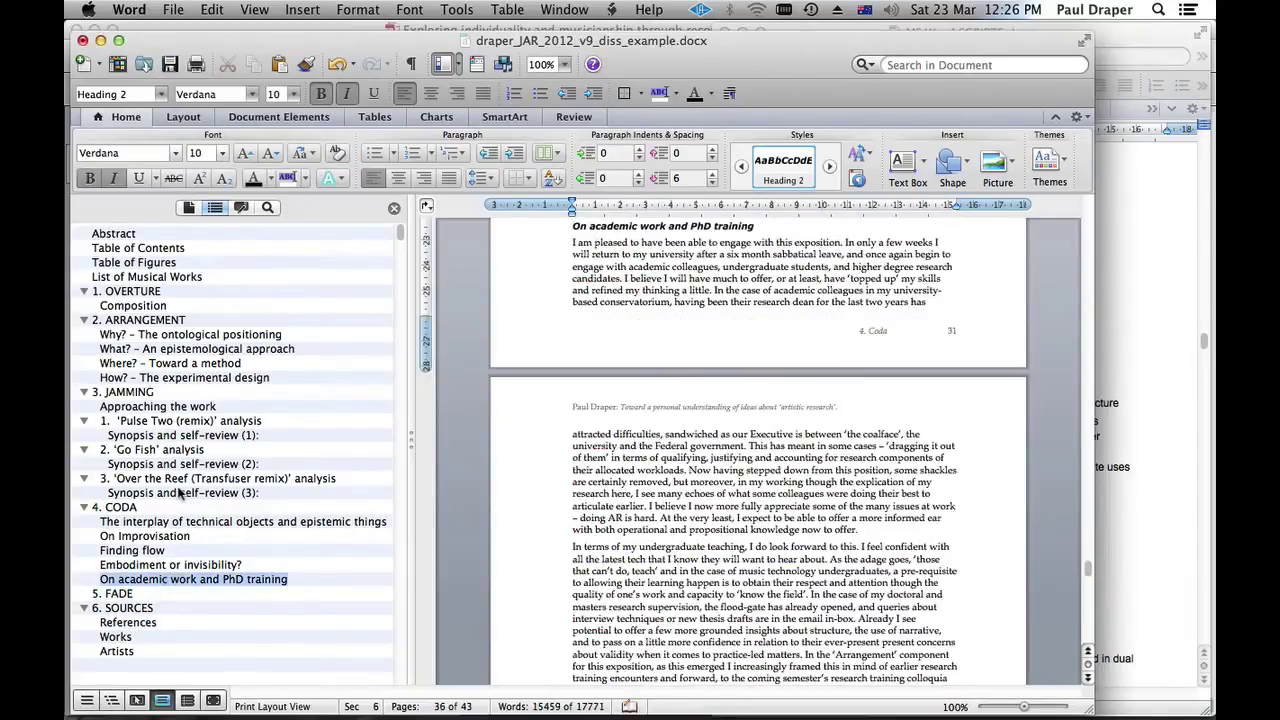
- Navigate the document map back through Jamming, Arrangement and Overture to List of Musical Works, finishing at the 'Over the Reef (Transfuser remix)' analysis
left_click(182, 494)
left_click(179, 421)
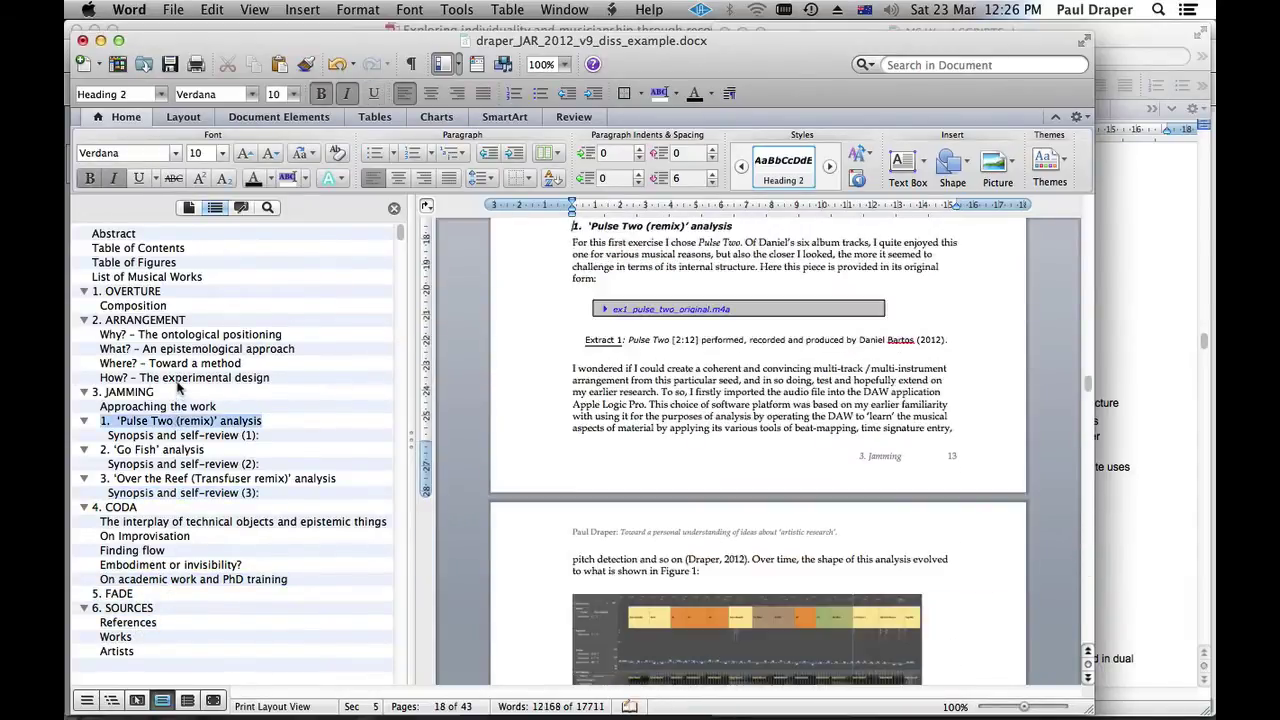
left_click(180, 378)
left_click(166, 350)
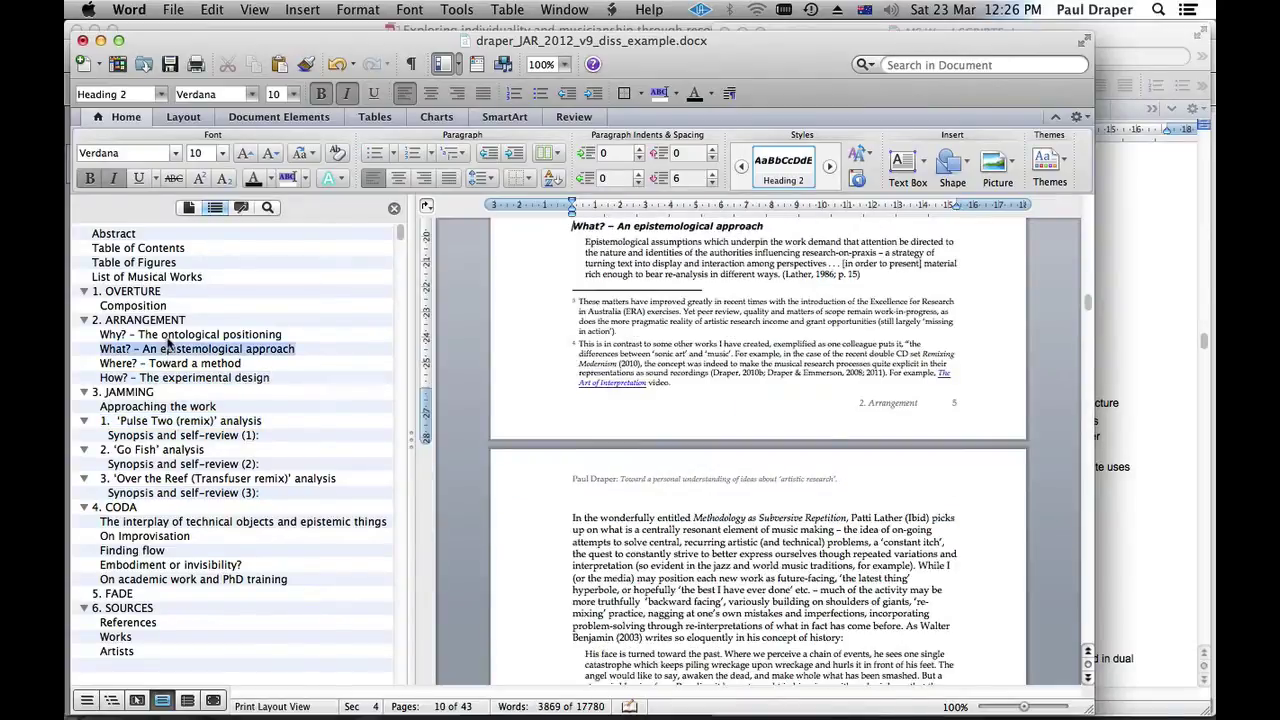
left_click(165, 335)
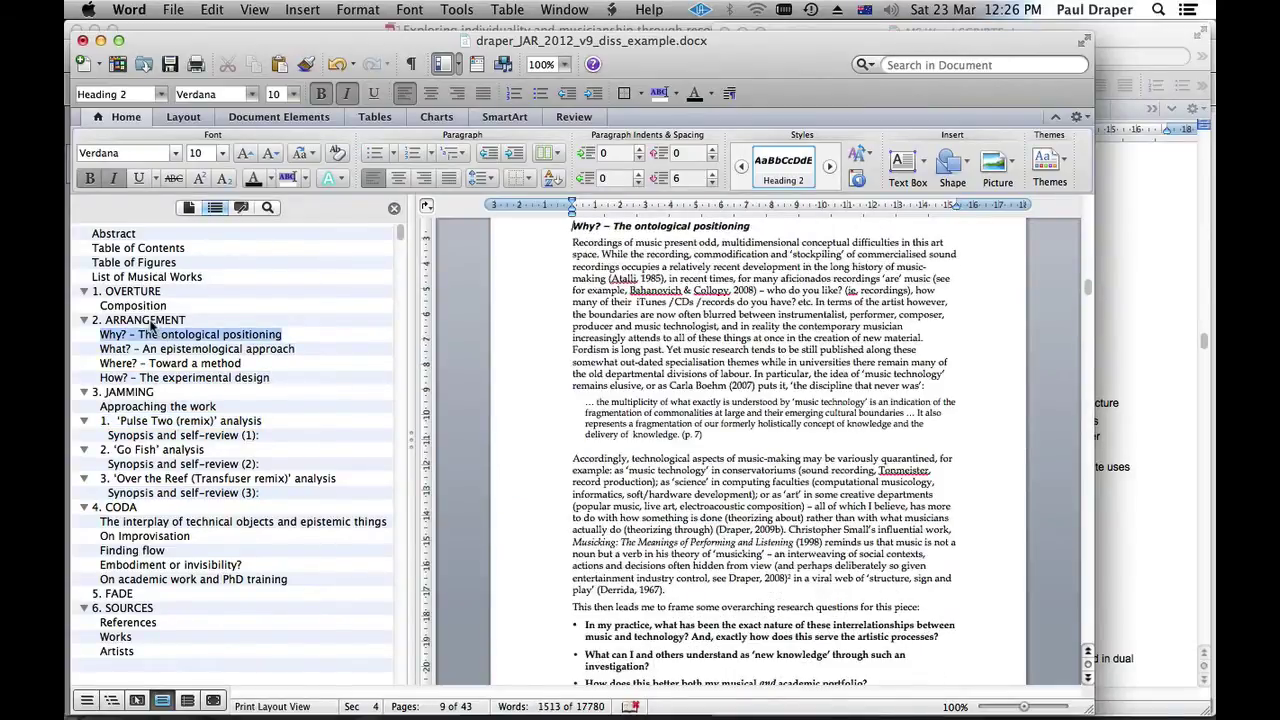
left_click(148, 321)
left_click(140, 306)
left_click(133, 293)
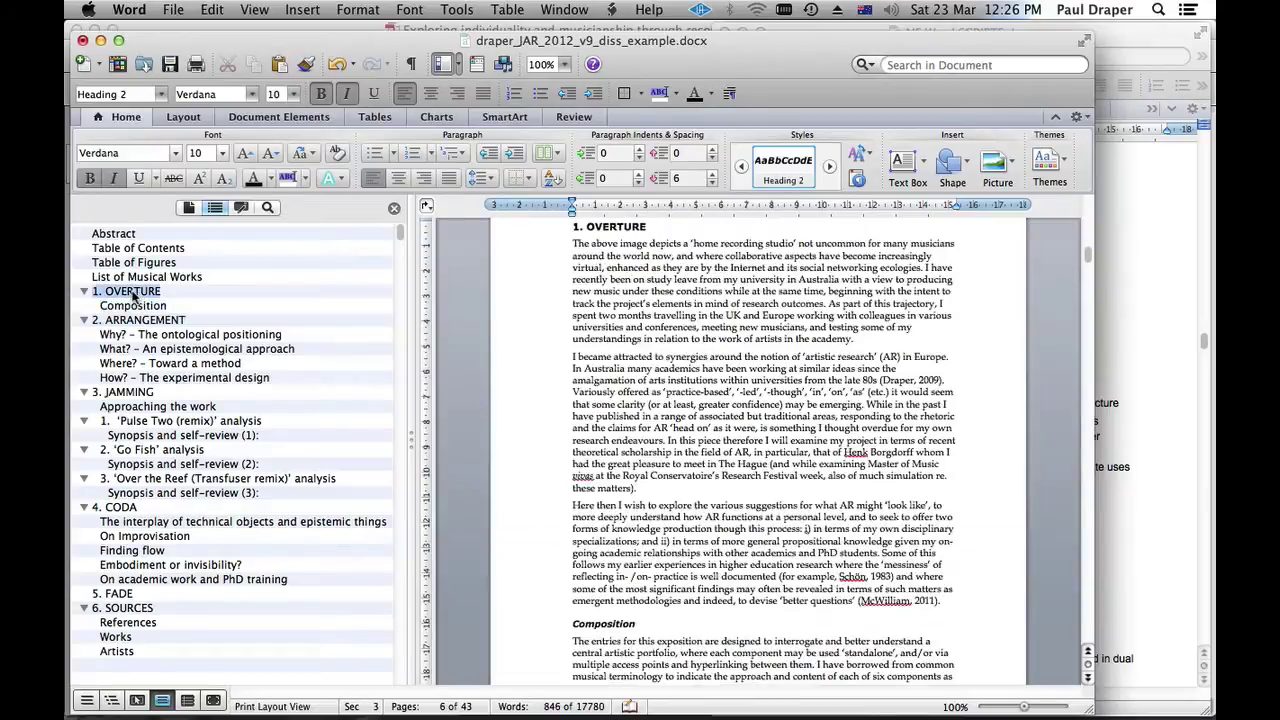
left_click(163, 278)
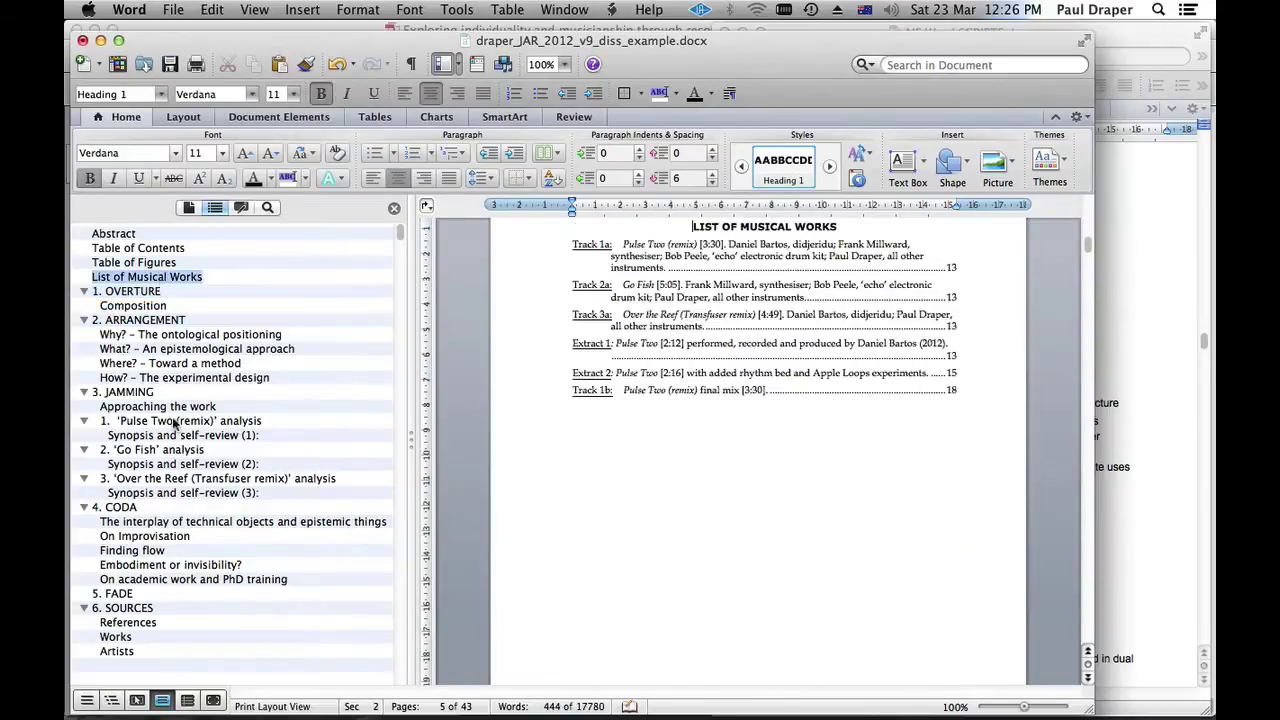
left_click(175, 424)
left_click(218, 478)
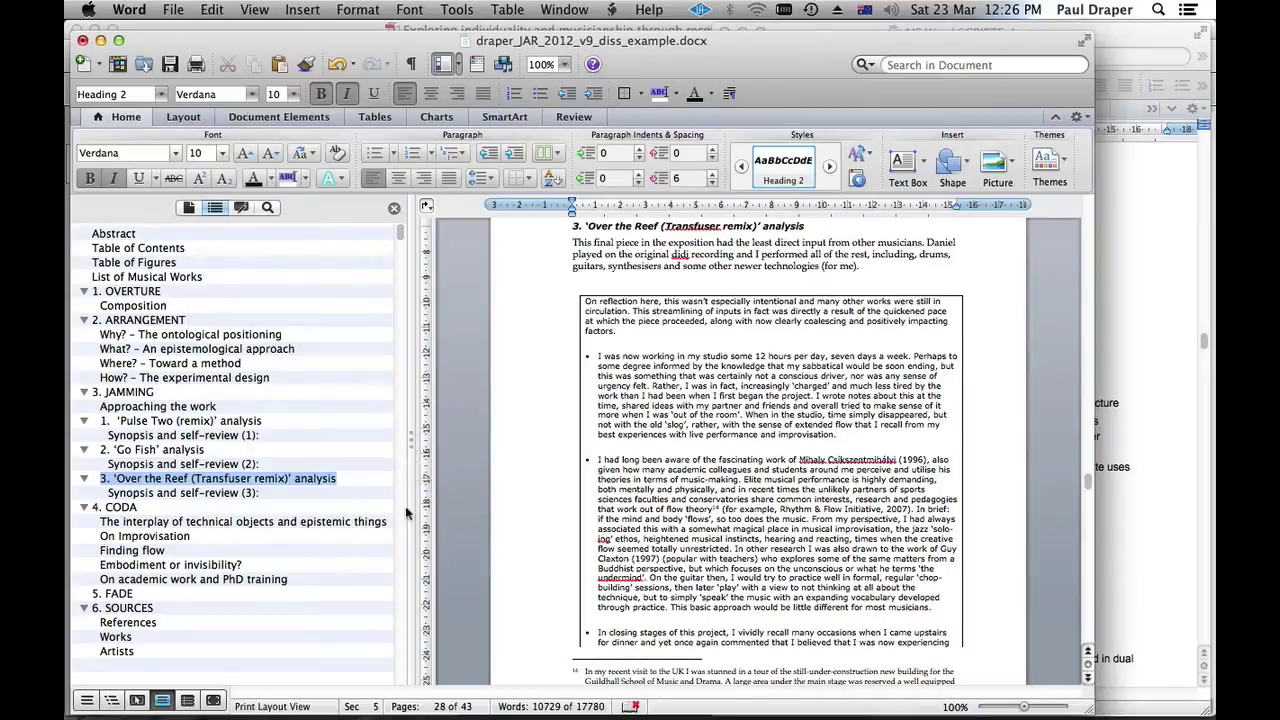
- Close the document map pane and switch the dissertation to Outline view
double_click(412, 443)
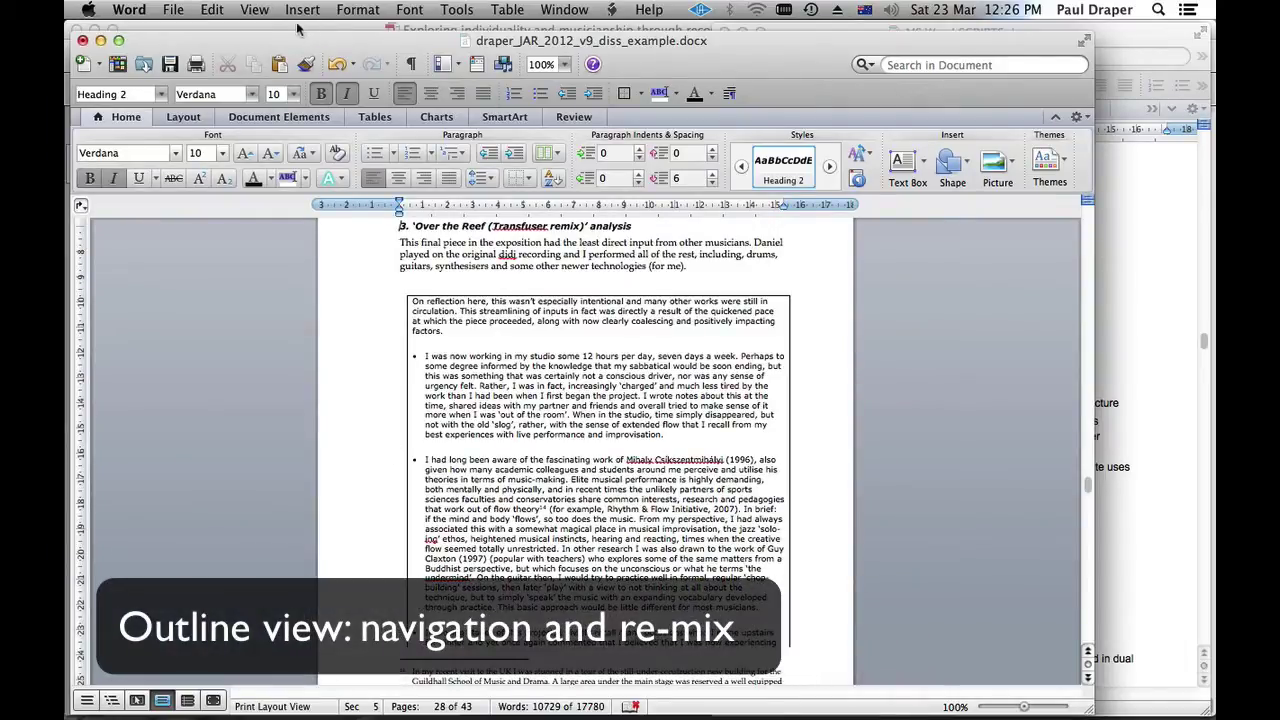
left_click(256, 10)
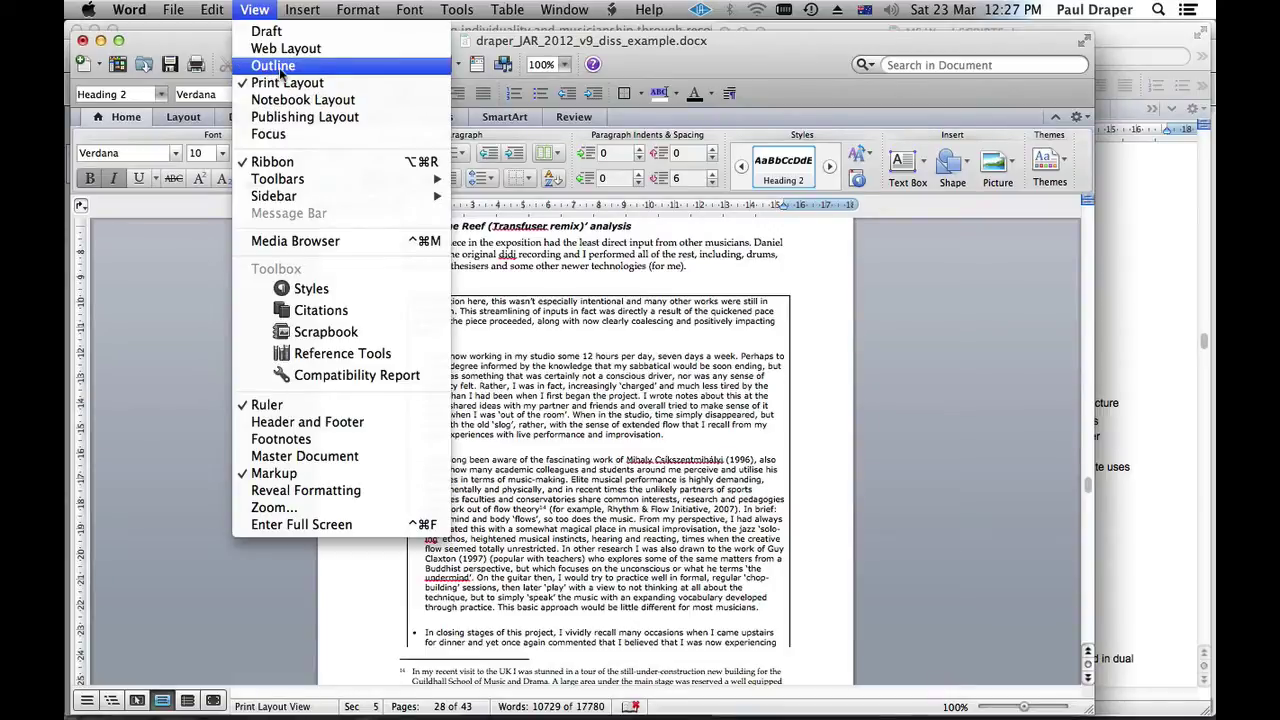
left_click(279, 67)
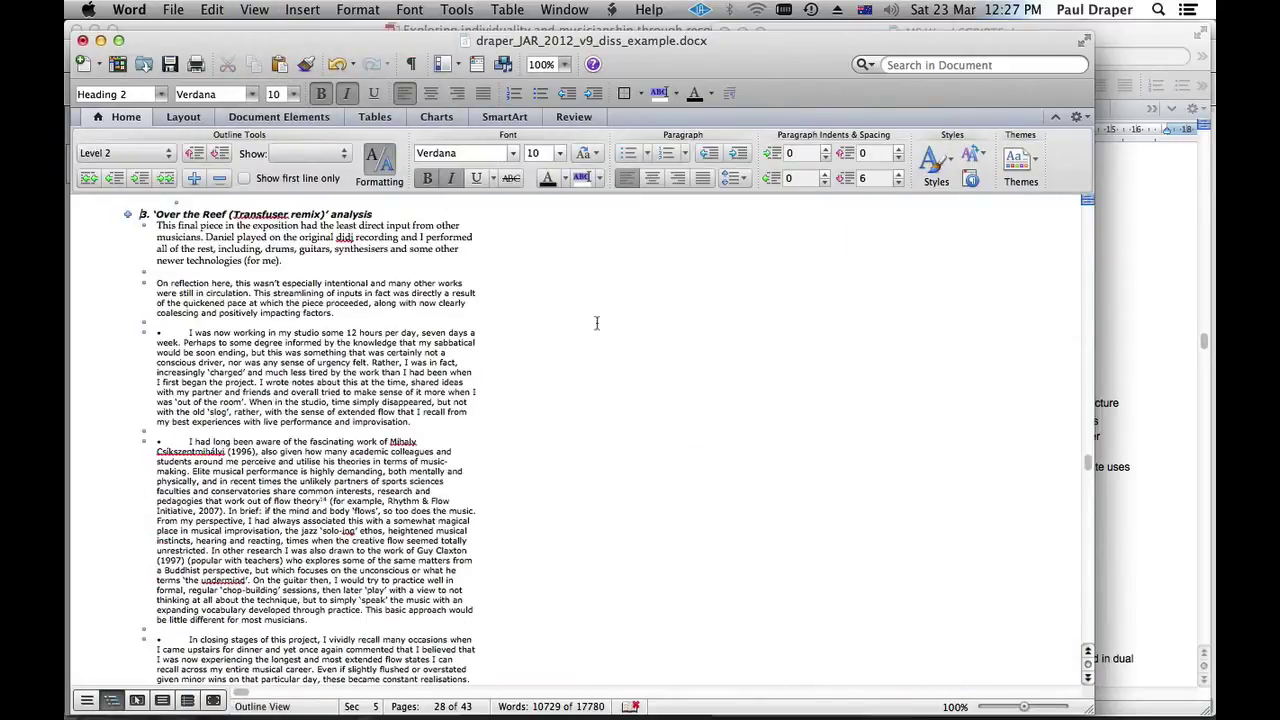
- Look through the body text in the outline and set it to show All Levels
scroll(386, 349, "up", 10)
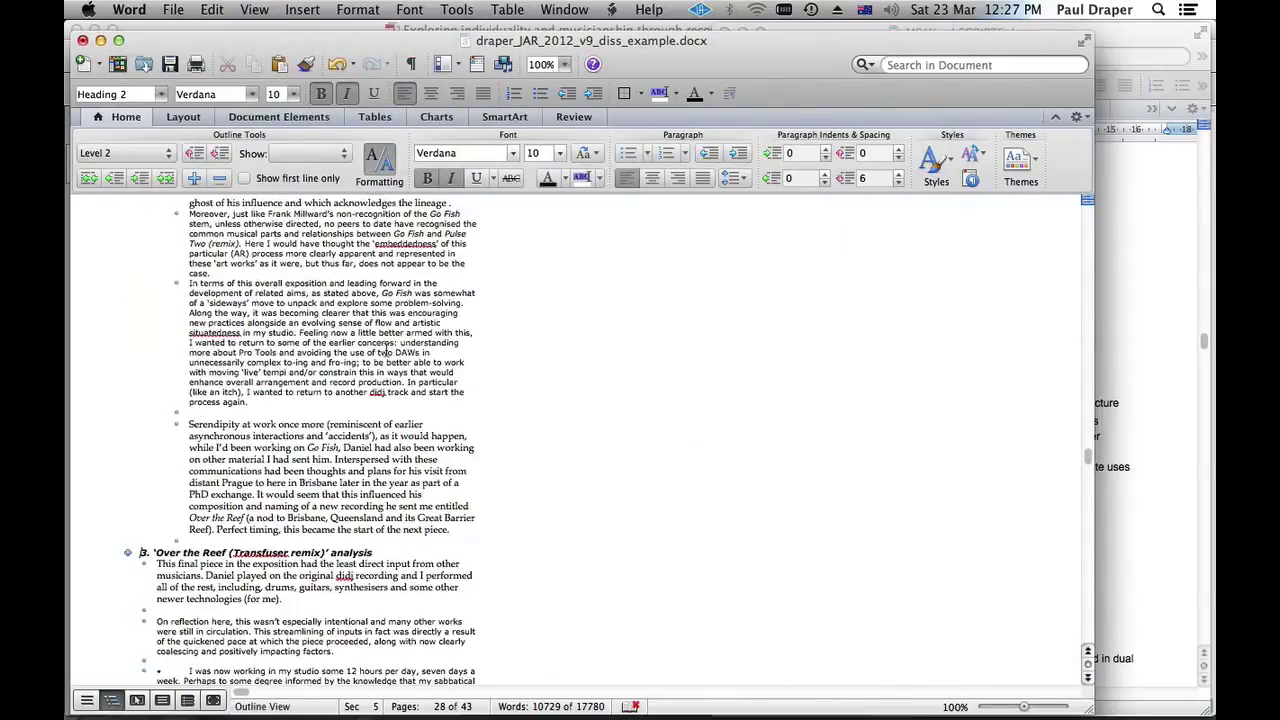
scroll(386, 349, "up", 10)
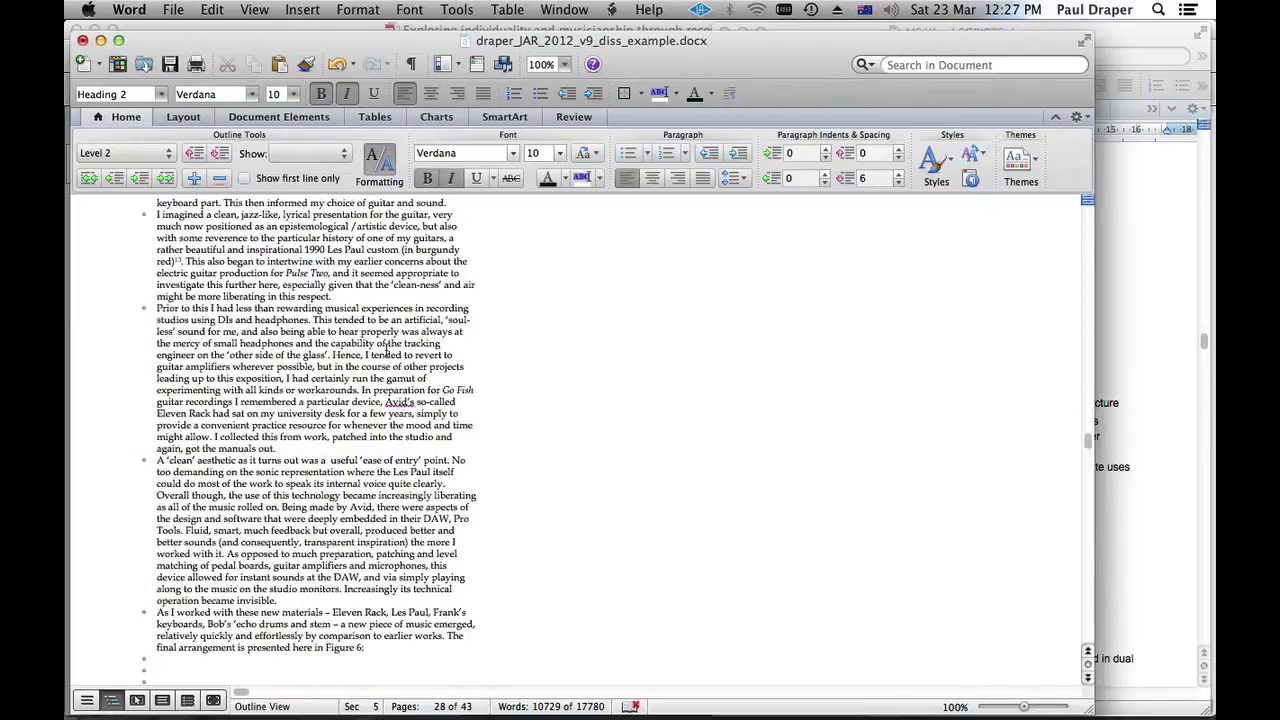
scroll(386, 349, "up", 5)
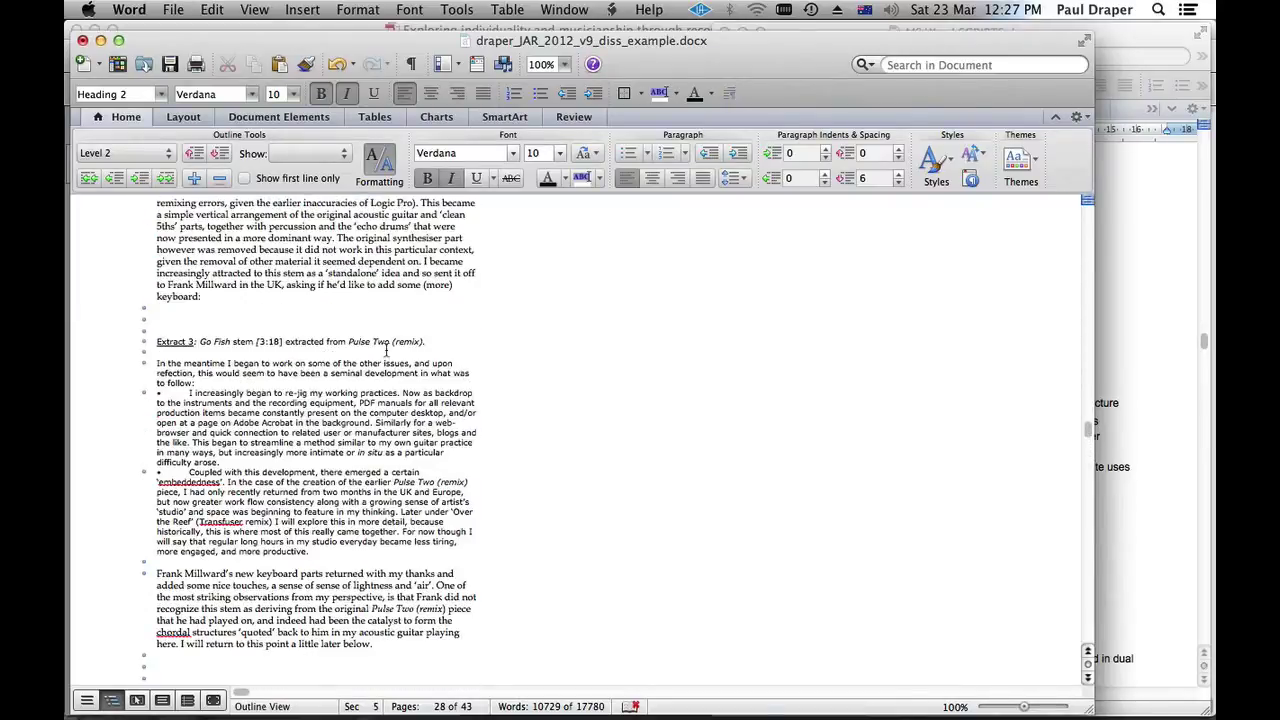
scroll(180, 322, "up", 10)
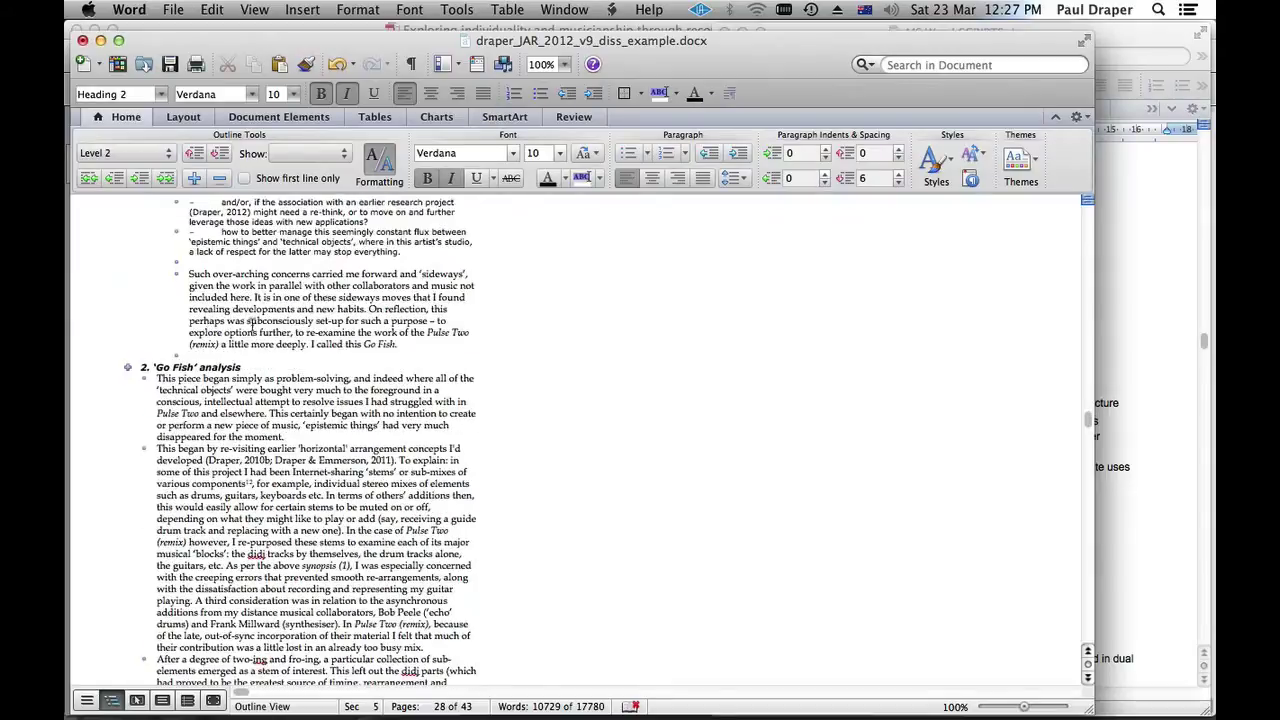
left_click_drag(1089, 420, 1088, 300)
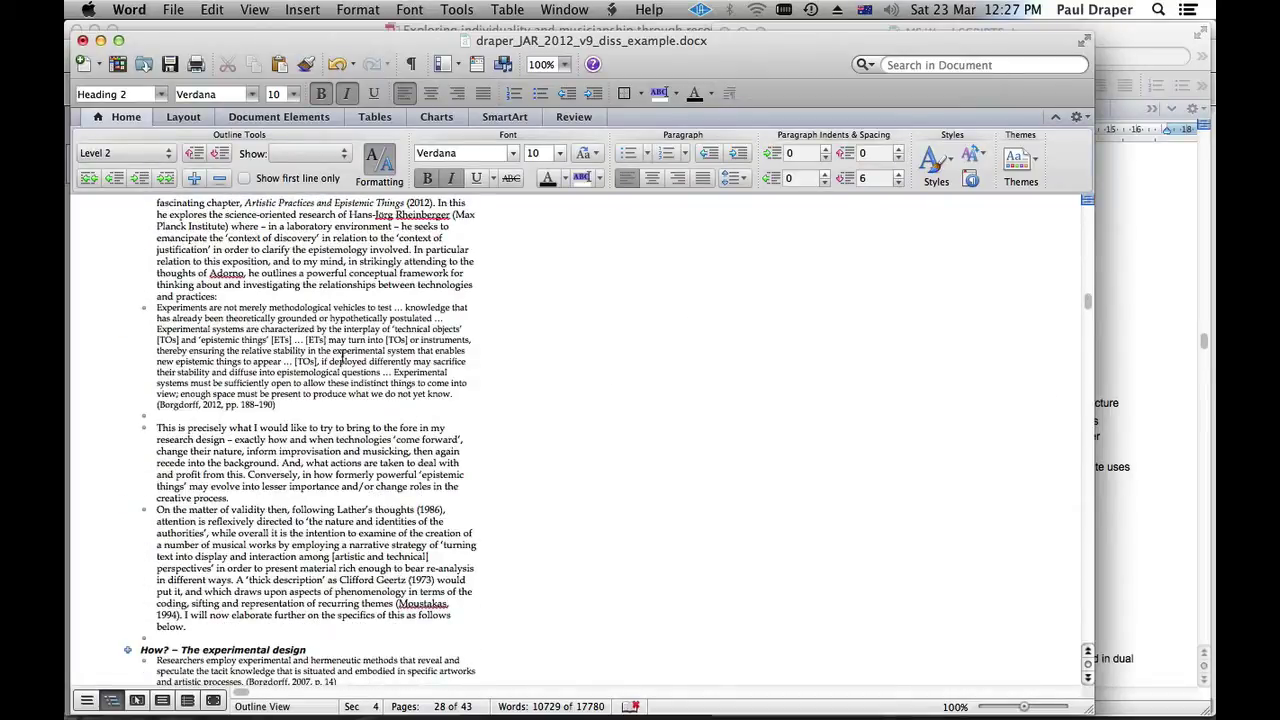
left_click(307, 155)
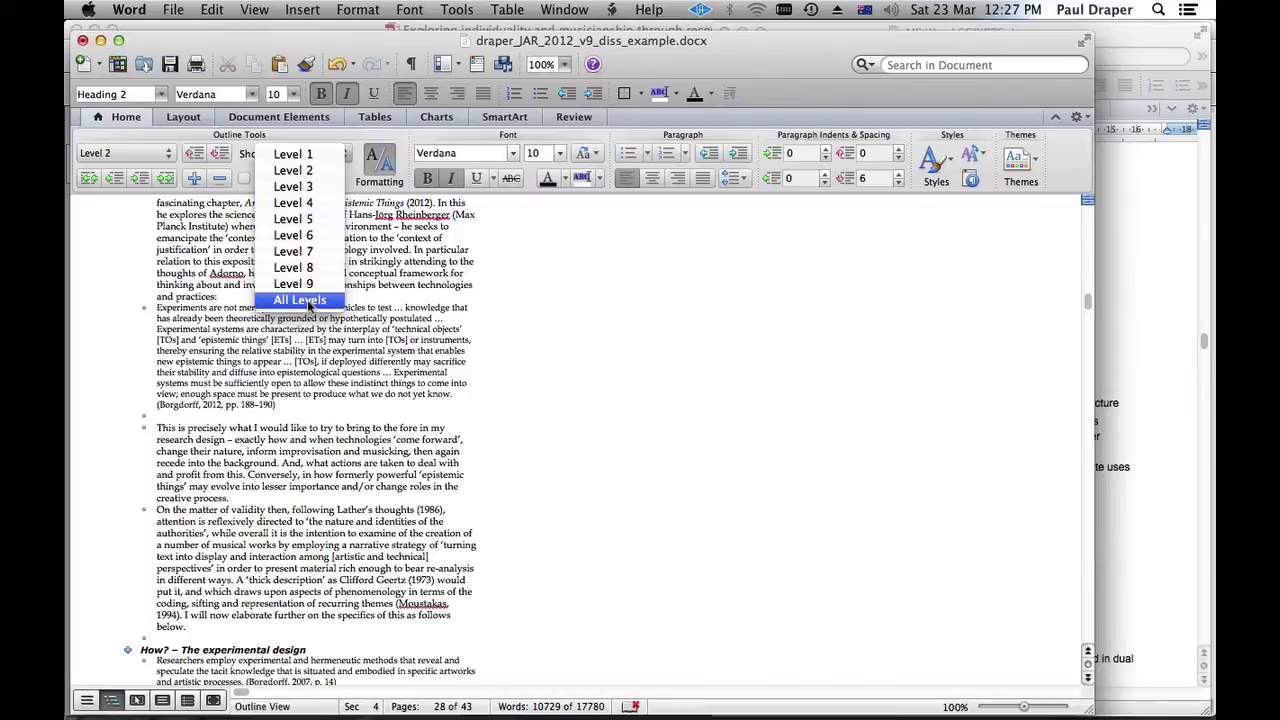
left_click(307, 302)
- Show the outline at Level 1, Level 2 and Level 3 in turn, finishing with Level 2 headings displayed
left_click(300, 156)
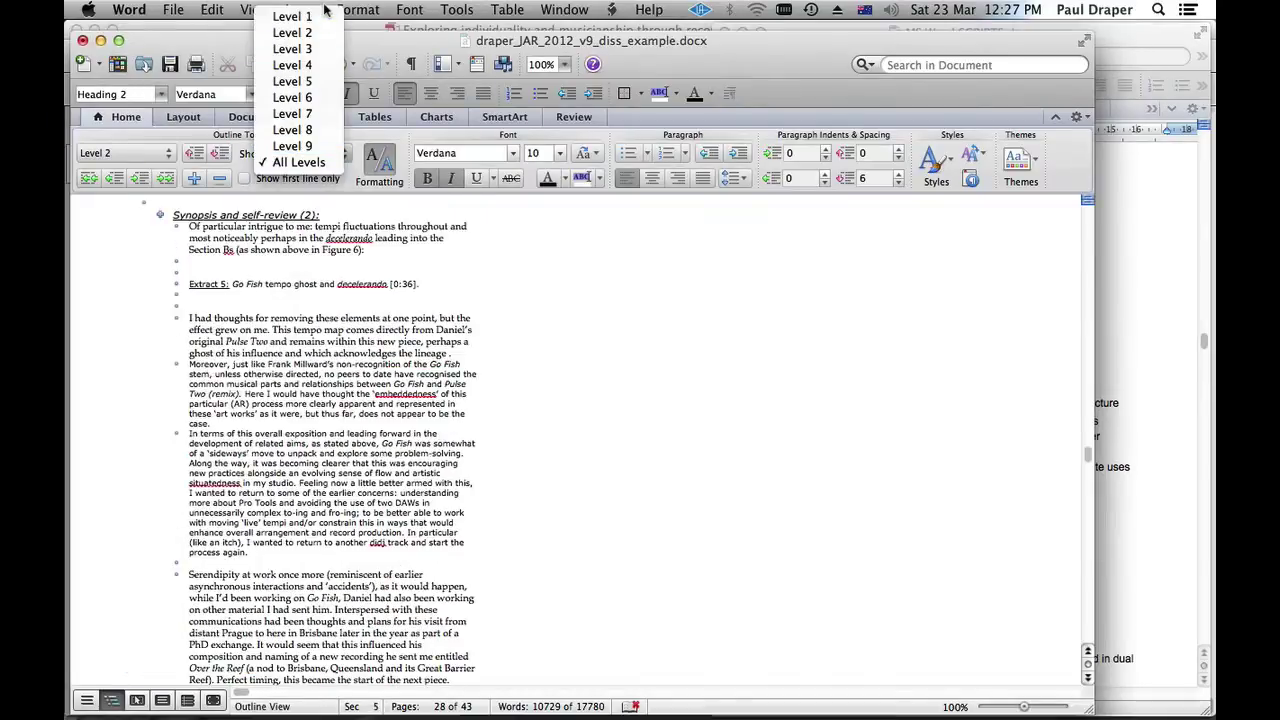
left_click(323, 17)
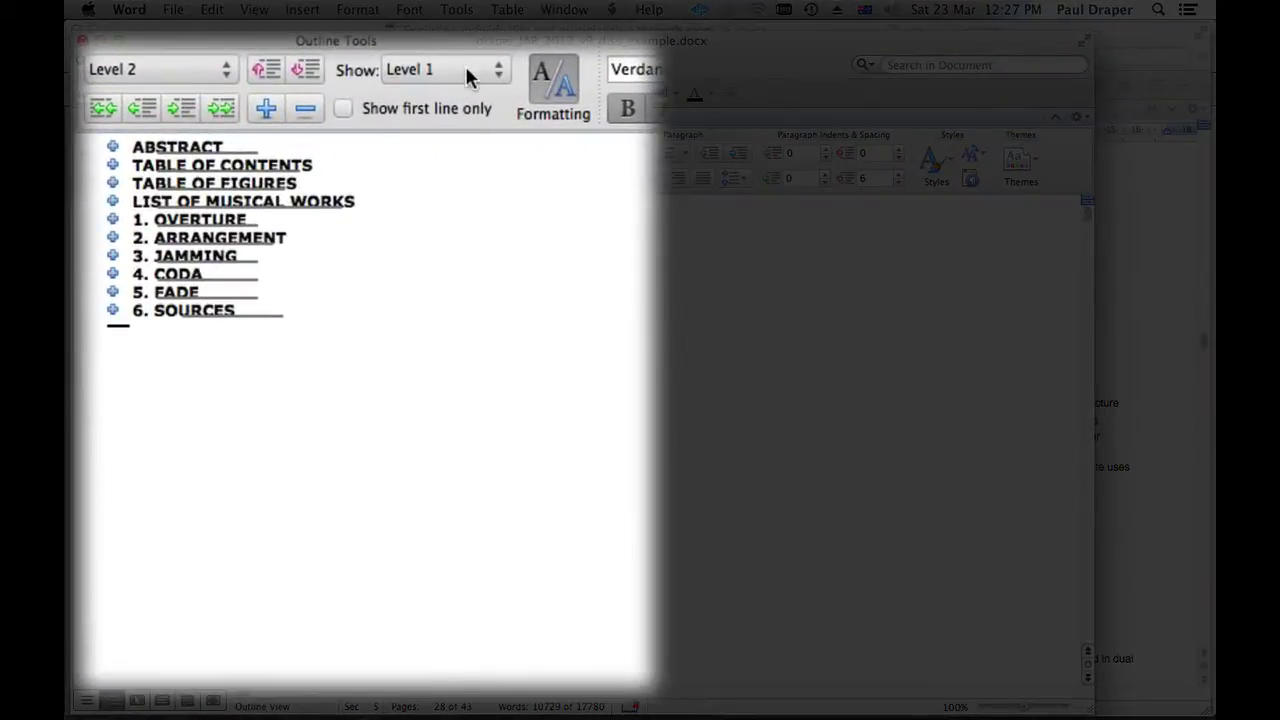
left_click(466, 72)
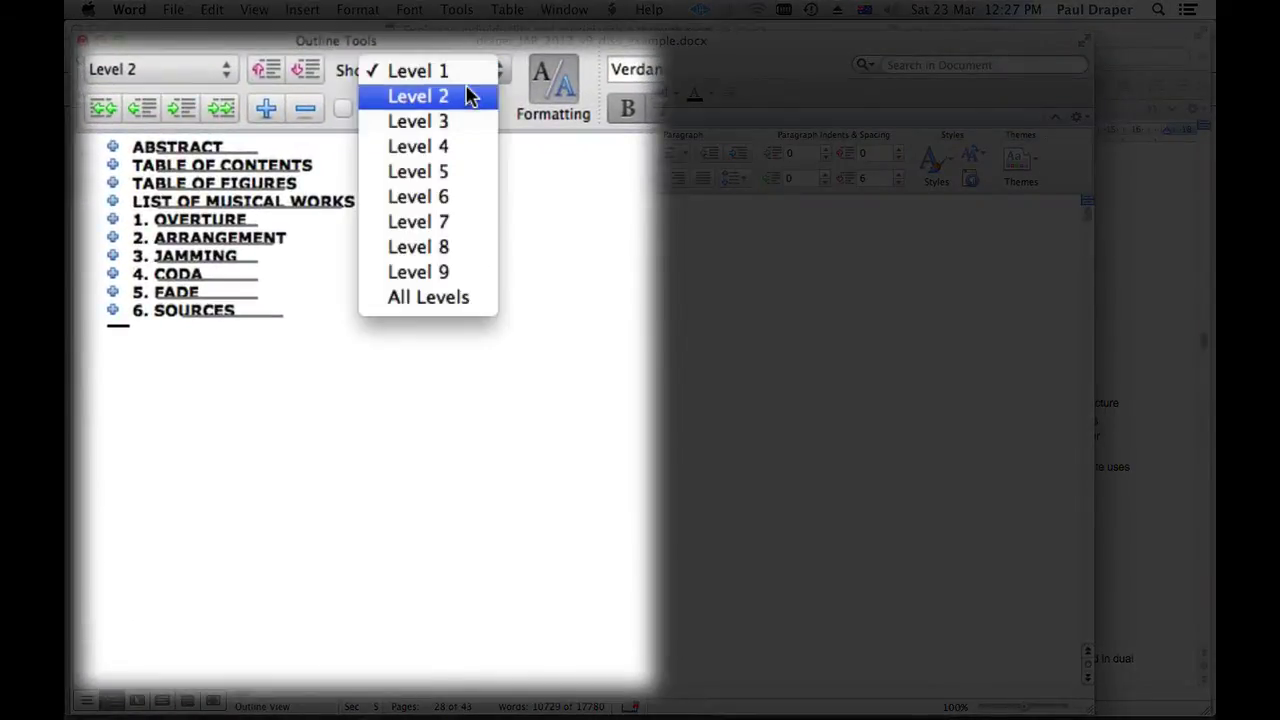
left_click(470, 94)
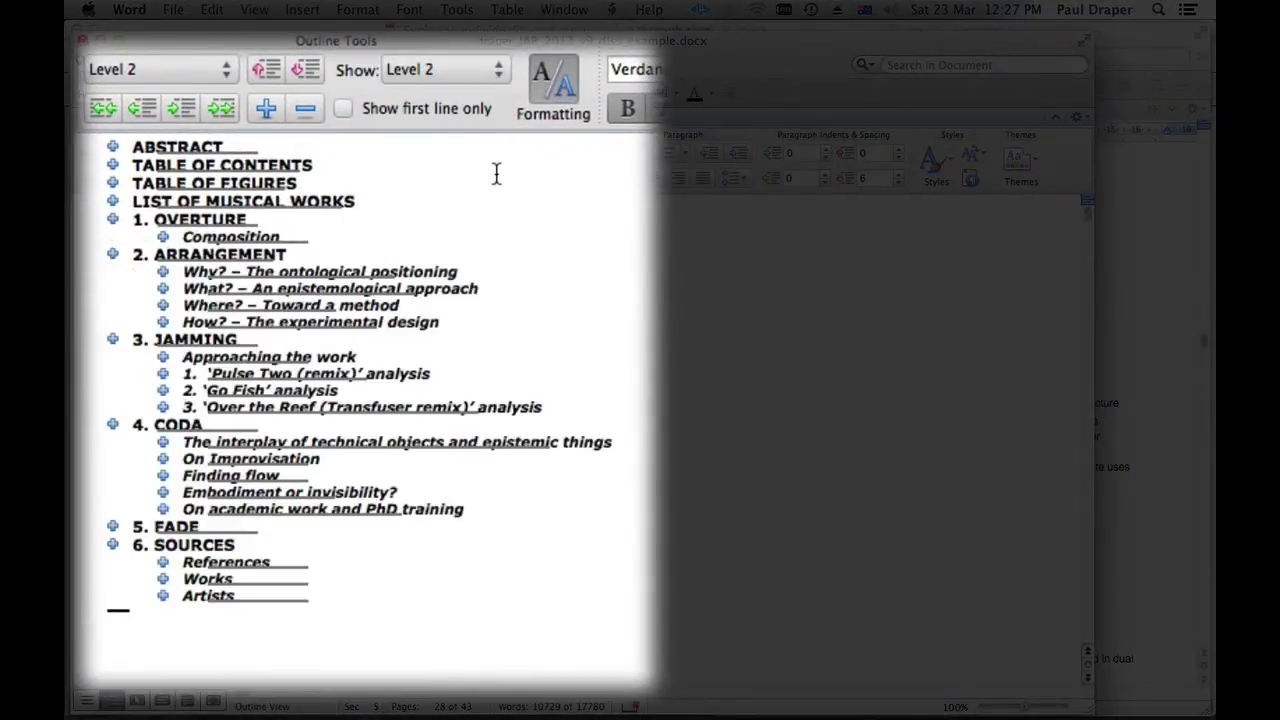
left_click(470, 75)
left_click(471, 97)
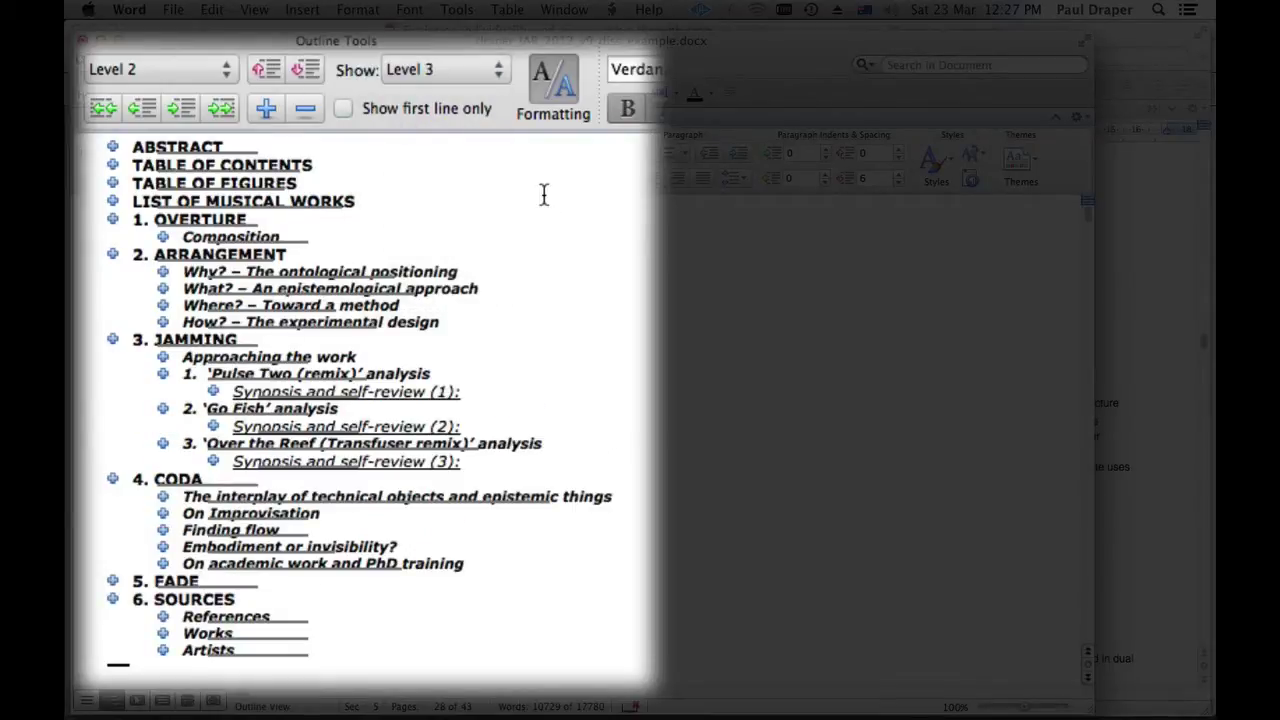
left_click(475, 66)
left_click(480, 47)
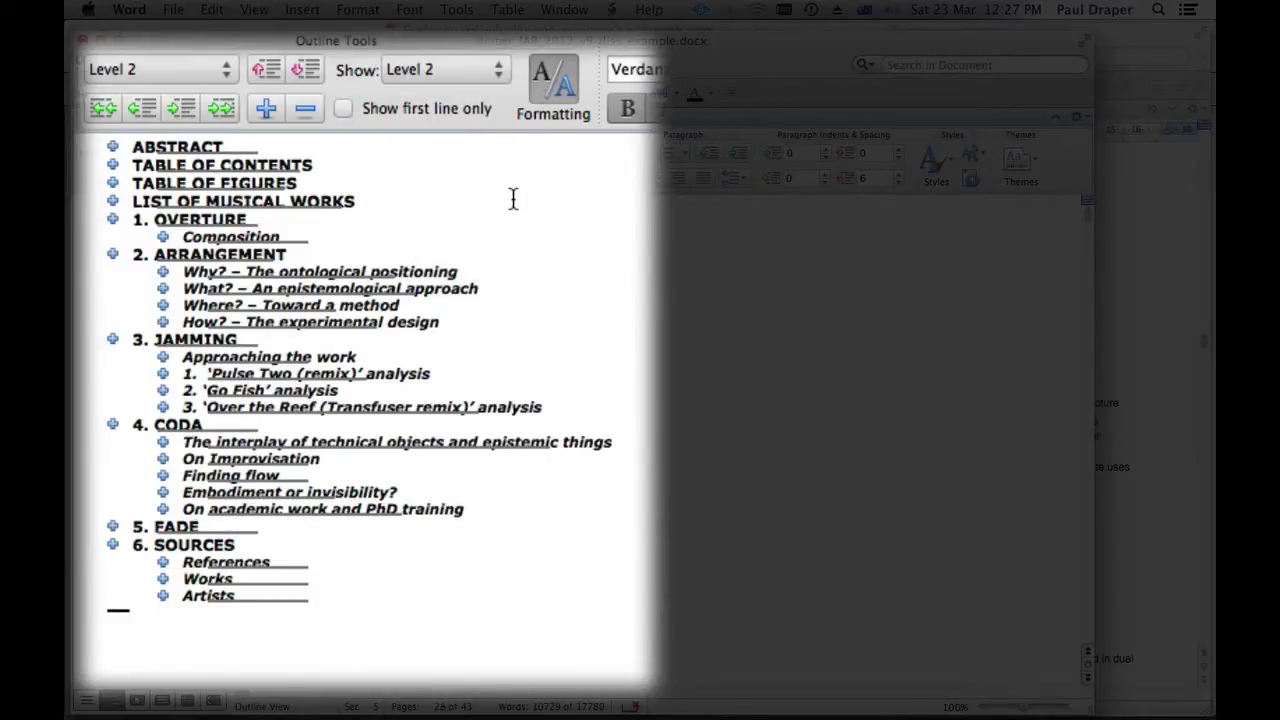
- Select individual second-level headings down the outline, from Why? – The ontological positioning through Jamming and Coda to Artists under Sources
left_click(114, 292)
left_click(116, 282)
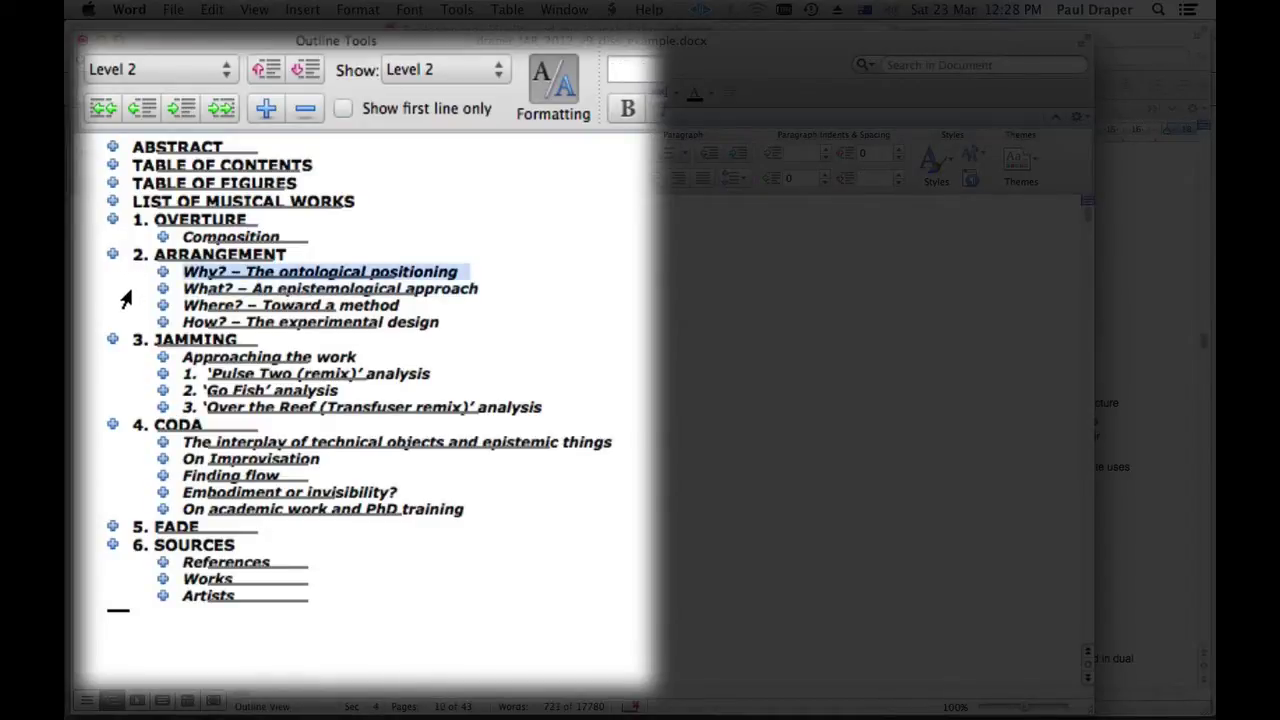
left_click(121, 294)
left_click(120, 308)
left_click(116, 328)
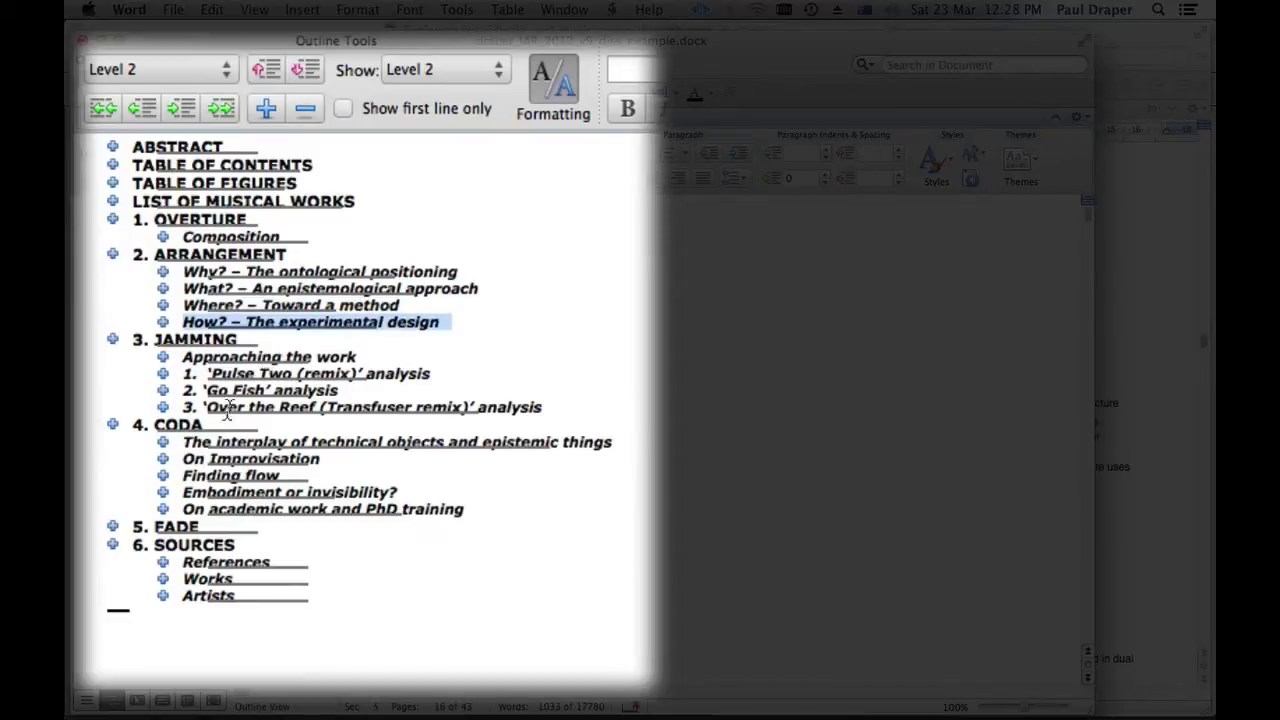
left_click(116, 360)
left_click(113, 378)
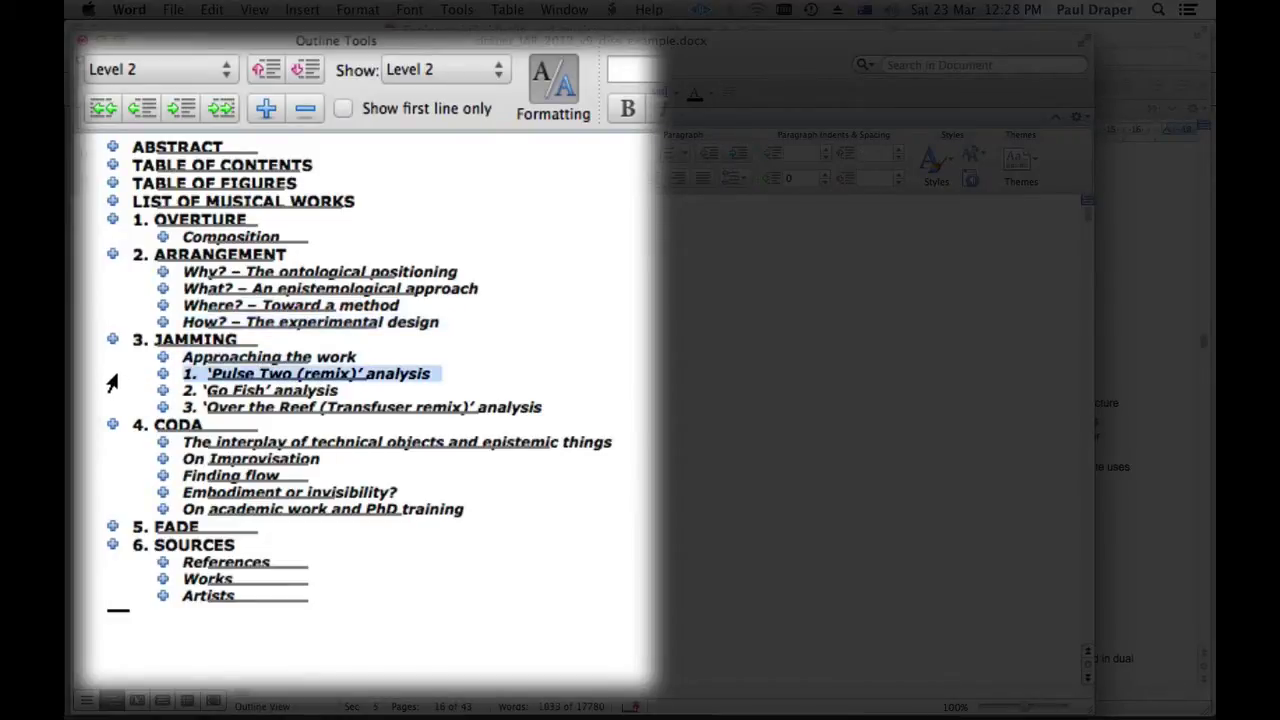
left_click(111, 397)
left_click(114, 410)
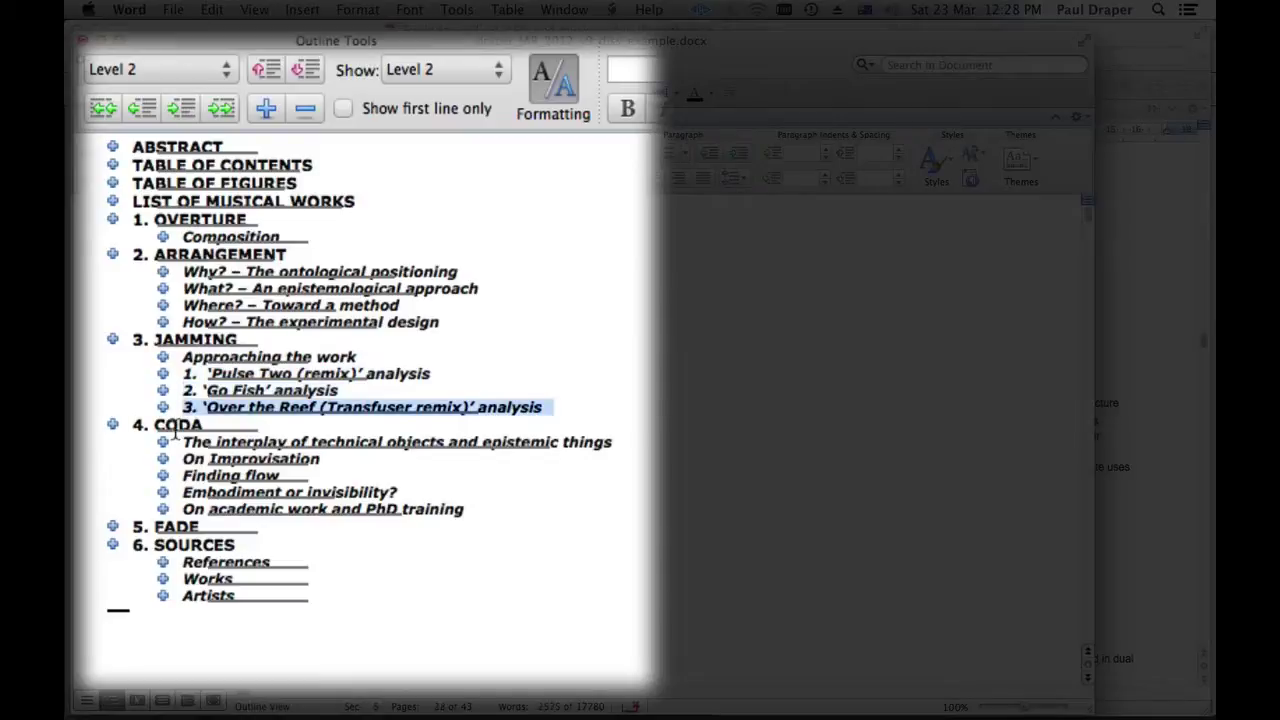
left_click(111, 446)
left_click(106, 463)
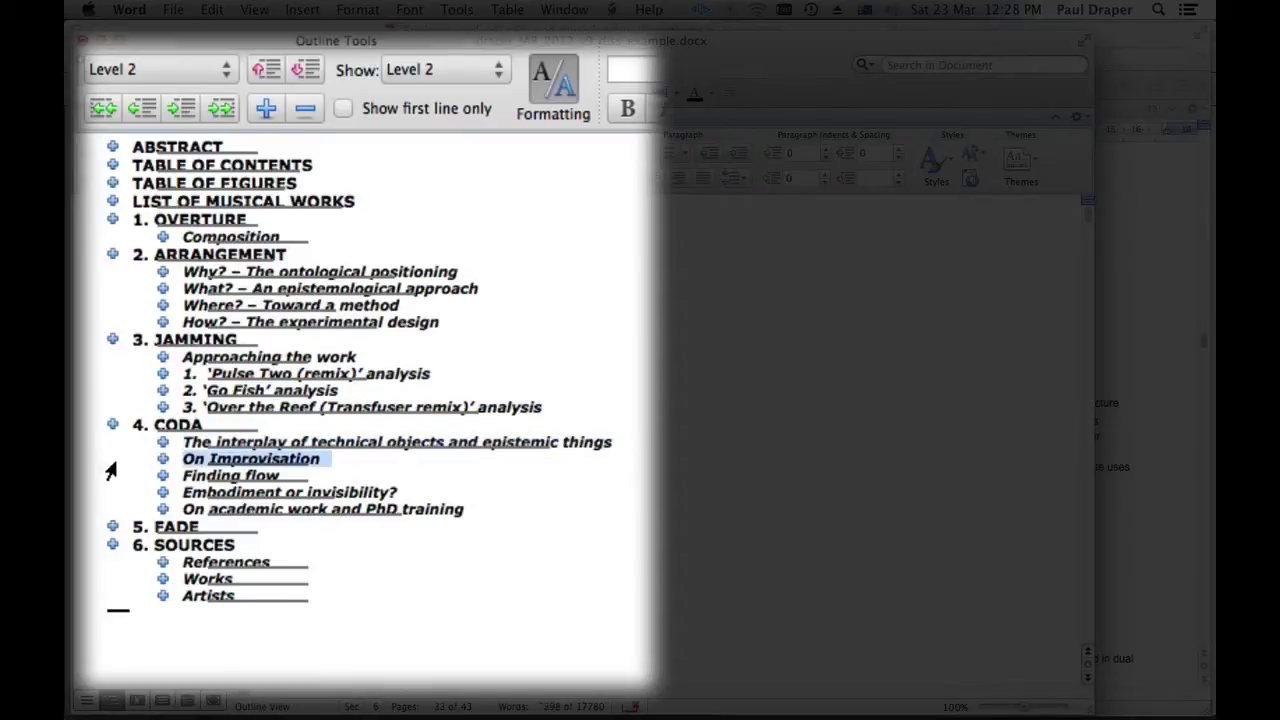
left_click(108, 476)
left_click(116, 494)
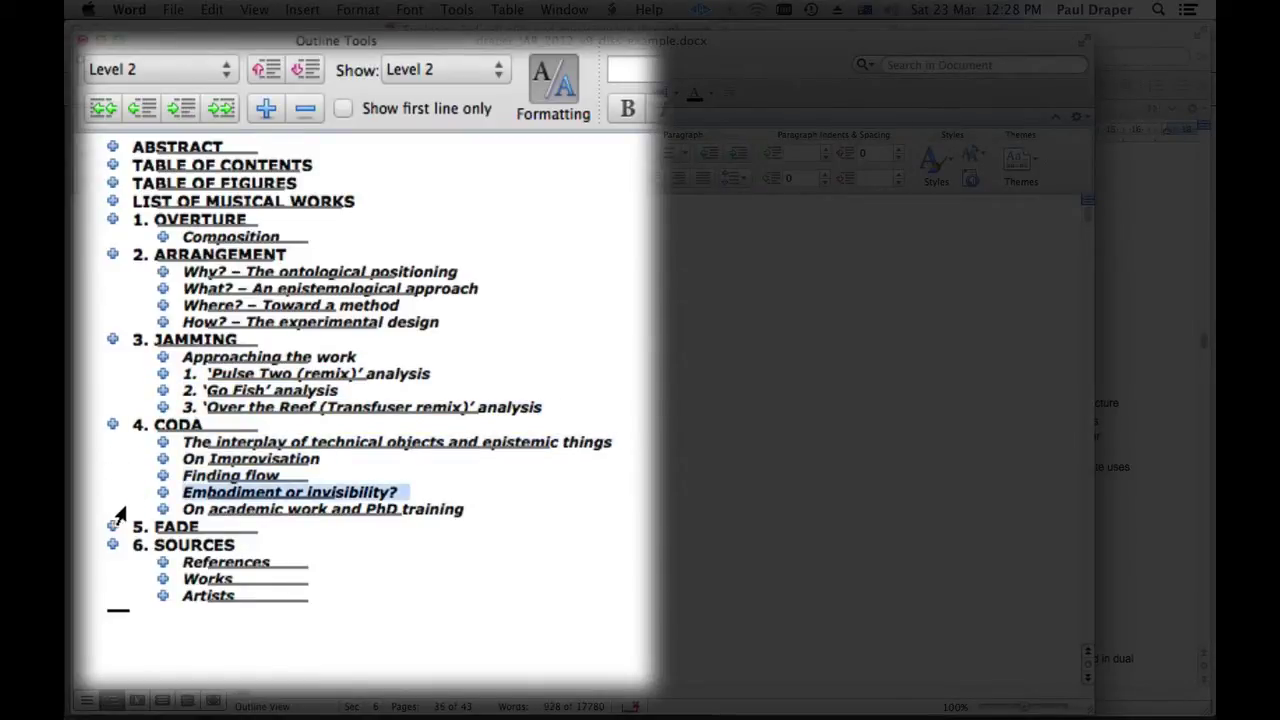
left_click(113, 511)
left_click(113, 564)
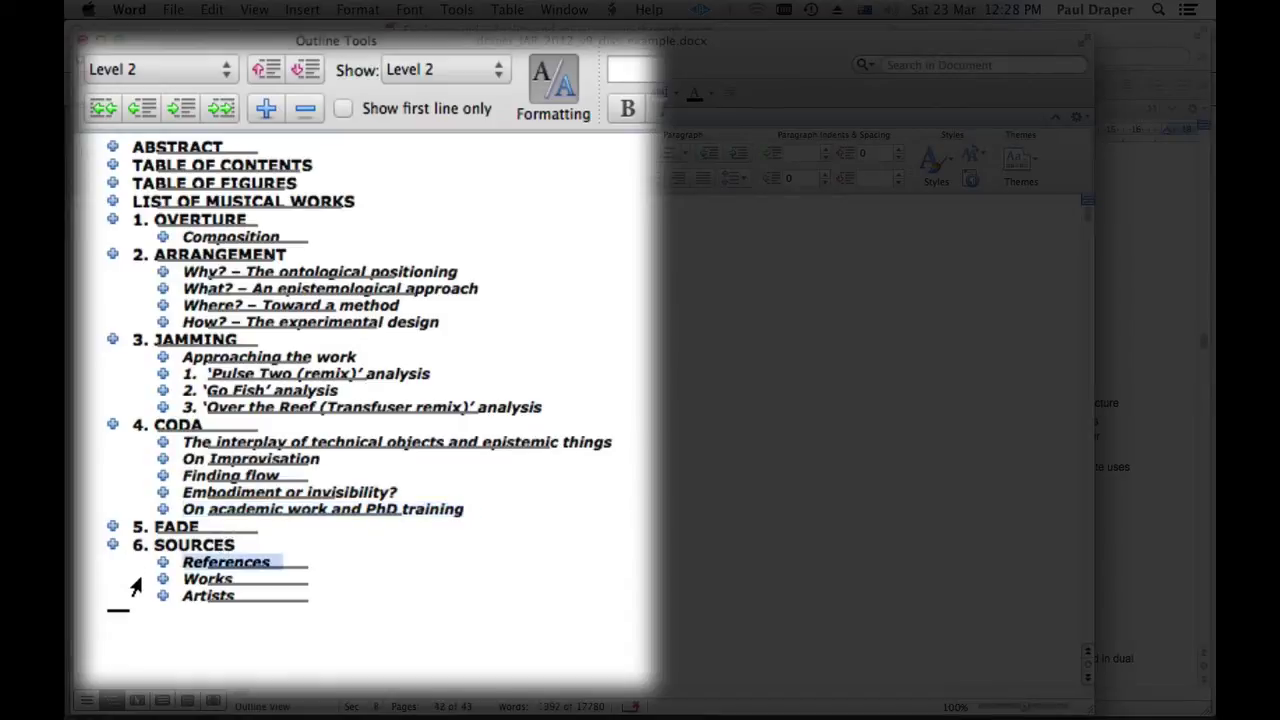
left_click(122, 582)
left_click(126, 598)
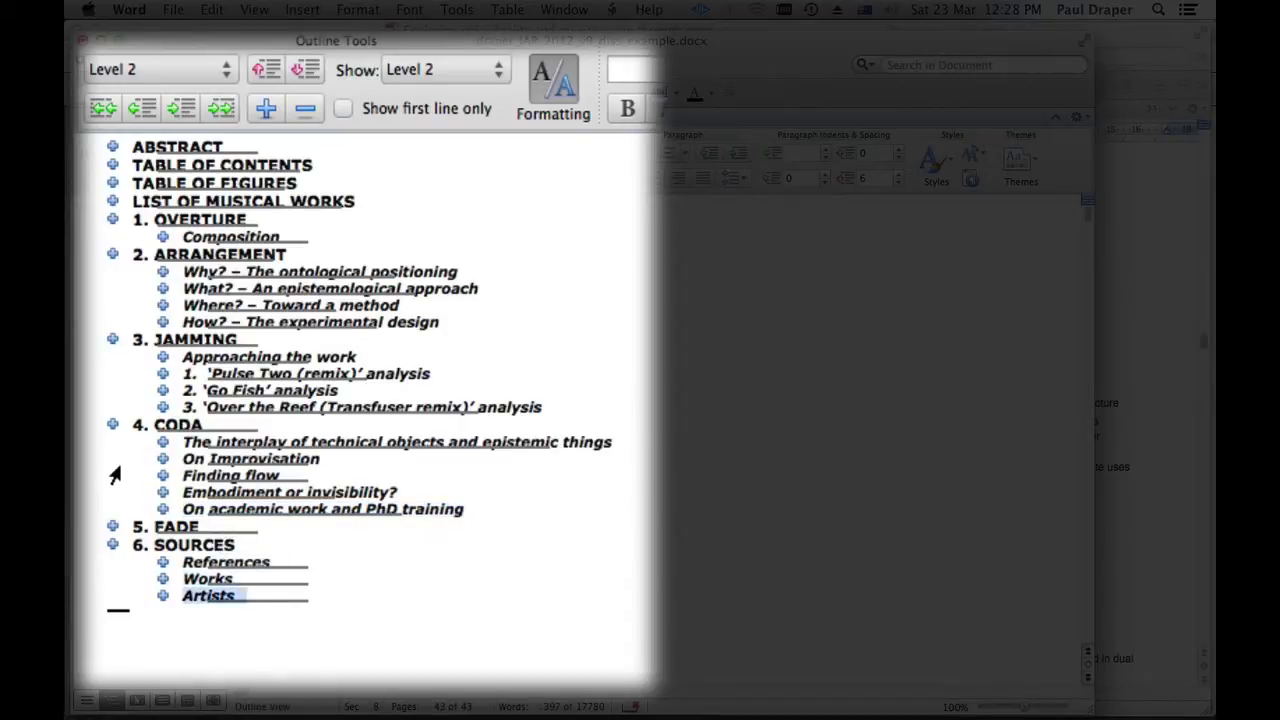
- Select the Coda subheadings from On Improvisation to Embodiment or invisibility?, and the 'Pulse Two (remix)' and 'Go Fish' analysis headings
left_click(116, 464)
left_click(122, 478)
left_click(133, 494)
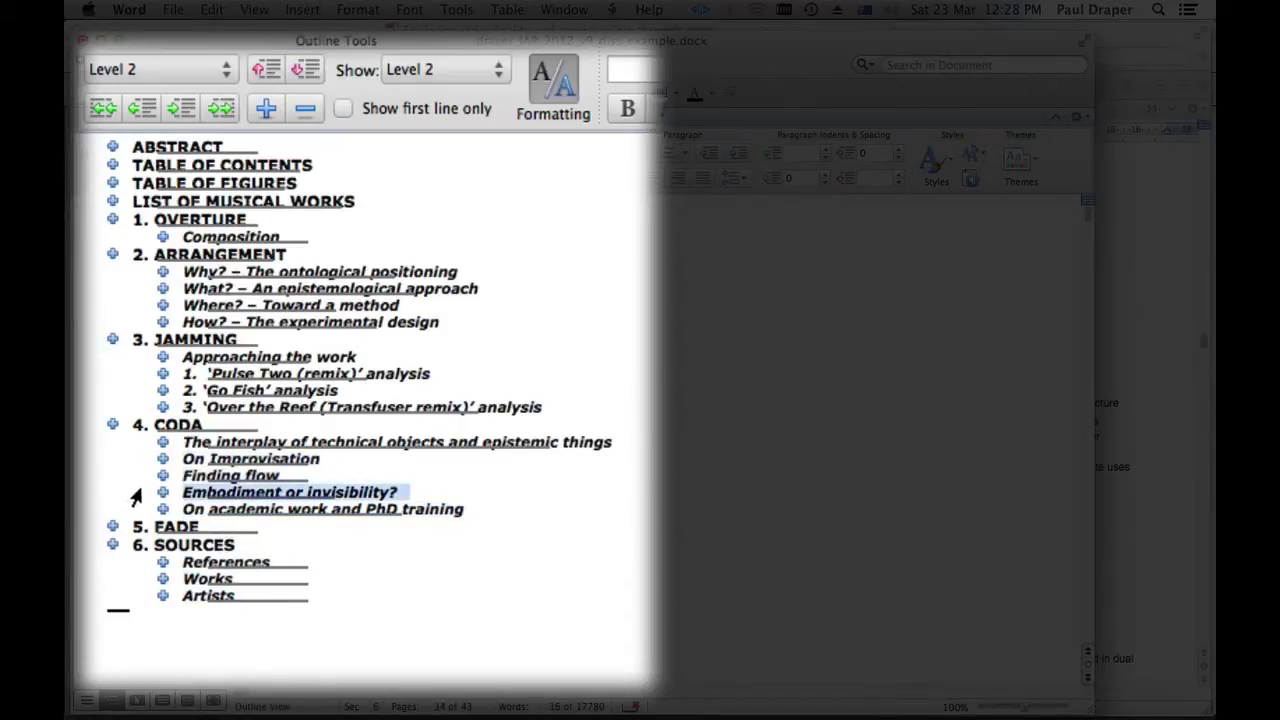
left_click(128, 378)
left_click(126, 392)
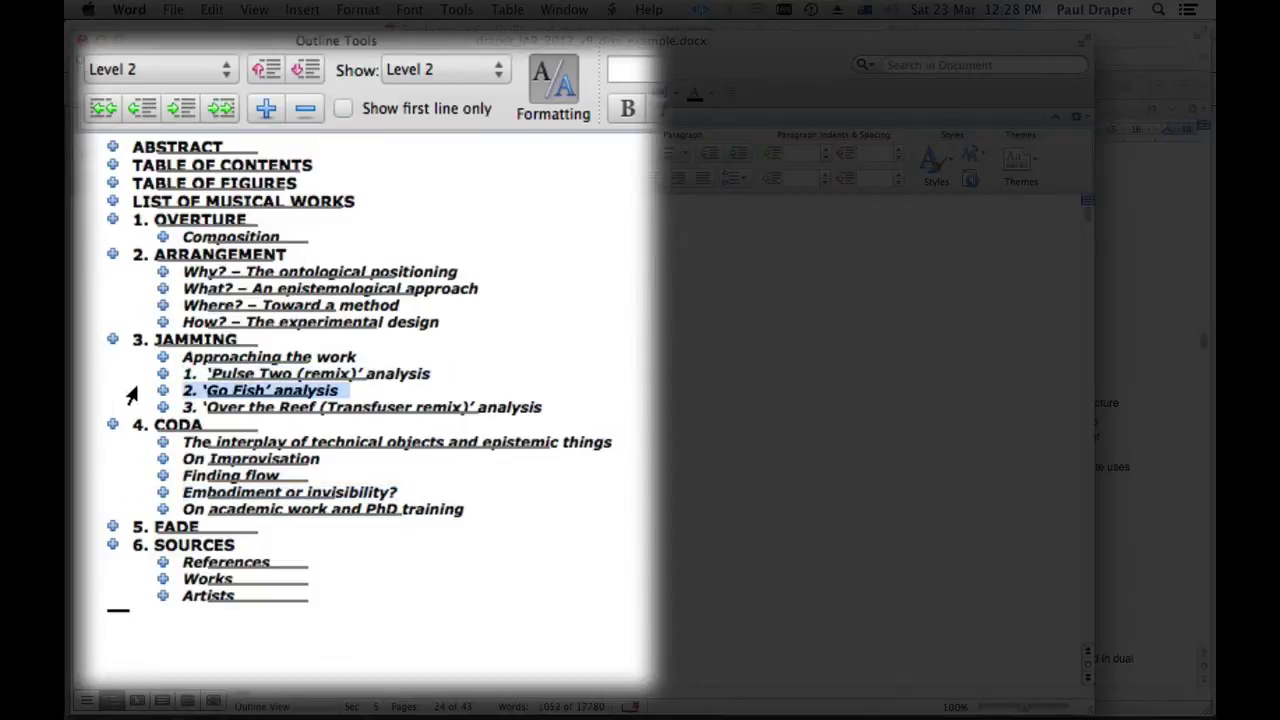
- Select the Where? – Toward a method heading and show the outline at Level 1, Level 2 and Level 3 in turn
left_click(135, 306)
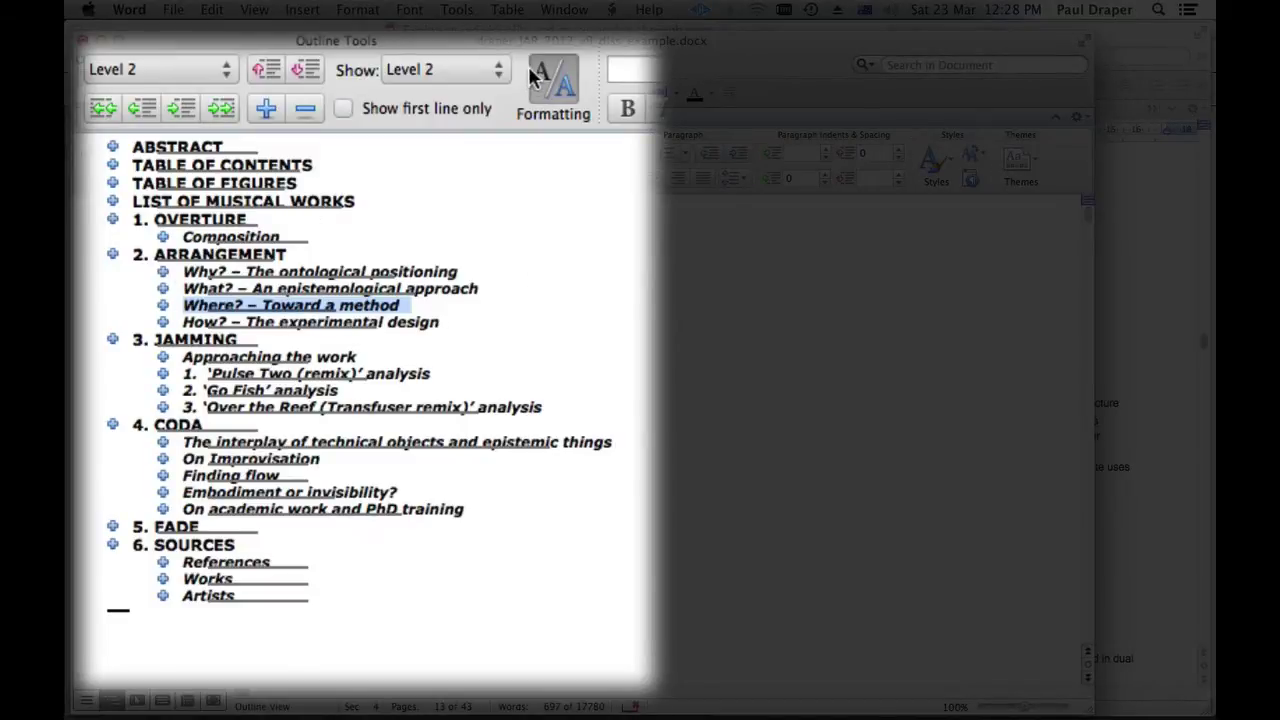
left_click(494, 72)
left_click(486, 47)
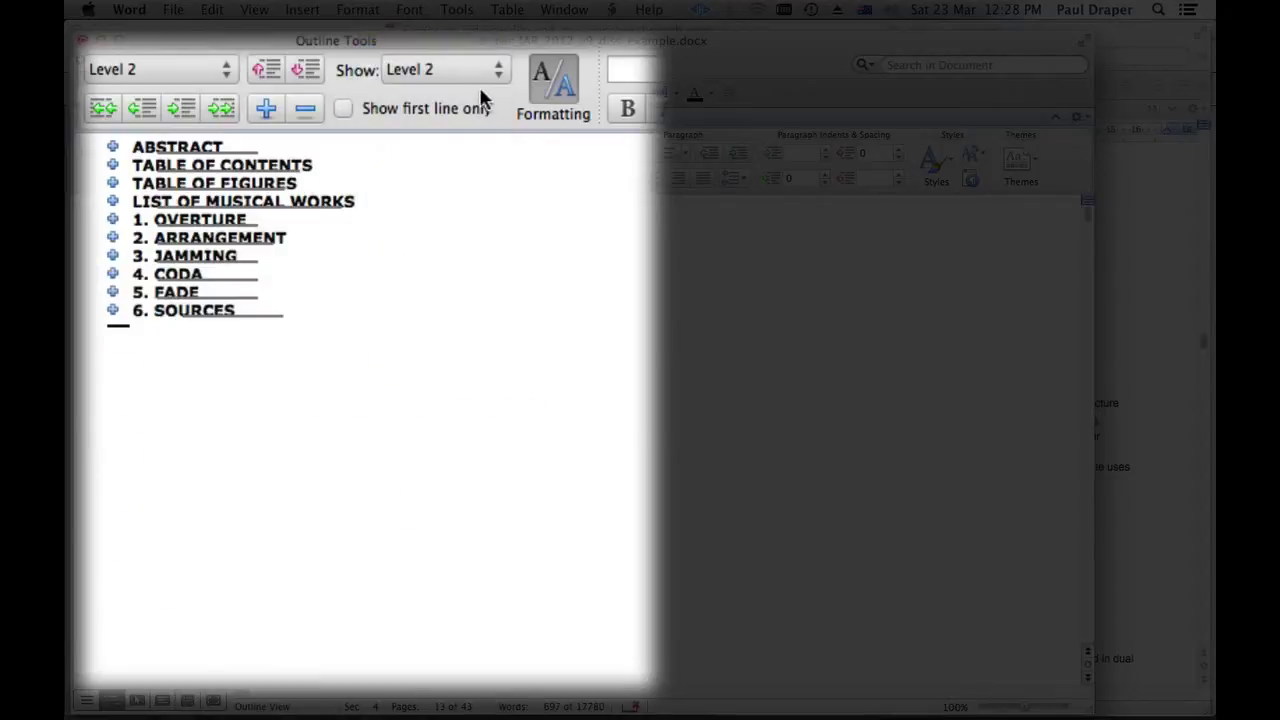
left_click(478, 66)
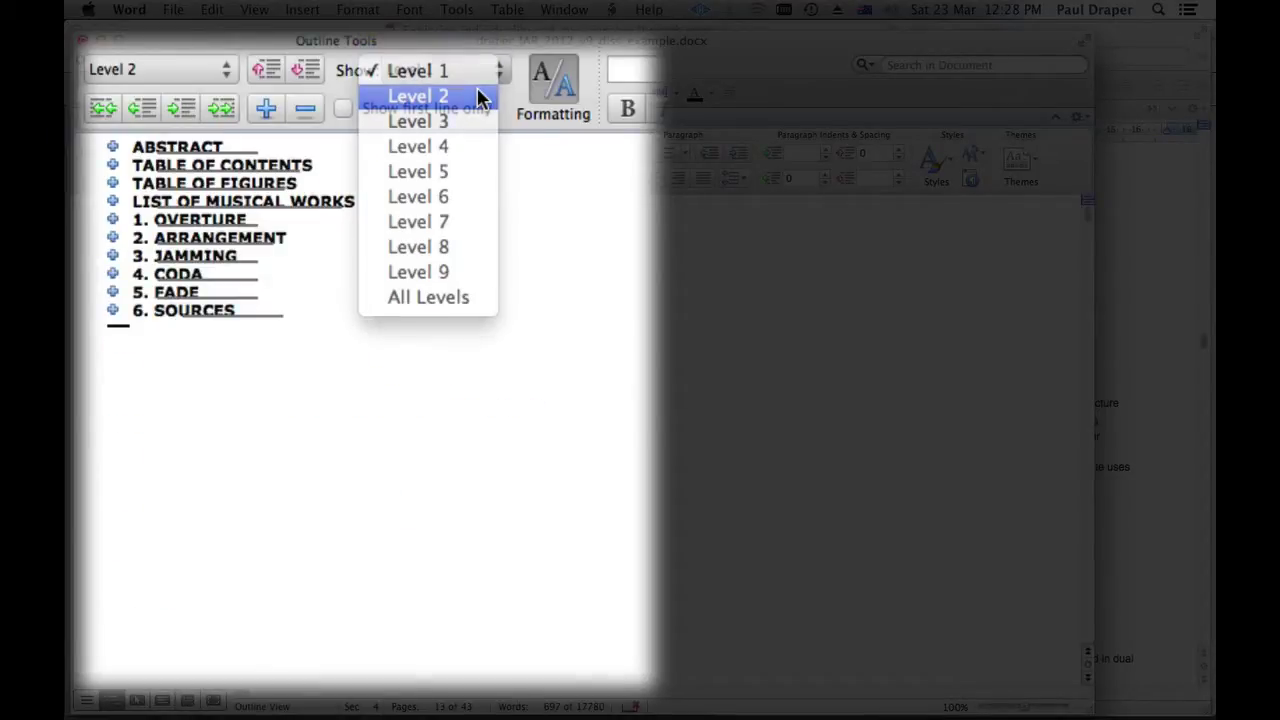
left_click(479, 92)
left_click(480, 72)
left_click(480, 94)
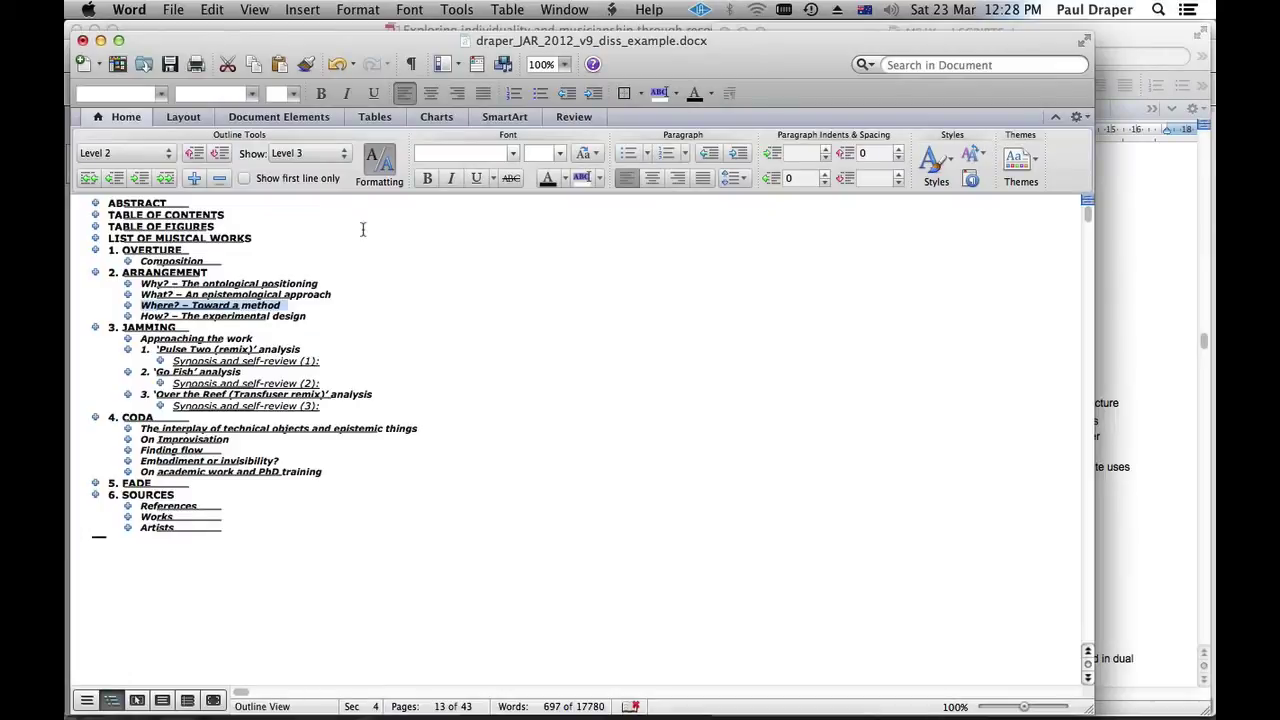
- Show All Levels to look through the body text around Where? – Toward a method, and return the outline to Level 3
left_click(317, 156)
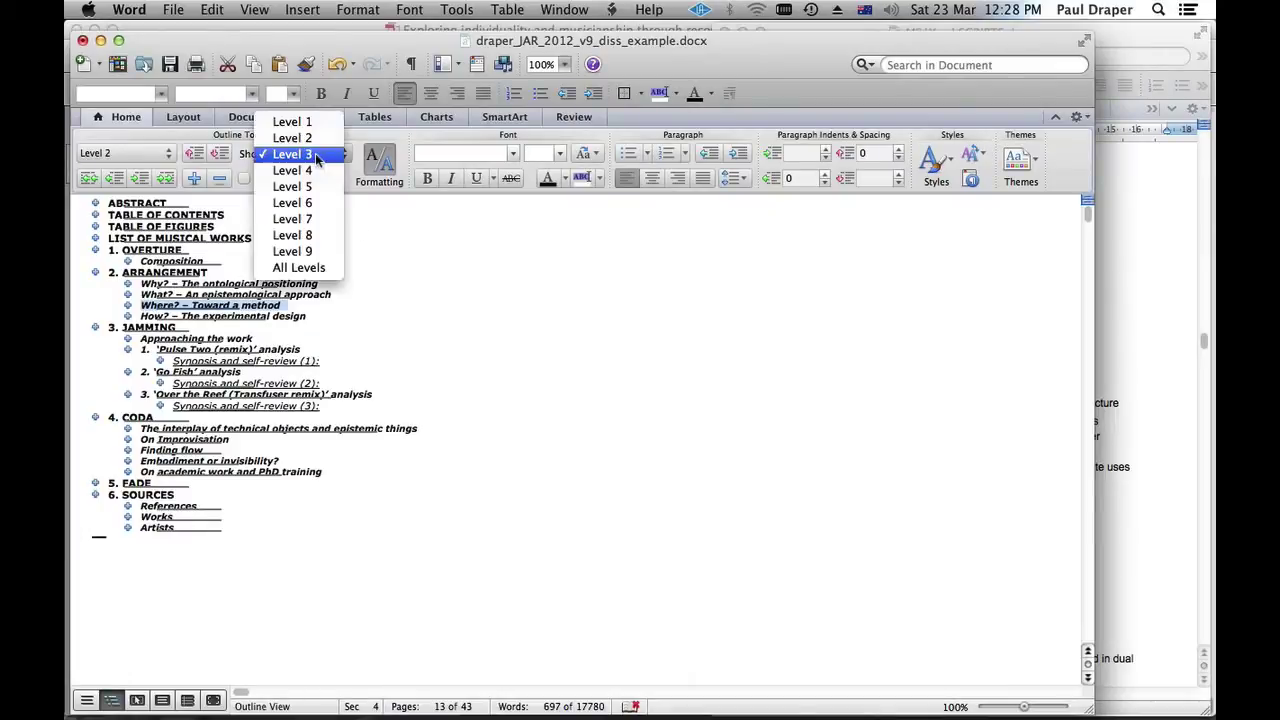
left_click(318, 267)
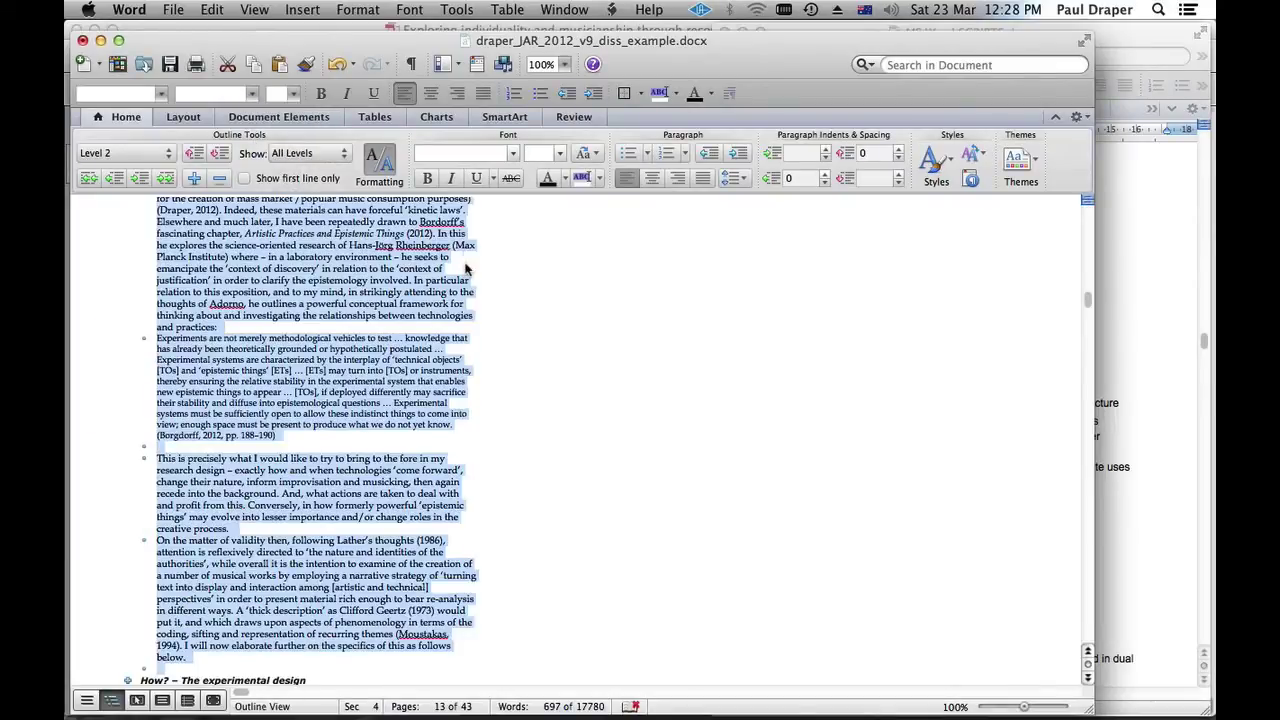
left_click(256, 10)
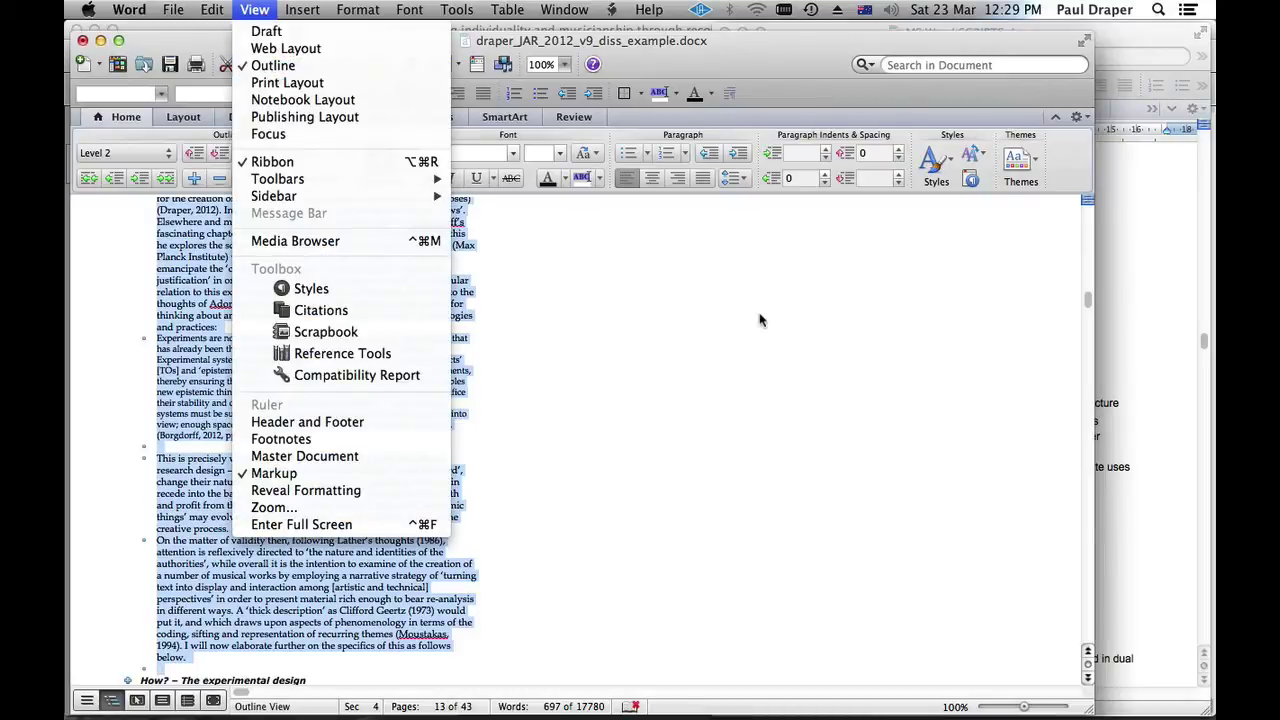
left_click(634, 360)
scroll(632, 362, "up", 4)
scroll(640, 360, "up", 6)
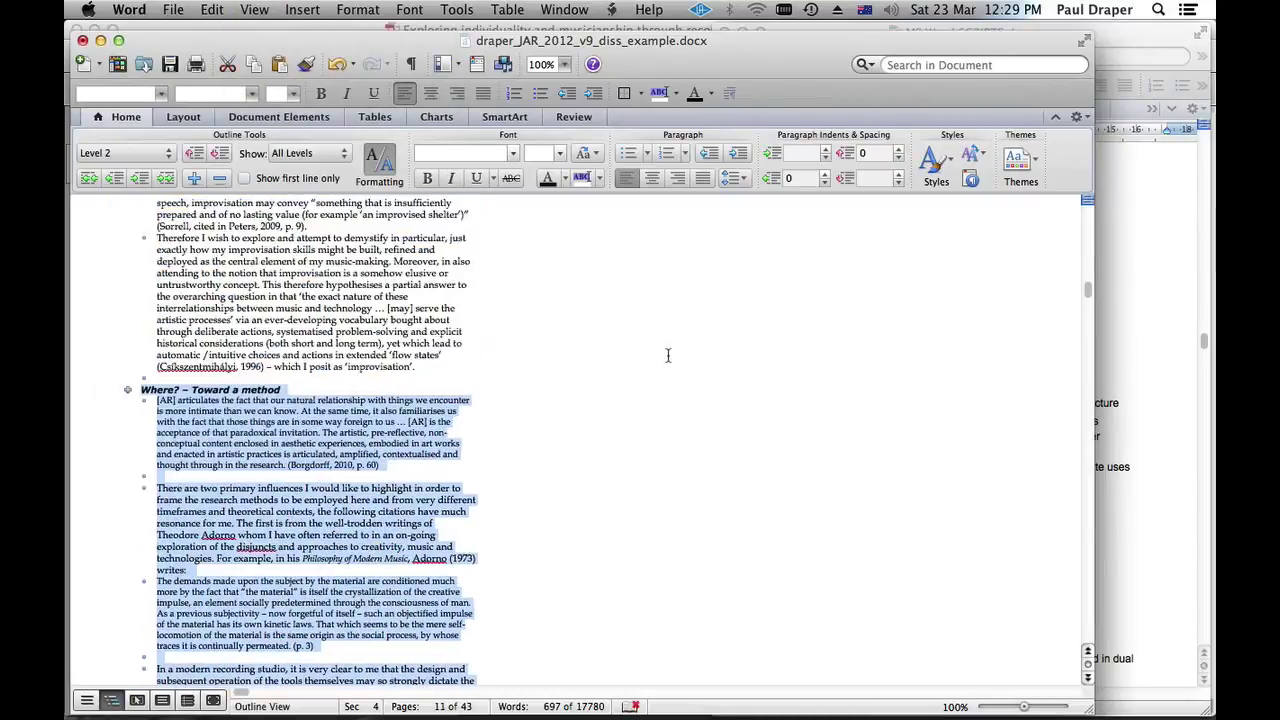
scroll(668, 355, "up", 8)
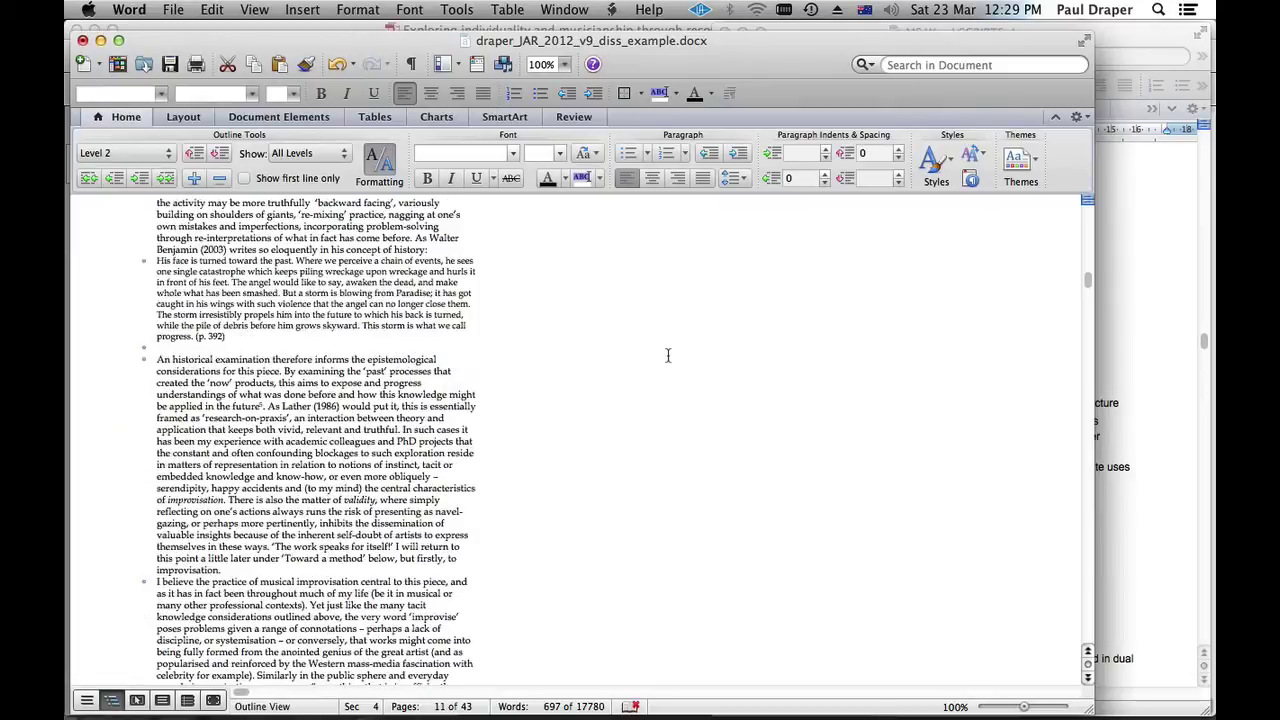
left_click(318, 152)
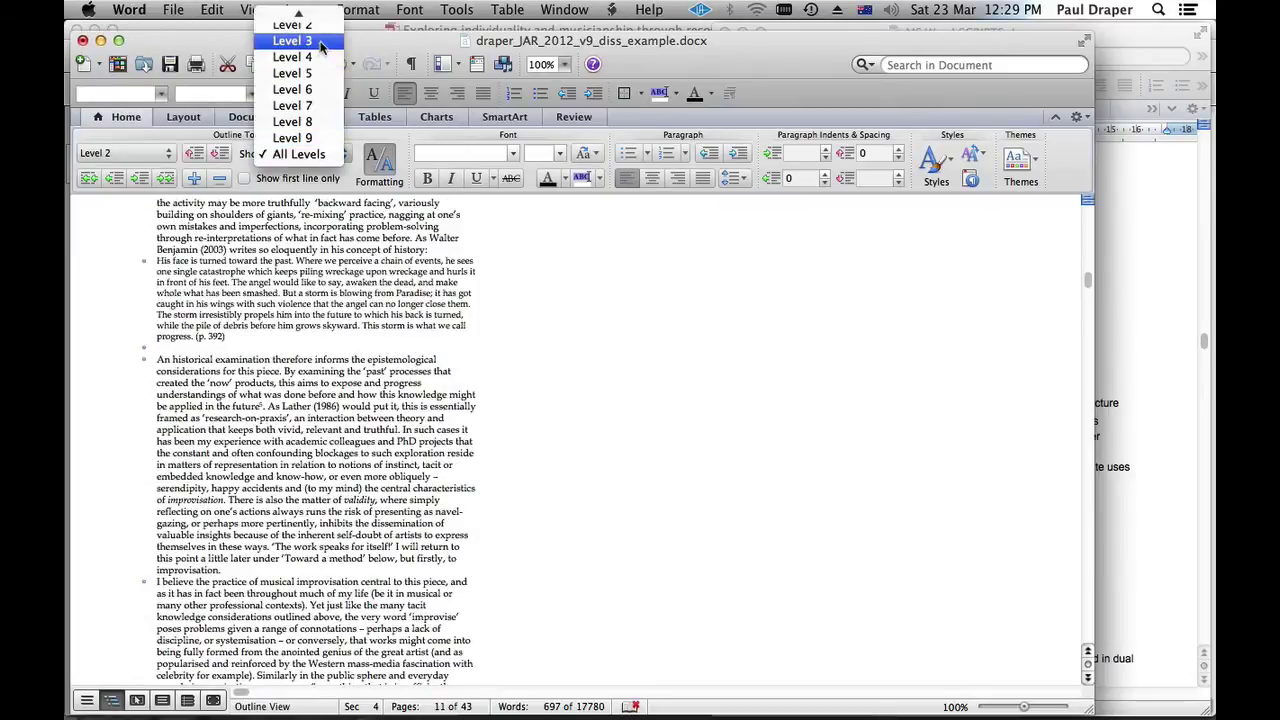
left_click(417, 369)
scroll(254, 280, "up", 1)
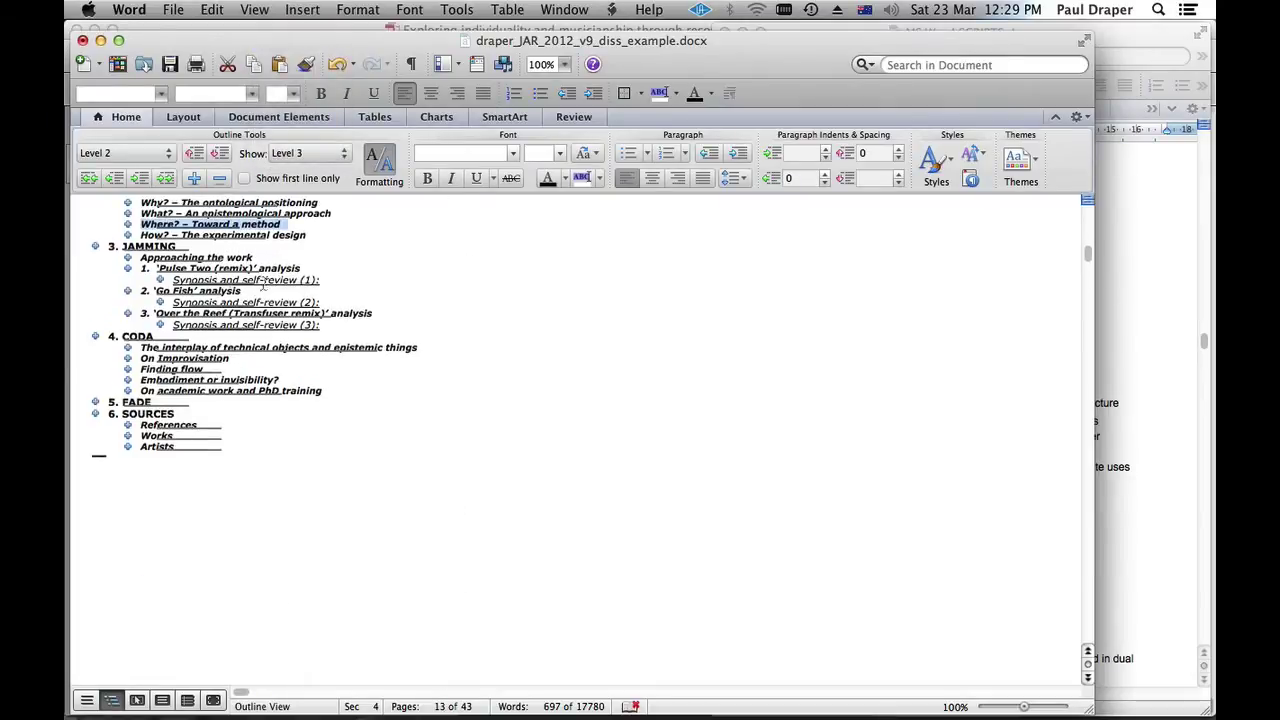
- Select Synopsis and self-review (1), show All Levels to view its body text, and return the outline to Level 3
left_click(101, 283)
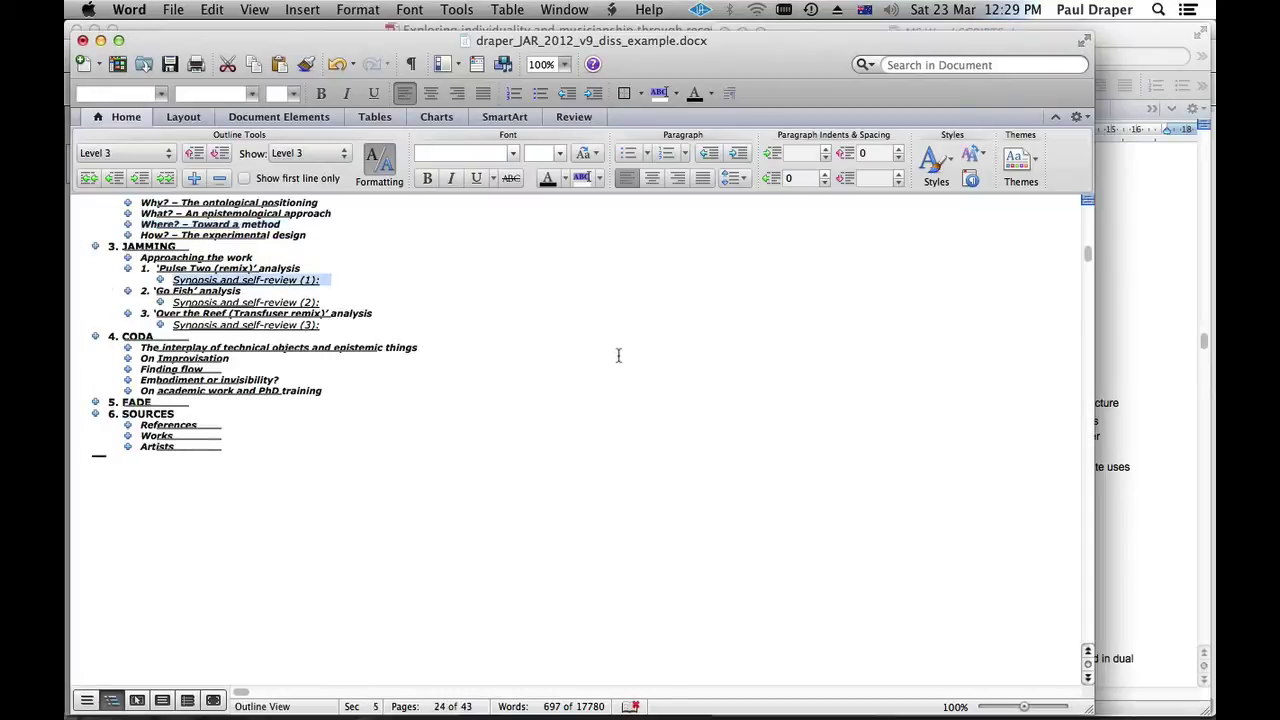
left_click(335, 155)
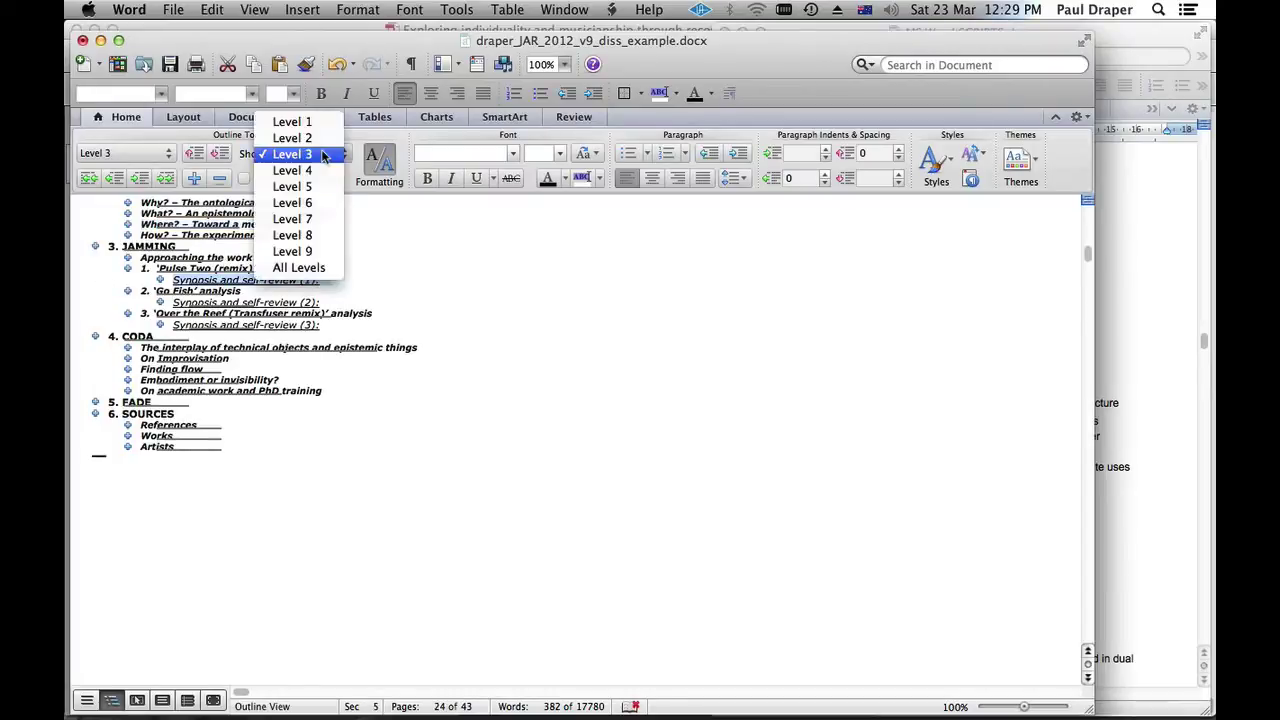
left_click(330, 268)
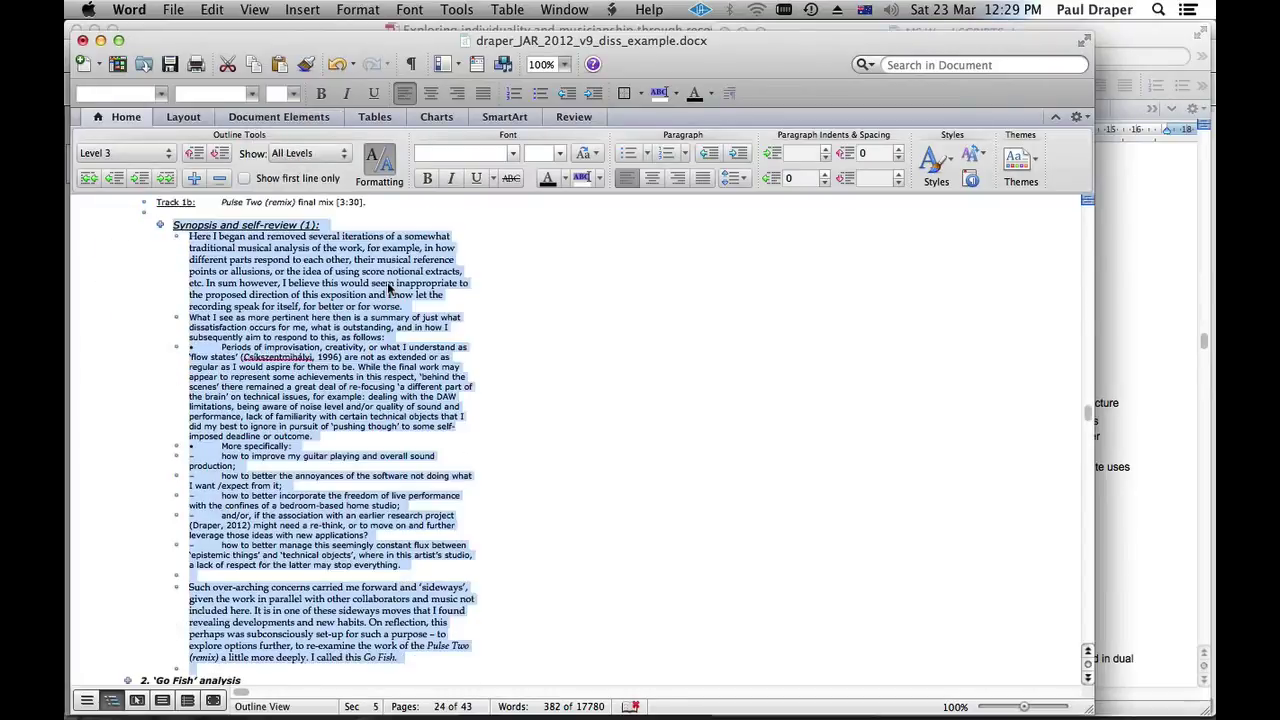
scroll(388, 288, "down", 3)
scroll(388, 288, "up", 6)
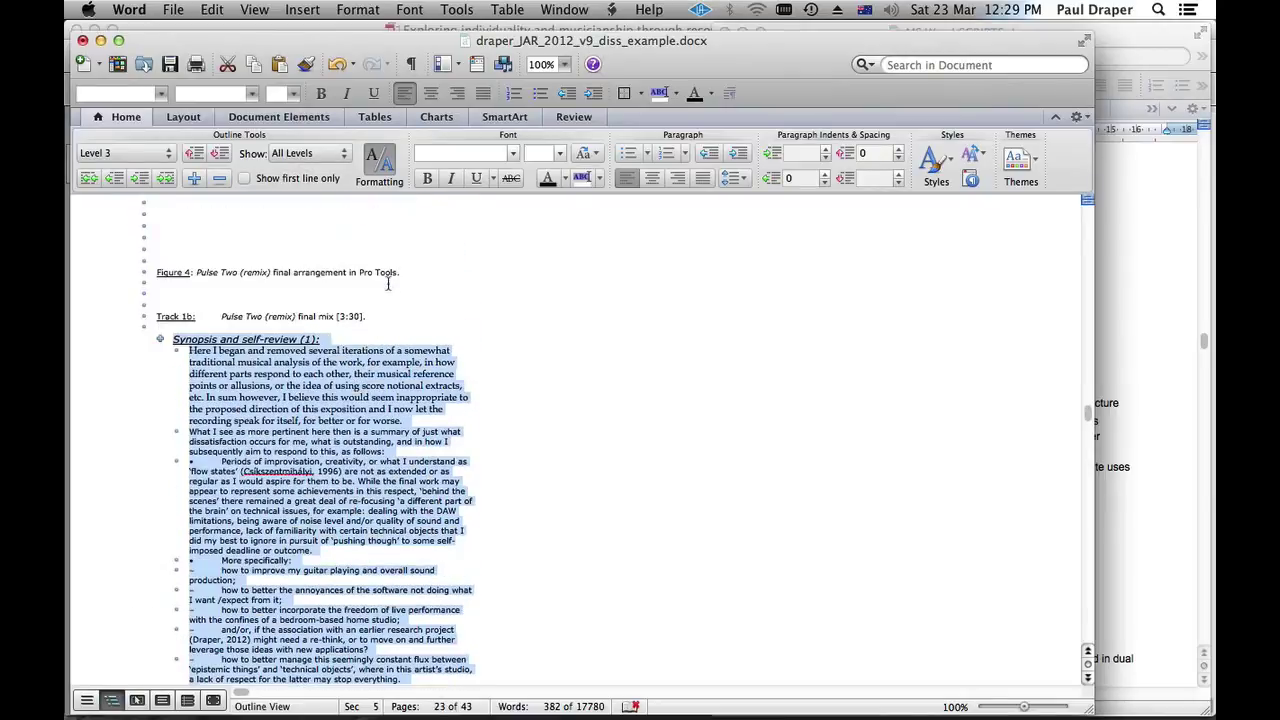
scroll(388, 285, "down", 4)
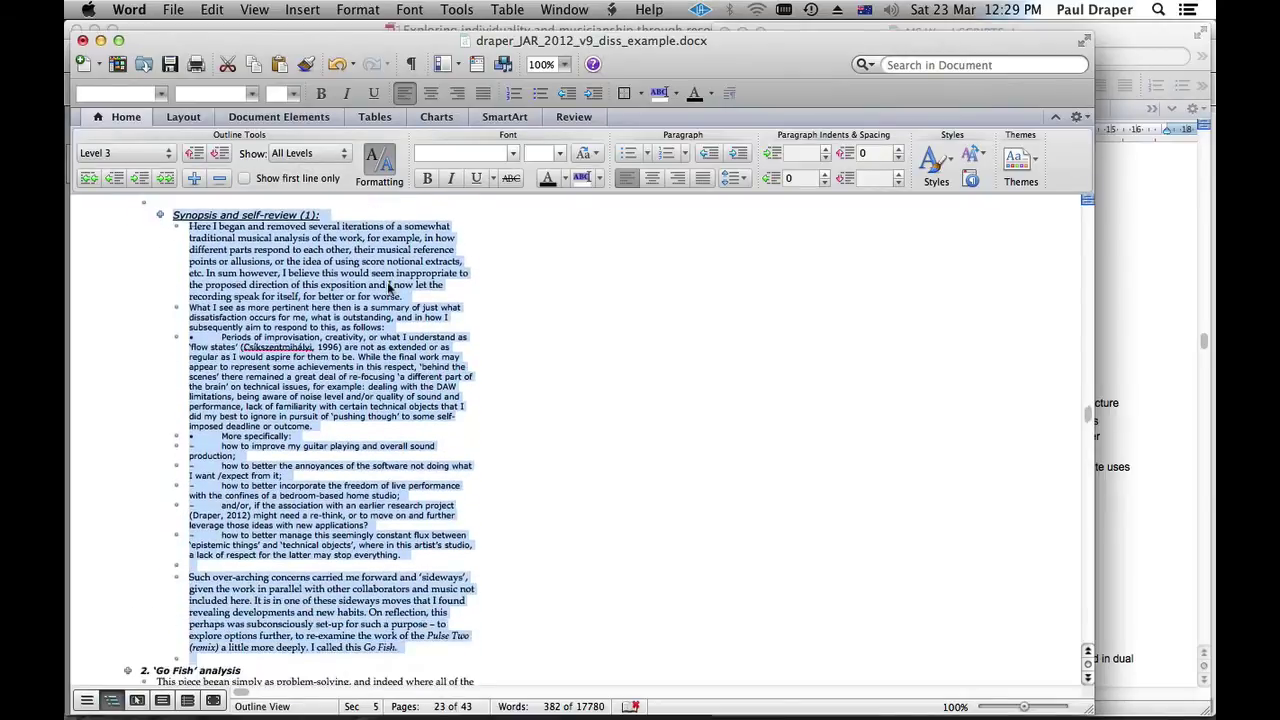
scroll(388, 288, "up", 1)
left_click(316, 160)
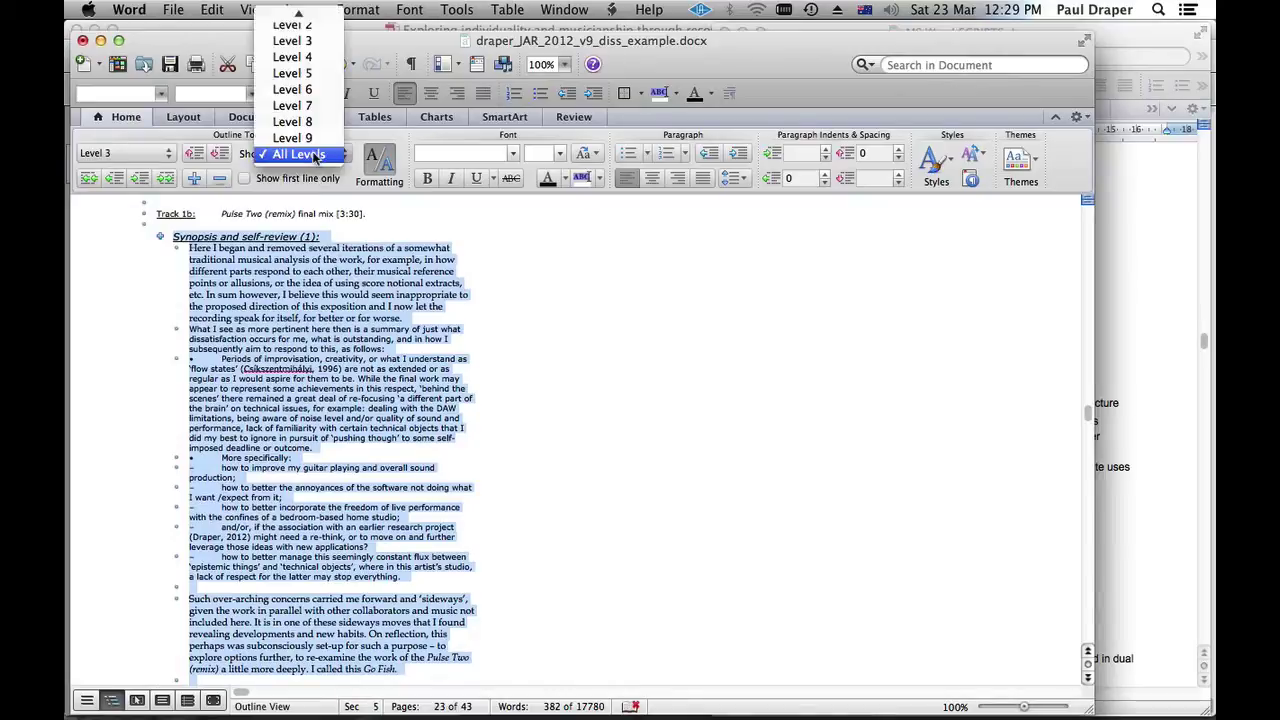
left_click(292, 41)
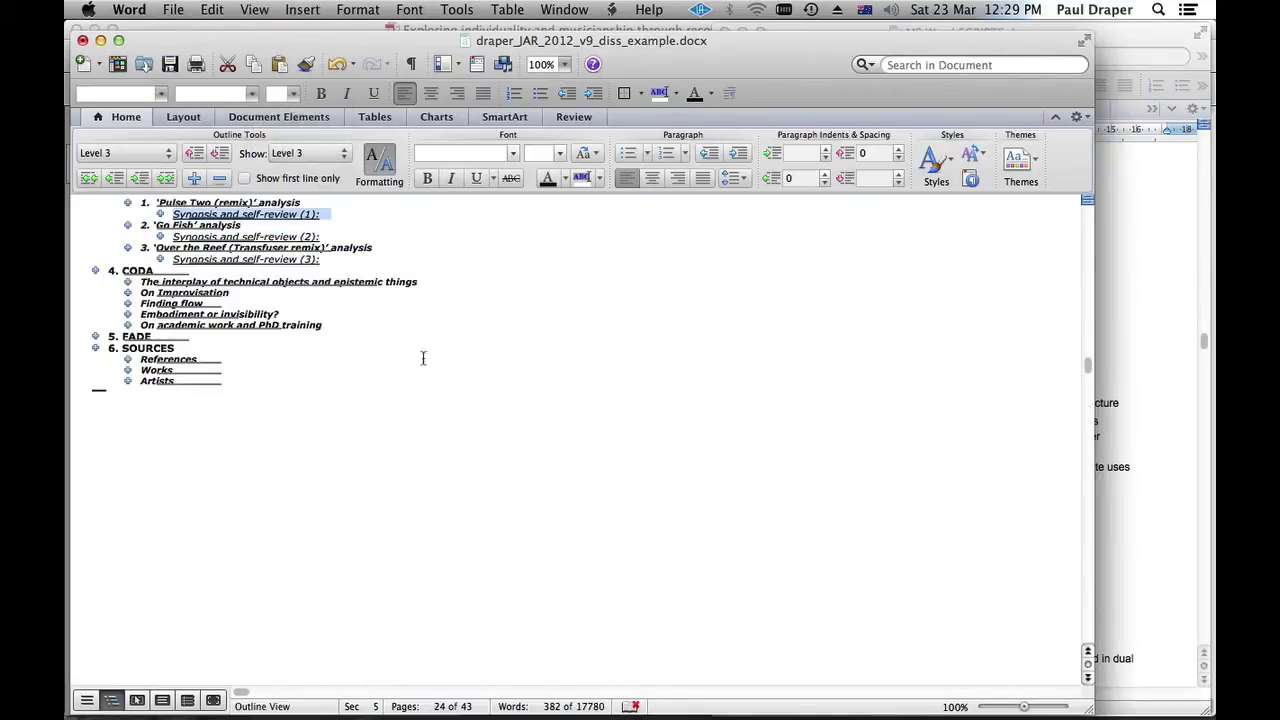
- Reorder the Arrangement subheadings so that Why? – The ontological positioning comes after How? – The experimental design
scroll(436, 372, "up", 3)
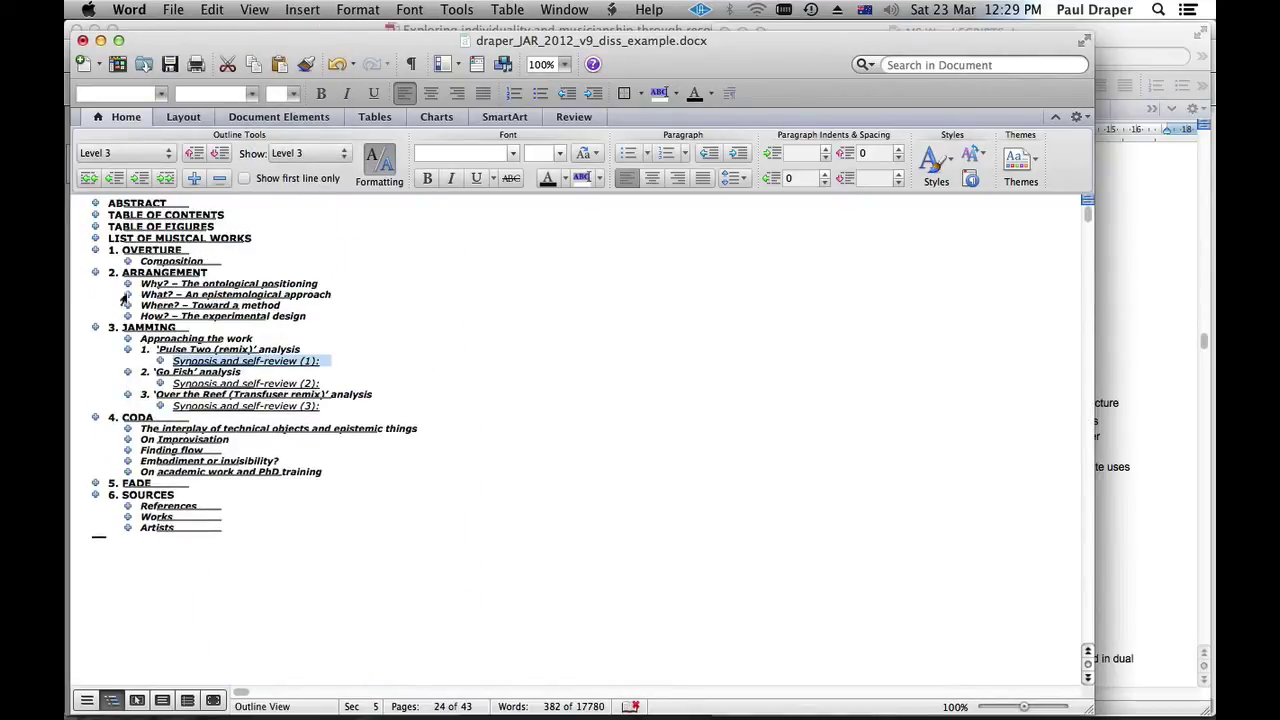
left_click(90, 299)
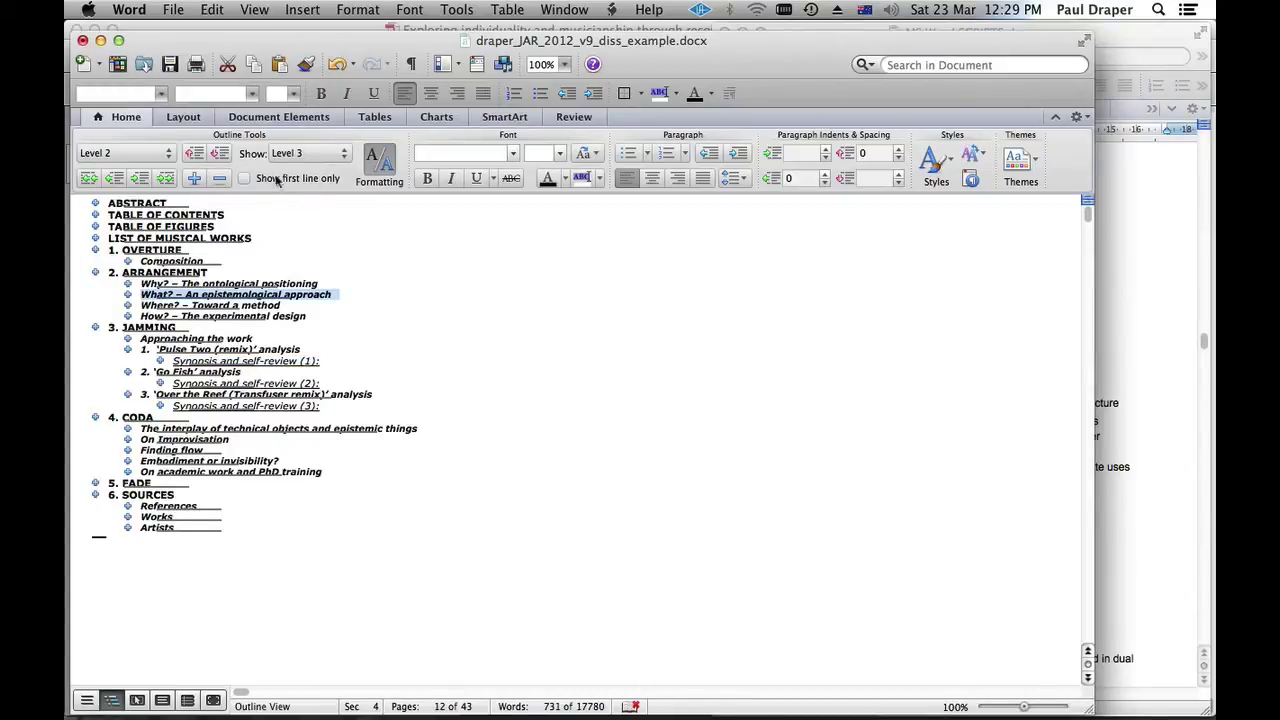
mouse_move(128, 294)
left_mouse_down()
mouse_move(145, 290)
mouse_move(130, 303)
left_mouse_up()
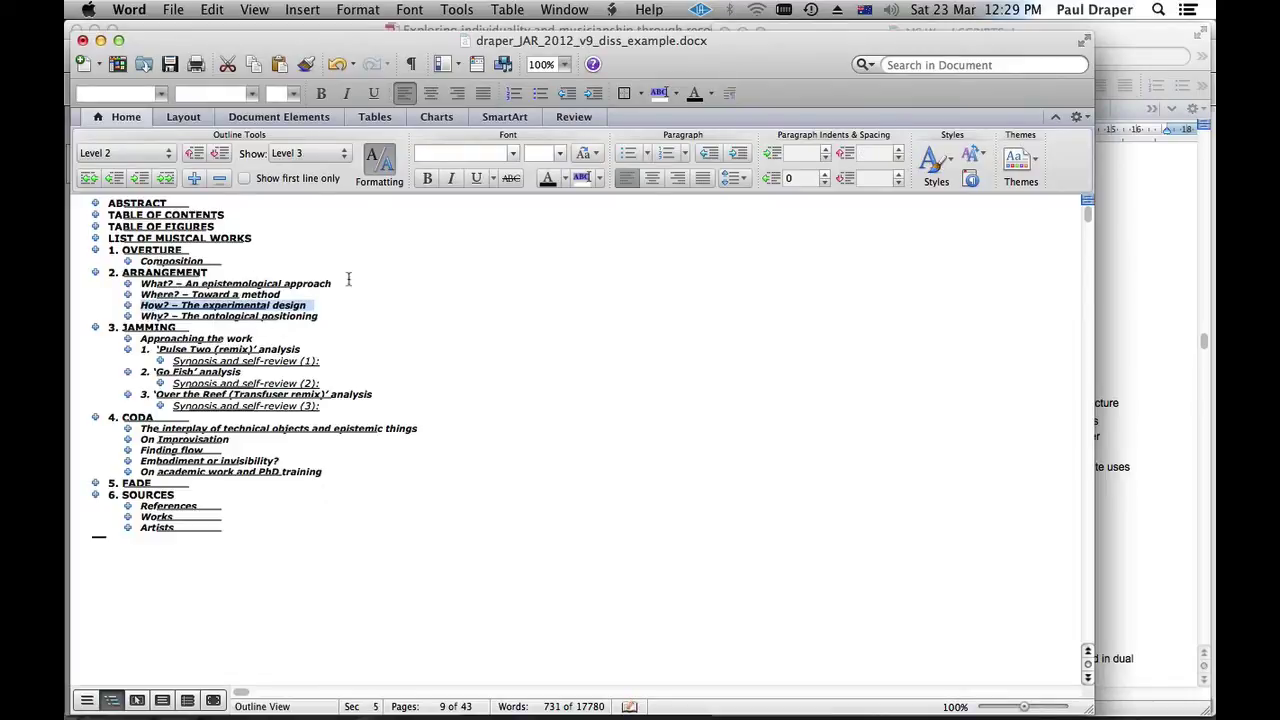
- Show All Levels to check the body text of the reordered Arrangement sections, and collapse the outline to Level 3
left_click(323, 152)
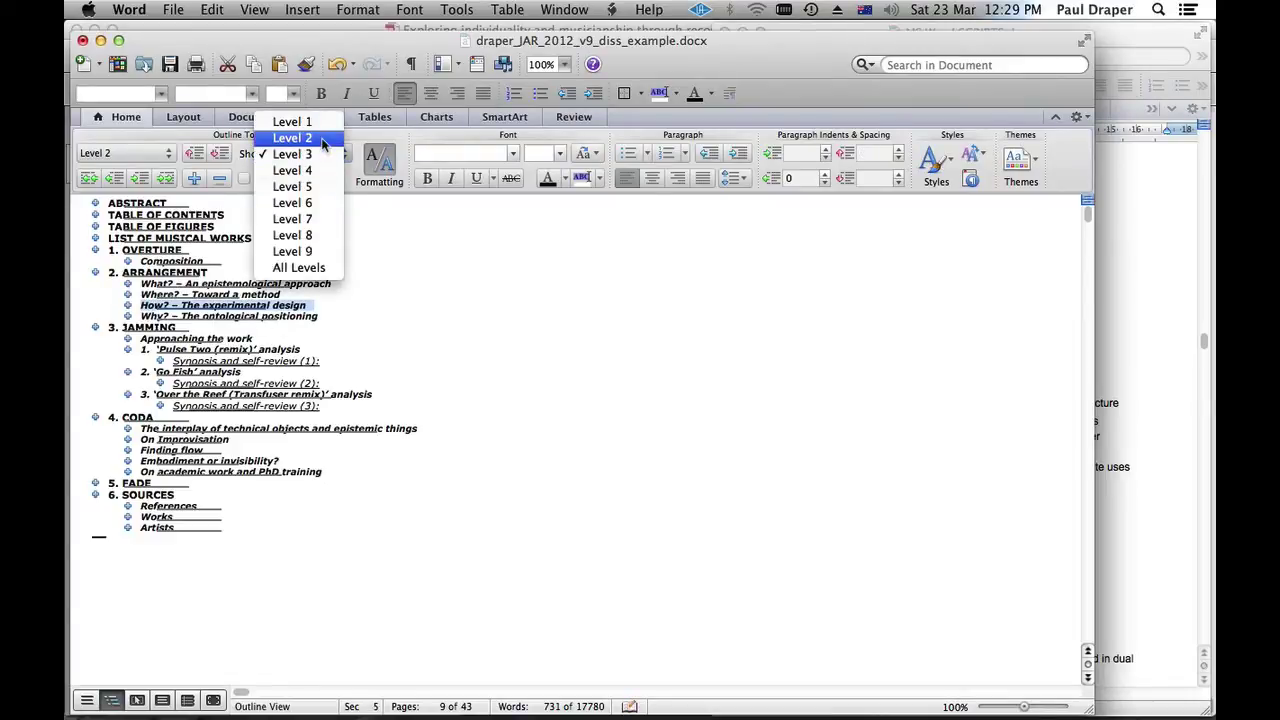
key("Return")
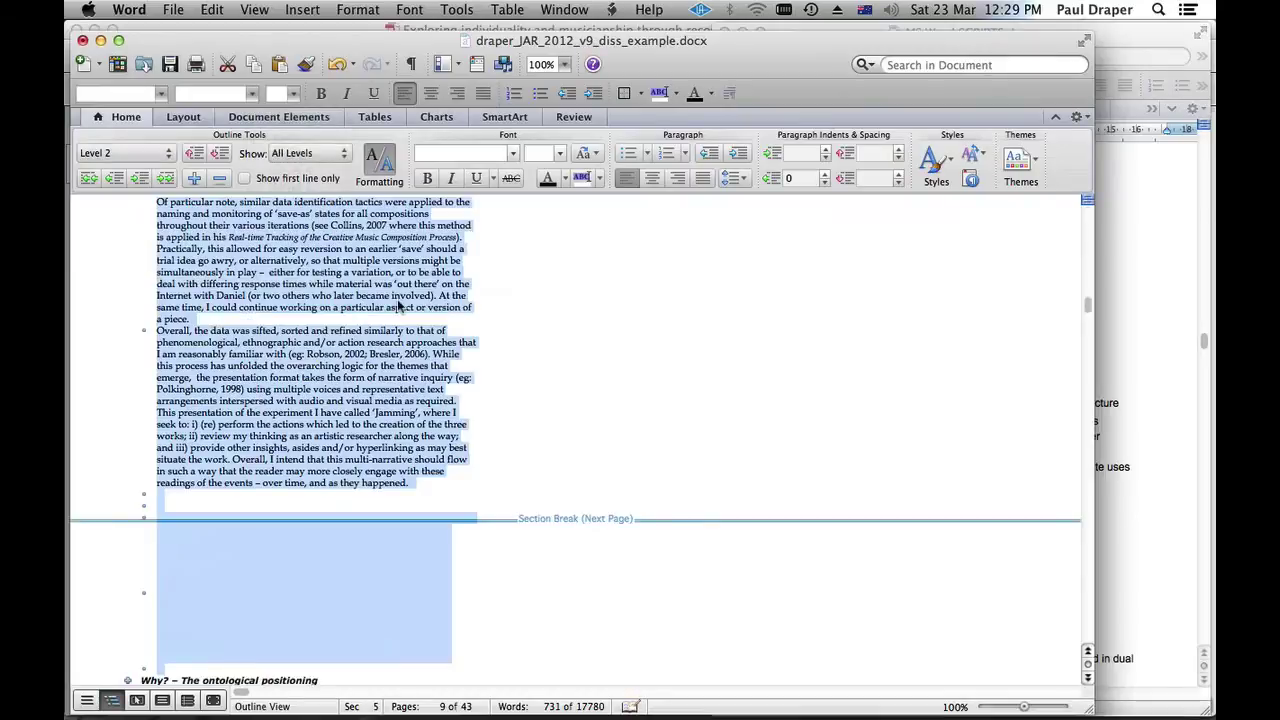
scroll(398, 308, "down", 2)
scroll(398, 308, "up", 10)
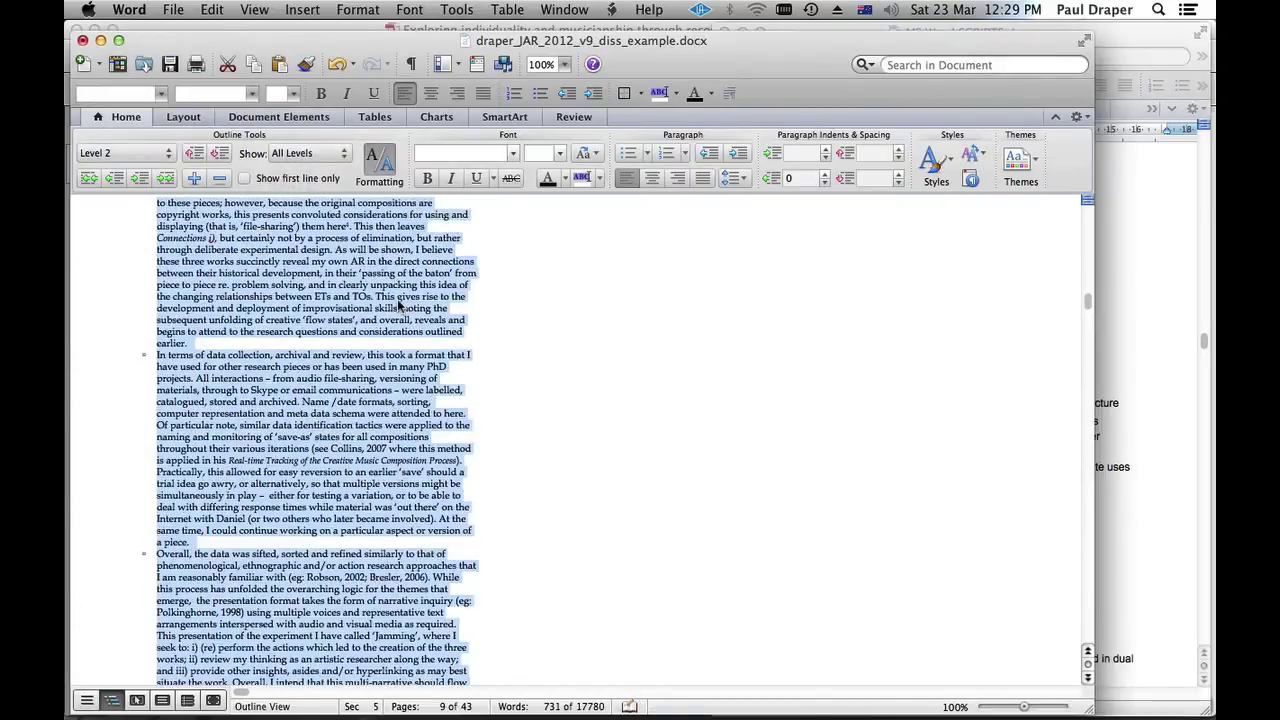
scroll(398, 313, "up", 10)
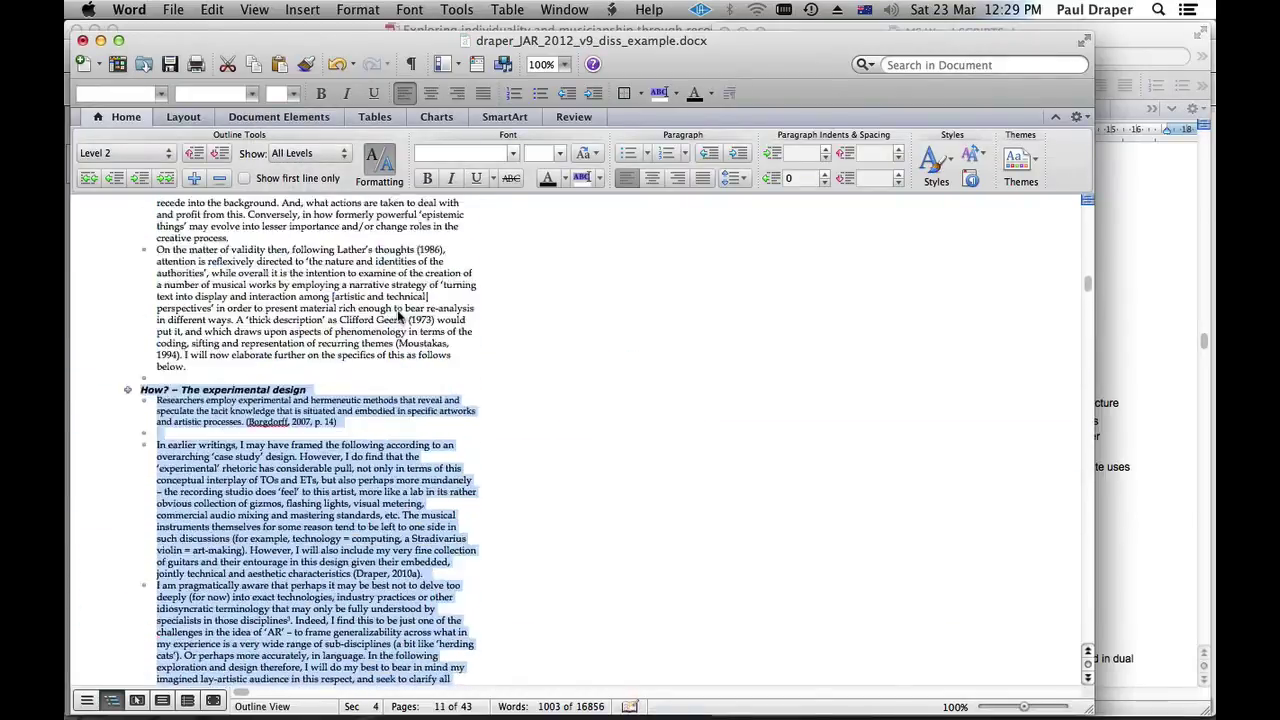
scroll(398, 310, "down", 3)
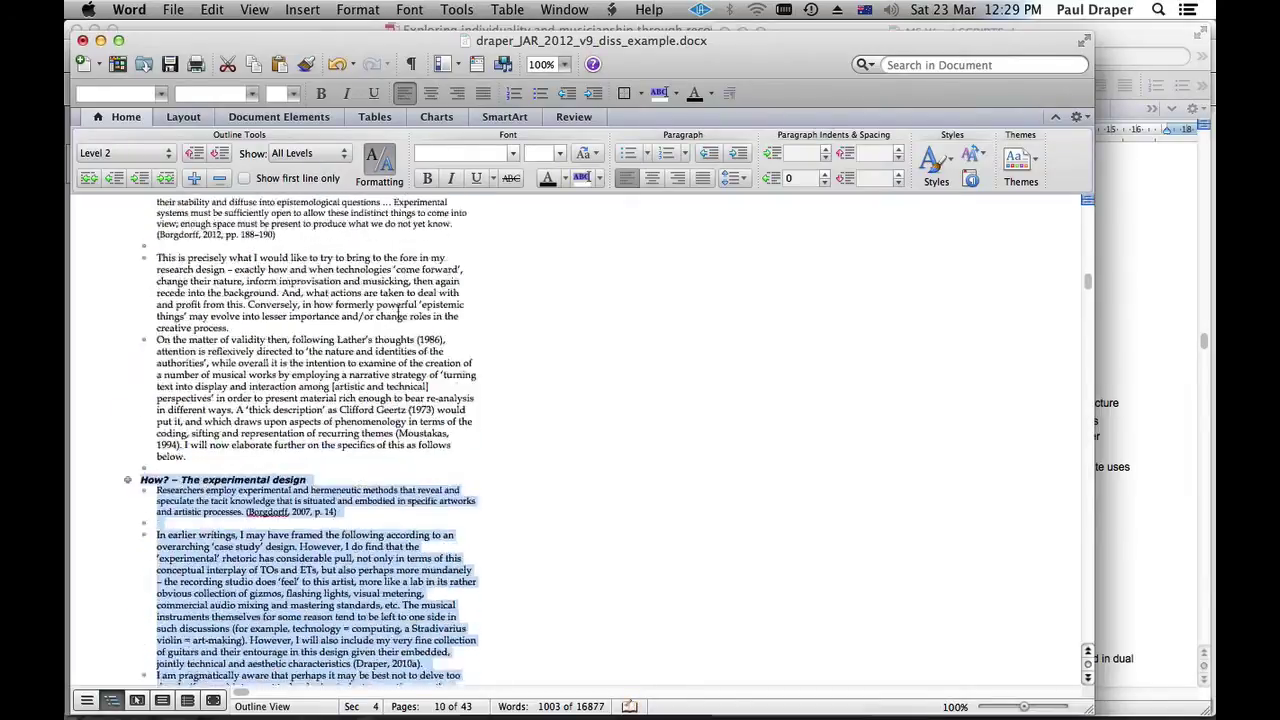
left_click(310, 153)
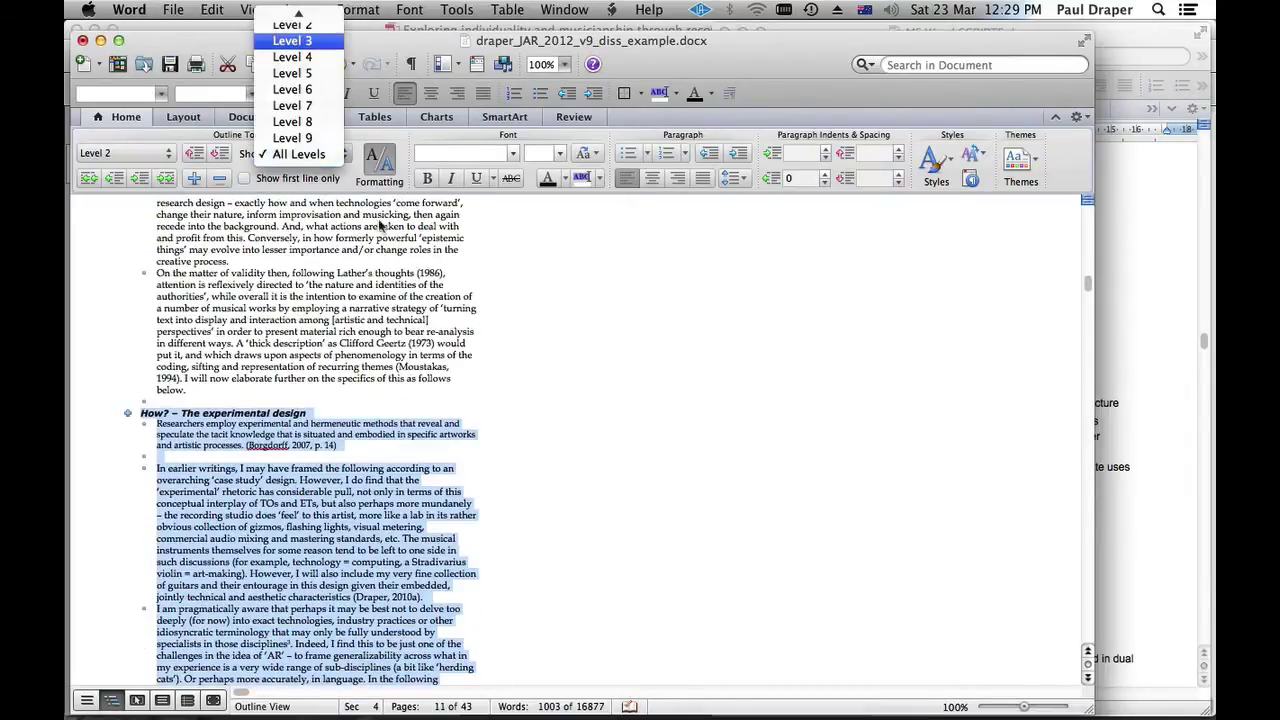
left_click(310, 42)
scroll(372, 253, "up", 3)
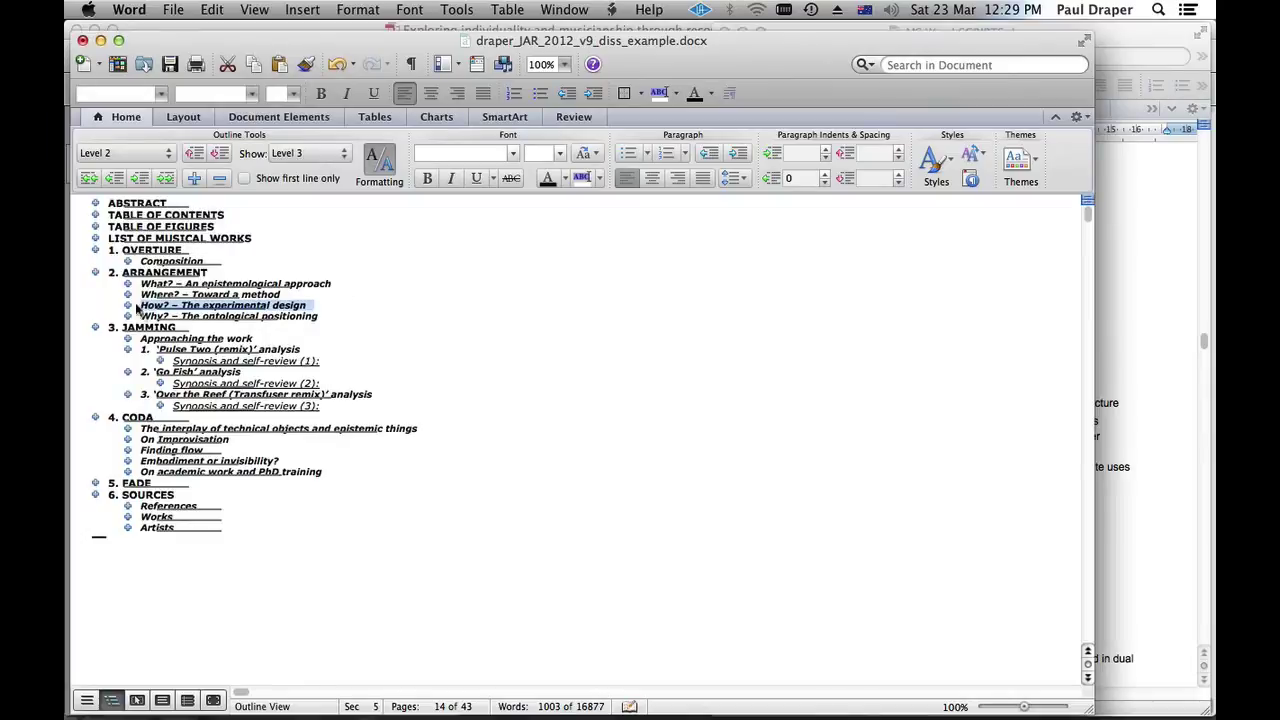
- Select individual headings among Arrangement's Where? and How?, Synopsis and self-review (1), 'Go Fish' analysis and On Improvisation, finishing on Where? – Toward a method
left_click_drag(137, 310, 95, 294)
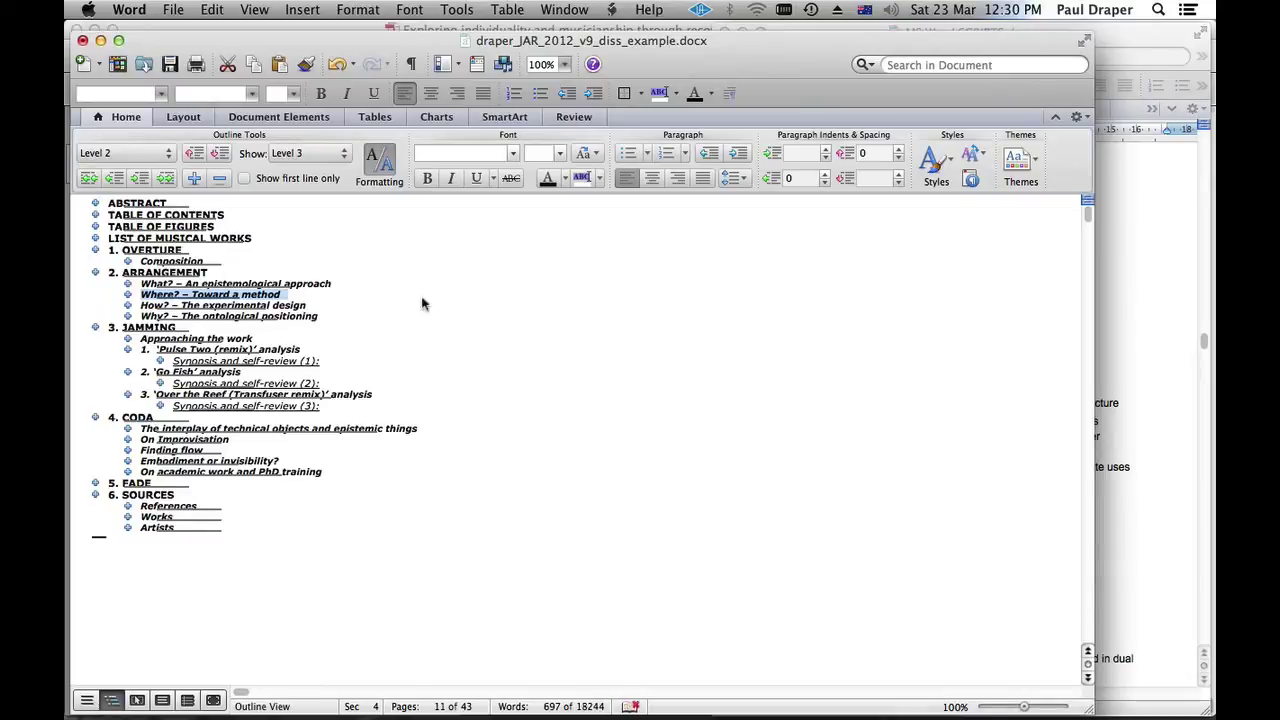
left_click(89, 310)
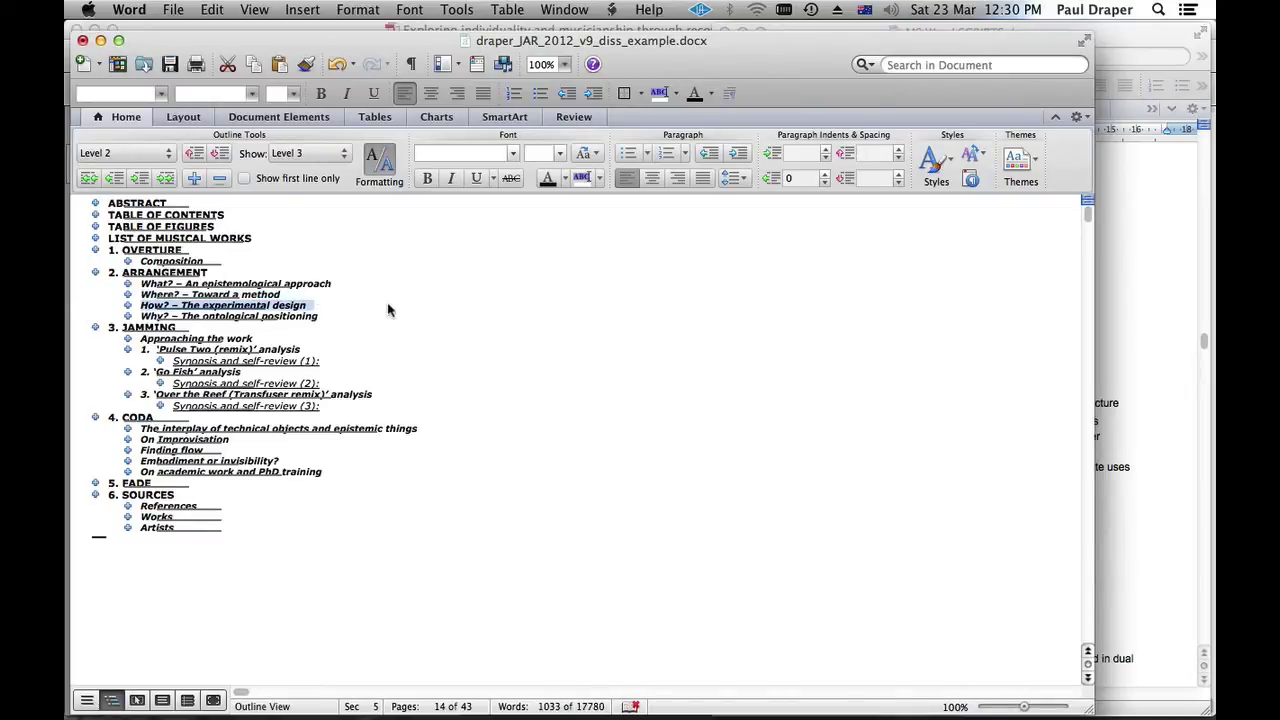
left_click(84, 364)
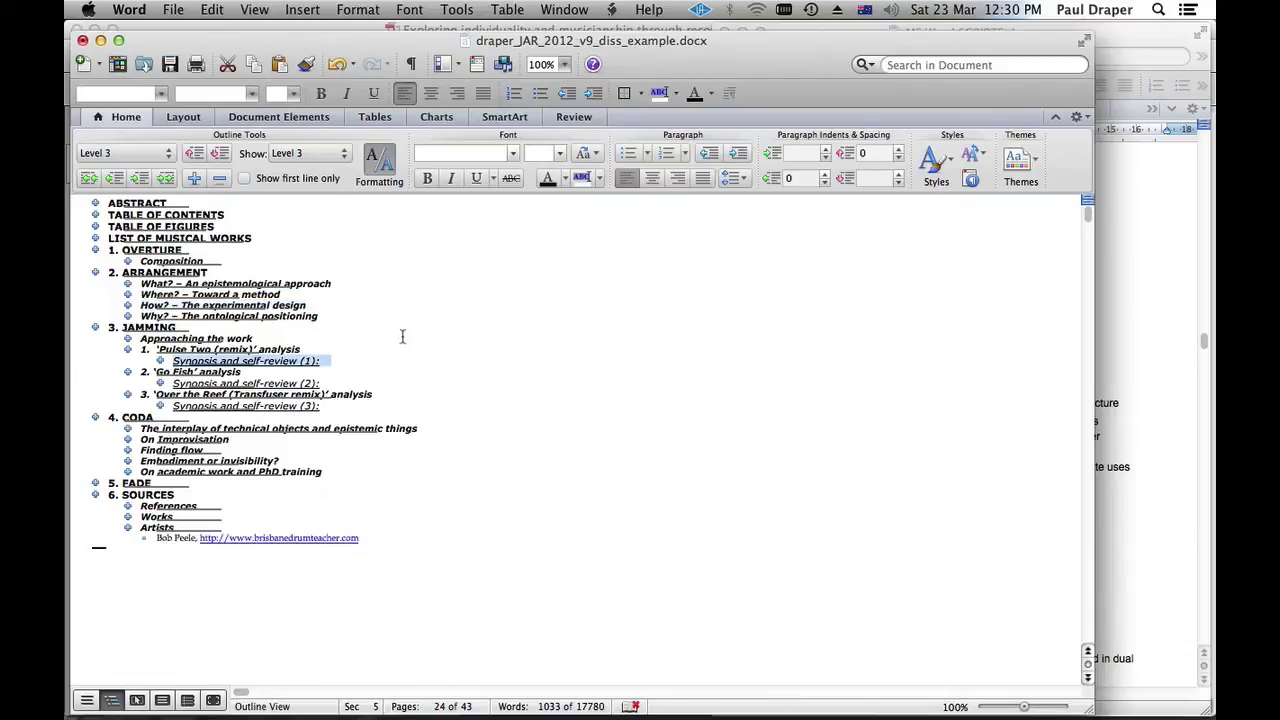
left_click(95, 374)
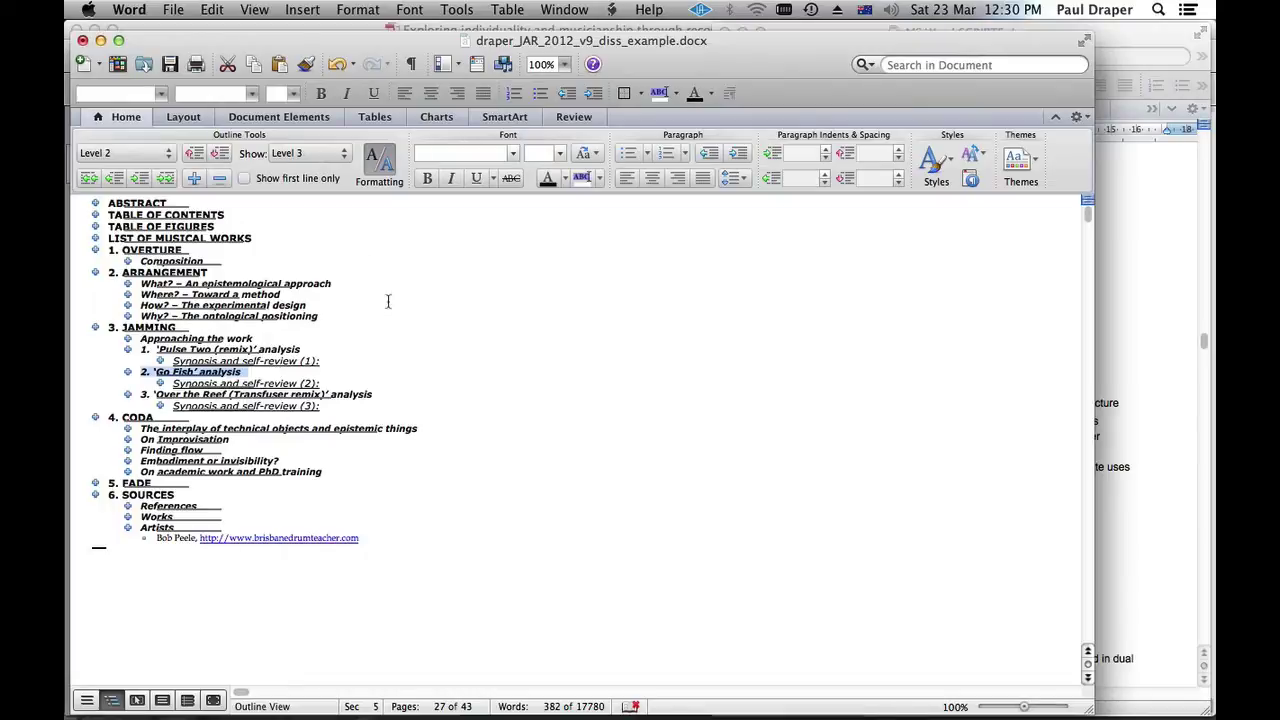
left_click(438, 395, "shift")
left_click(75, 440)
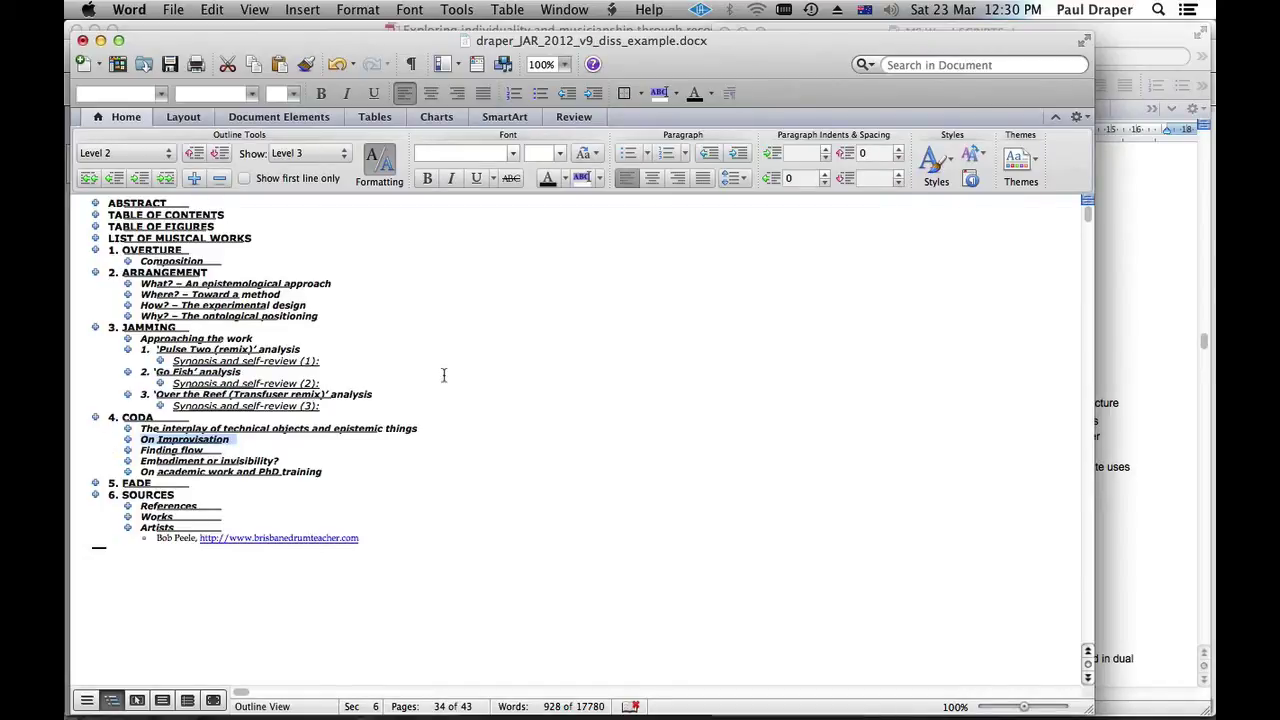
left_click(92, 300)
left_click(88, 310)
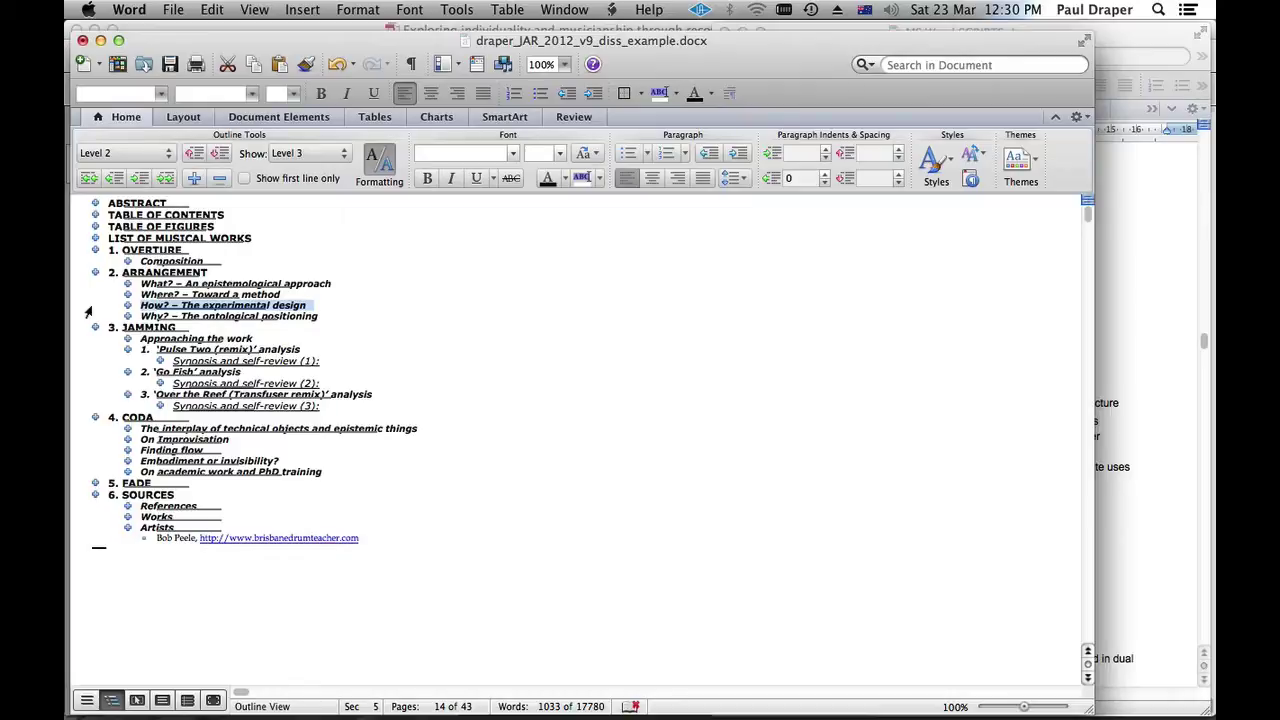
left_click(80, 295)
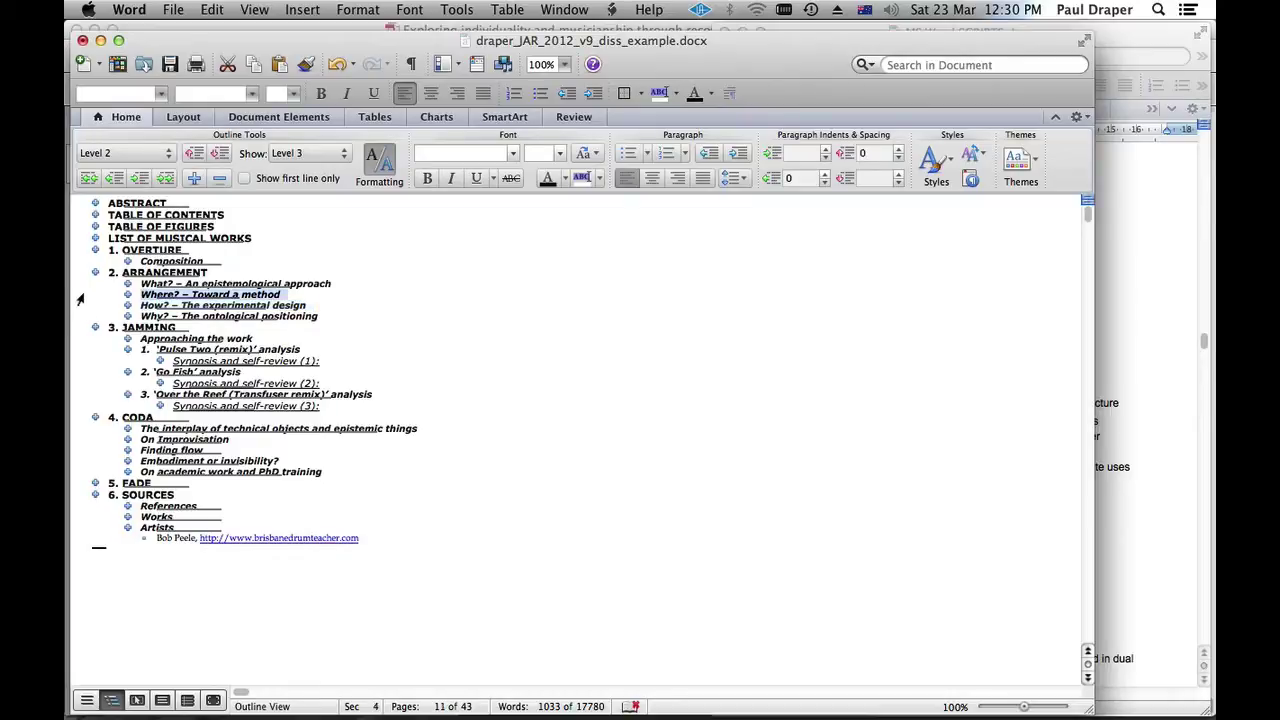
- Select How?, What? and the first and last Coda subheadings in turn, and finish with the cursor in the Arrangement heading
left_click(88, 308)
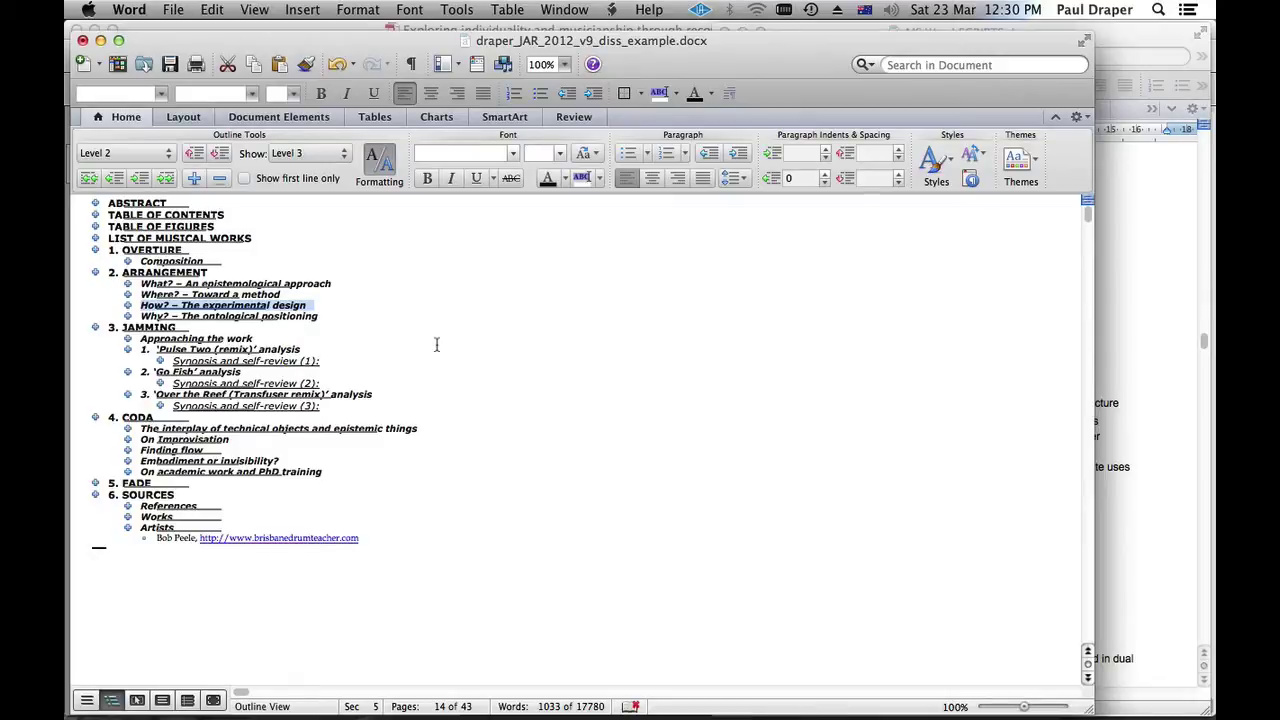
left_click(80, 285)
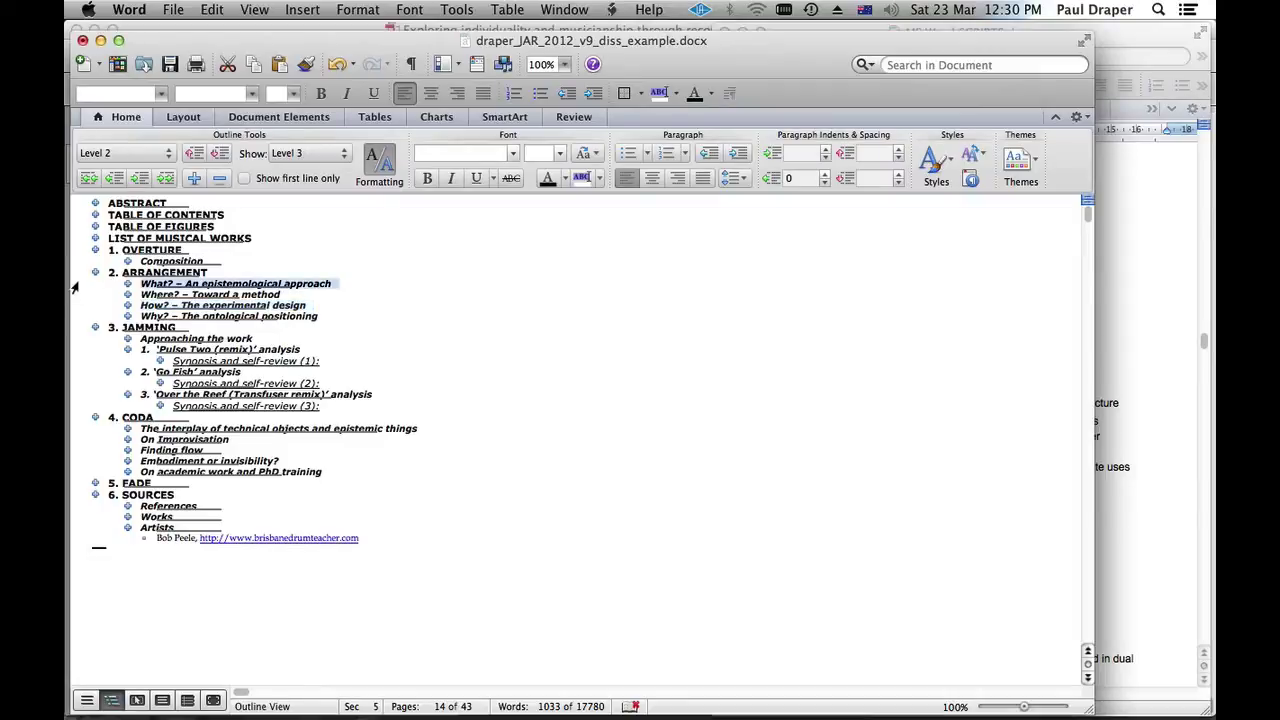
left_click(87, 474)
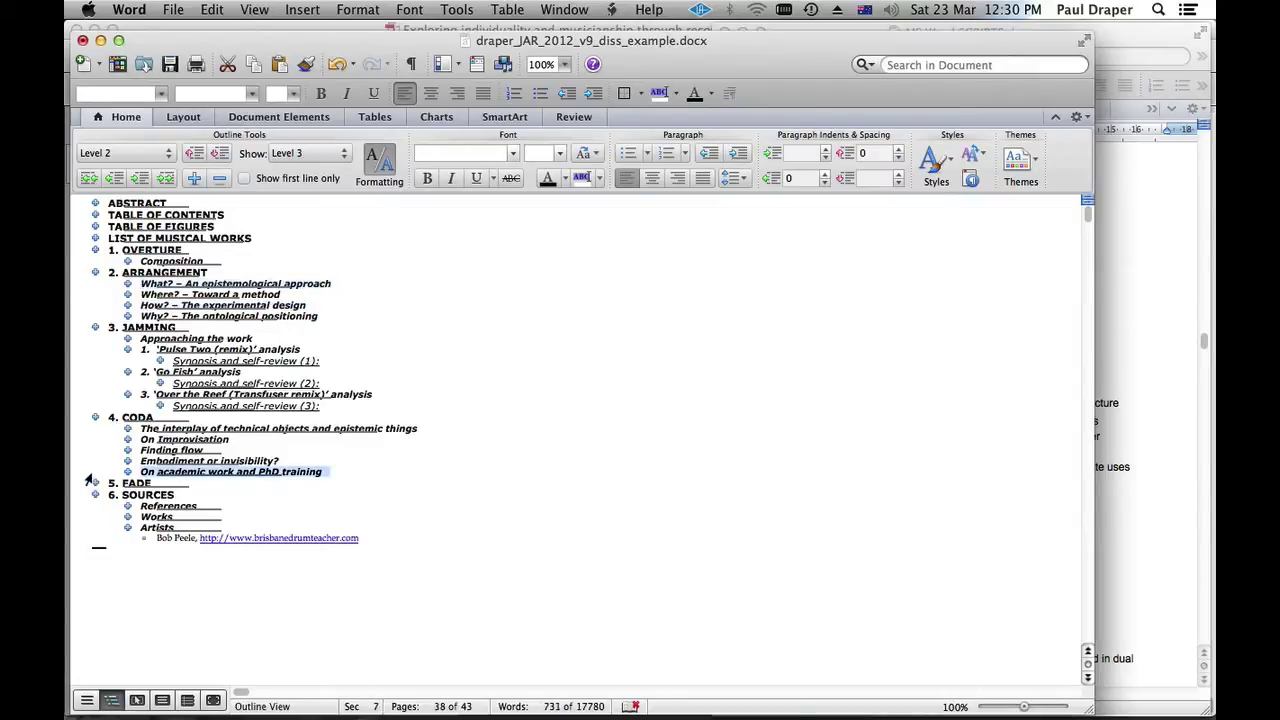
left_click(487, 293)
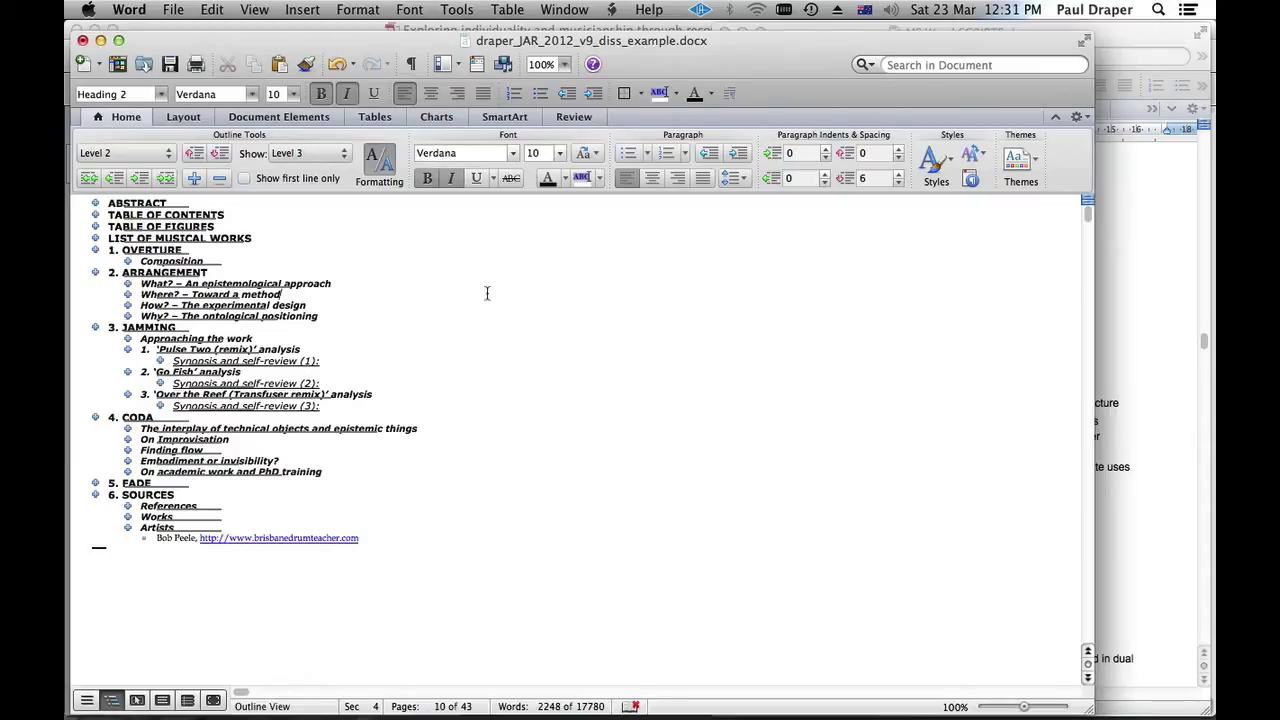
left_click(89, 429)
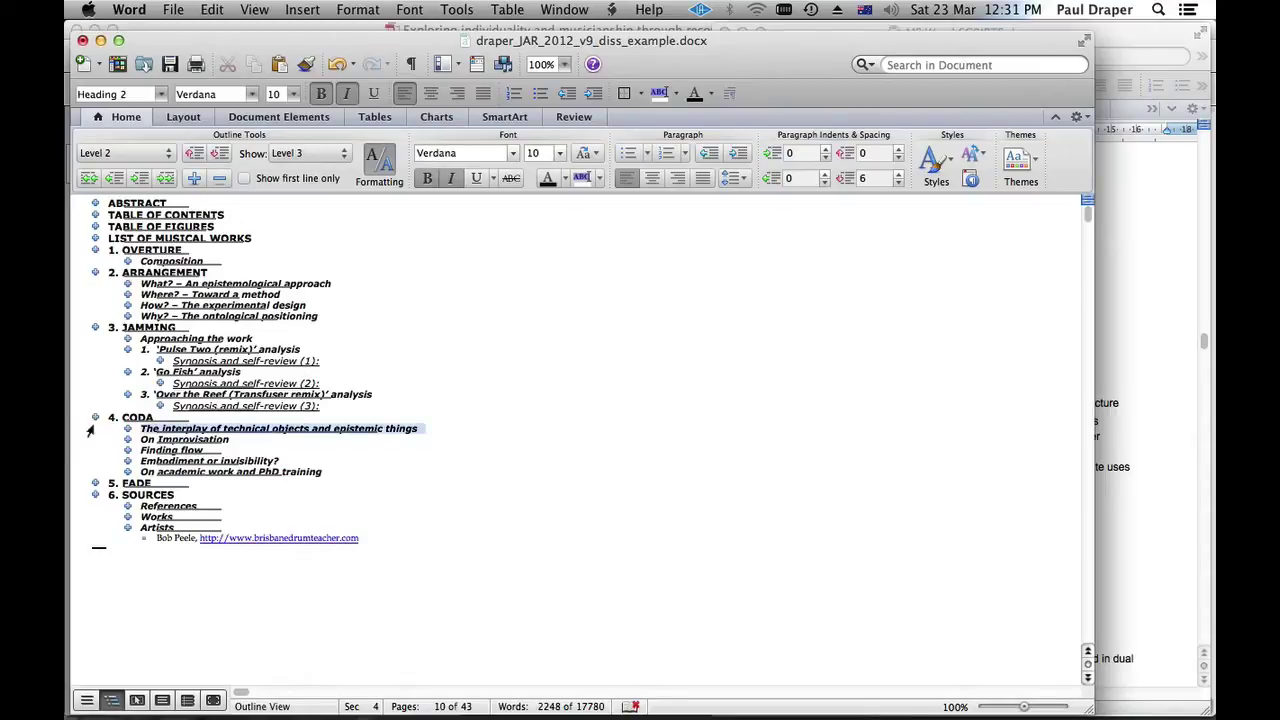
left_click(438, 271)
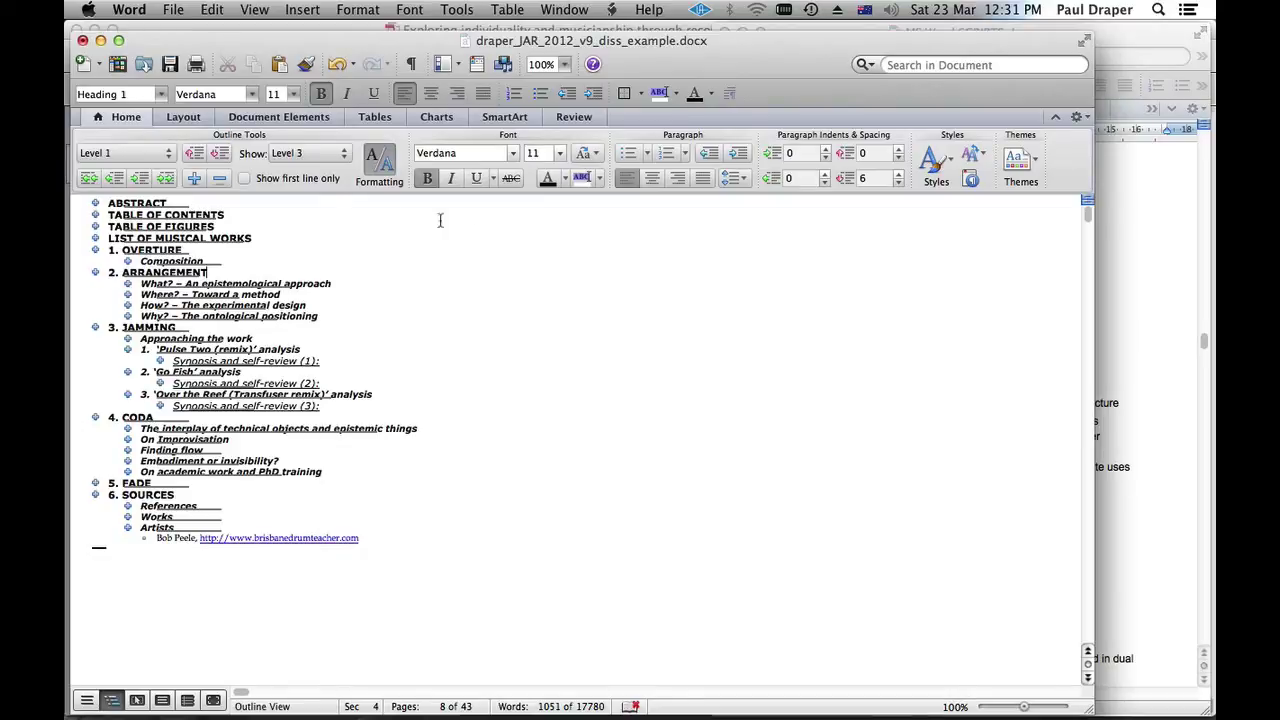
- Show the outline down to Level 9, and collapse it to Level 2
left_click(328, 154)
left_click(316, 252)
left_click(313, 153)
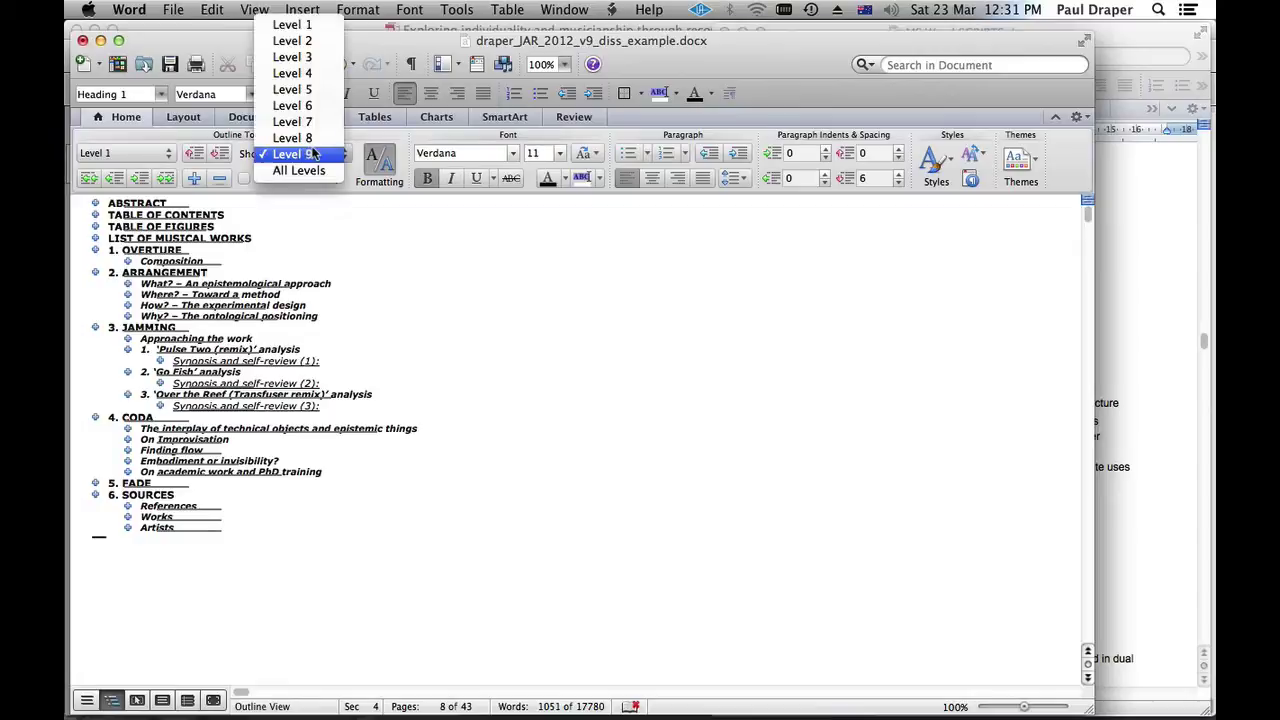
left_click(312, 40)
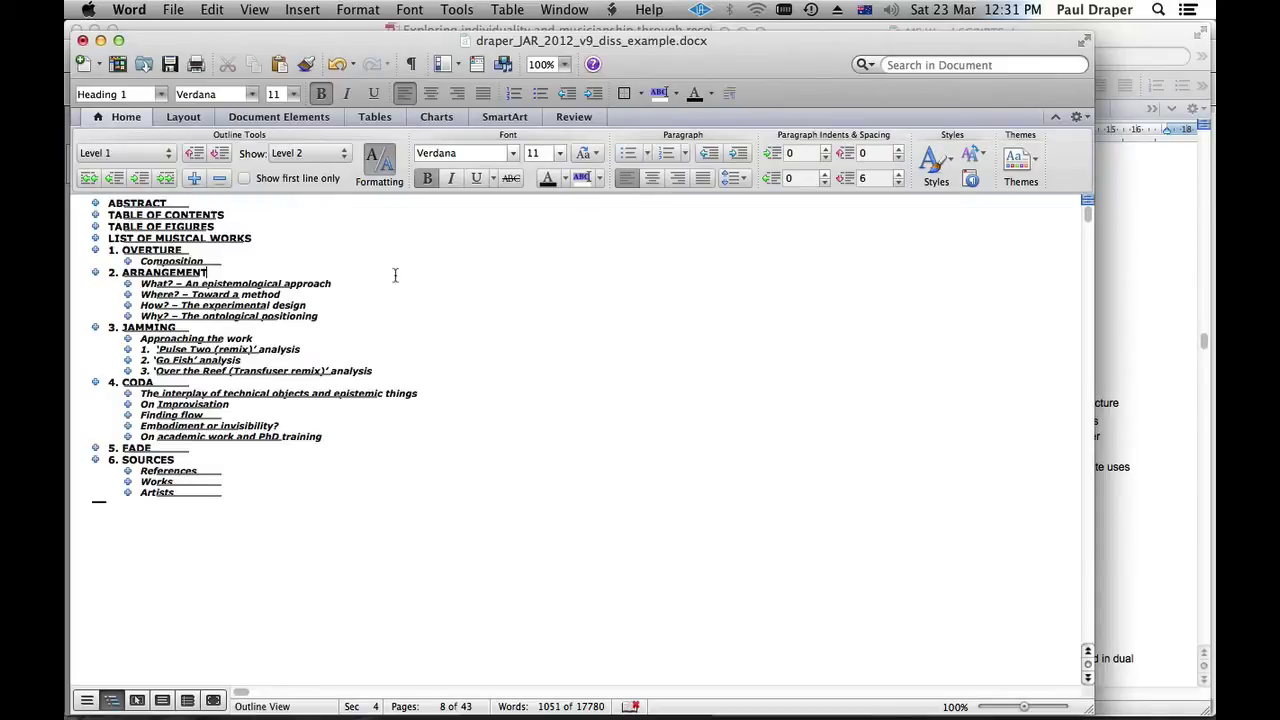
- Keep Outline view active, reduce the displayed headings to Level 1, and expand the display to Level 4
left_click(256, 11)
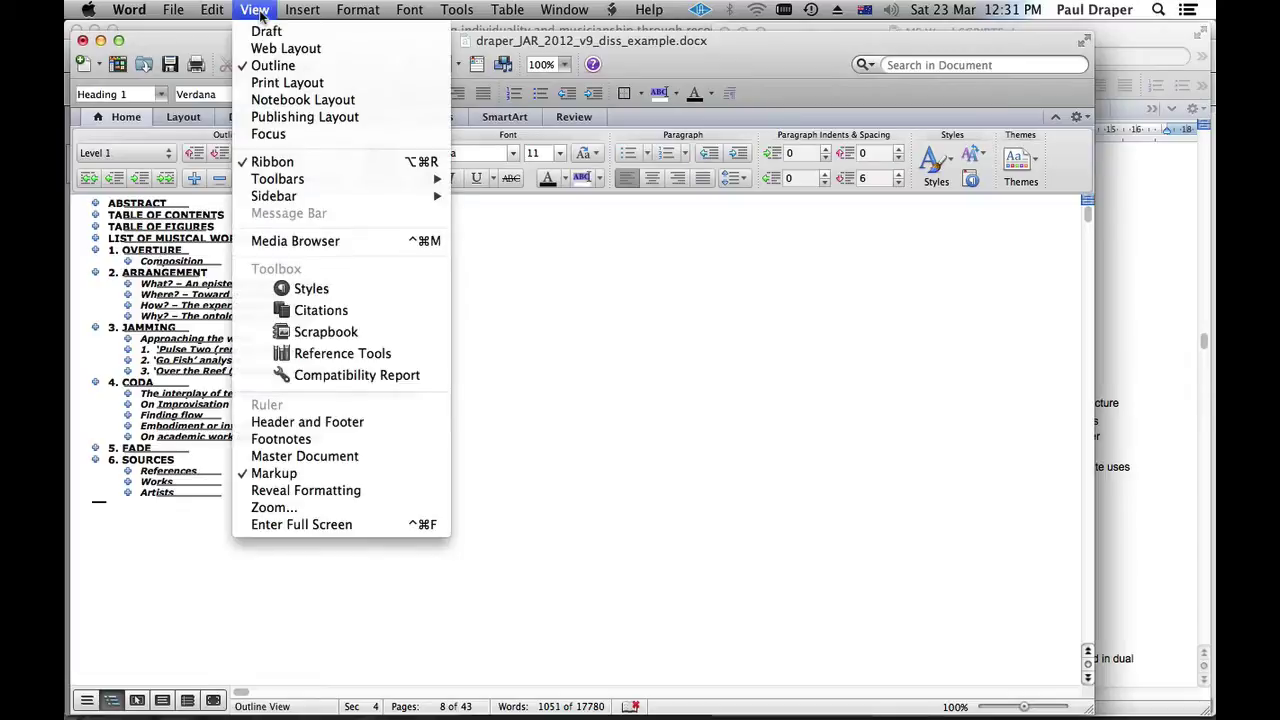
left_click(280, 66)
left_click(318, 163)
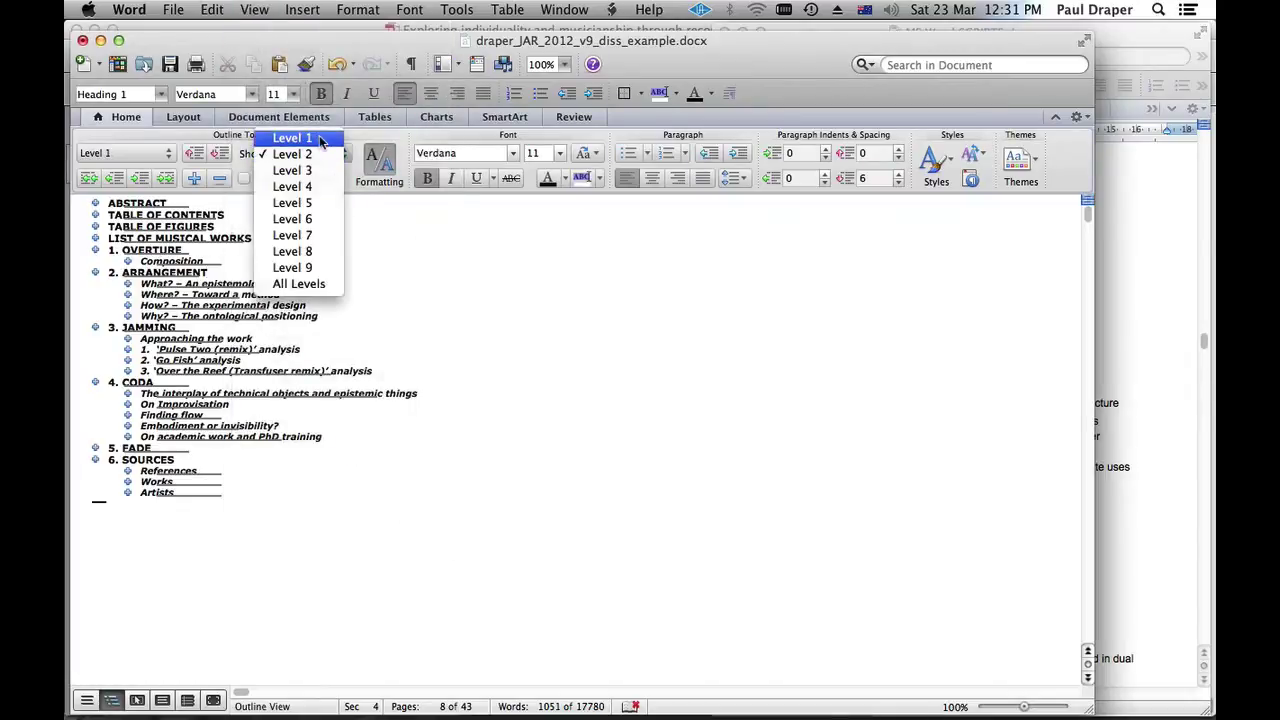
left_click(325, 140)
left_click(322, 160)
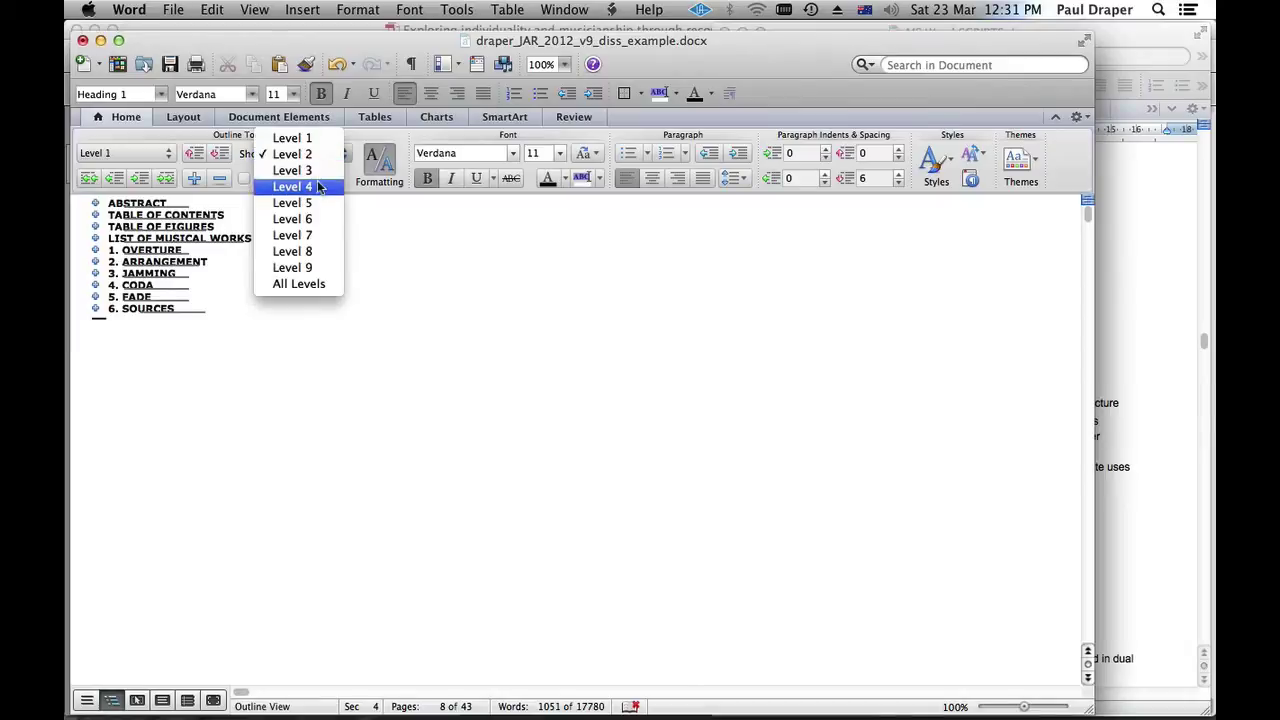
left_click(320, 187)
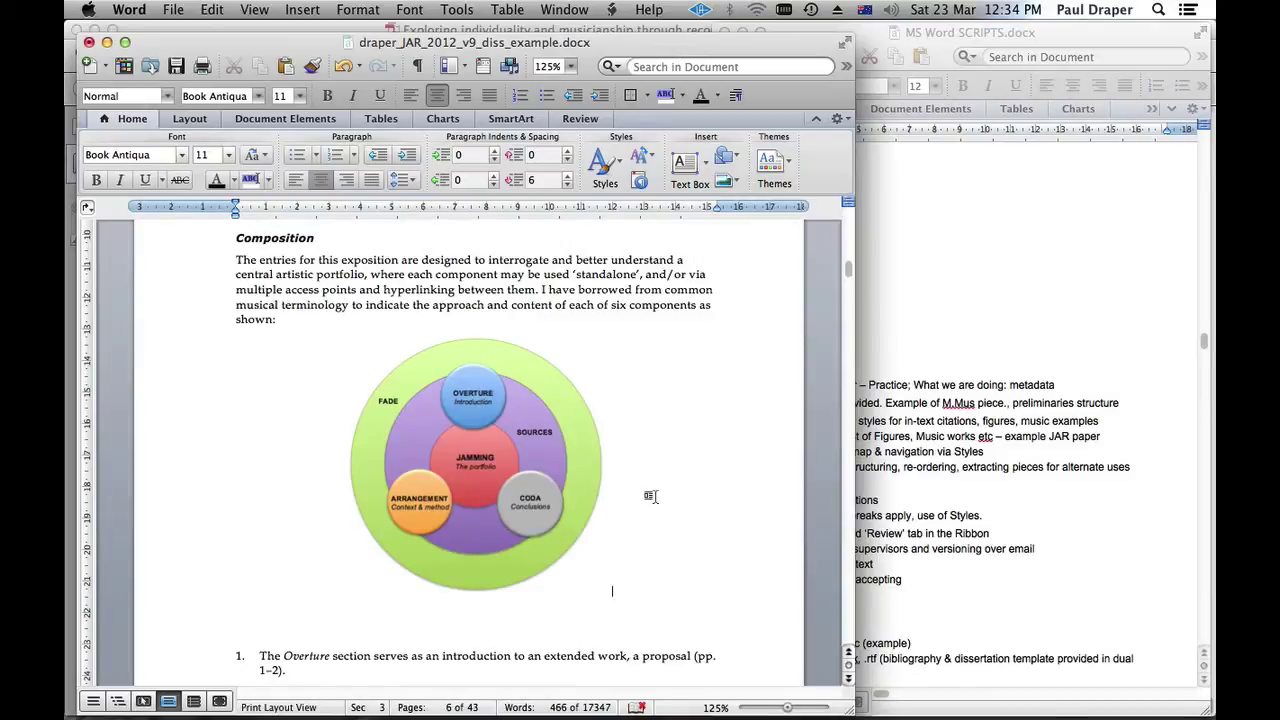
- Place the insertion point after "exposition" in the first Composition paragraph and open the footnote and endnote settings
left_click(398, 250)
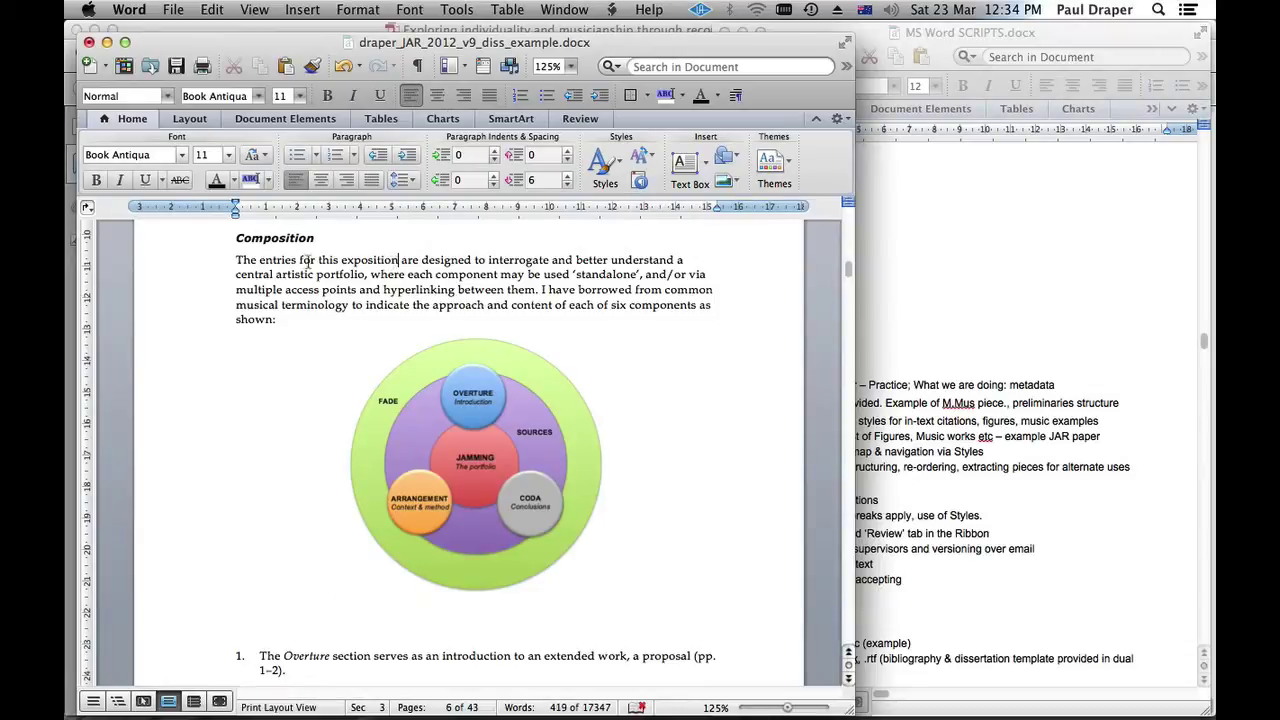
left_click(304, 10)
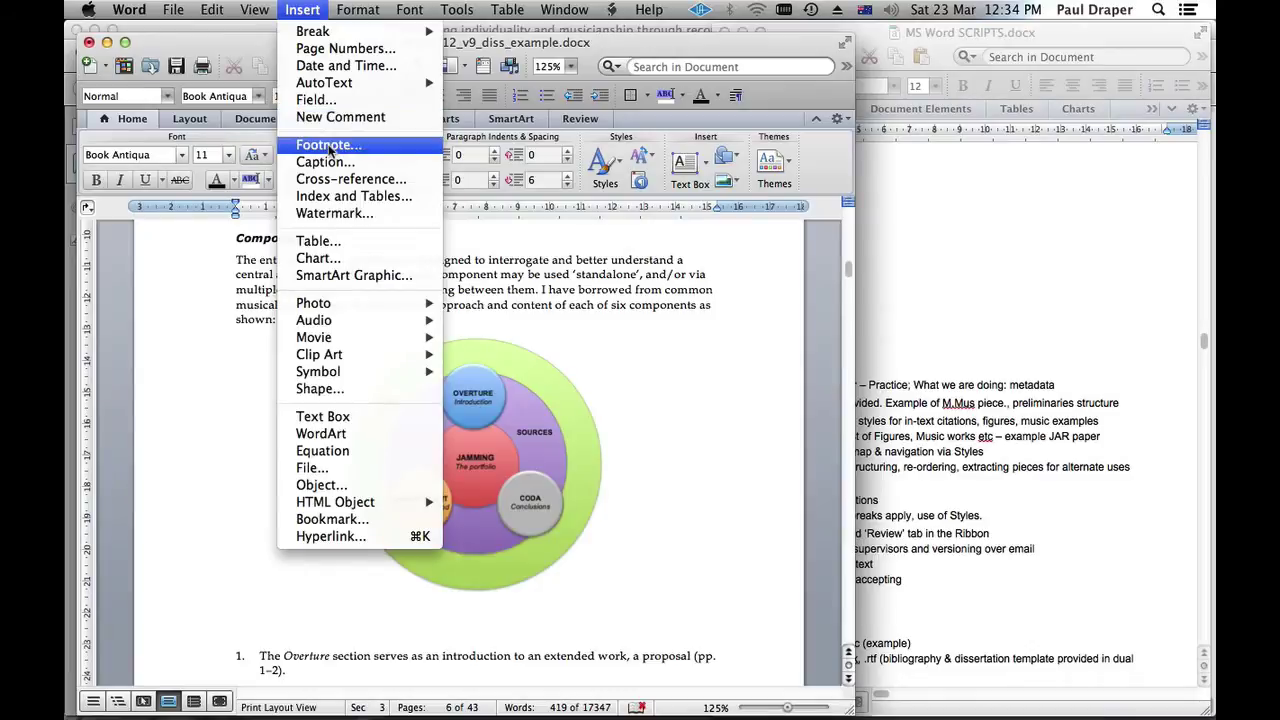
left_click(329, 146)
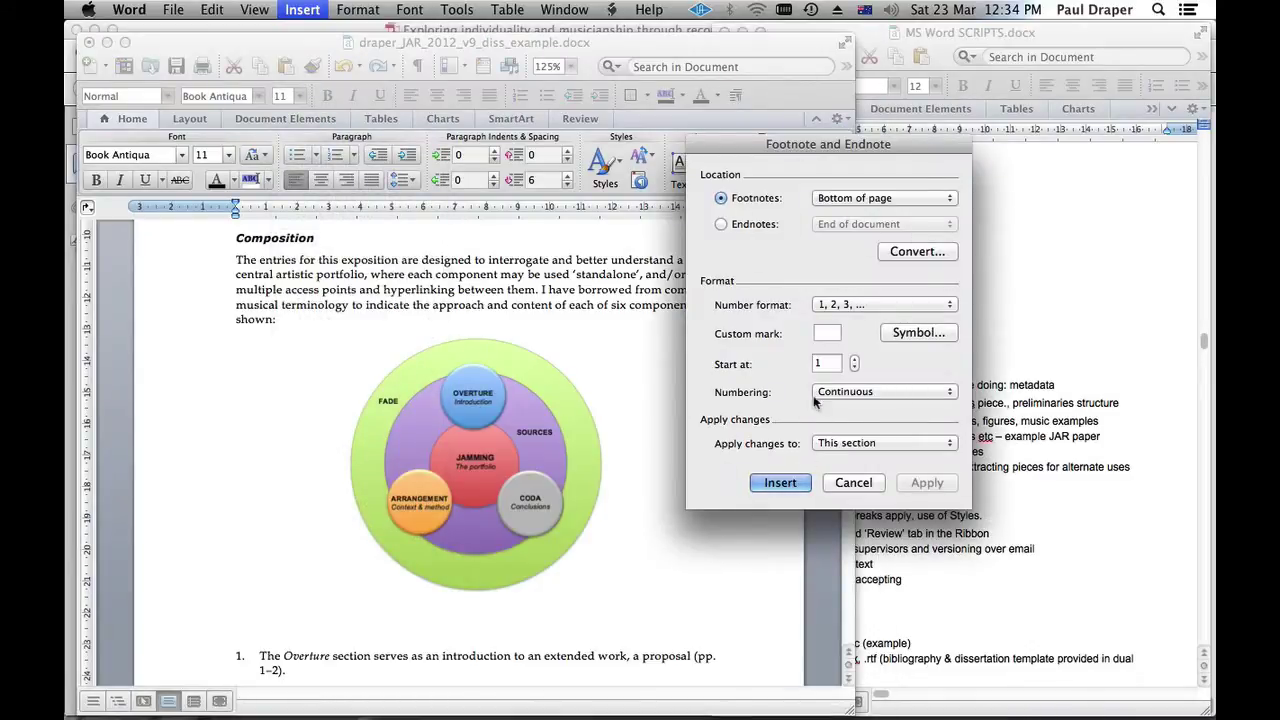
- Review the location choices for footnotes and endnotes, and return to footnotes at the bottom of the page
left_click(860, 199)
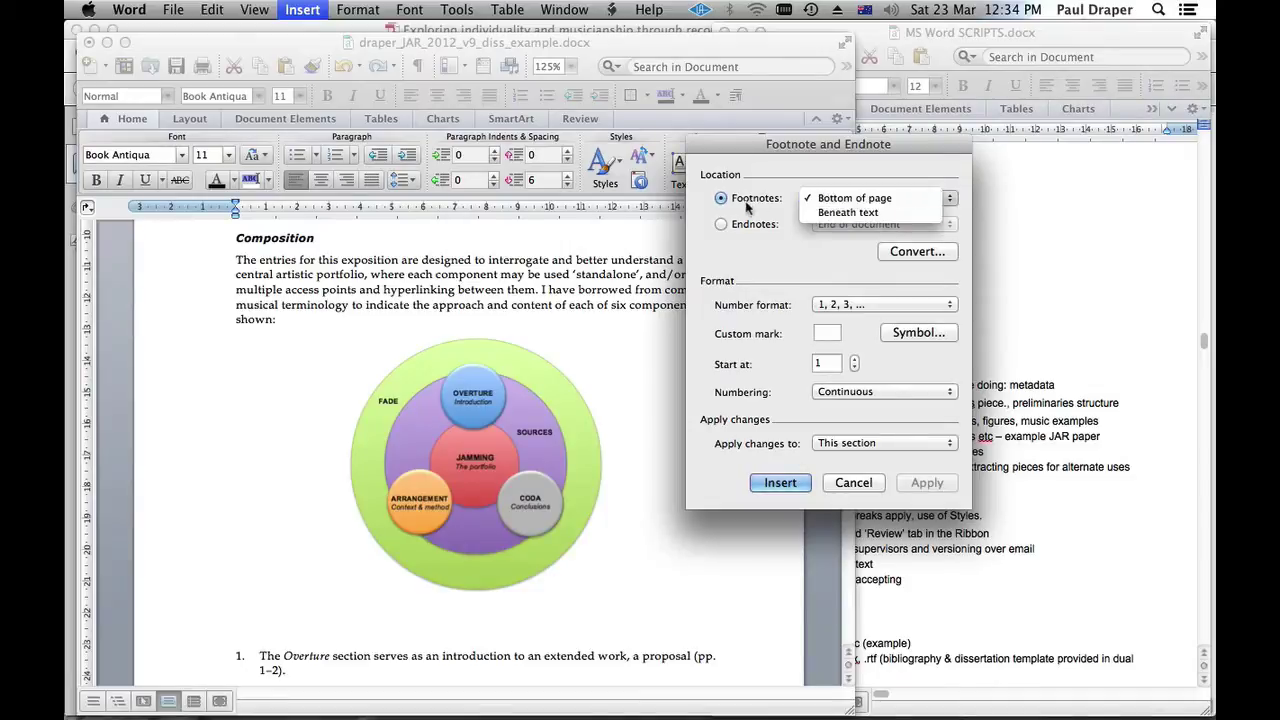
left_click(720, 228)
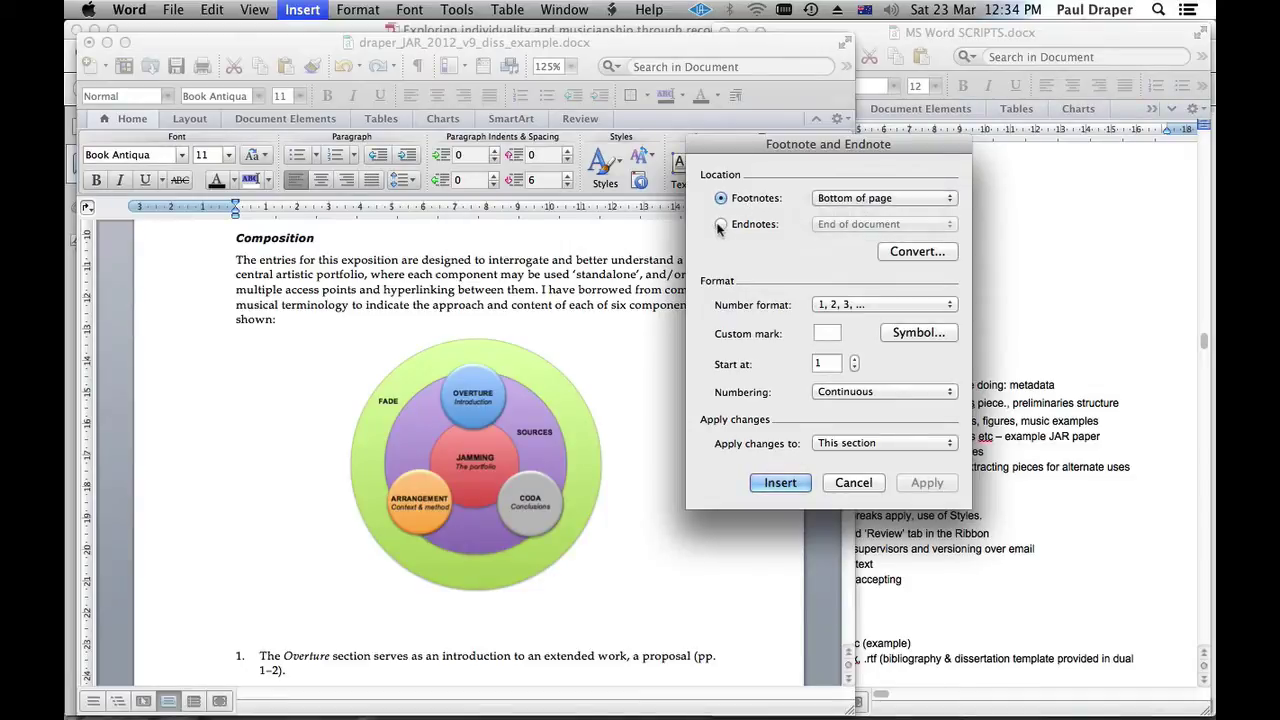
left_click(719, 226)
left_click(858, 224)
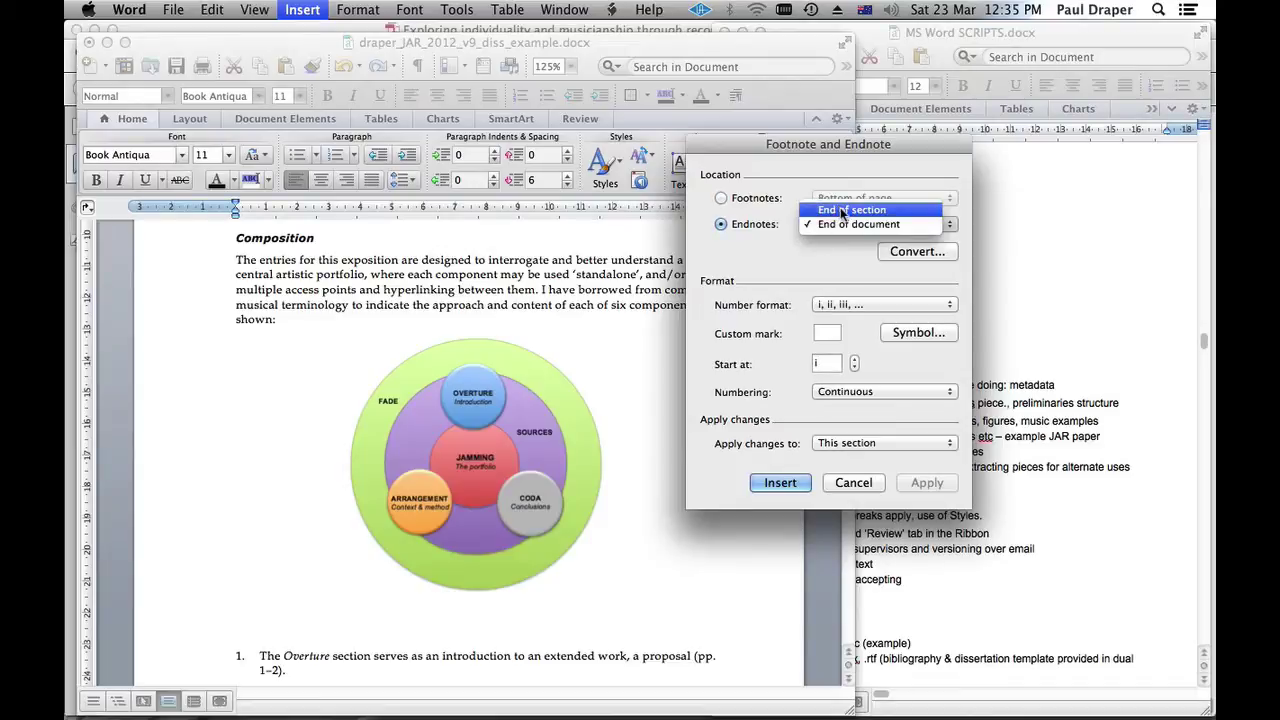
left_click(750, 262)
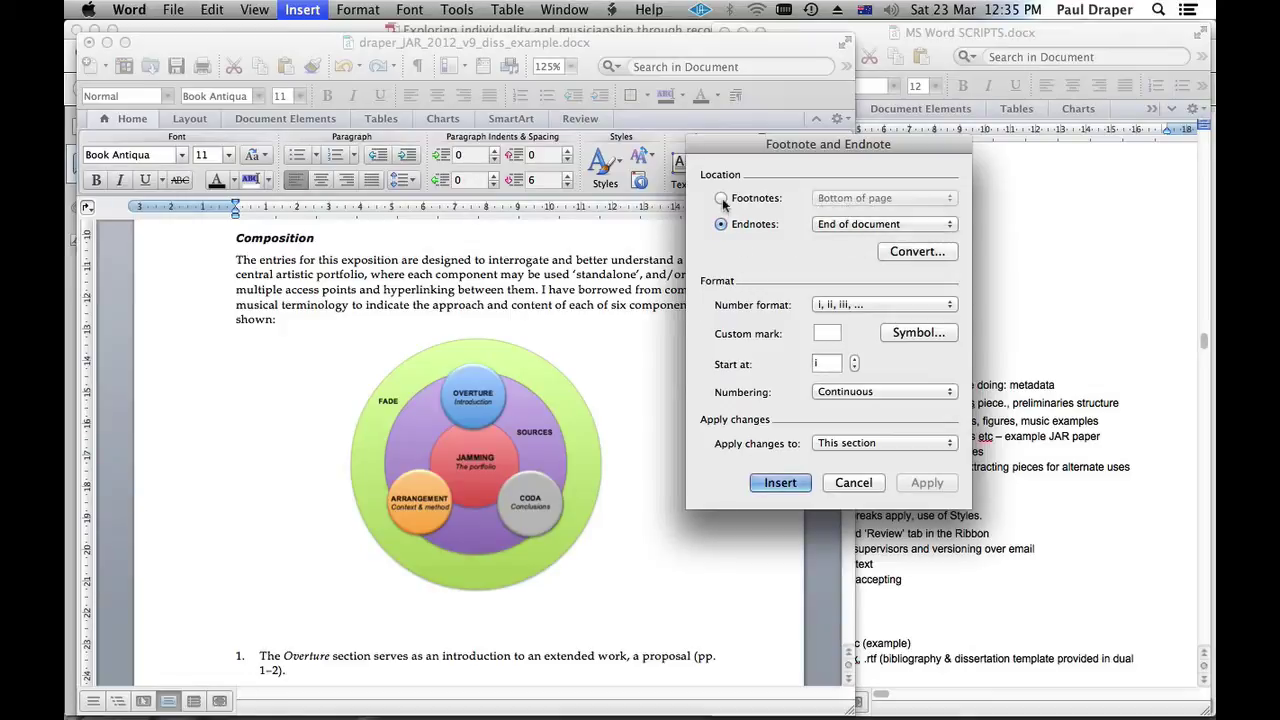
left_click(721, 198)
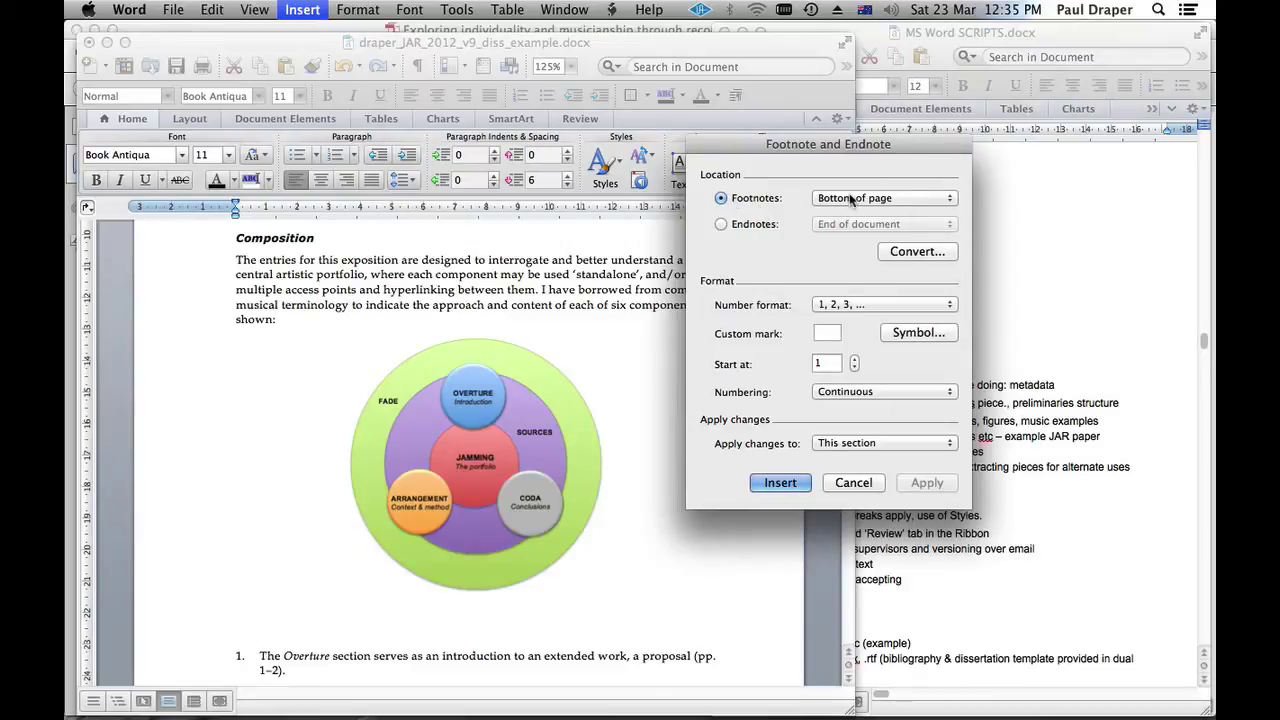
- Review the footnote number format, numbering and scope options, keeping 1, 2, 3, …, Continuous and This section
left_click(895, 305)
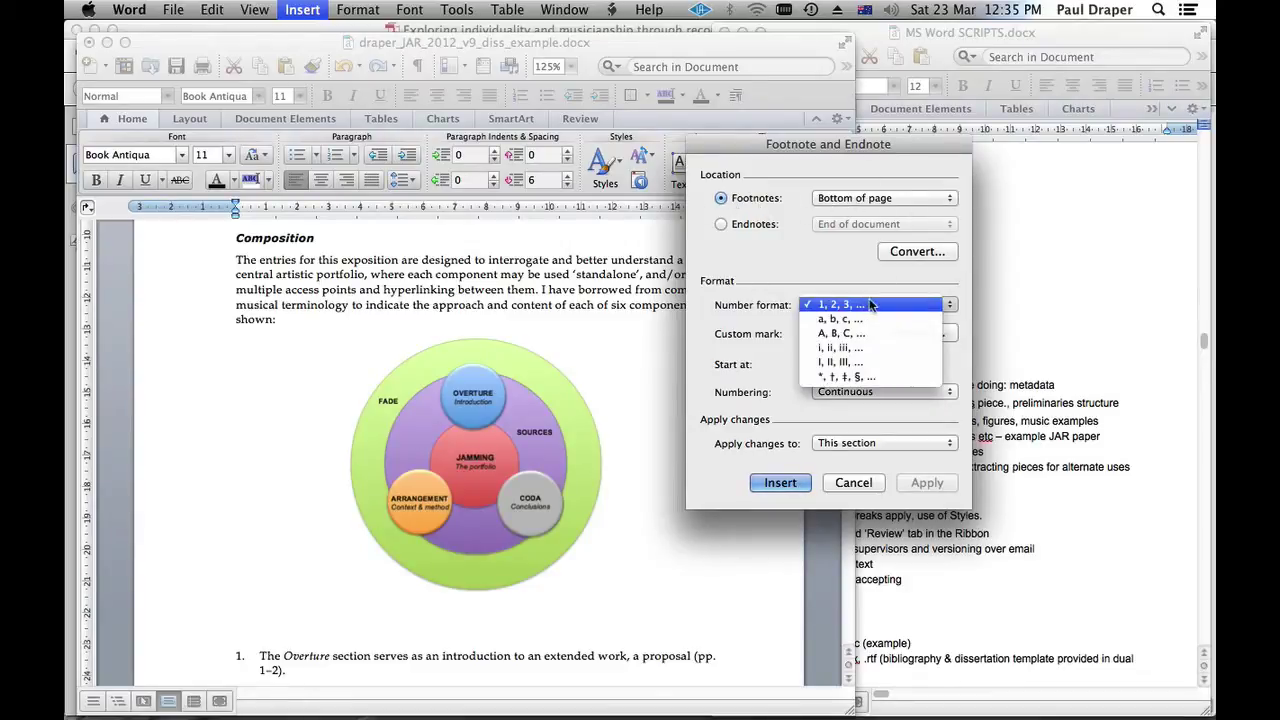
left_click(870, 305)
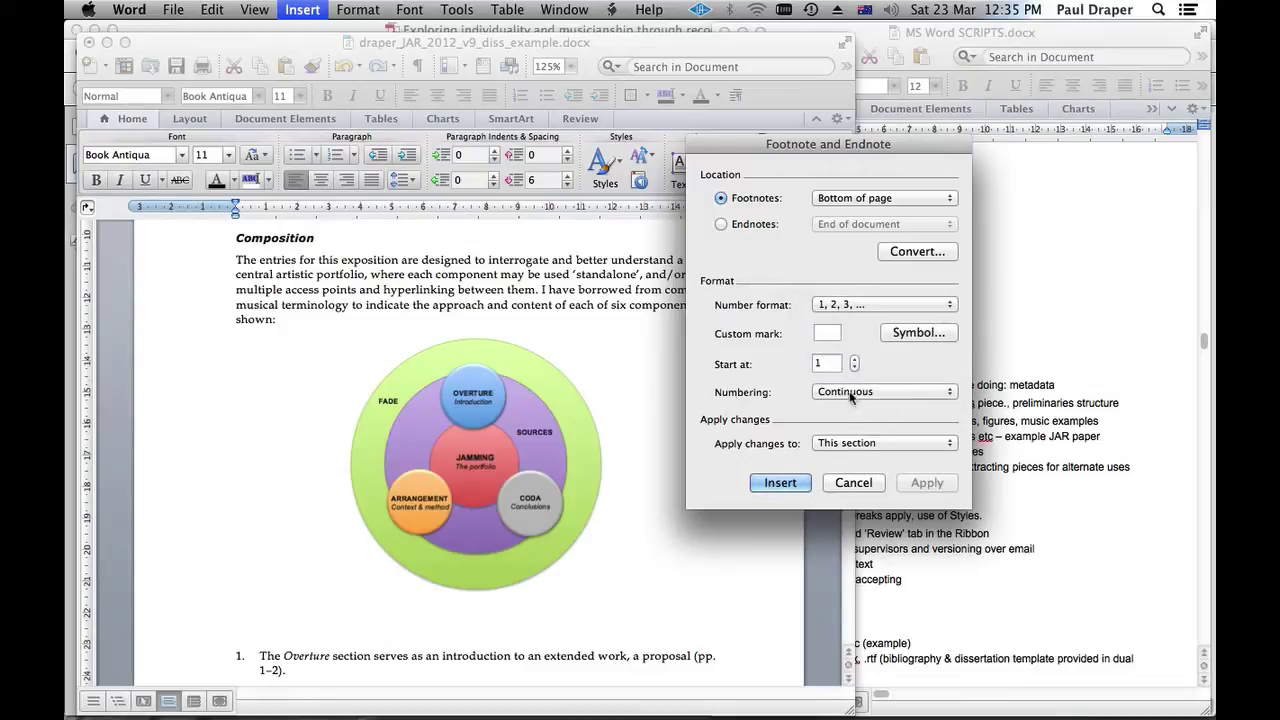
left_click(850, 392)
left_click(760, 396)
left_click(845, 443)
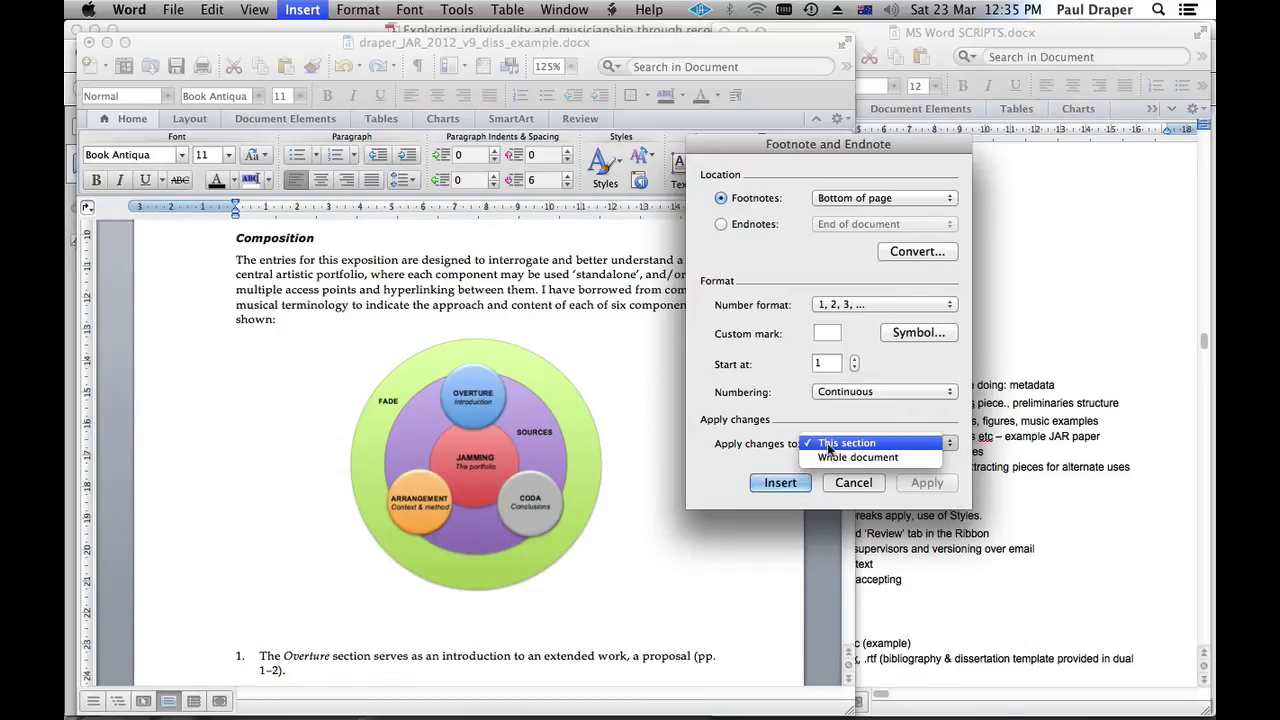
left_click(758, 445)
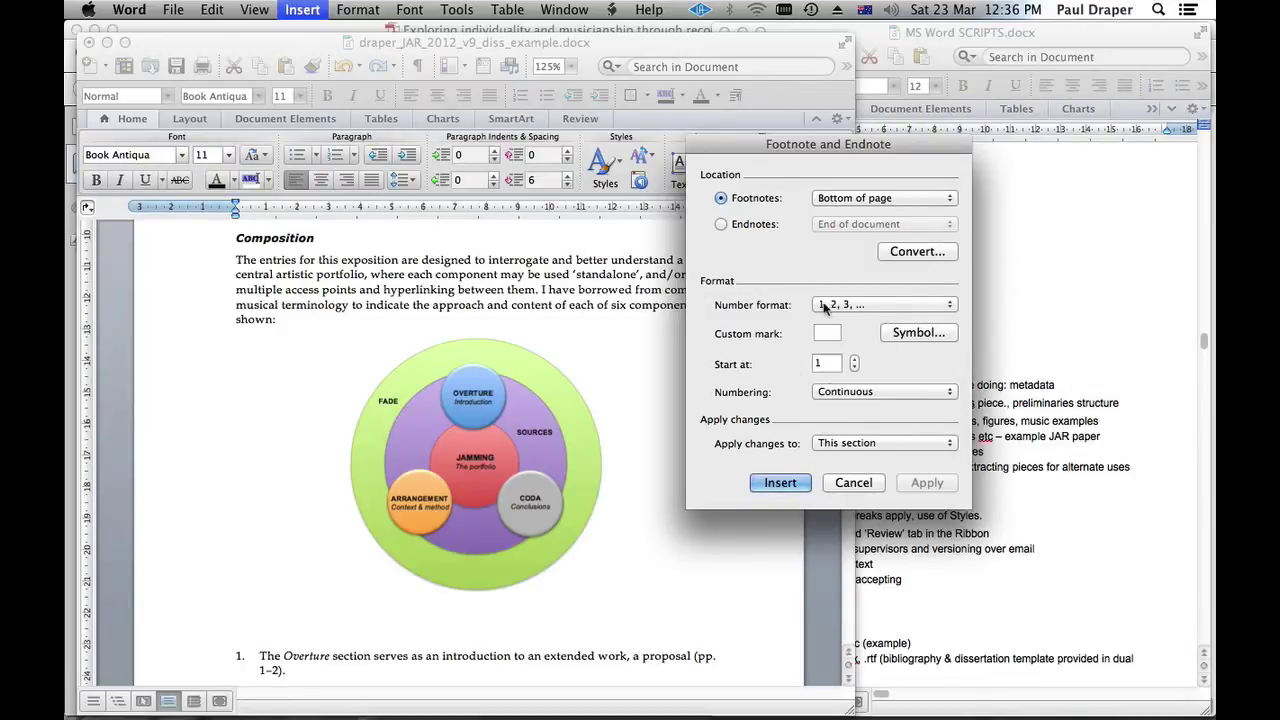
- Insert the footnote and enter its text as "This is a comment, see p. 16."
left_click(780, 483)
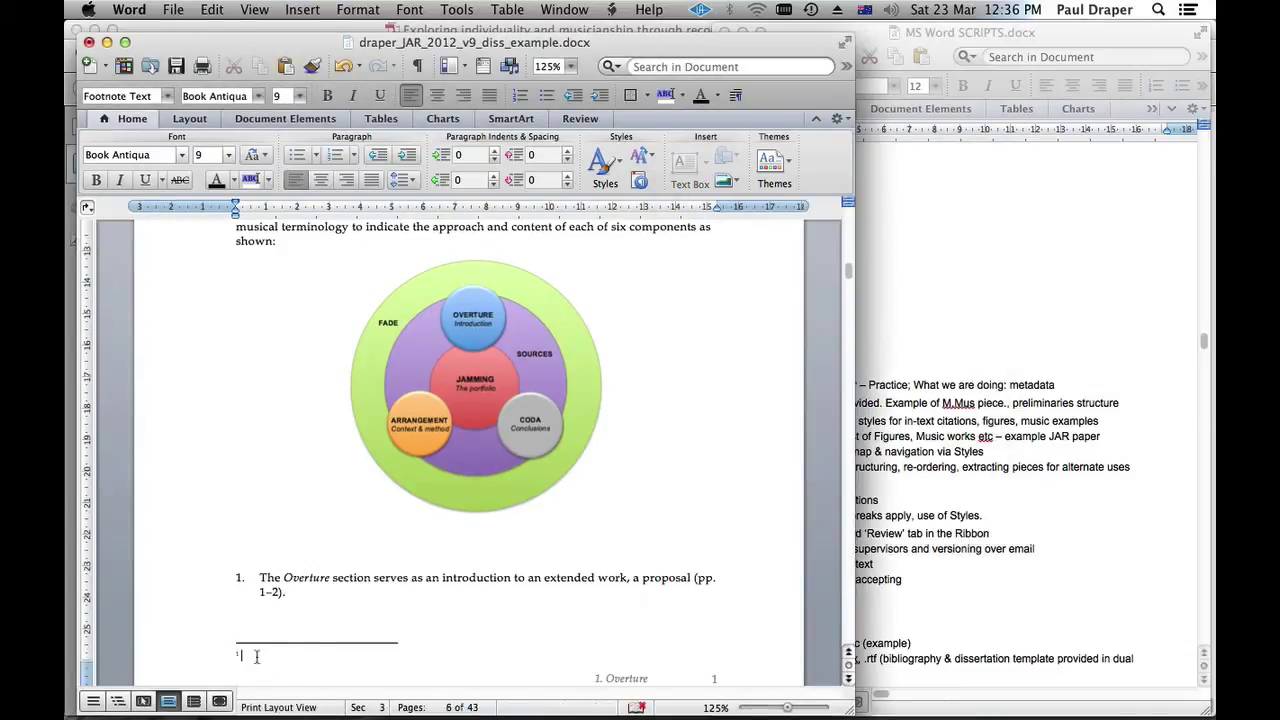
type("This is a comment, see p. 16")
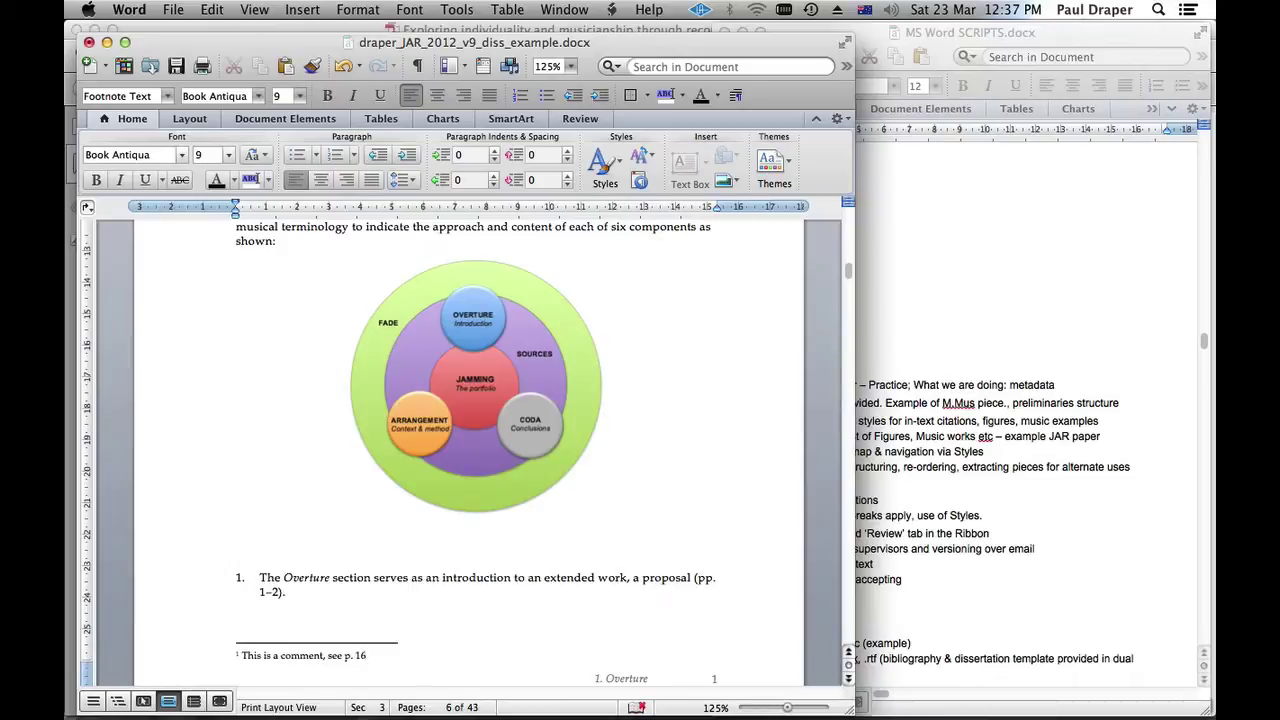
type(".")
- Select the new footnote and look through the style list for its Footnote Text style, leaving the style unchanged
left_click(187, 662)
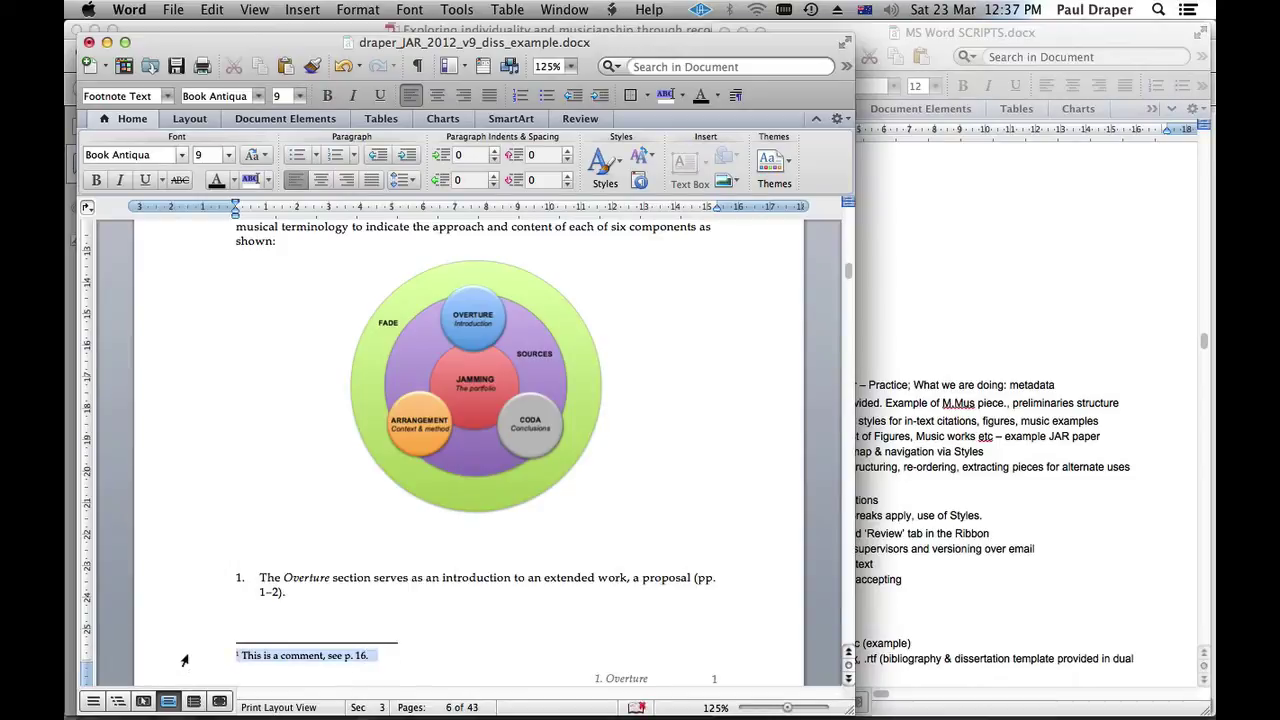
left_click(167, 96)
scroll(171, 426, "down", 3)
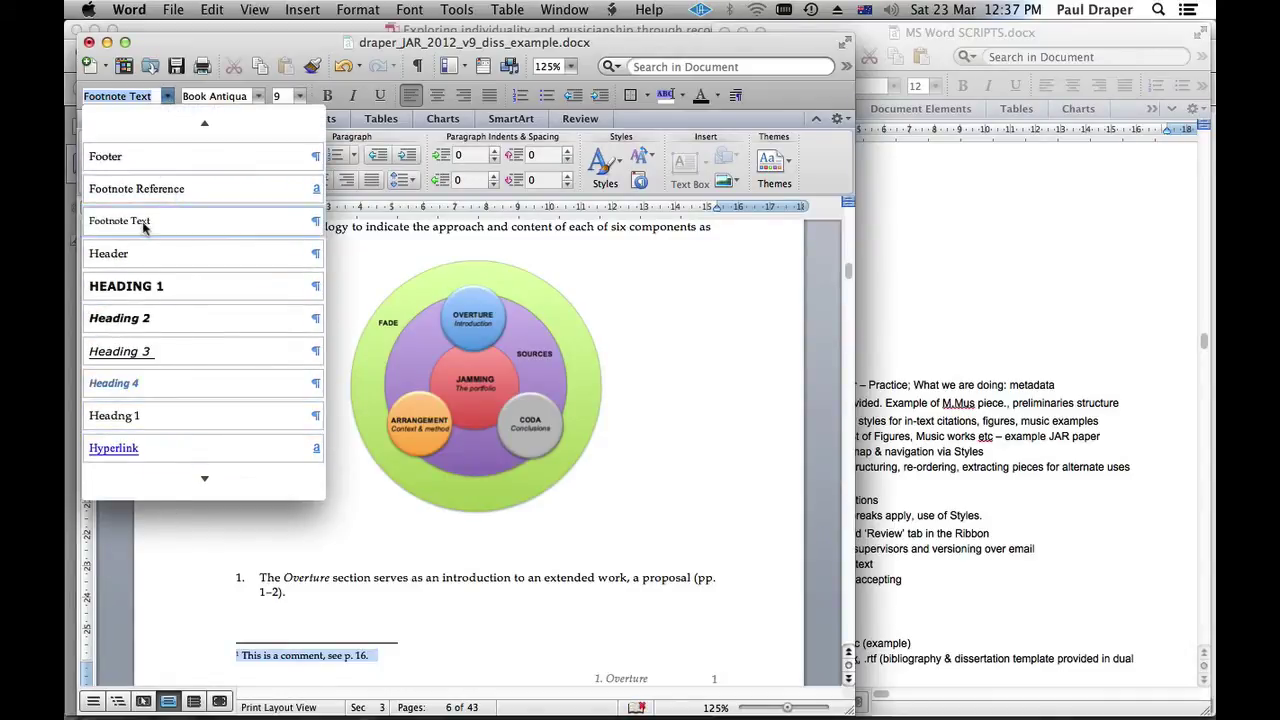
scroll(204, 300, "down", 10)
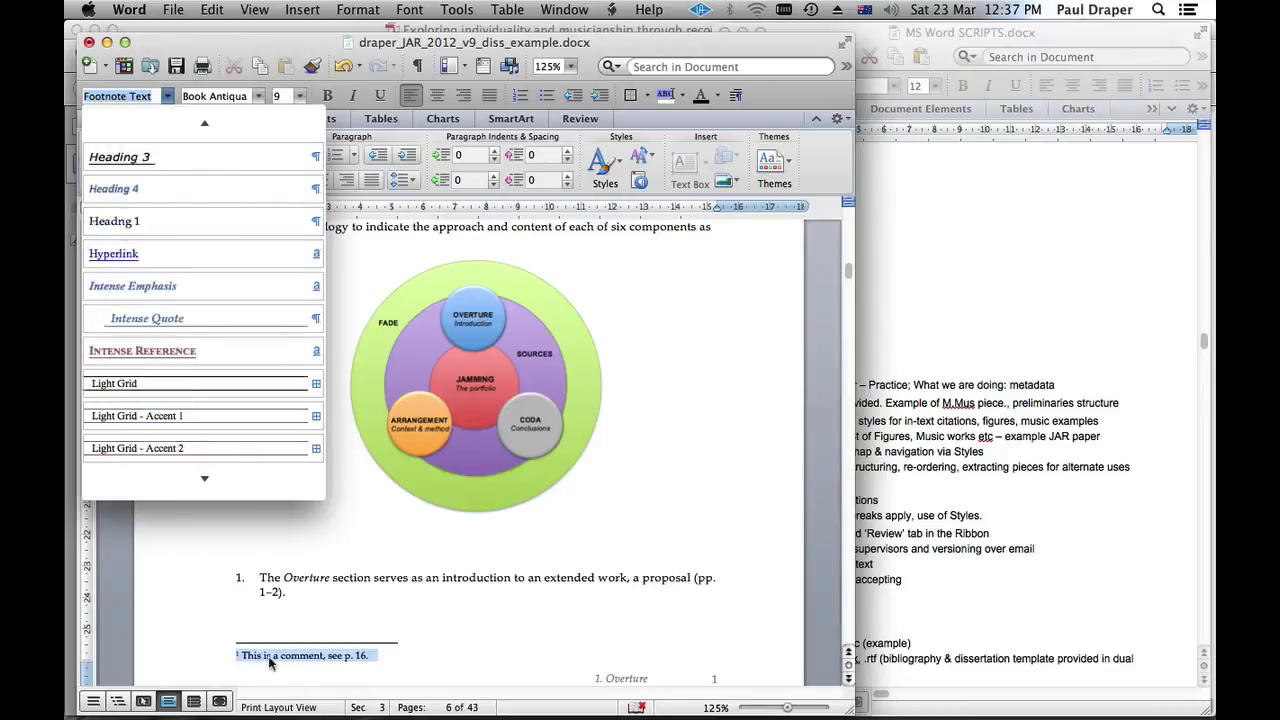
left_click(430, 617)
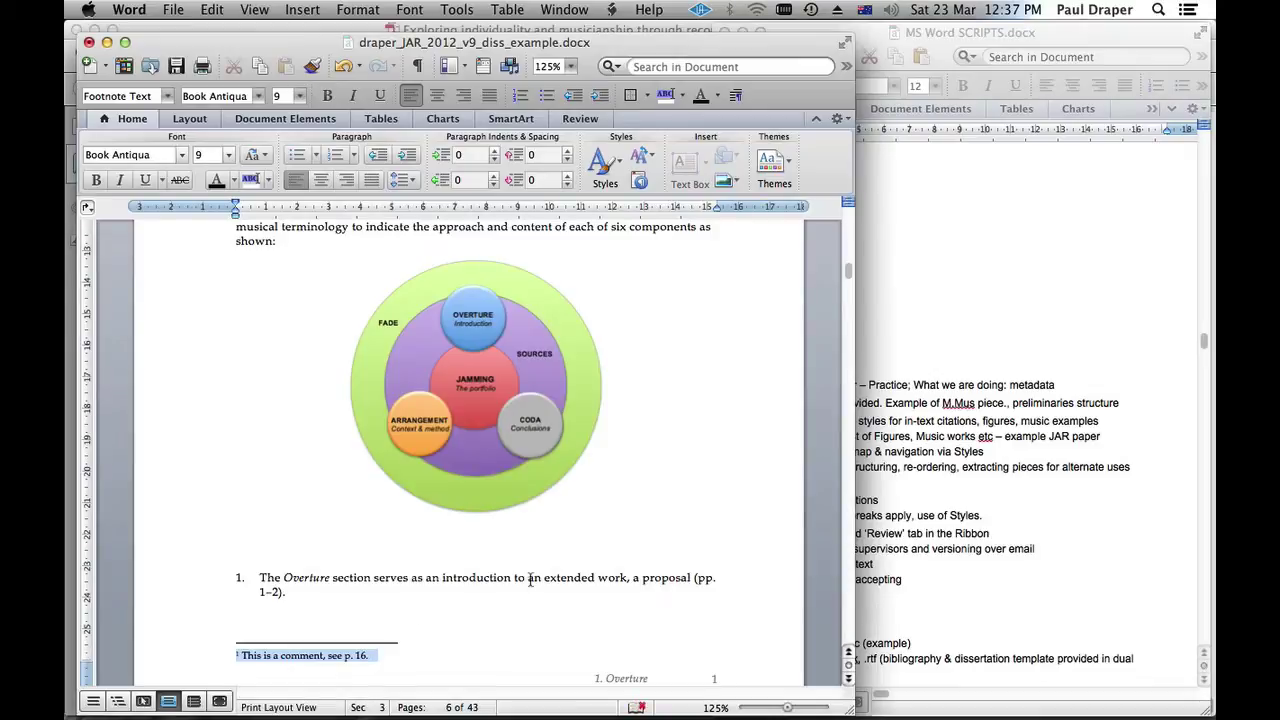
- Set the zoom to 75% and select most of the existing footnote's text on the first page of the Arrangement section
scroll(531, 588, "down", 1)
scroll(848, 623, "down", 15)
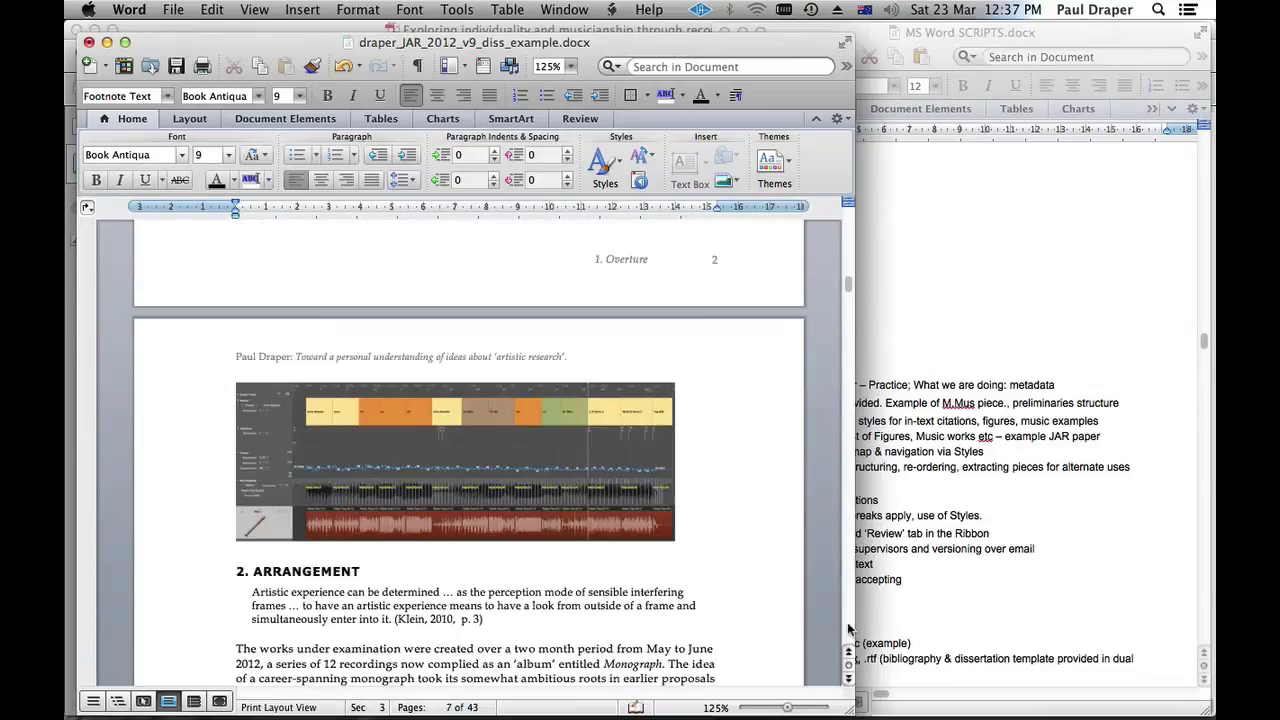
left_click(572, 66)
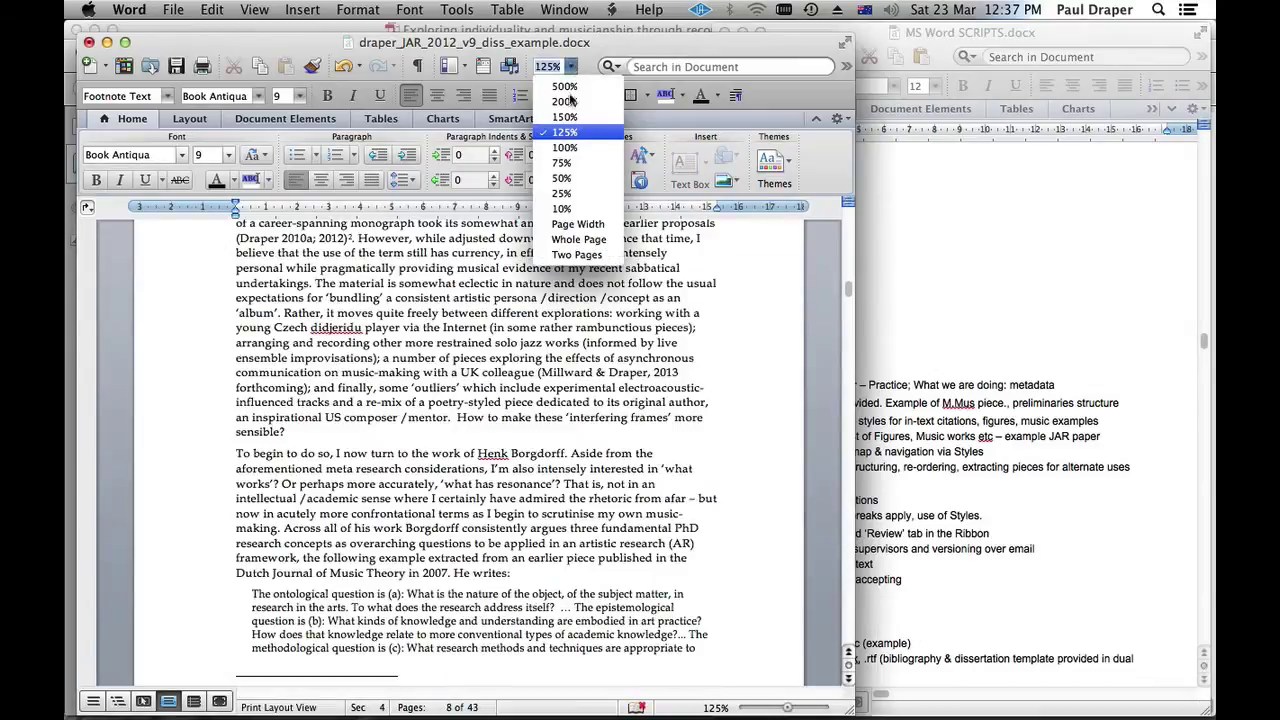
left_click(570, 160)
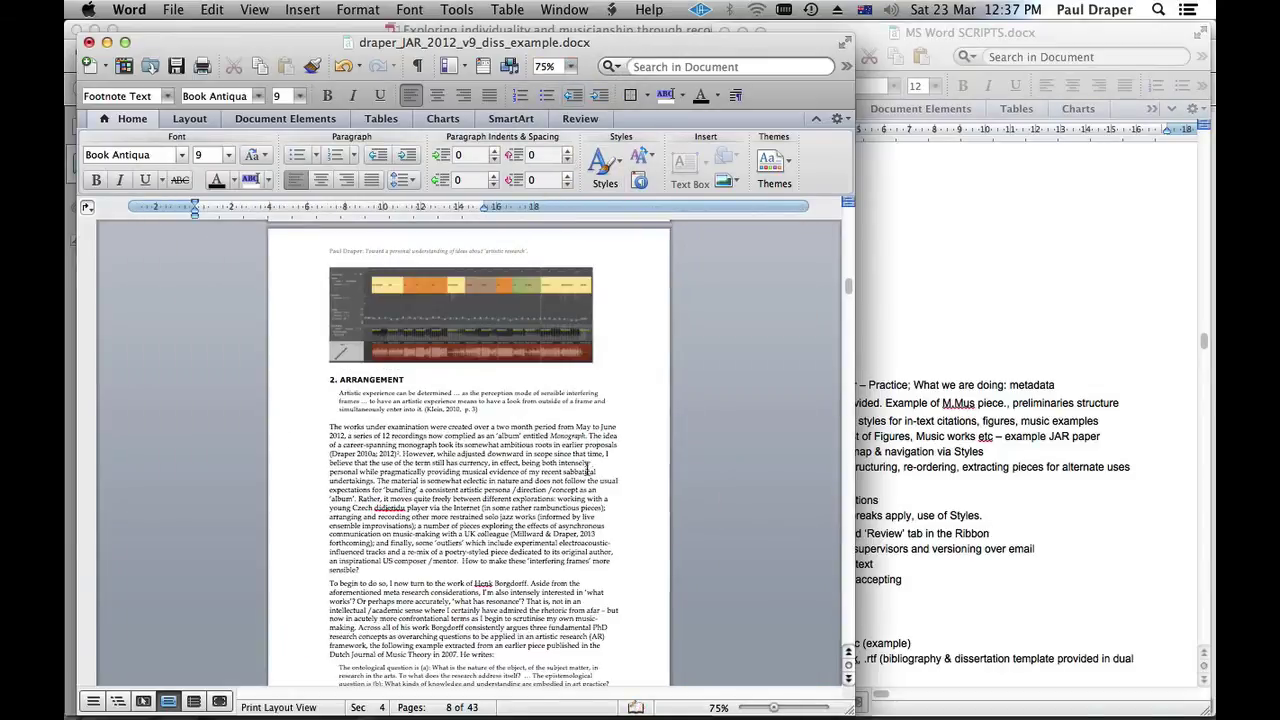
scroll(587, 457, "down", 5)
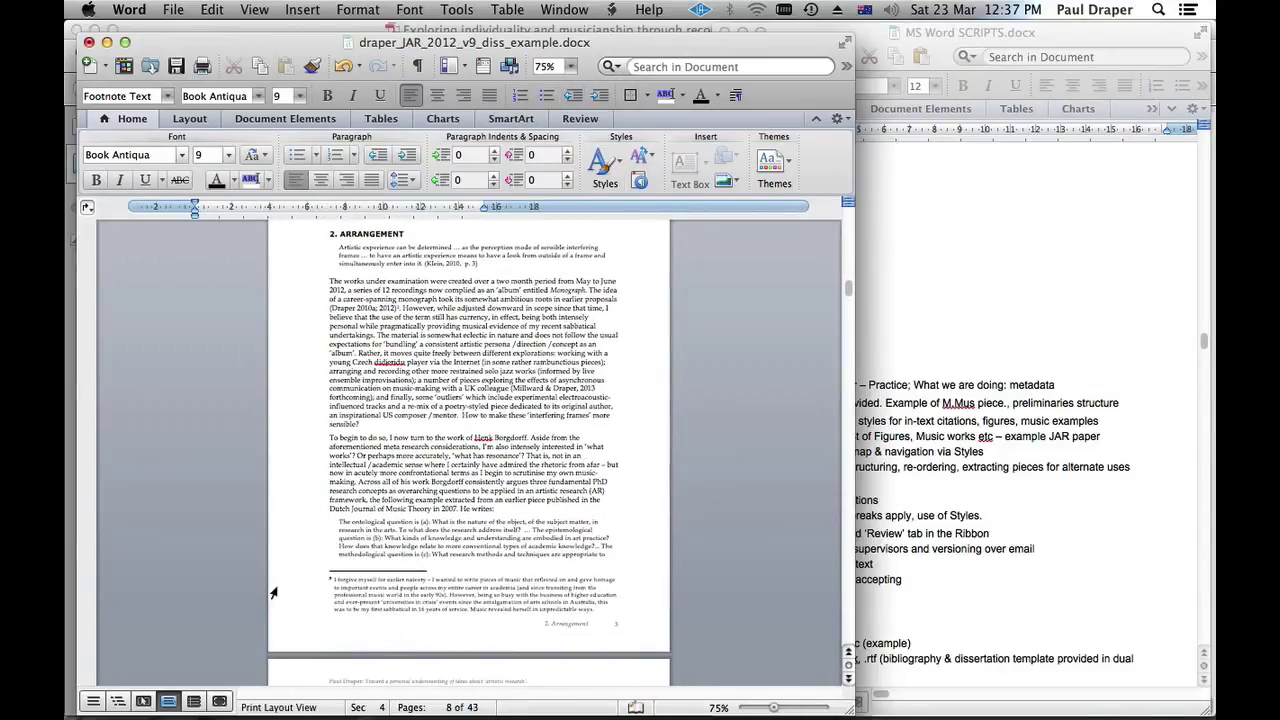
left_click_drag(274, 592, 290, 618)
scroll(345, 563, "down", 10)
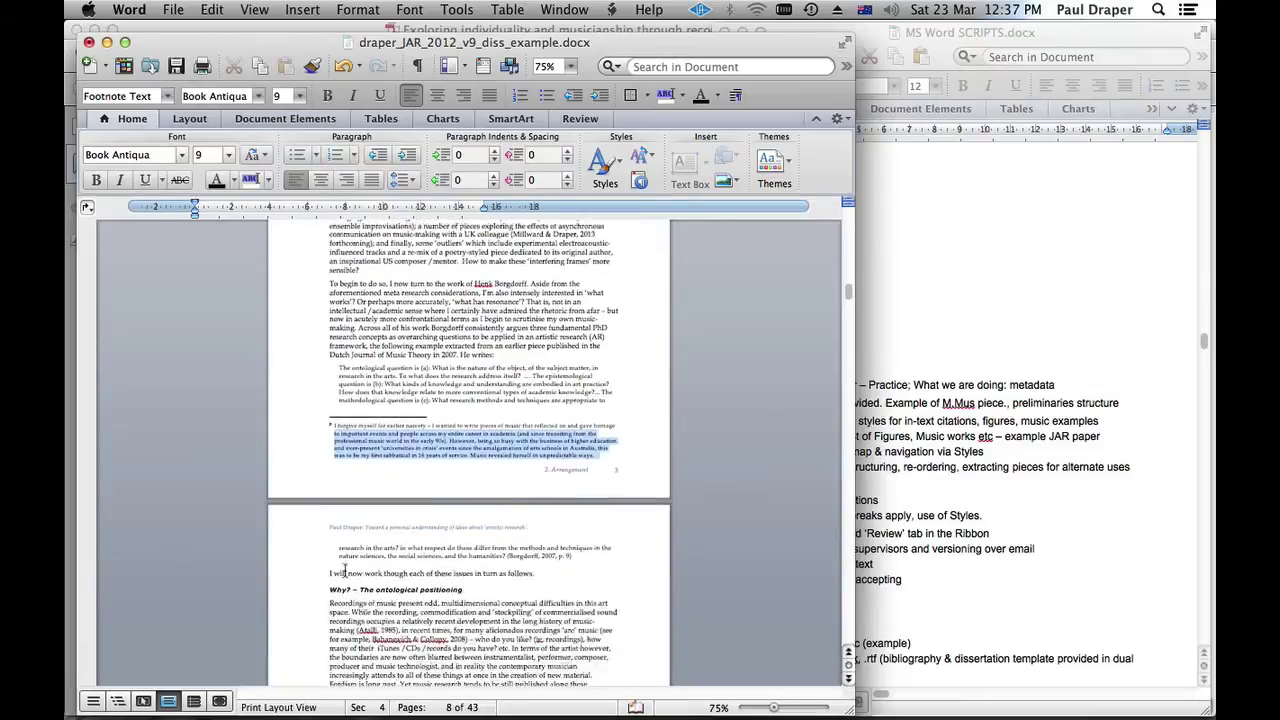
- Select the two footnotes on page 5 of the Arrangement section and set the zoom to 125%
scroll(345, 565, "down", 15)
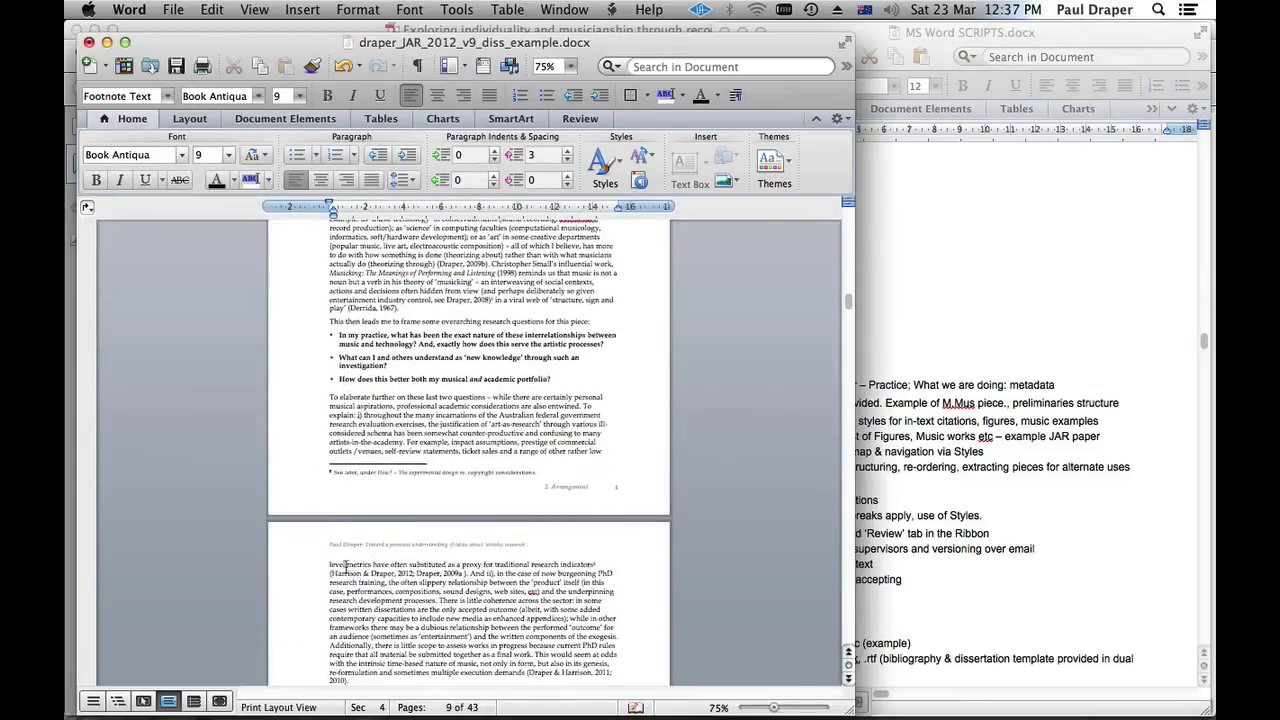
scroll(345, 565, "down", 4)
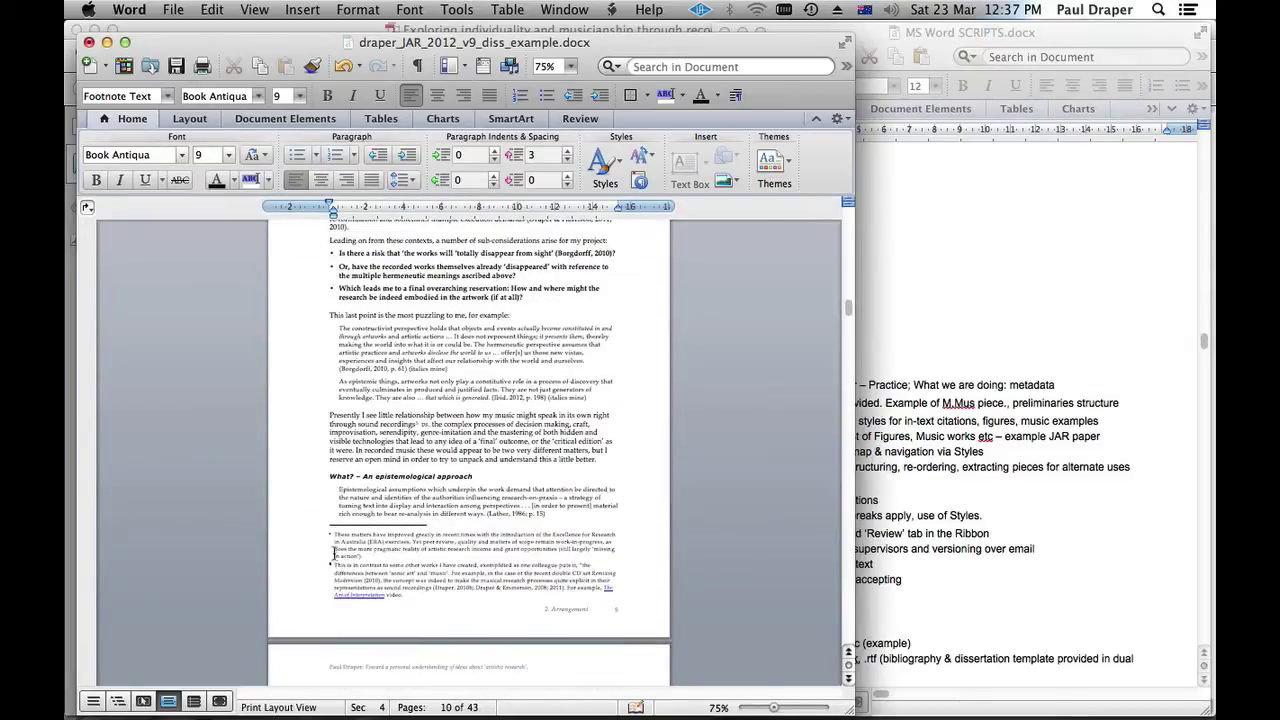
left_click_drag(292, 538, 311, 591)
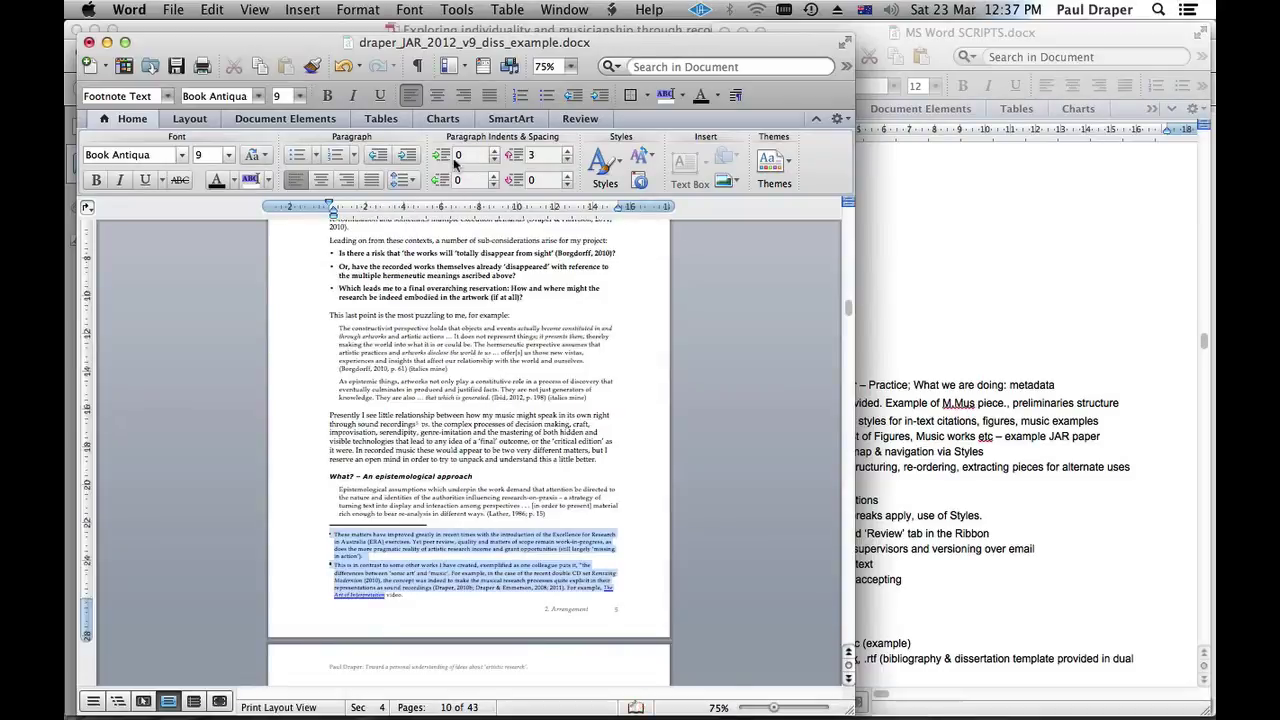
left_click(571, 67)
left_click(565, 132)
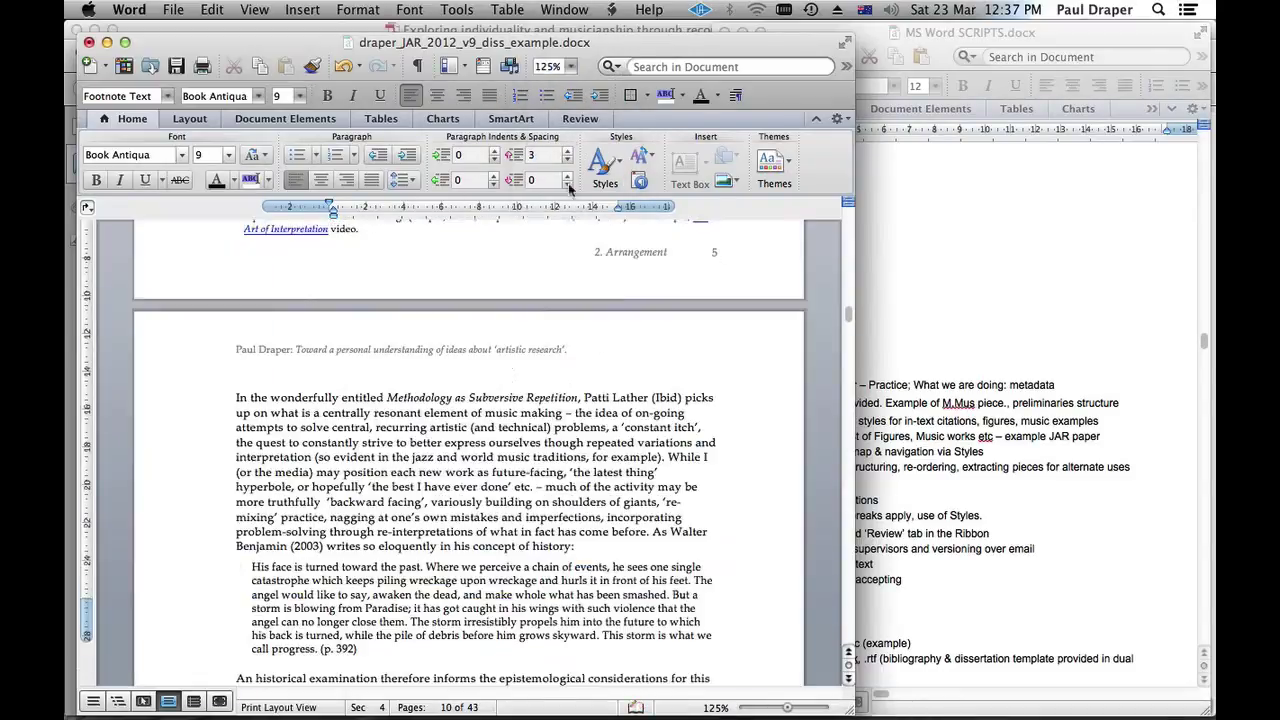
- Select the body paragraph starting "In the wonderfully entitled" and the two footnotes on the page before it to compare their text formatting
scroll(509, 374, "up", 5)
scroll(509, 374, "up", 2)
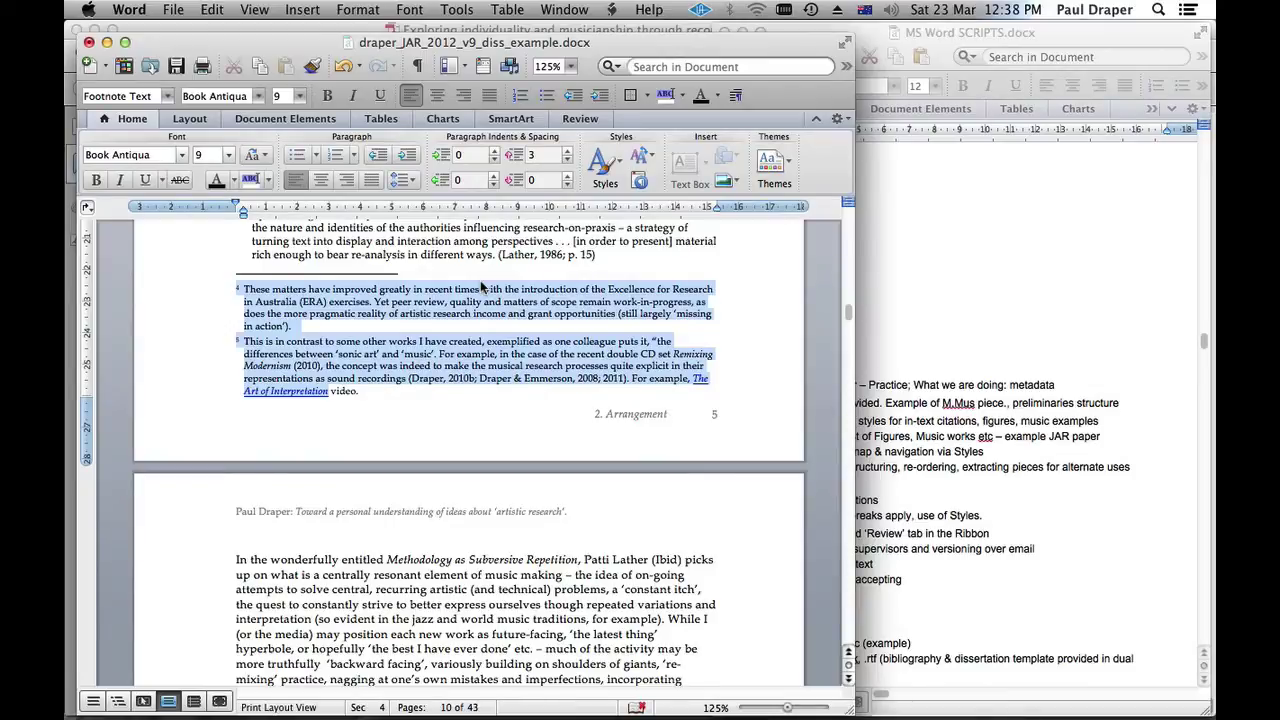
left_click_drag(200, 567, 240, 664)
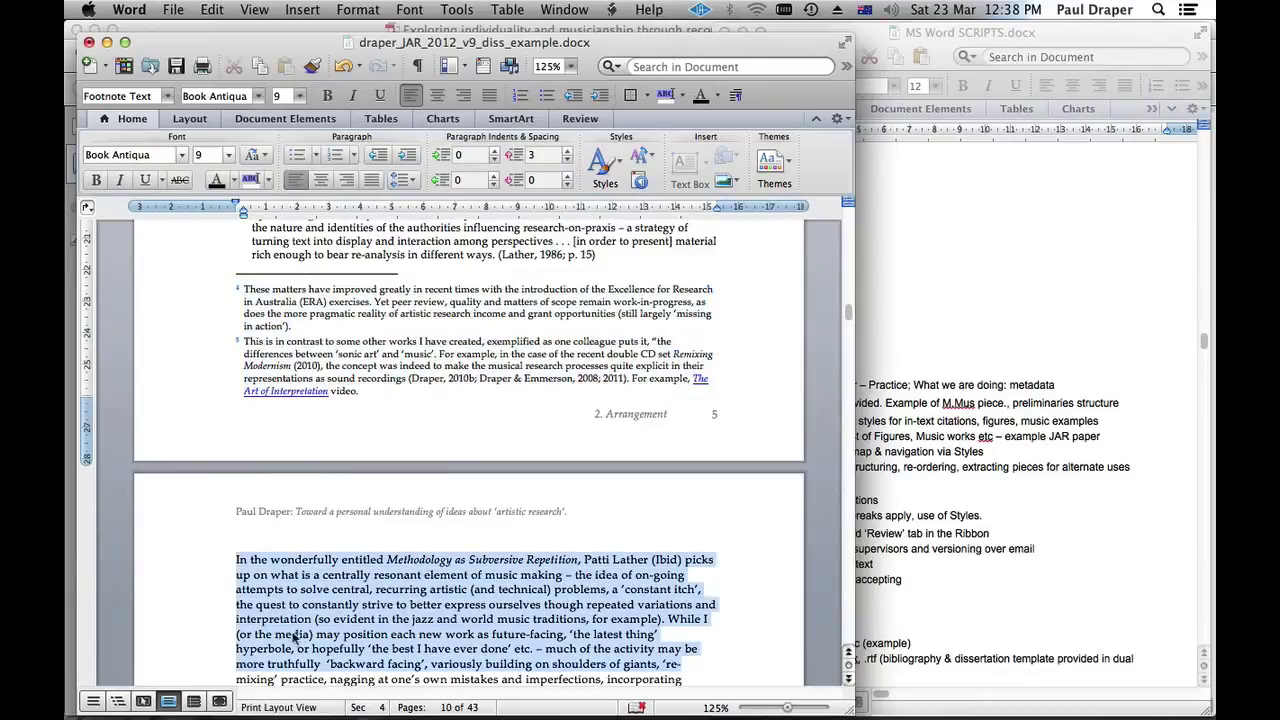
left_click_drag(197, 298, 232, 386)
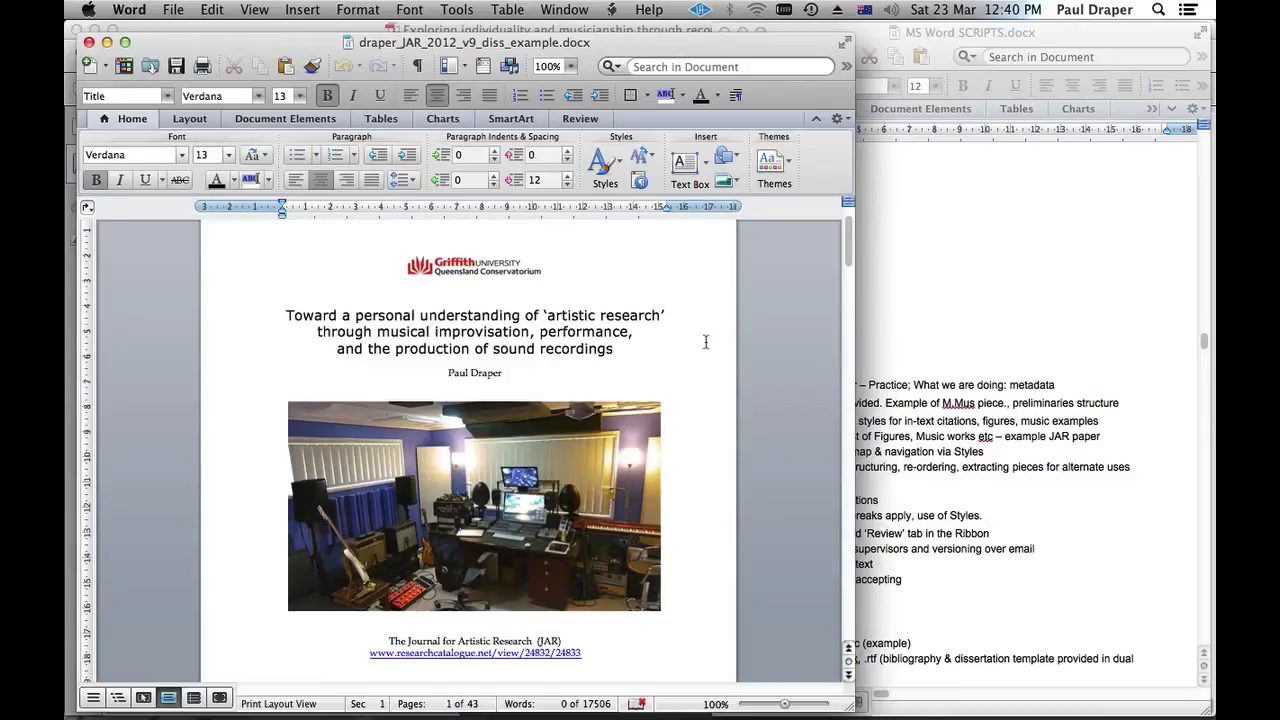
- Turn on Track Changes and look through the markup display modes, keeping Final Showing Markup
left_click(582, 119)
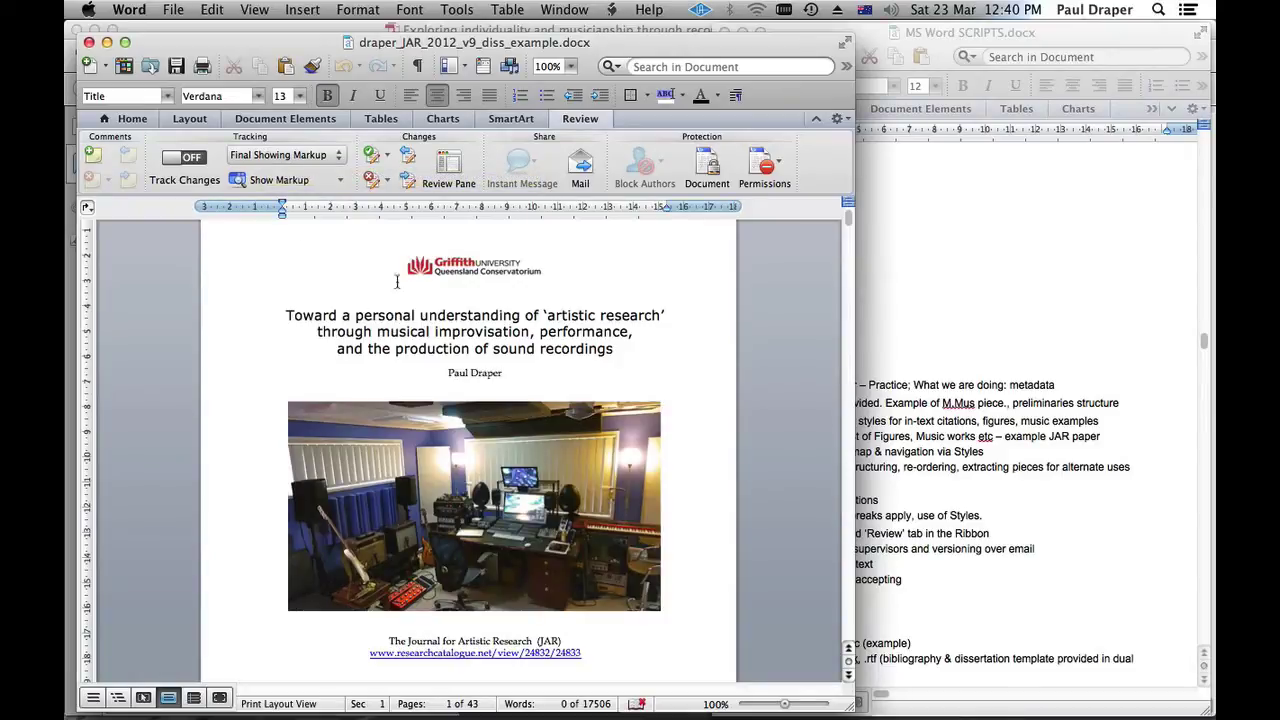
left_click(192, 158)
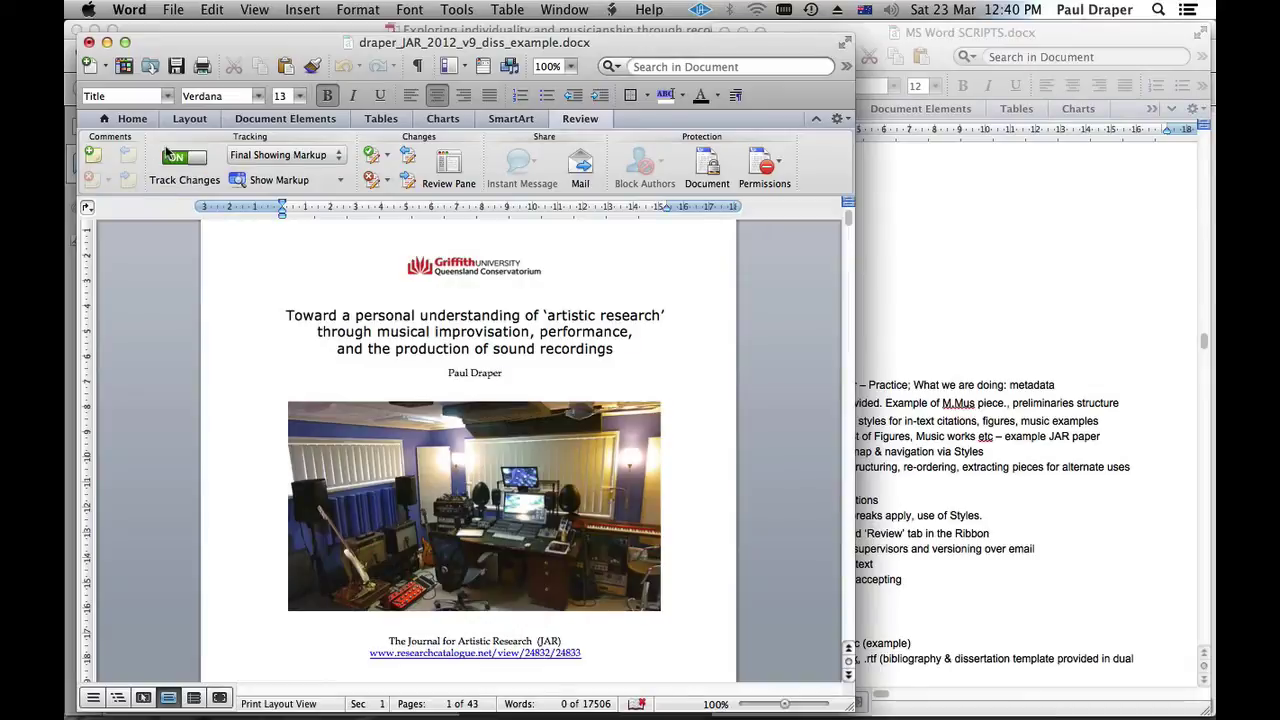
left_click(327, 160)
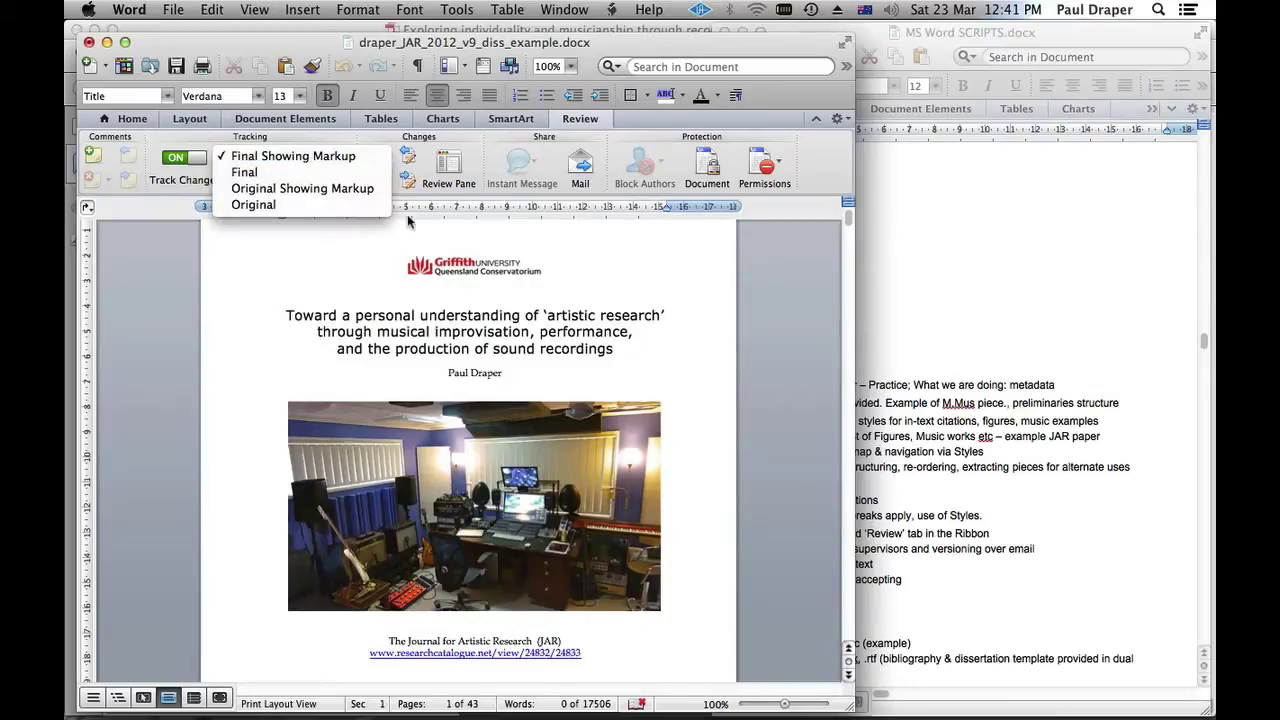
left_click(329, 290)
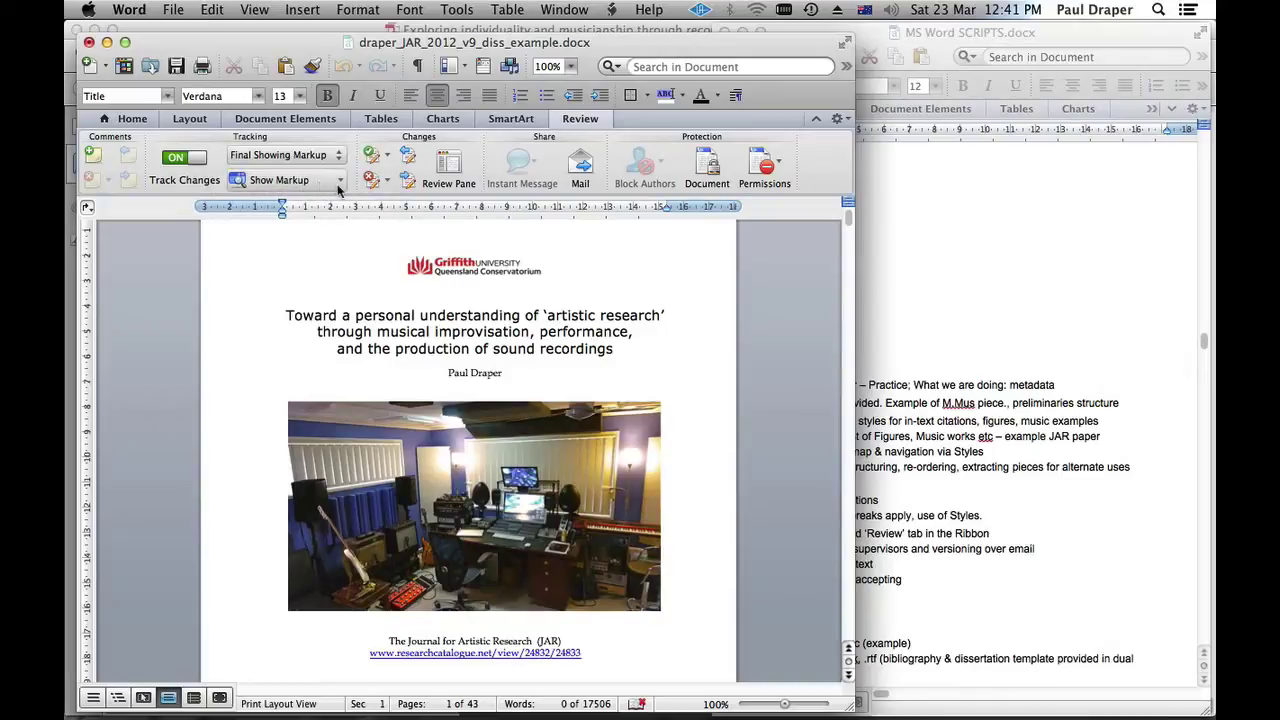
- Review the Show Markup options, including Reviewers, and the Track Changes preferences, accepting the preferences as they are
left_click(324, 183)
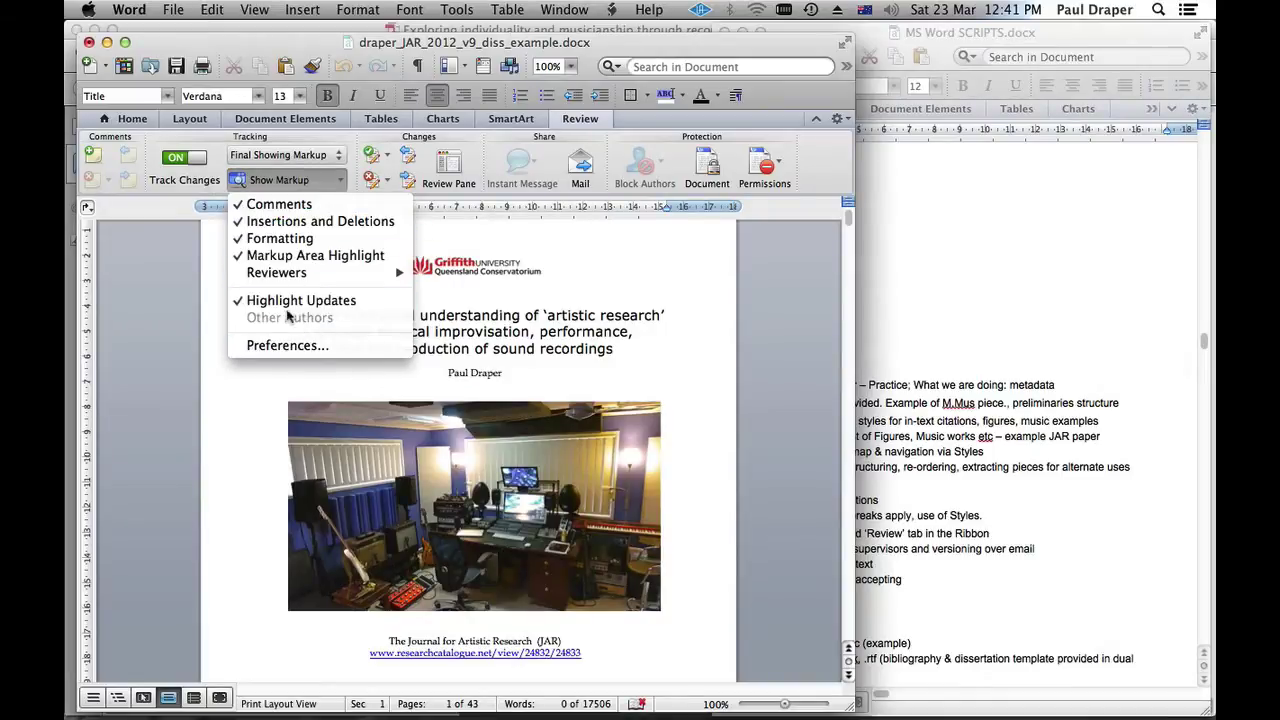
mouse_move(293, 278)
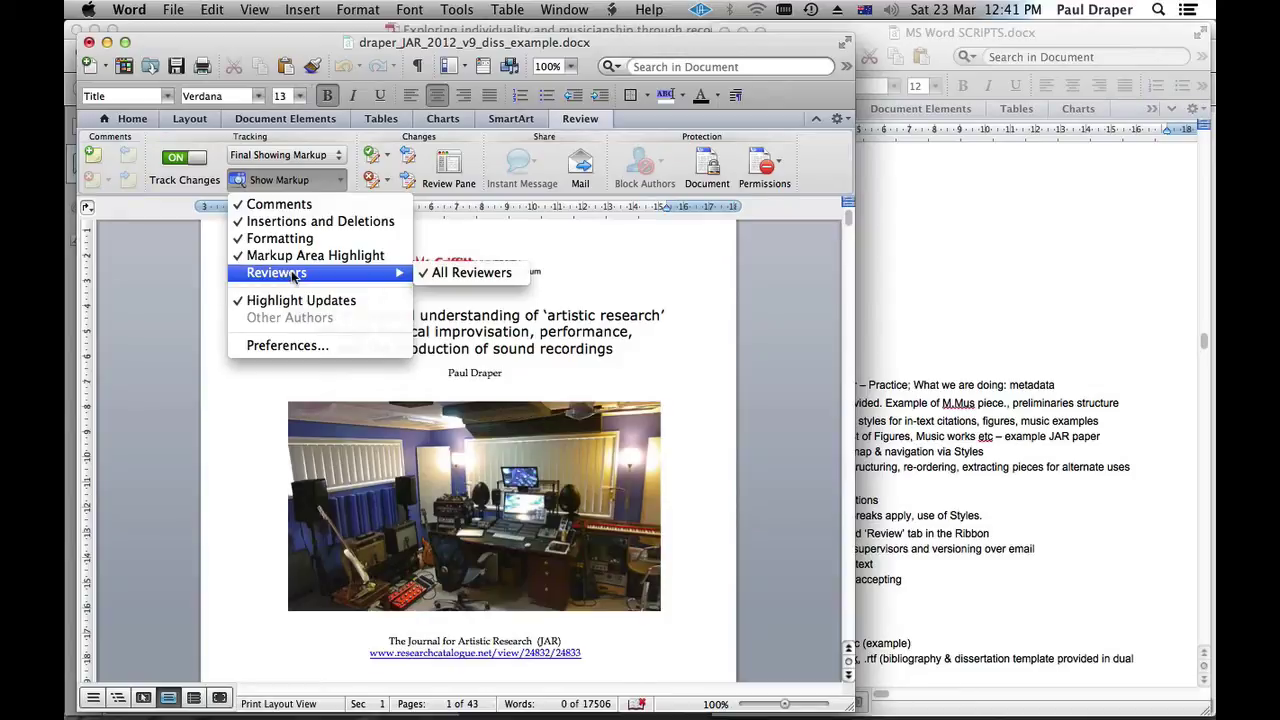
left_click(287, 345)
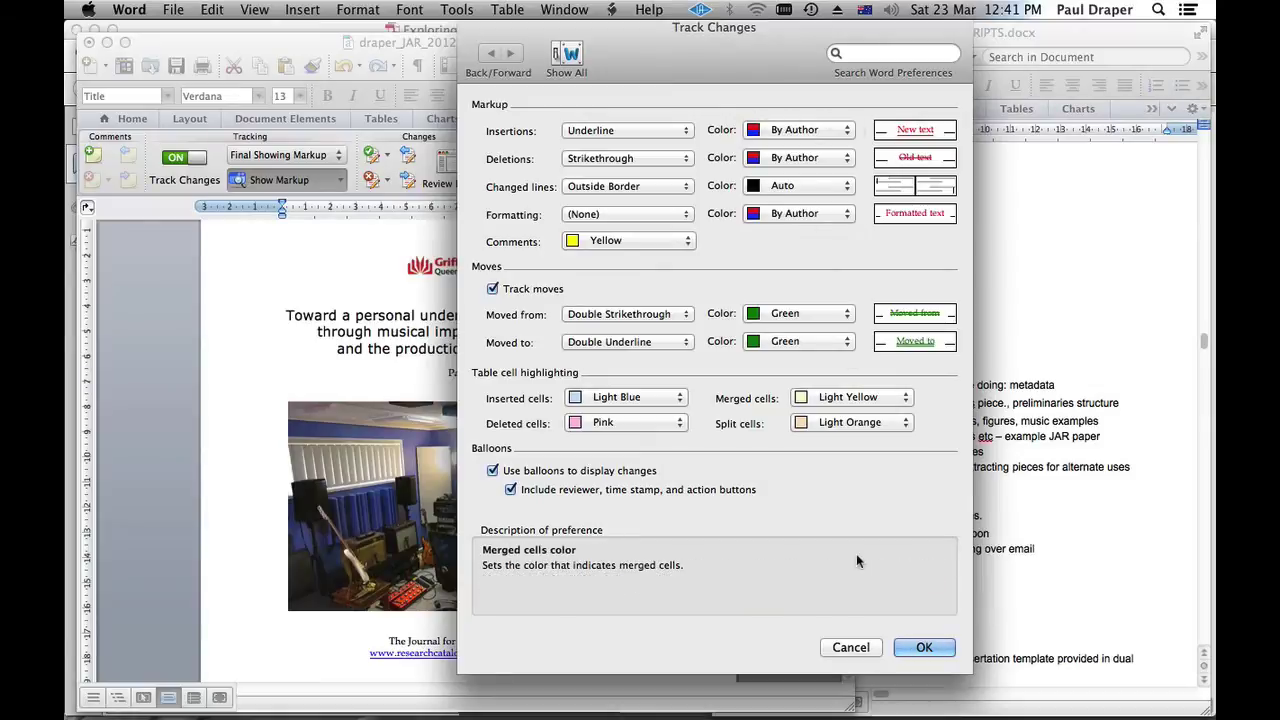
left_click(918, 647)
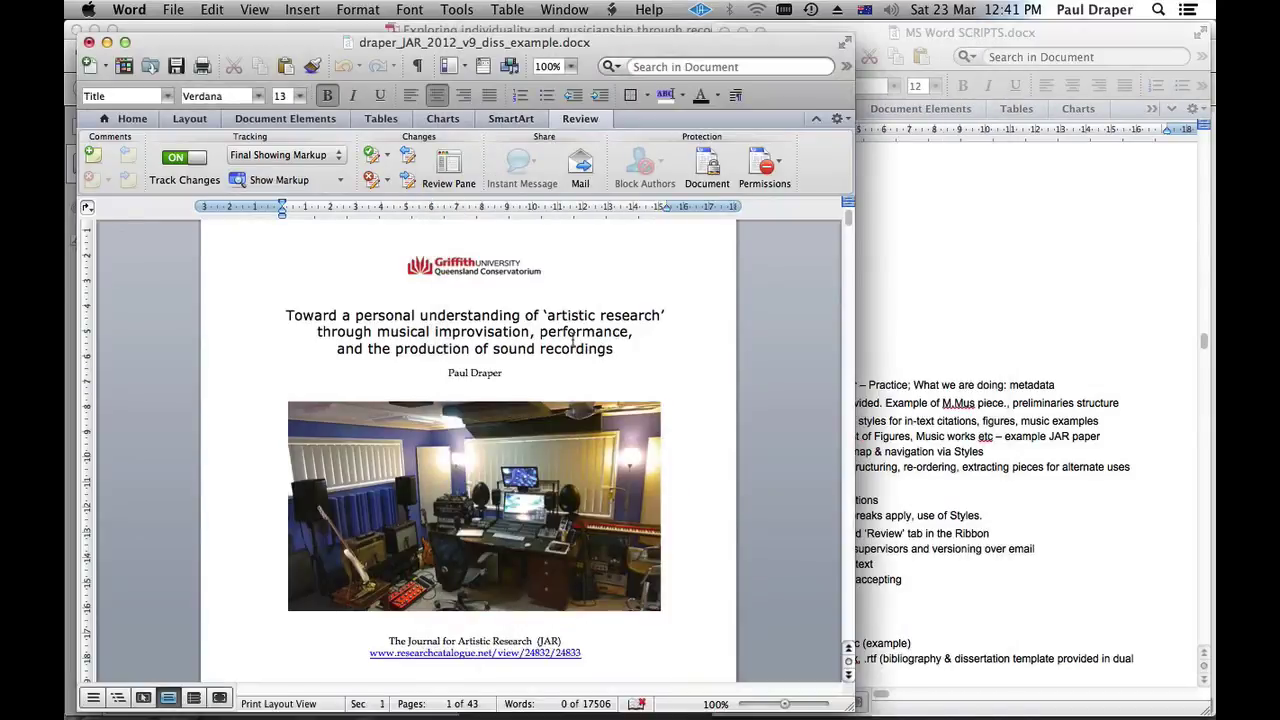
- Add a comment reading "Are you really sure?" to the whole Abstract paragraph
scroll(572, 340, "down", 4)
scroll(572, 338, "down", 10)
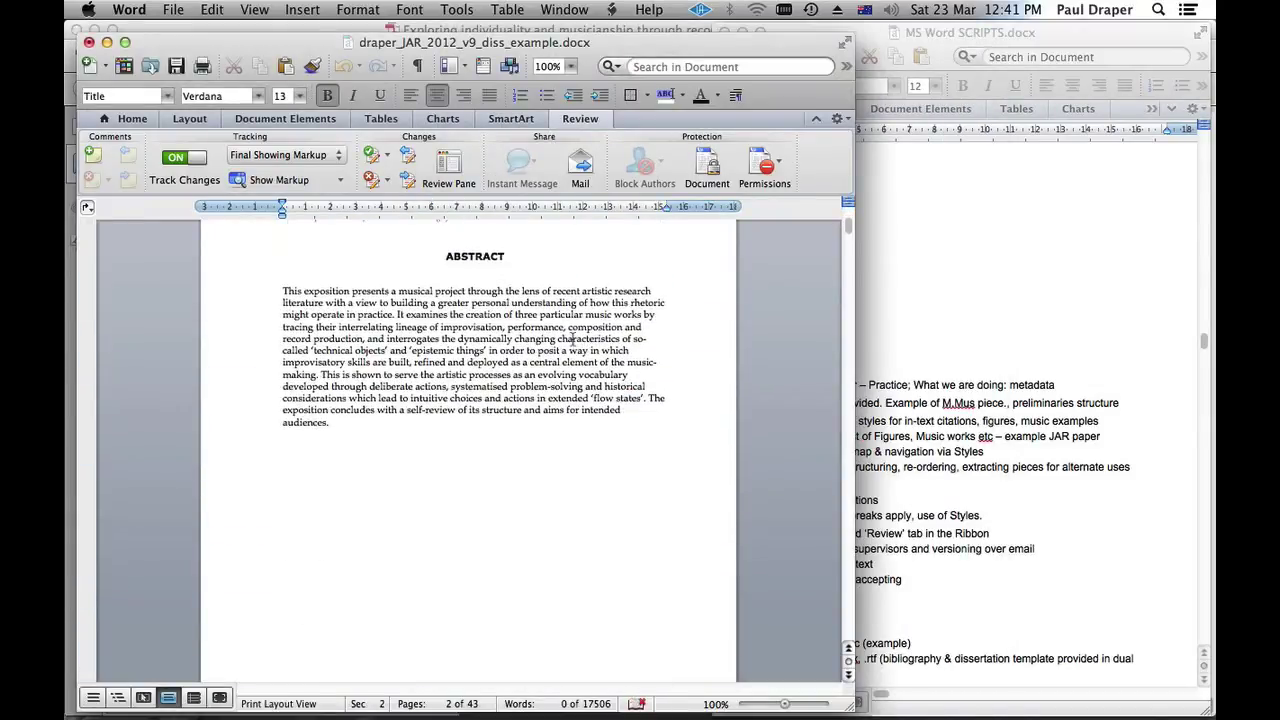
scroll(572, 340, "up", 2)
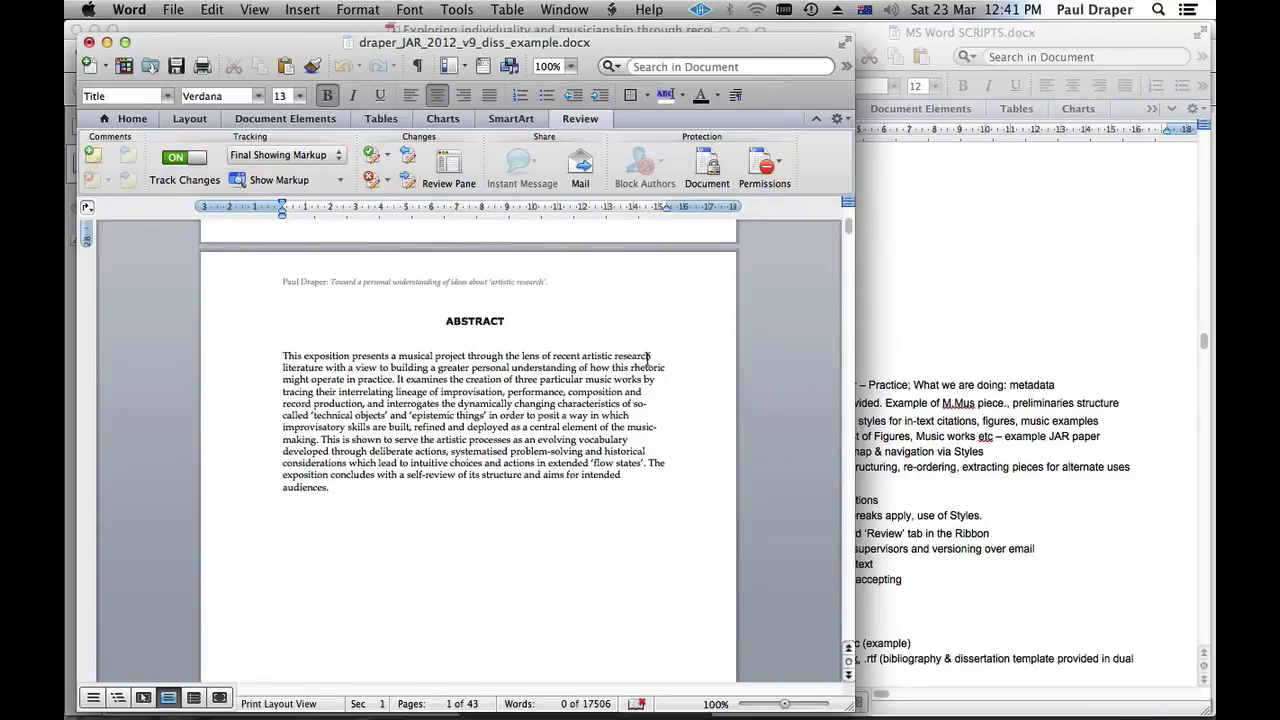
left_click(651, 356)
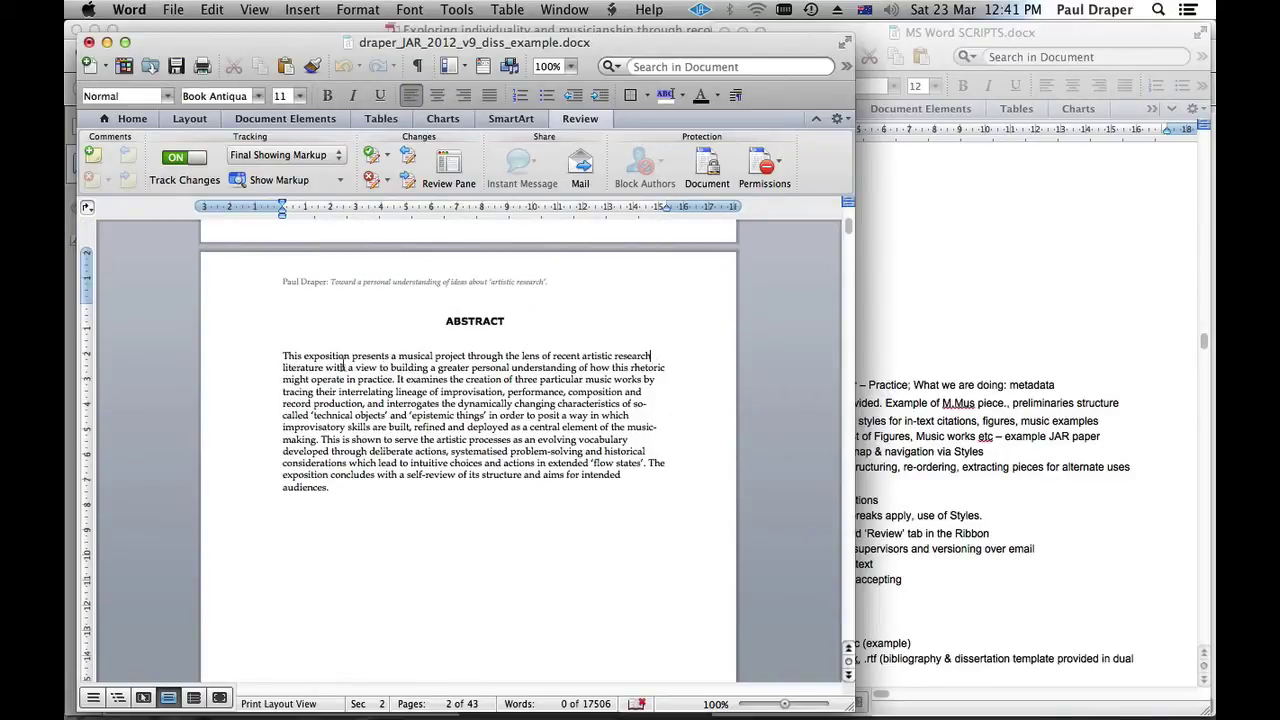
left_click_drag(268, 362, 322, 490)
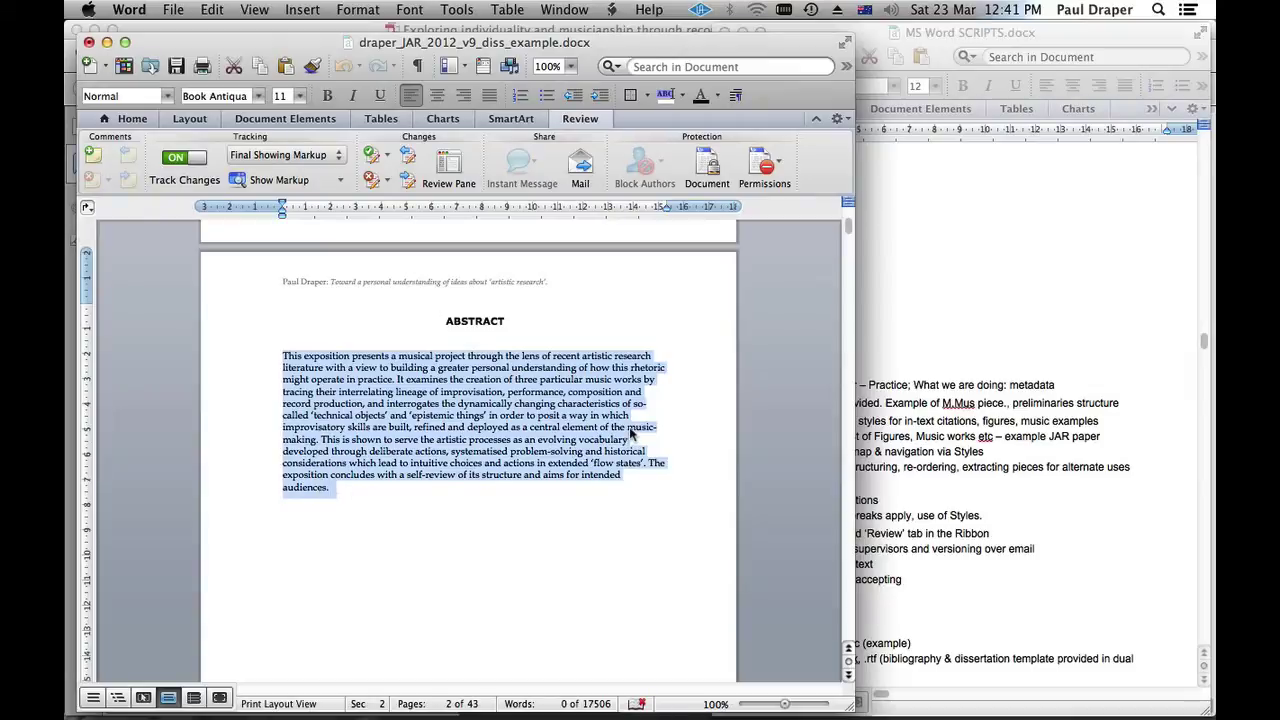
left_click(304, 12)
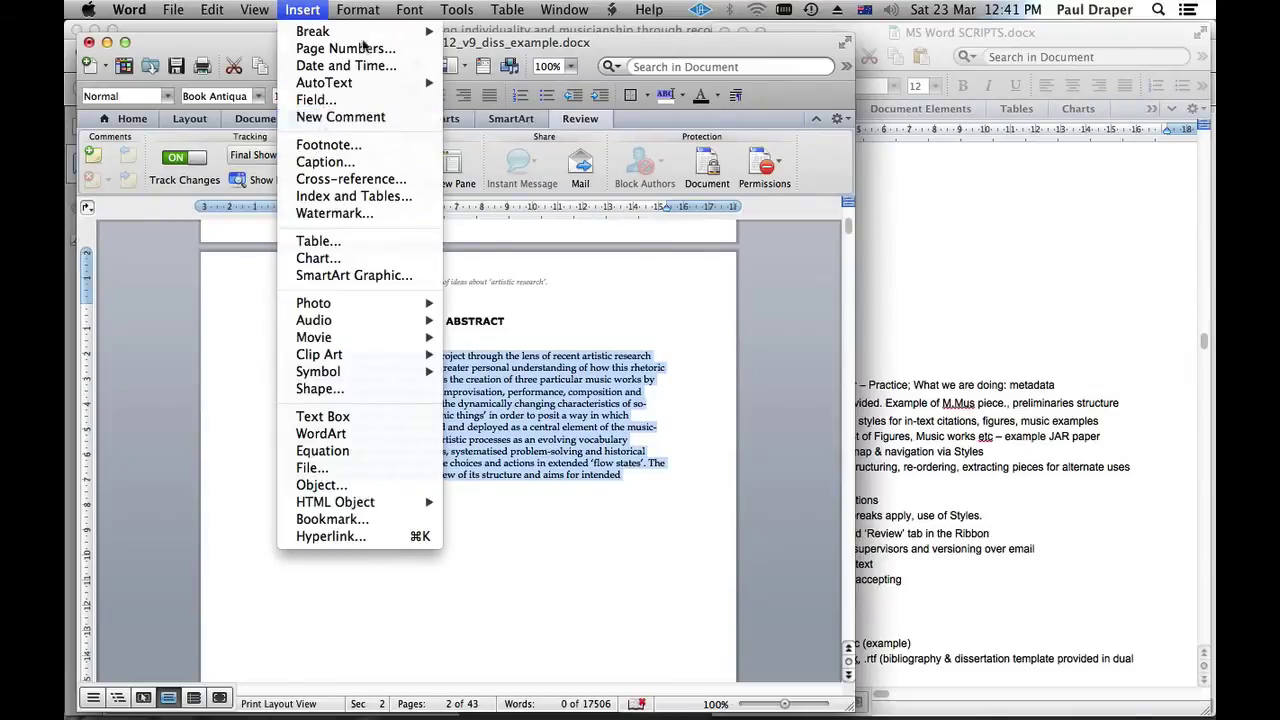
left_click(340, 117)
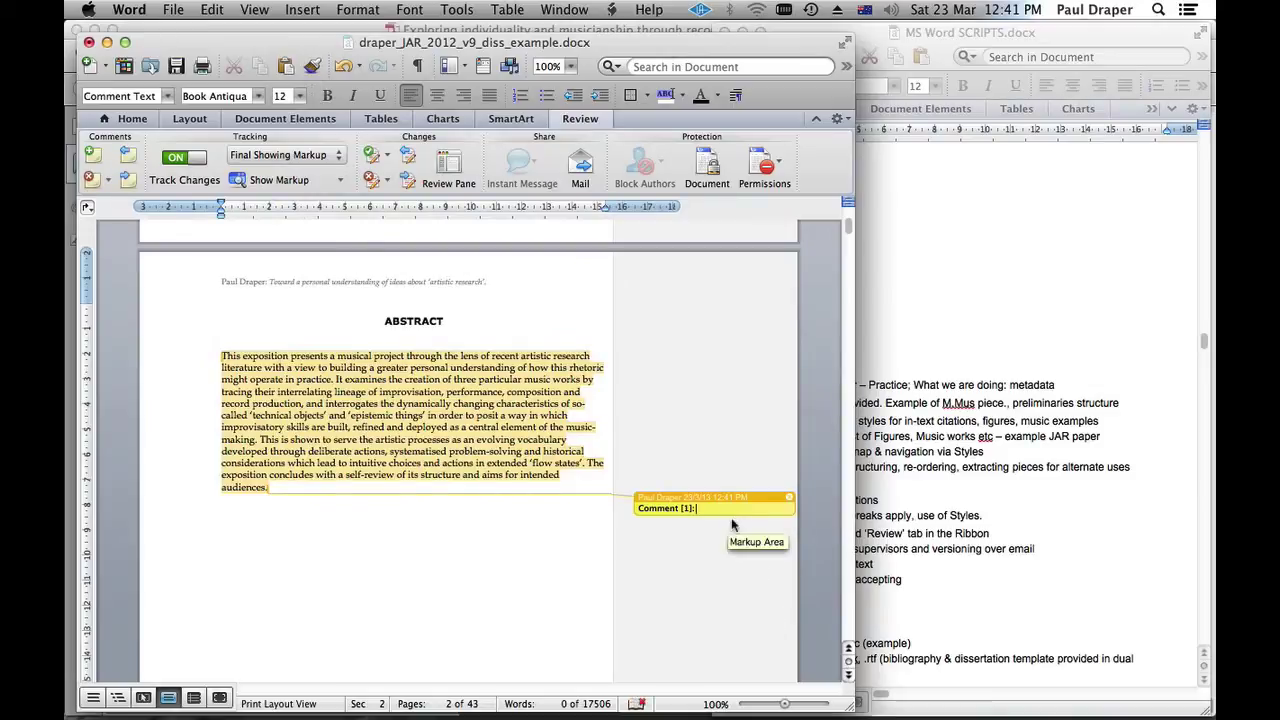
type("Are")
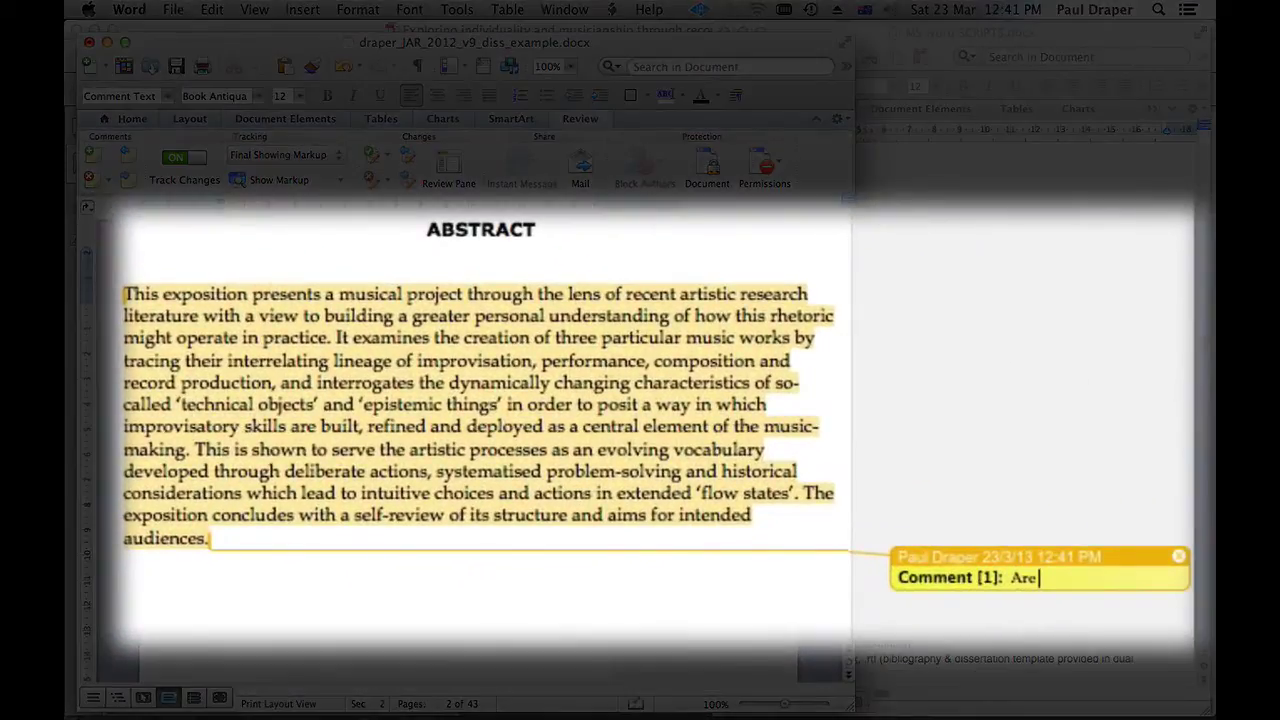
type(" you really sure?")
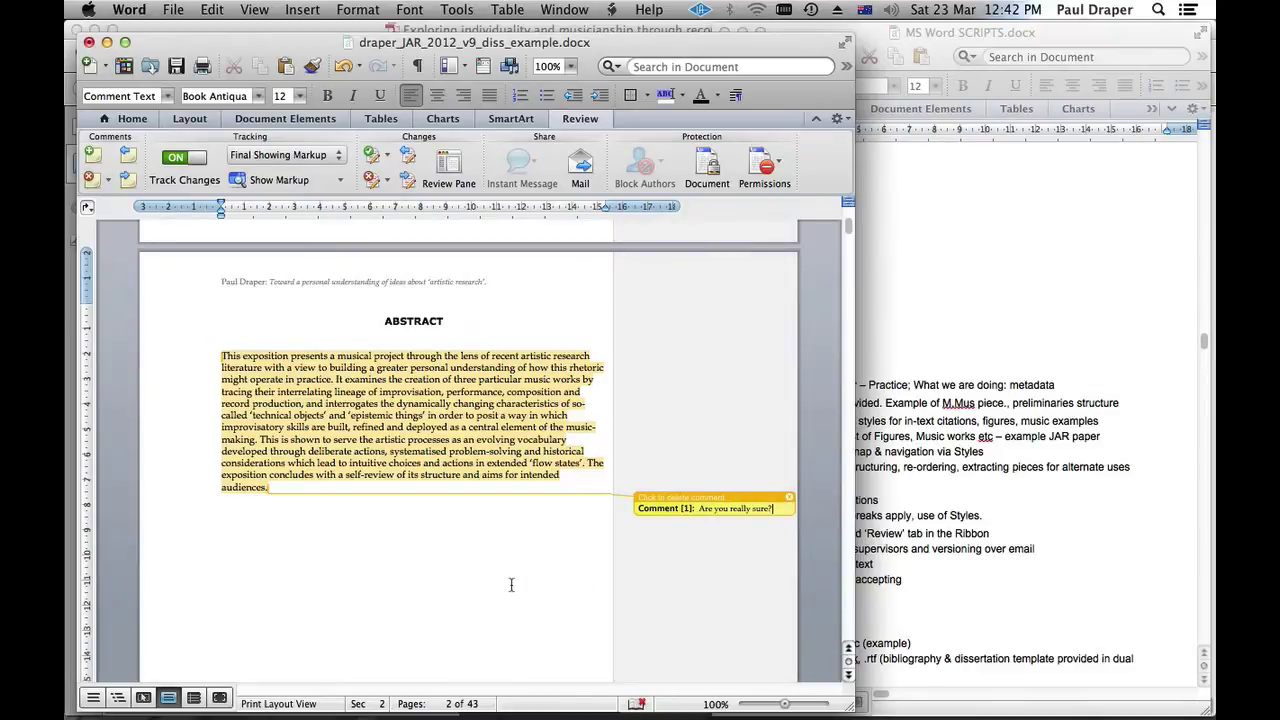
- Replace the word "synergies" with "energy" in the second paragraph of the Overture section as a tracked change
scroll(514, 586, "down", 10)
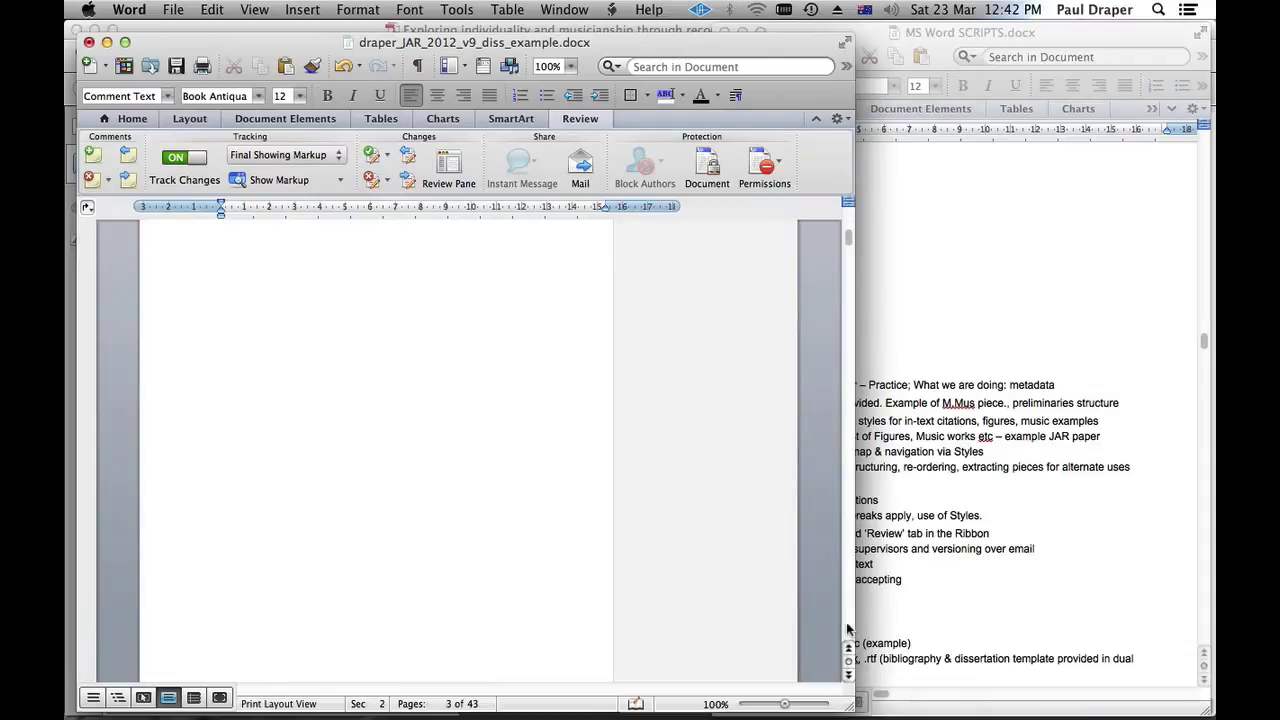
scroll(846, 622, "down", 15)
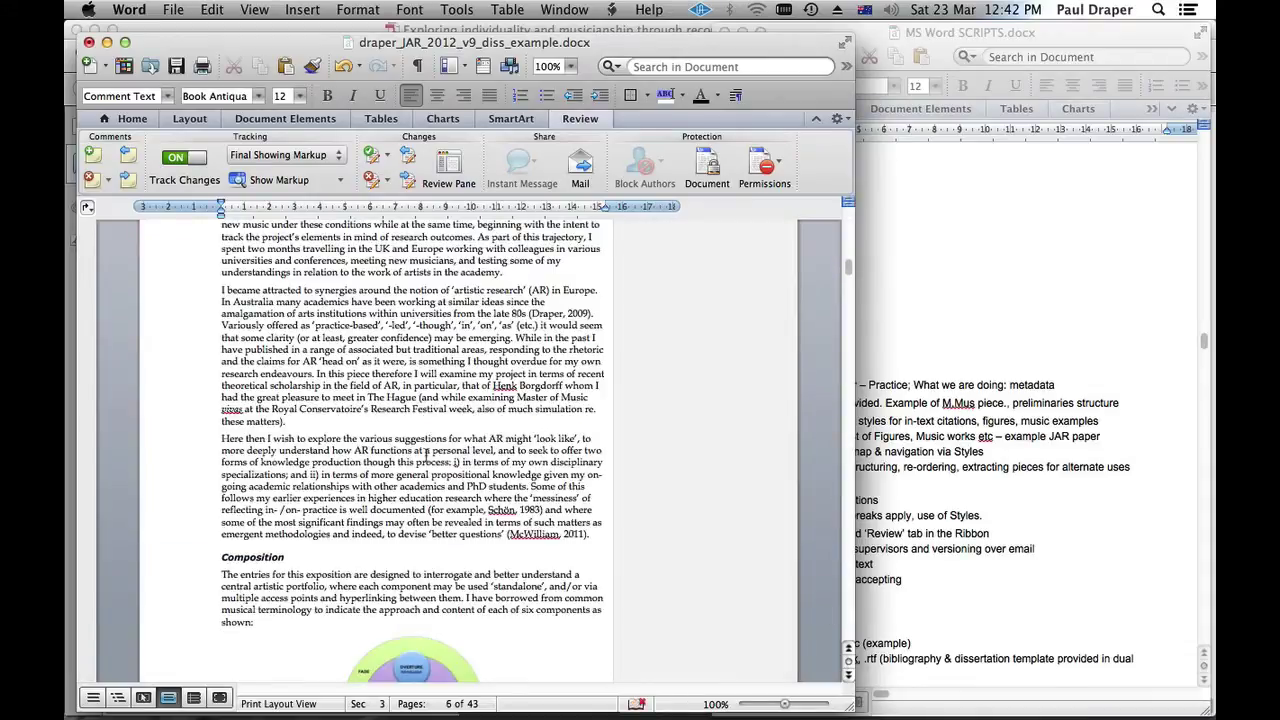
scroll(426, 455, "up", 2)
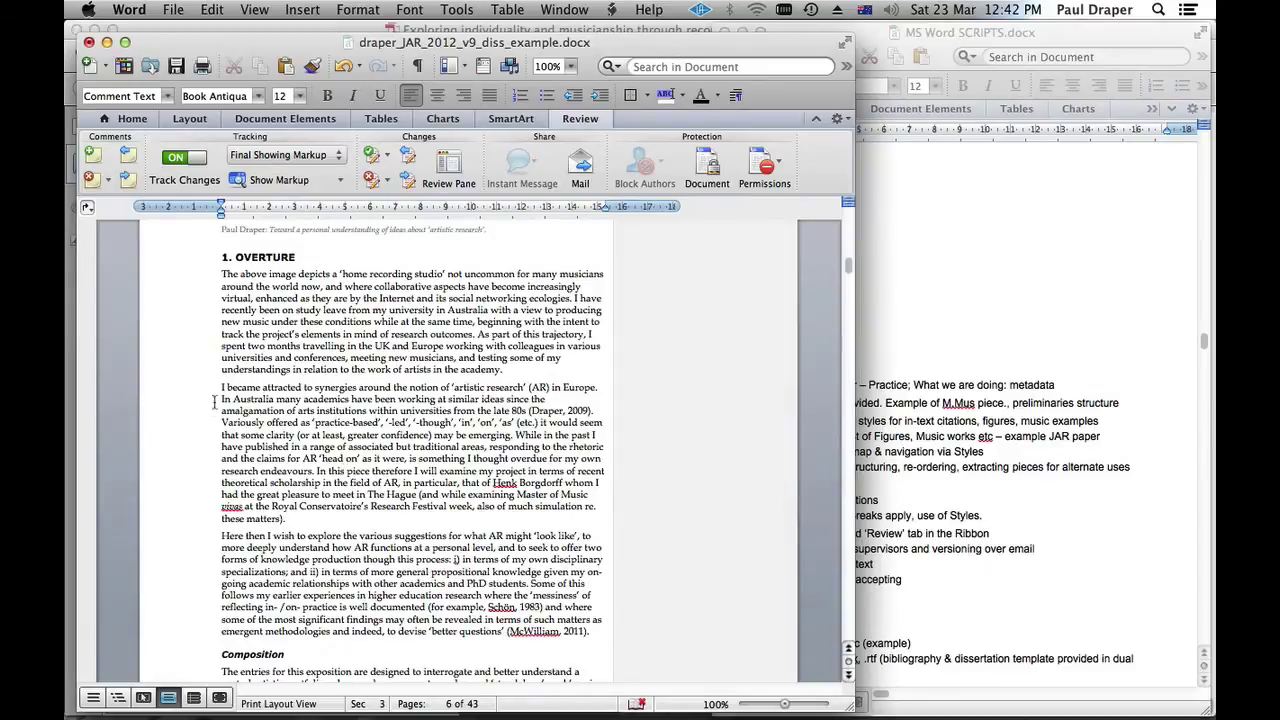
left_click_drag(191, 396, 588, 412)
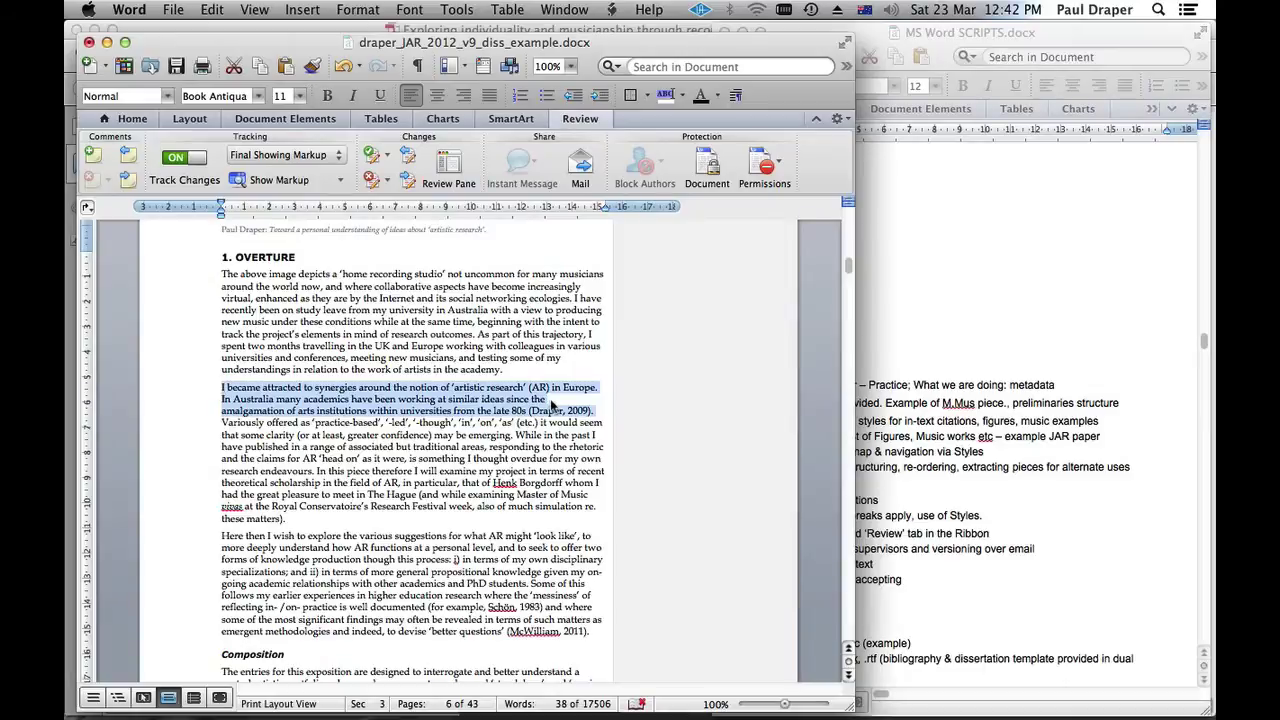
left_click(353, 393)
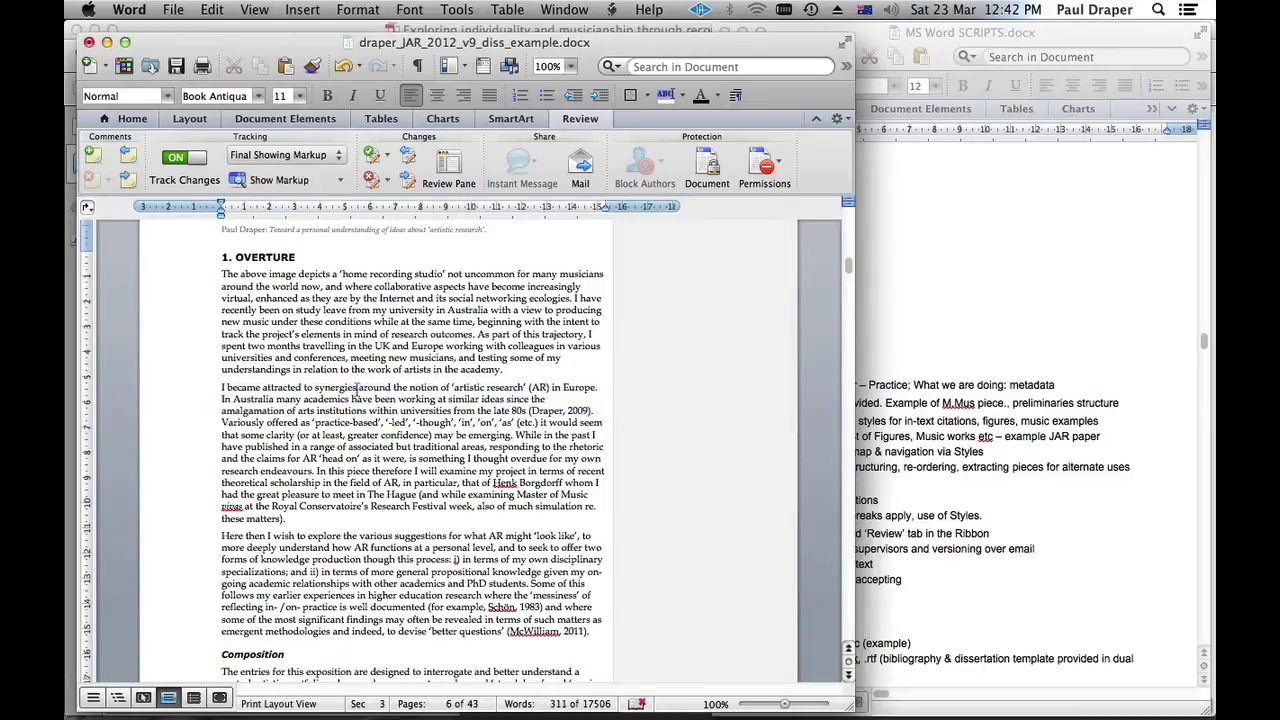
left_click_drag(356, 389, 316, 389)
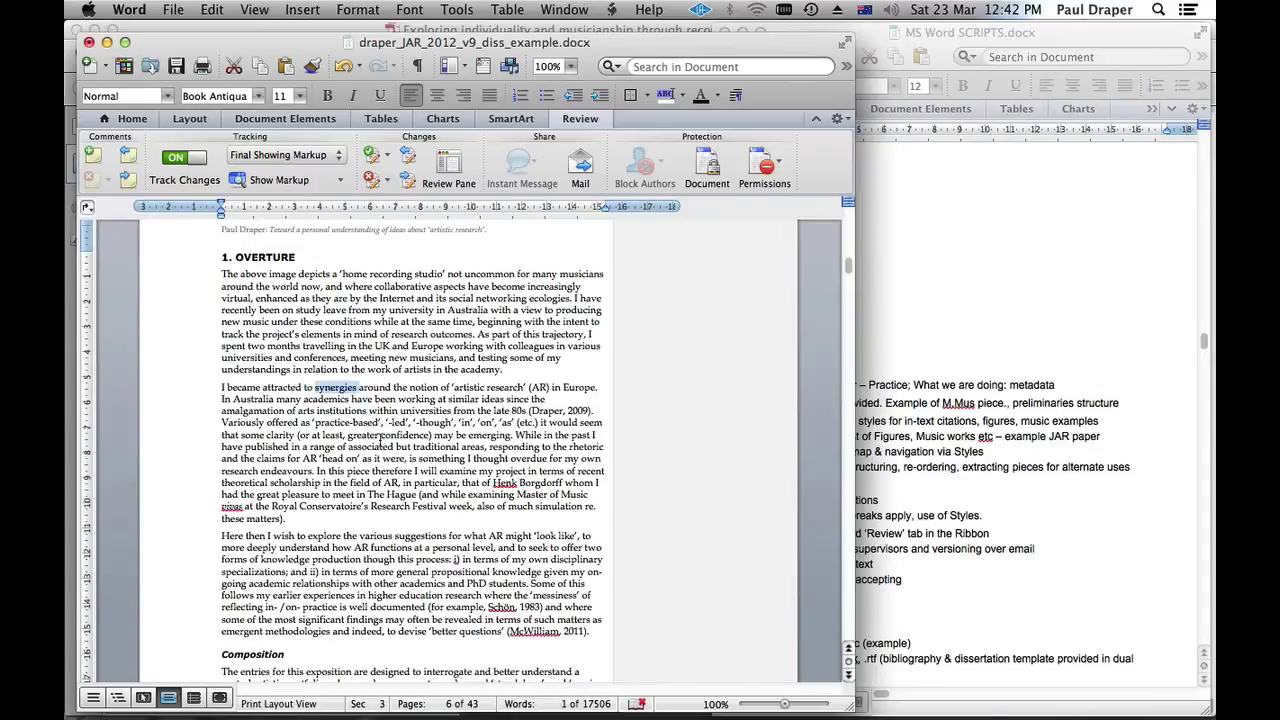
type("energy")
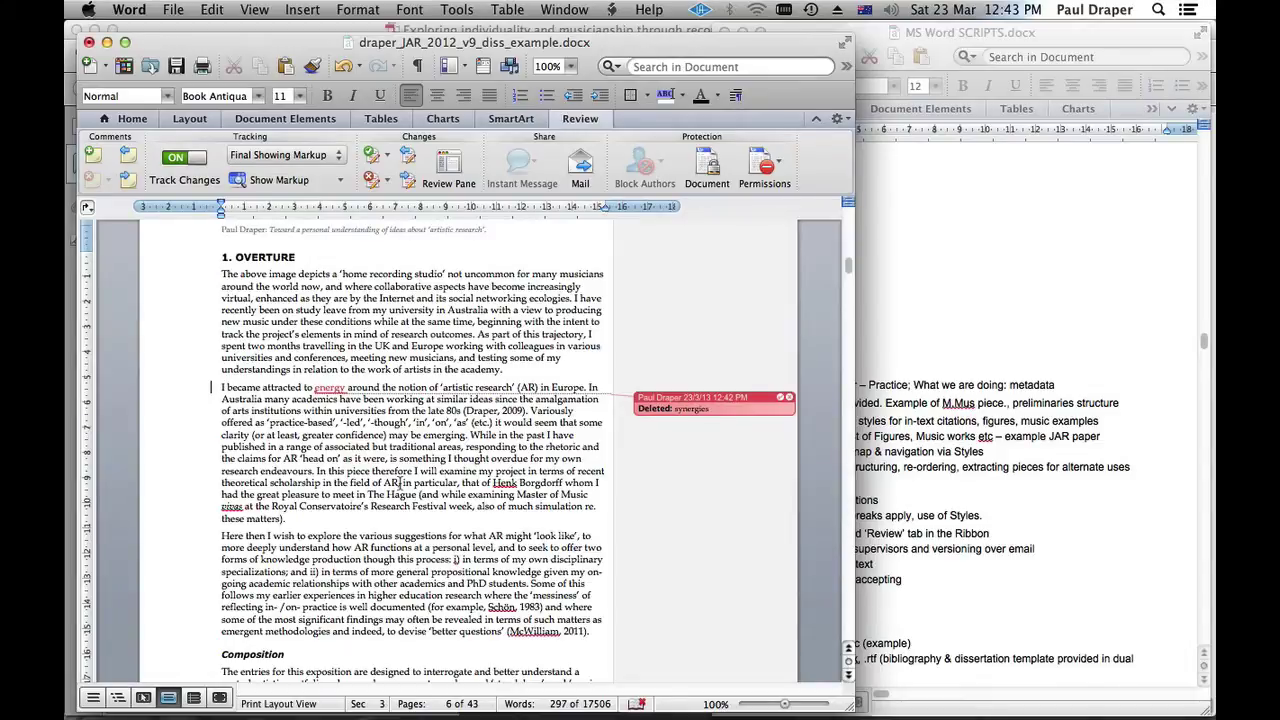
type(",")
mouse_move(848, 266)
left_mouse_down()
mouse_move(845, 221)
mouse_move(837, 264)
left_mouse_up()
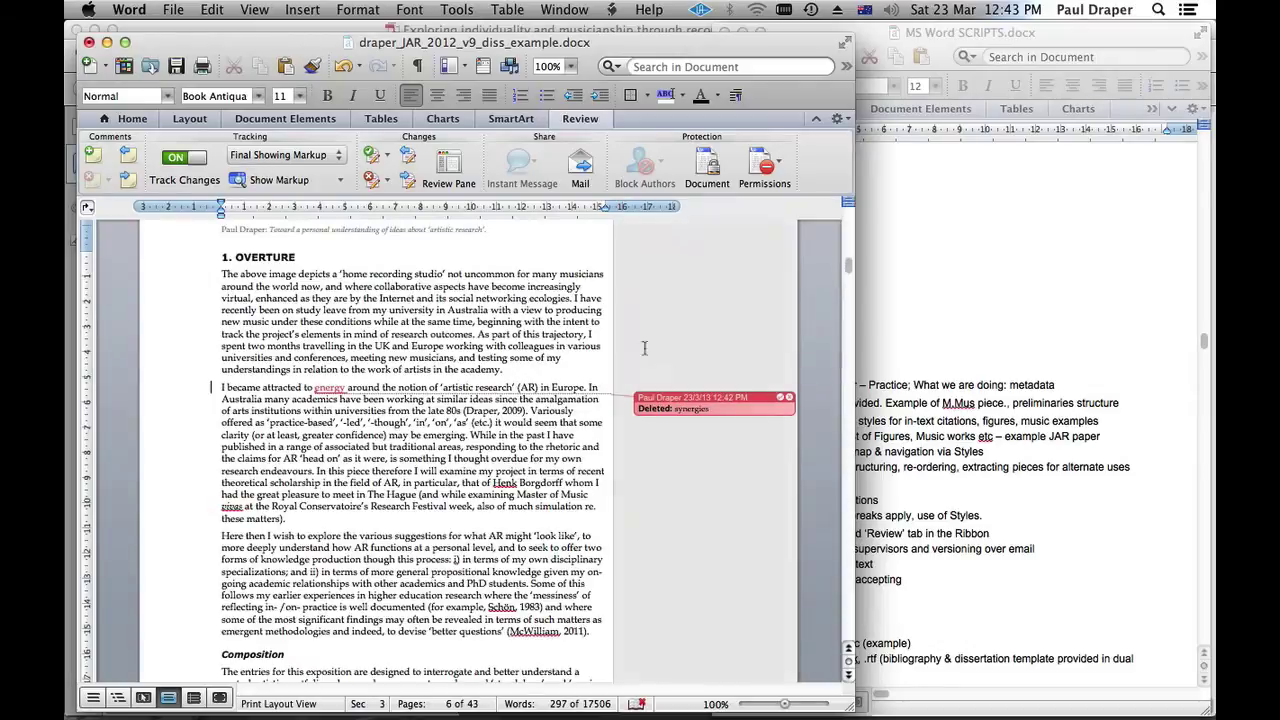
- Look through the options for accepting changes without applying any, and turn off Track Changes
left_click(386, 156)
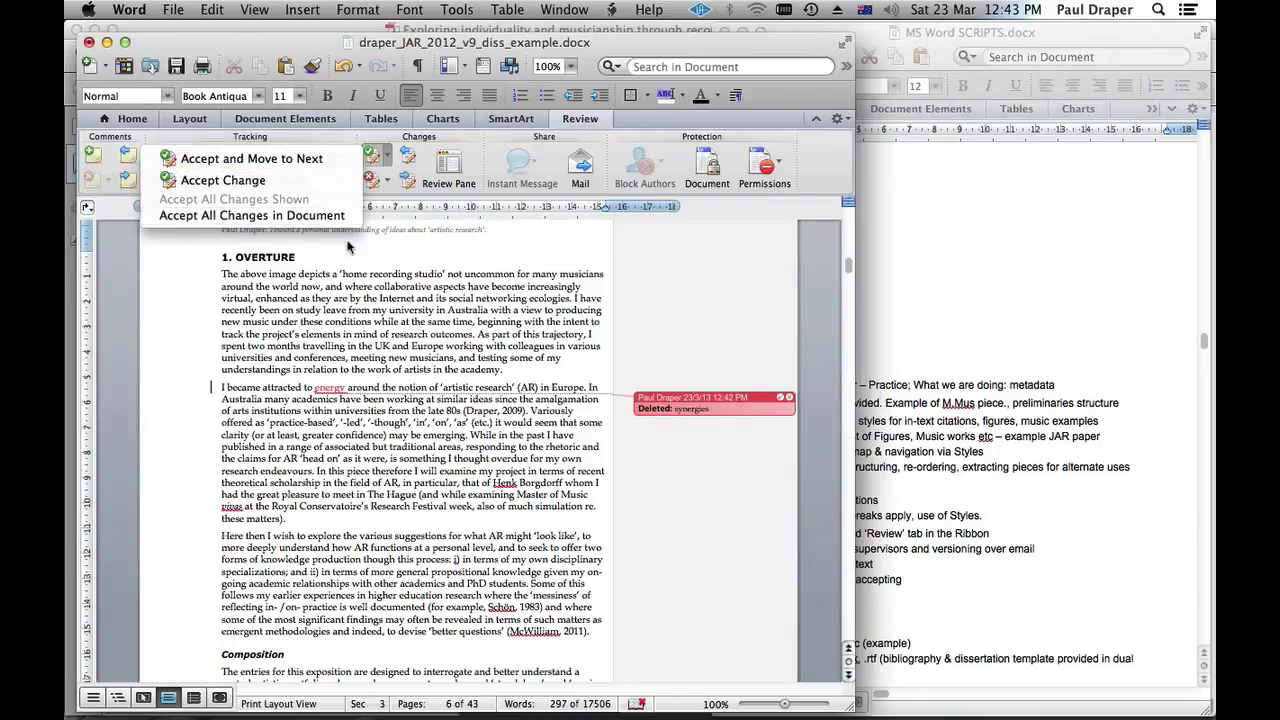
left_click(405, 320)
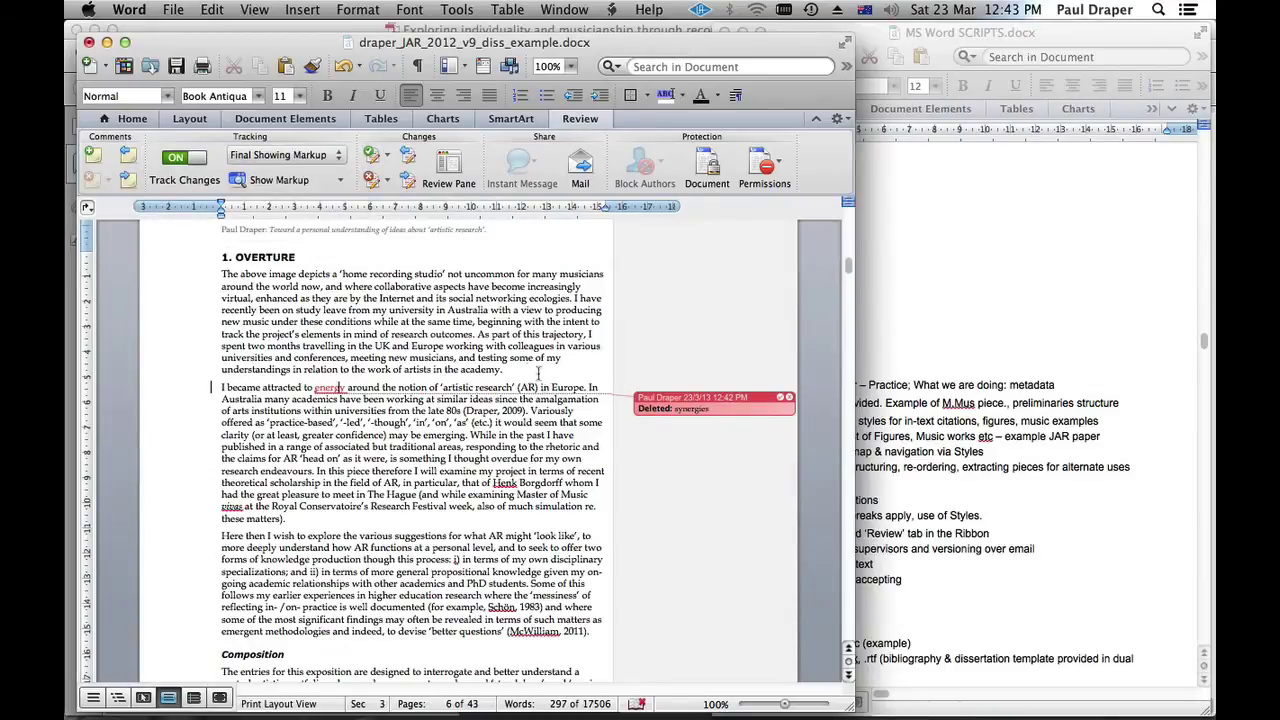
left_click(176, 160)
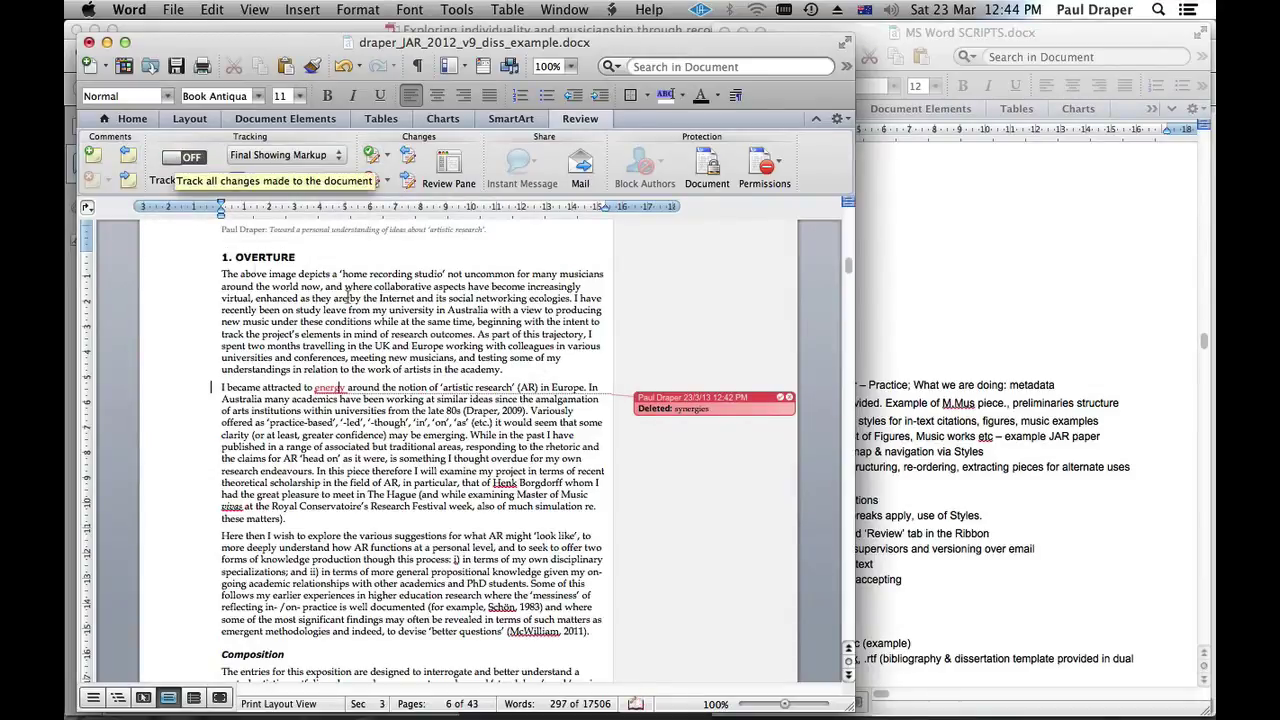
scroll(467, 289, "up", 15)
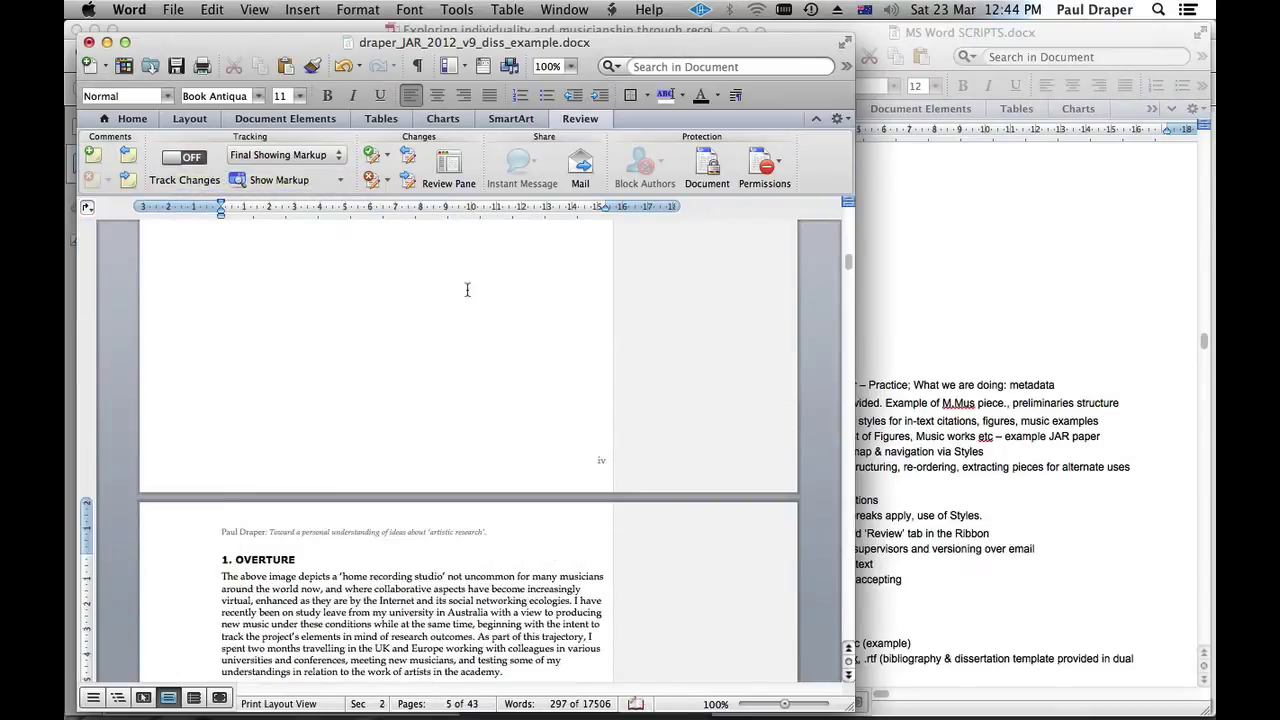
- Examine the dissertation's References list, highlighting the first two entries, the whole fourth entry and its author's name
scroll(467, 291, "up", 3)
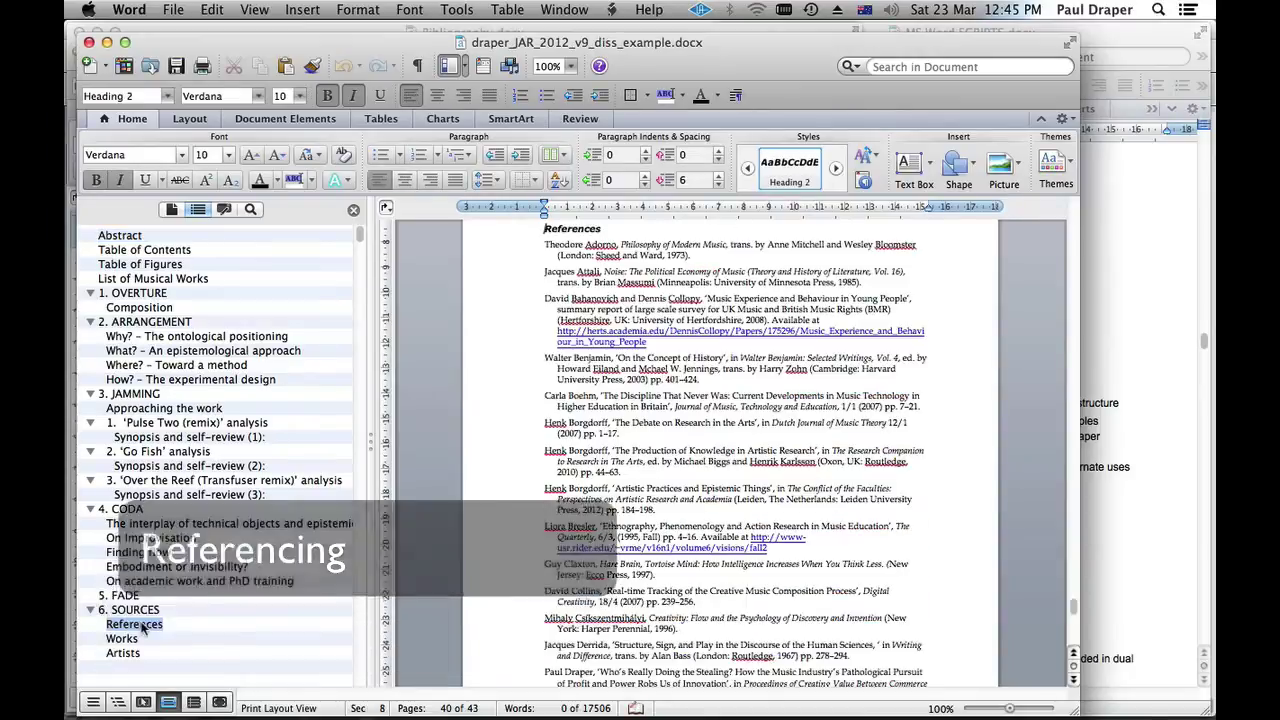
left_click_drag(503, 250, 513, 287)
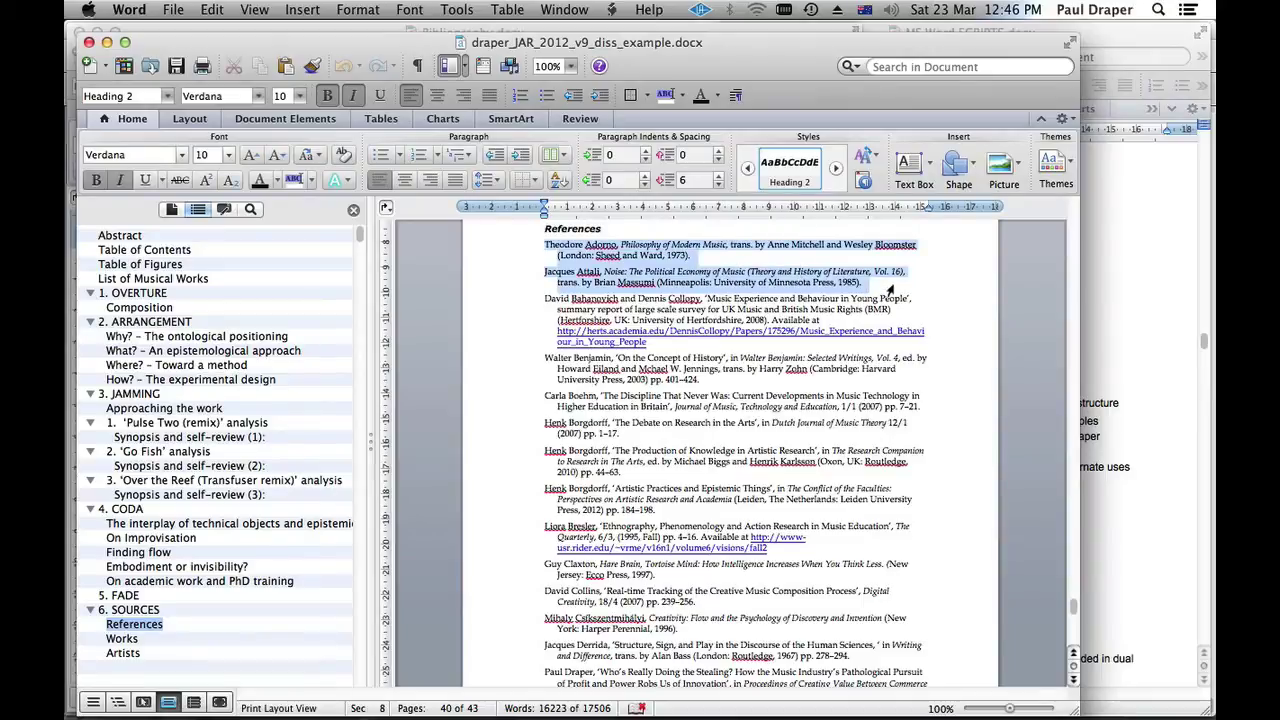
left_click(889, 292)
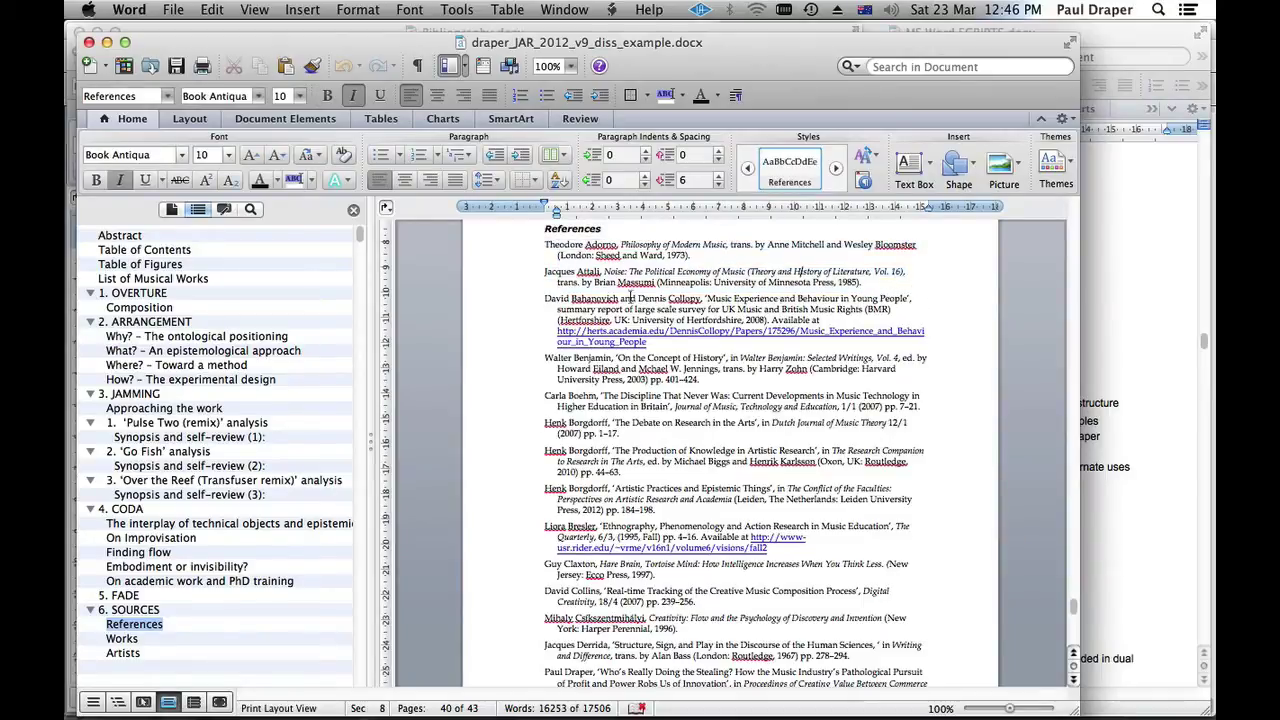
left_click_drag(508, 246, 520, 287)
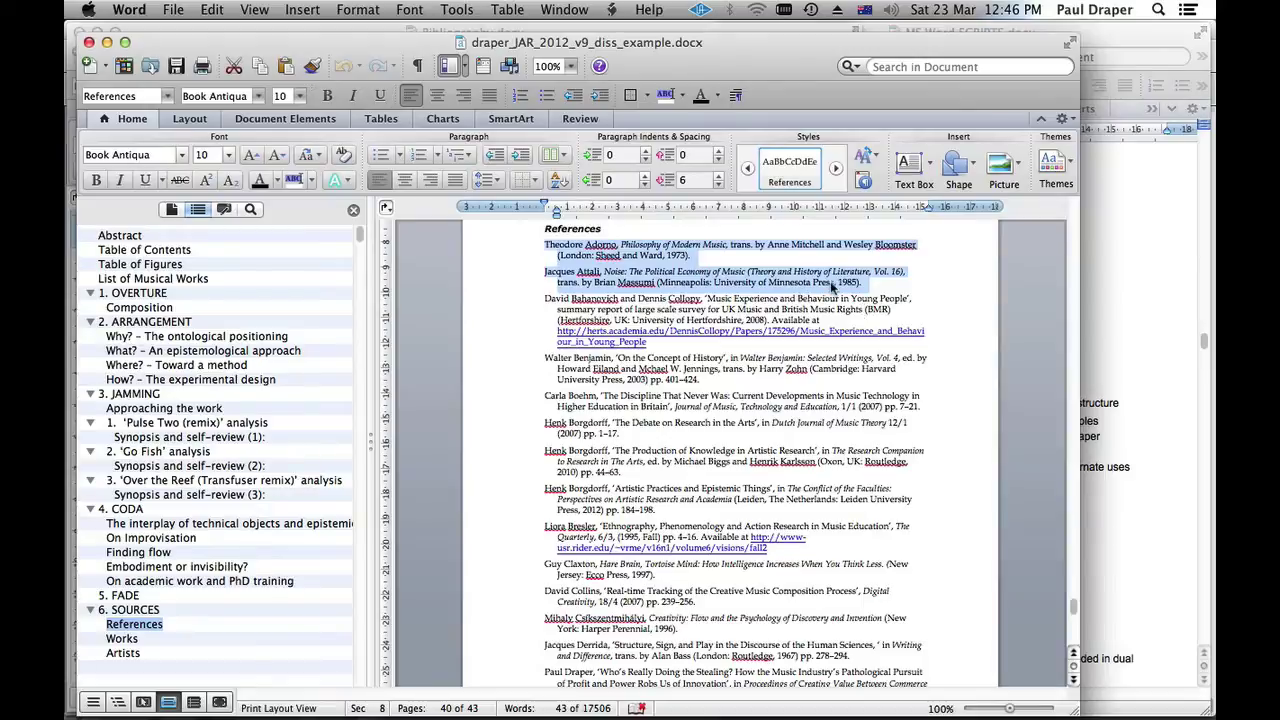
left_click(838, 288)
left_click_drag(862, 283, 558, 246)
left_click_drag(516, 362, 519, 385)
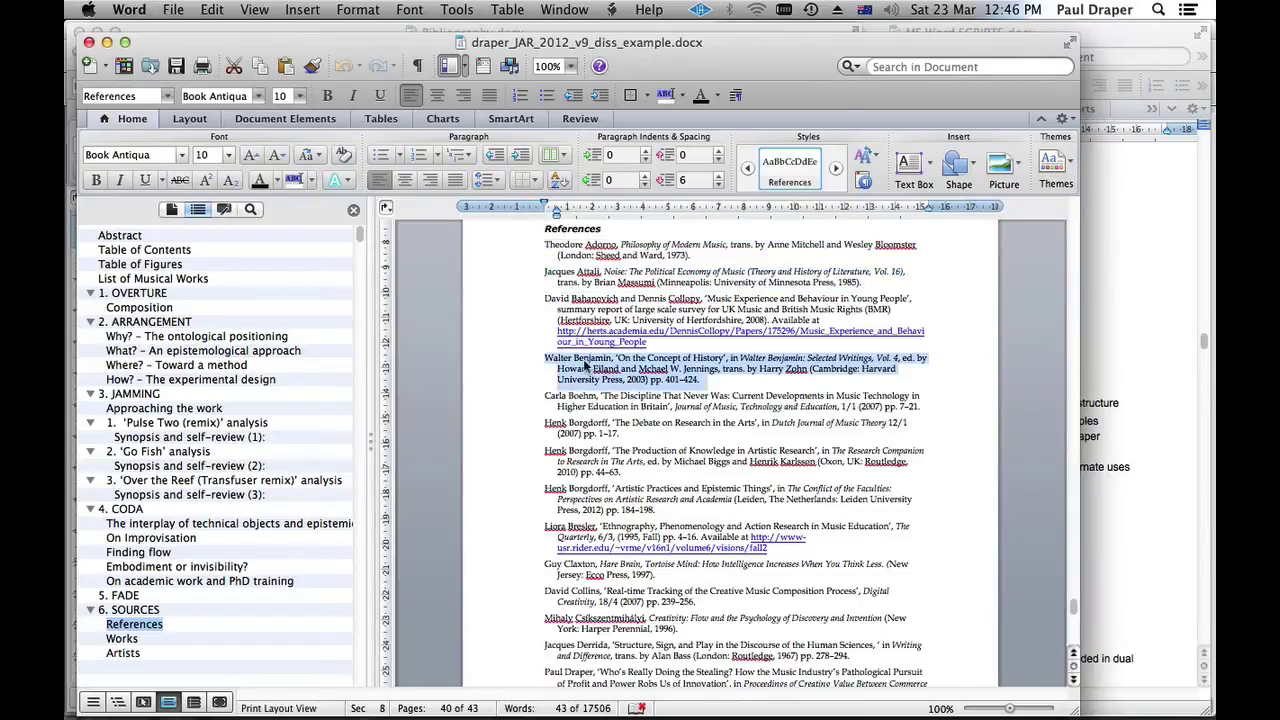
left_click_drag(616, 358, 532, 362)
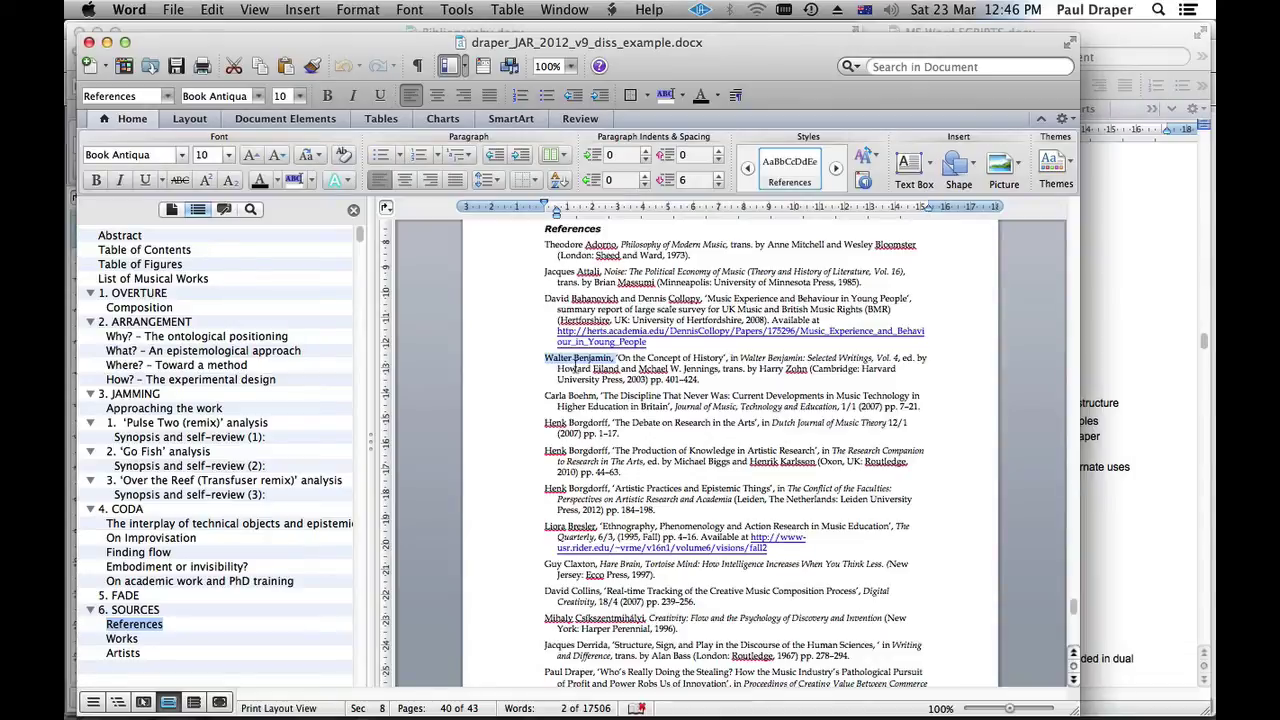
- Move the dissertation window aside and look over the APA-style reference list in Bibliography.docx
left_click_drag(378, 49, 971, 37)
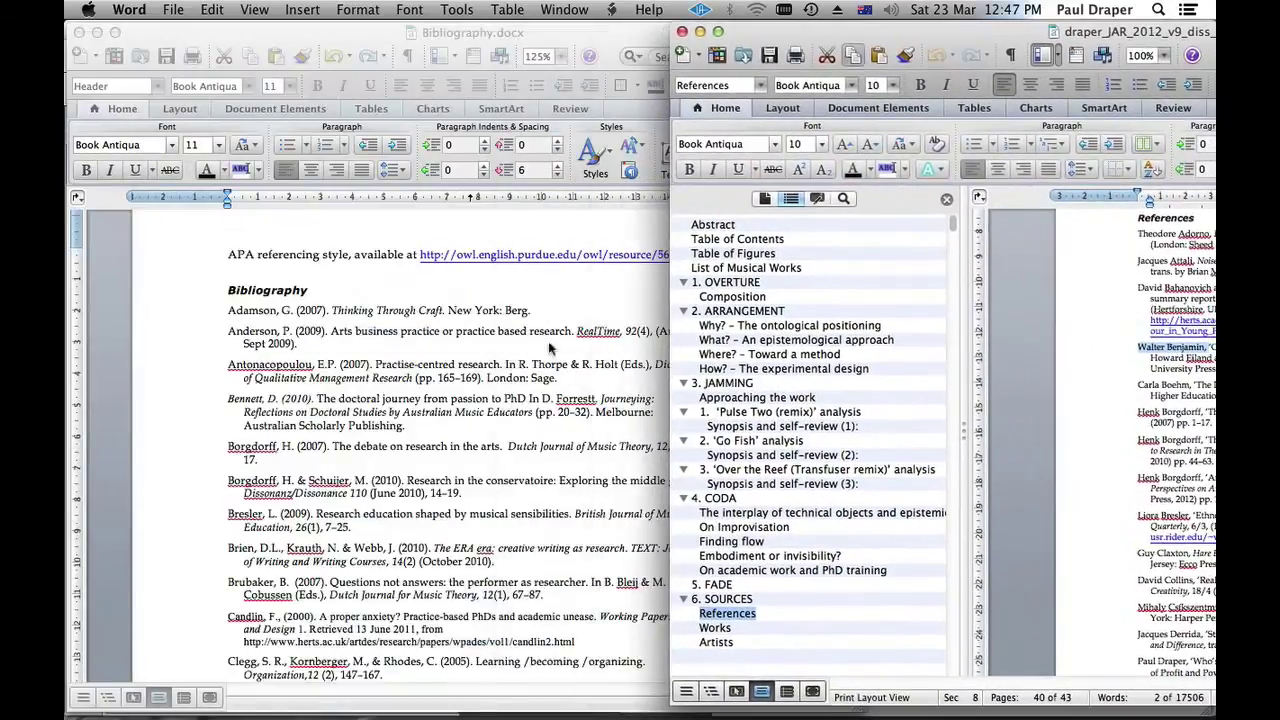
left_click(553, 315)
scroll(555, 302, "down", 2)
scroll(555, 302, "down", 10)
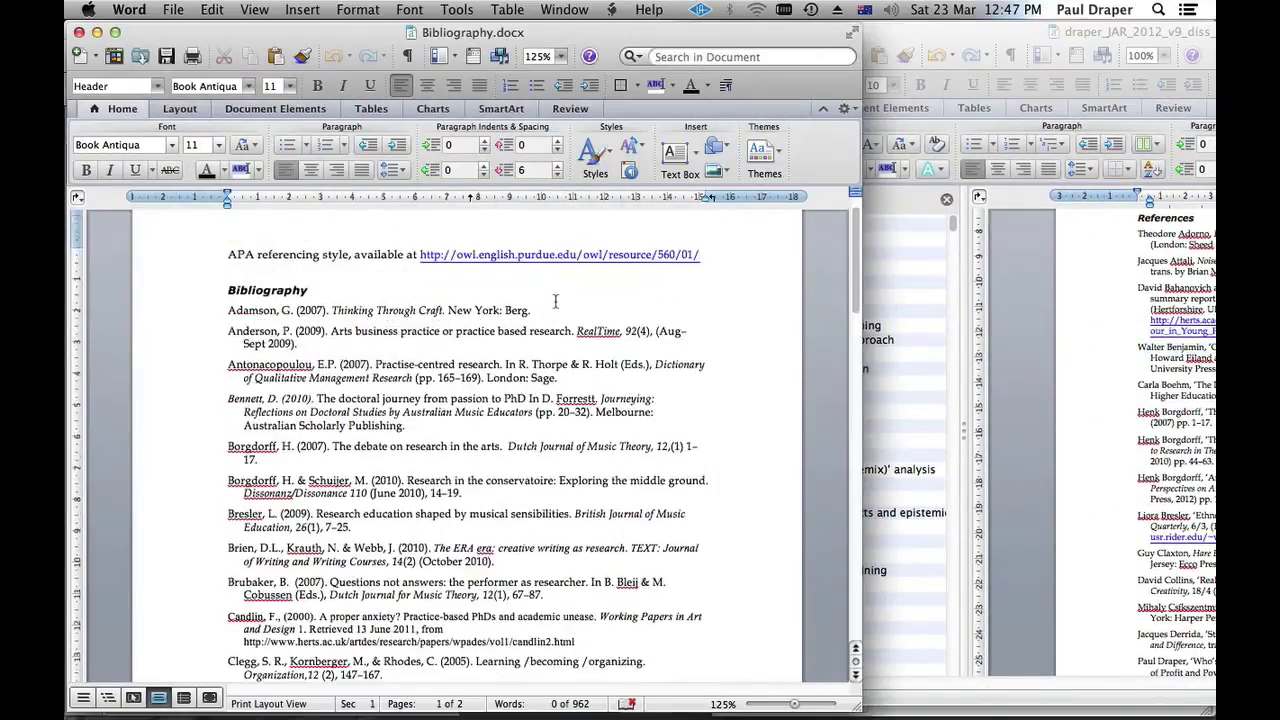
left_click_drag(857, 333, 857, 212)
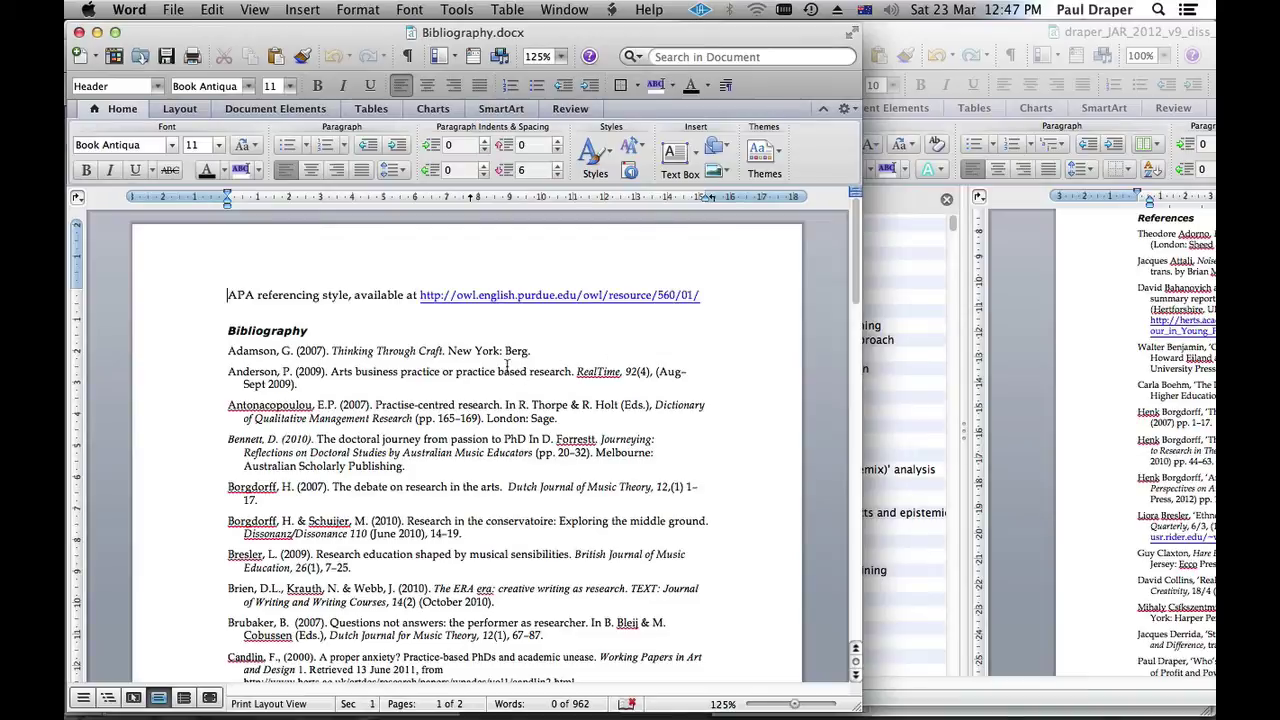
- Highlight the first three entries under the Bibliography heading in turn to examine their APA formatting
left_click(184, 357)
left_click(192, 378)
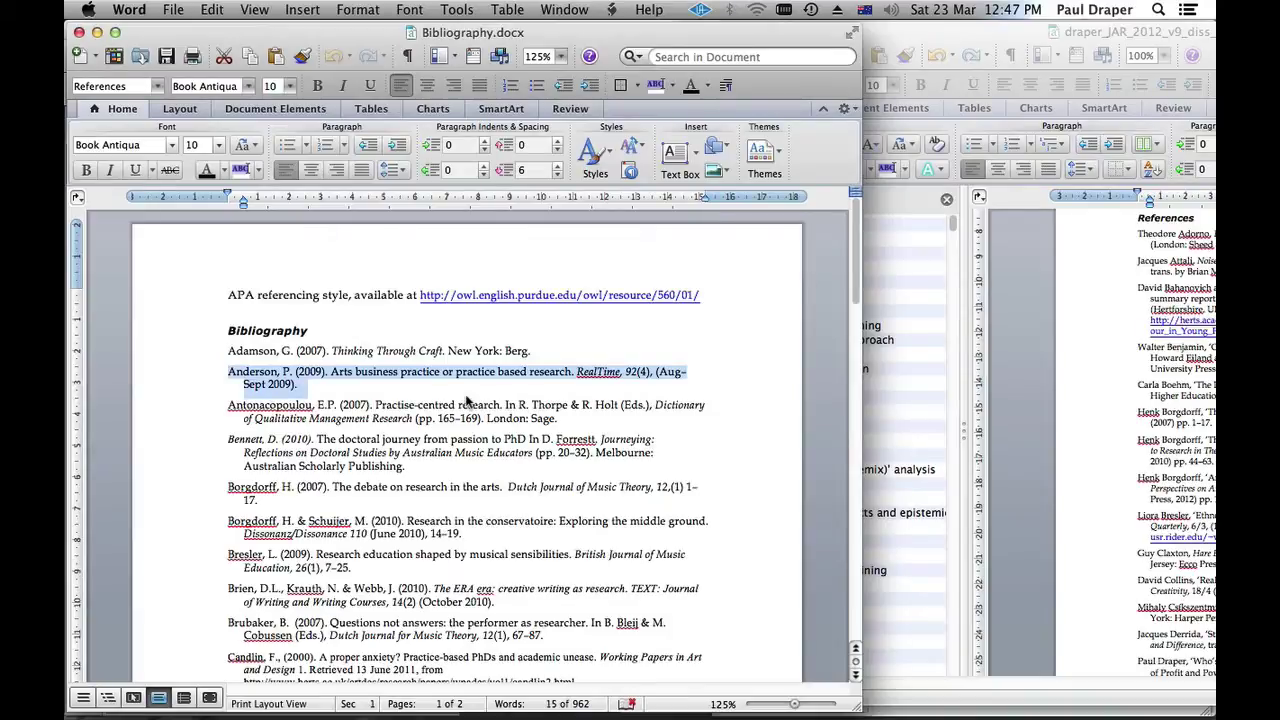
scroll(466, 400, "down", 2)
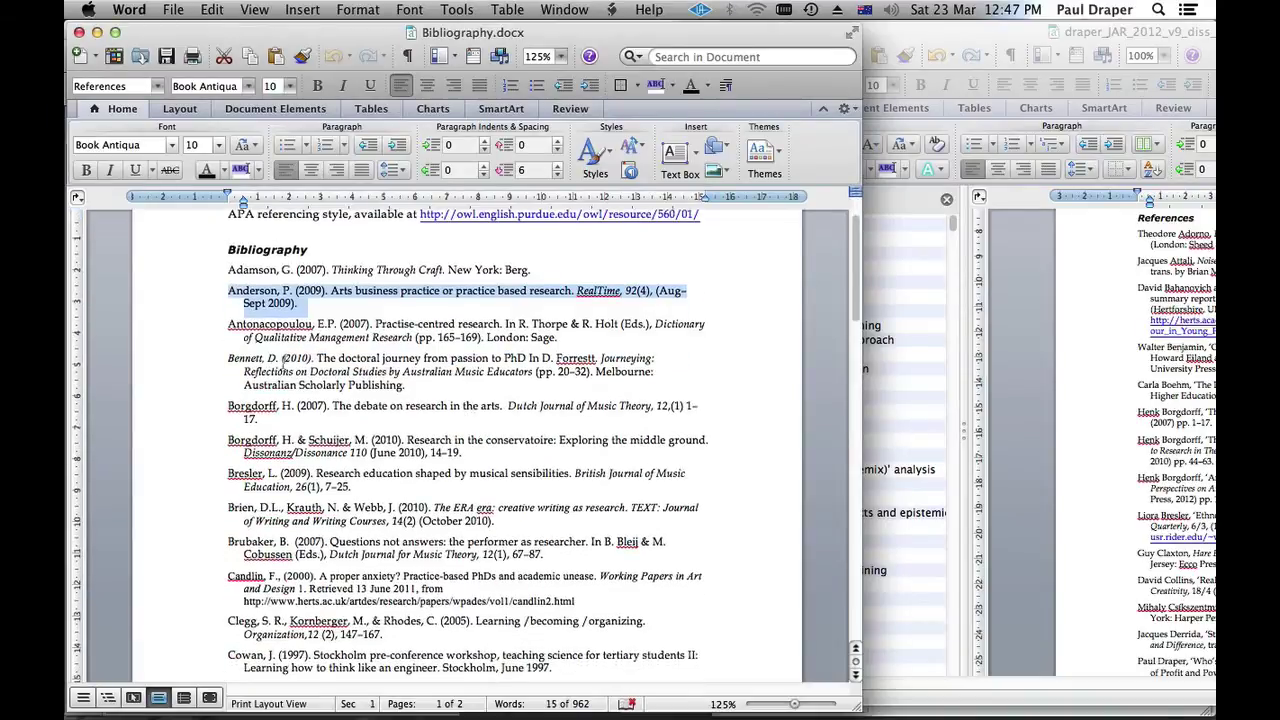
left_click(200, 334)
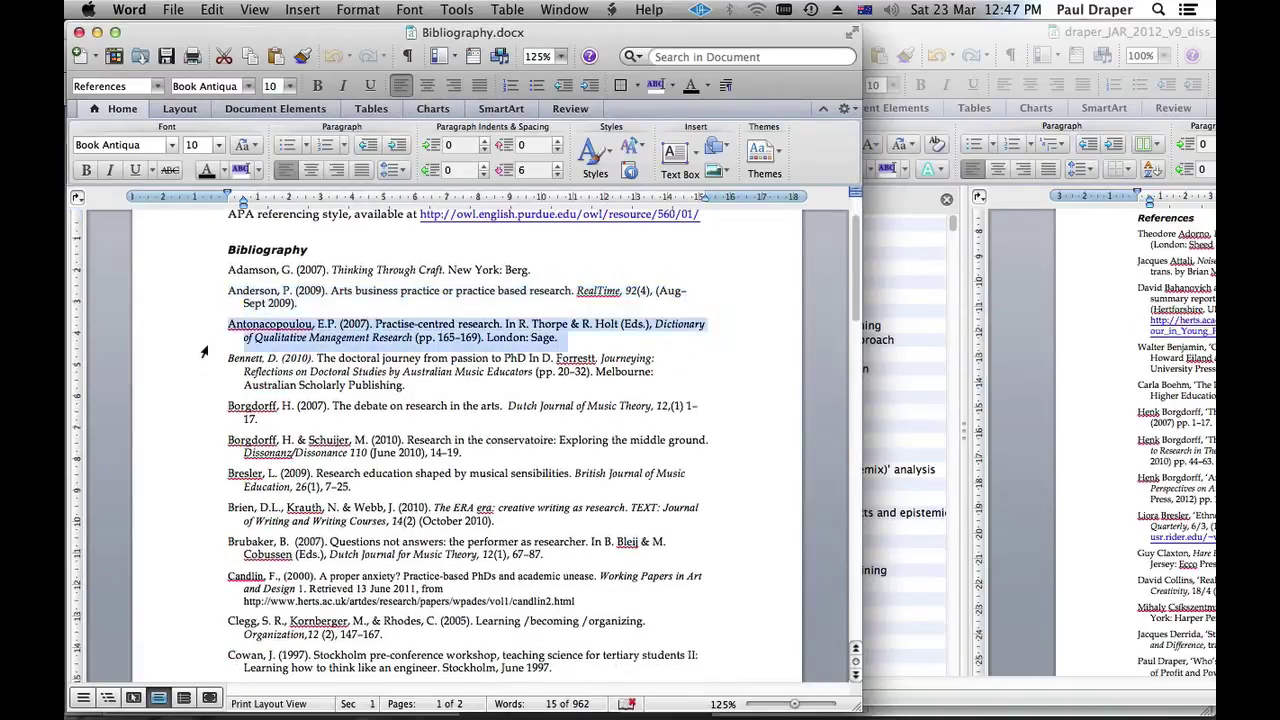
left_click(432, 368)
left_click(196, 280)
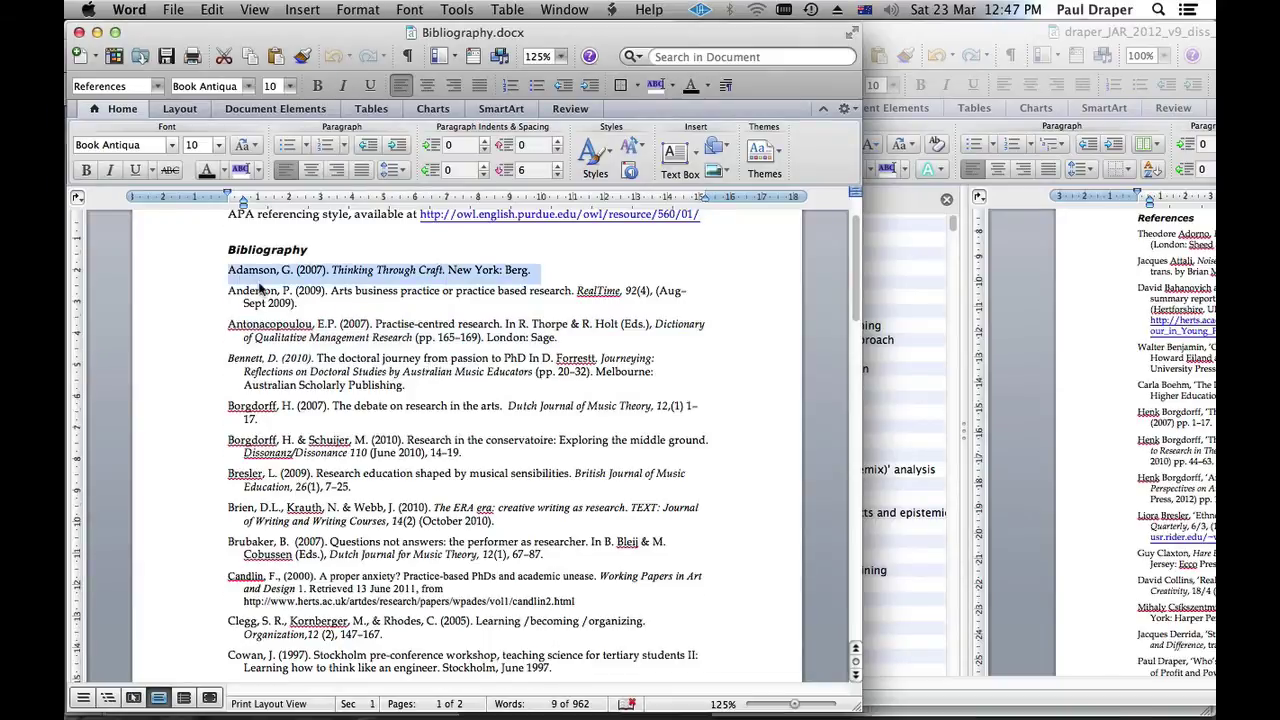
scroll(262, 287, "up", 1)
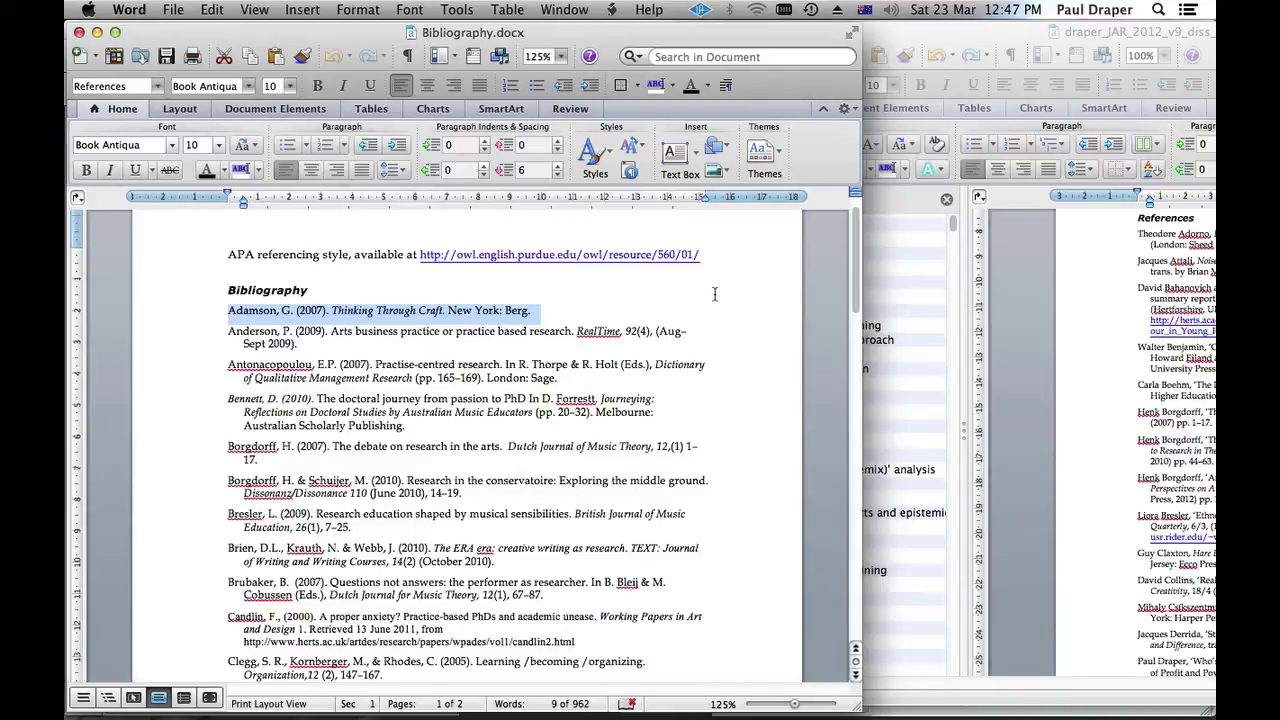
- Switch to the web browser and look over the Purdue OWL General Format page for APA style
key("super+Tab")
key("super+Tab")
key("super+Tab")
key("super+Tab")
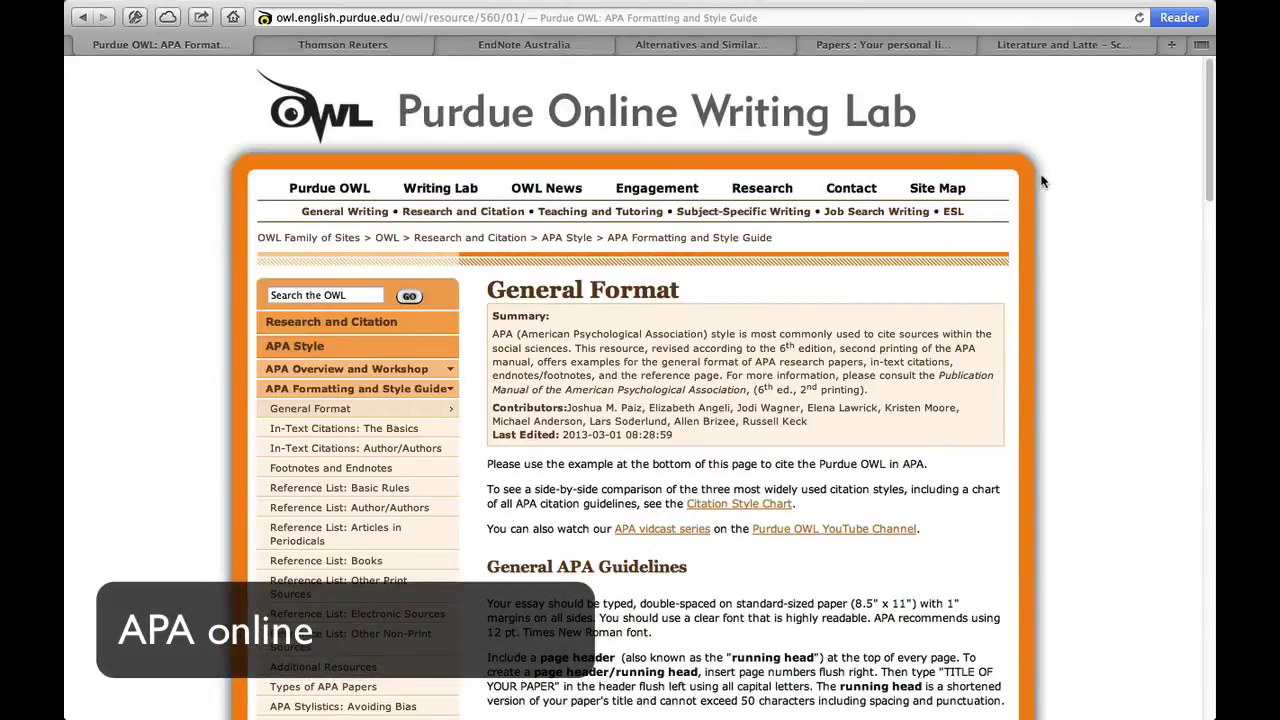
scroll(541, 386, "down", 3)
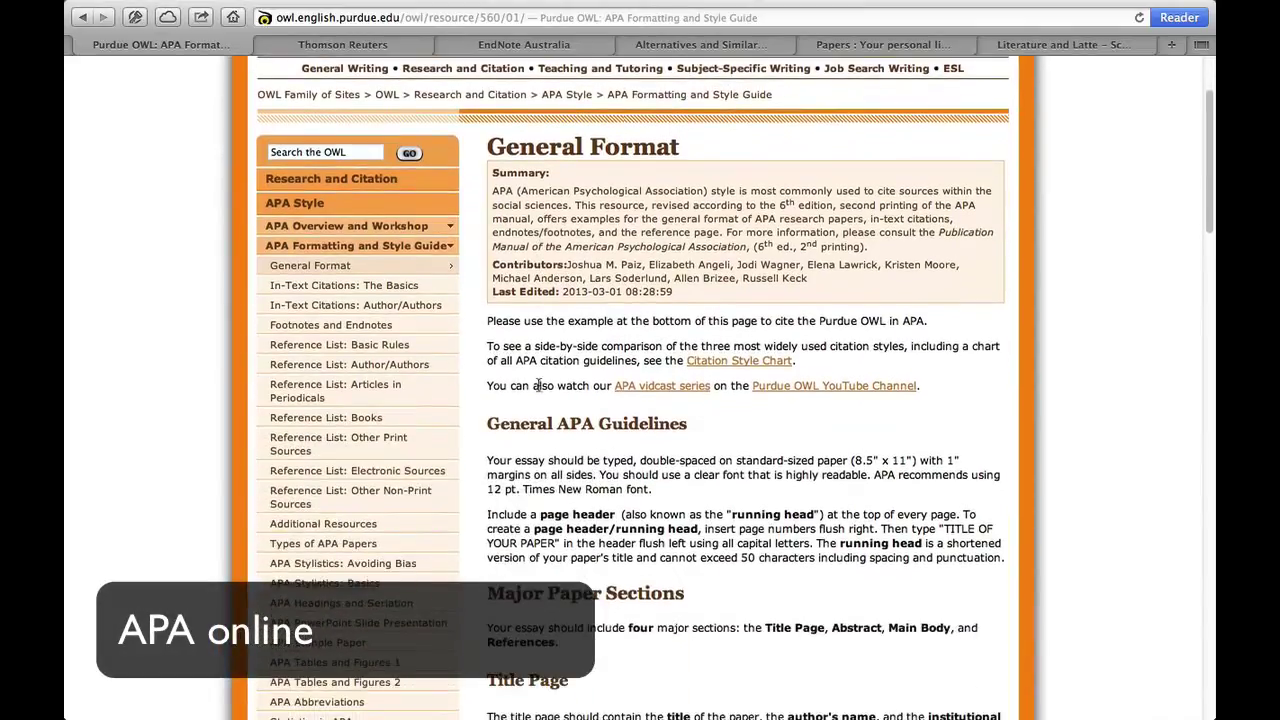
scroll(499, 503, "down", 2)
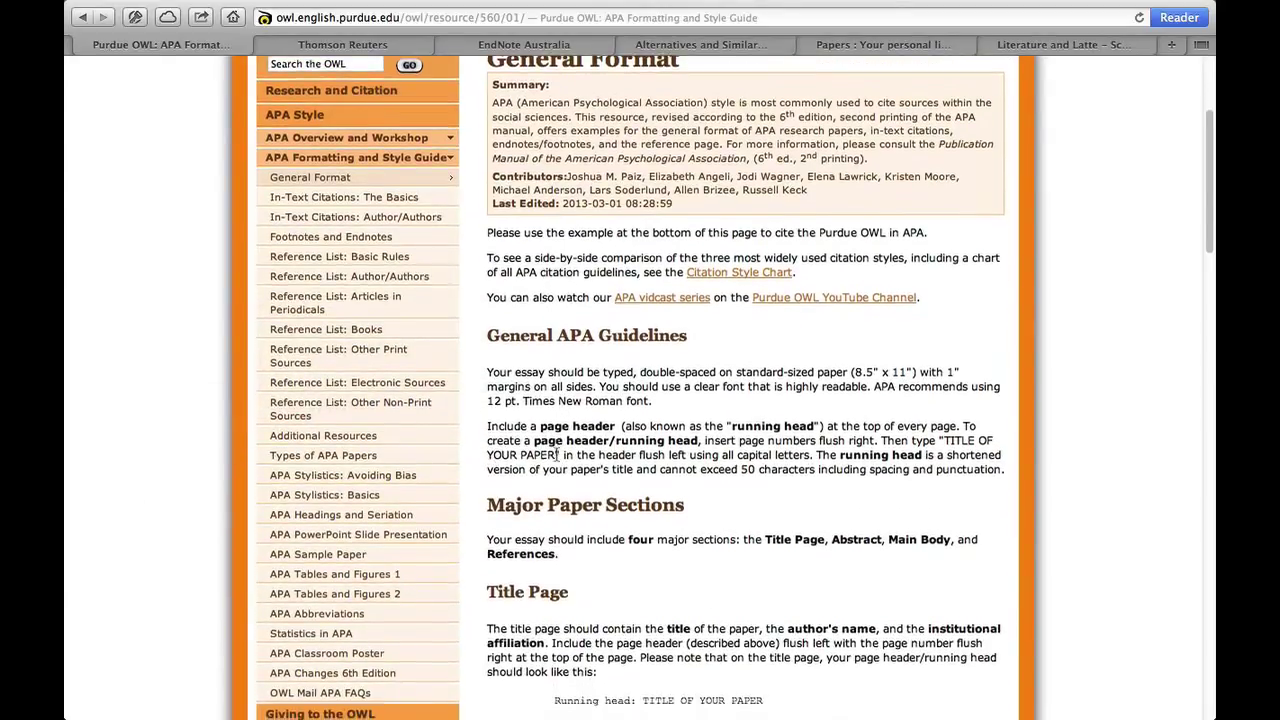
scroll(557, 452, "down", 1)
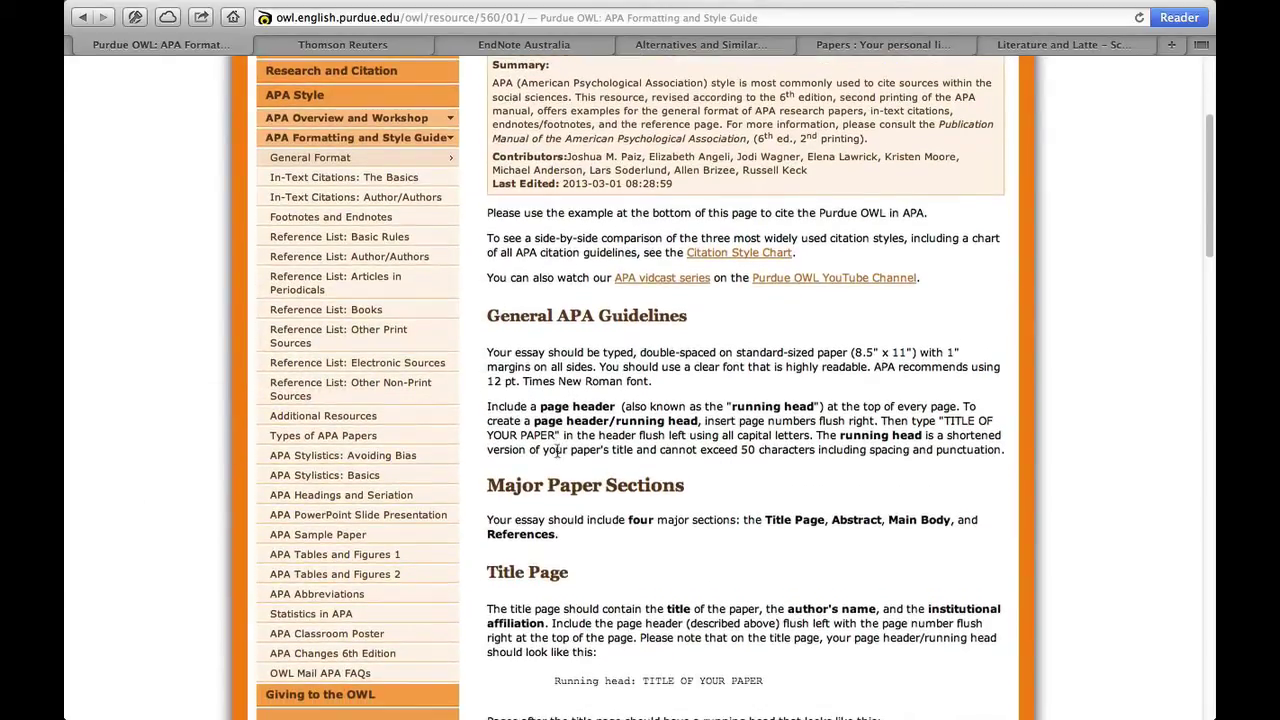
- Open the APA guide's Reference List: Books page and highlight the example book citation below the note about location
left_click(367, 313)
scroll(628, 393, "down", 4)
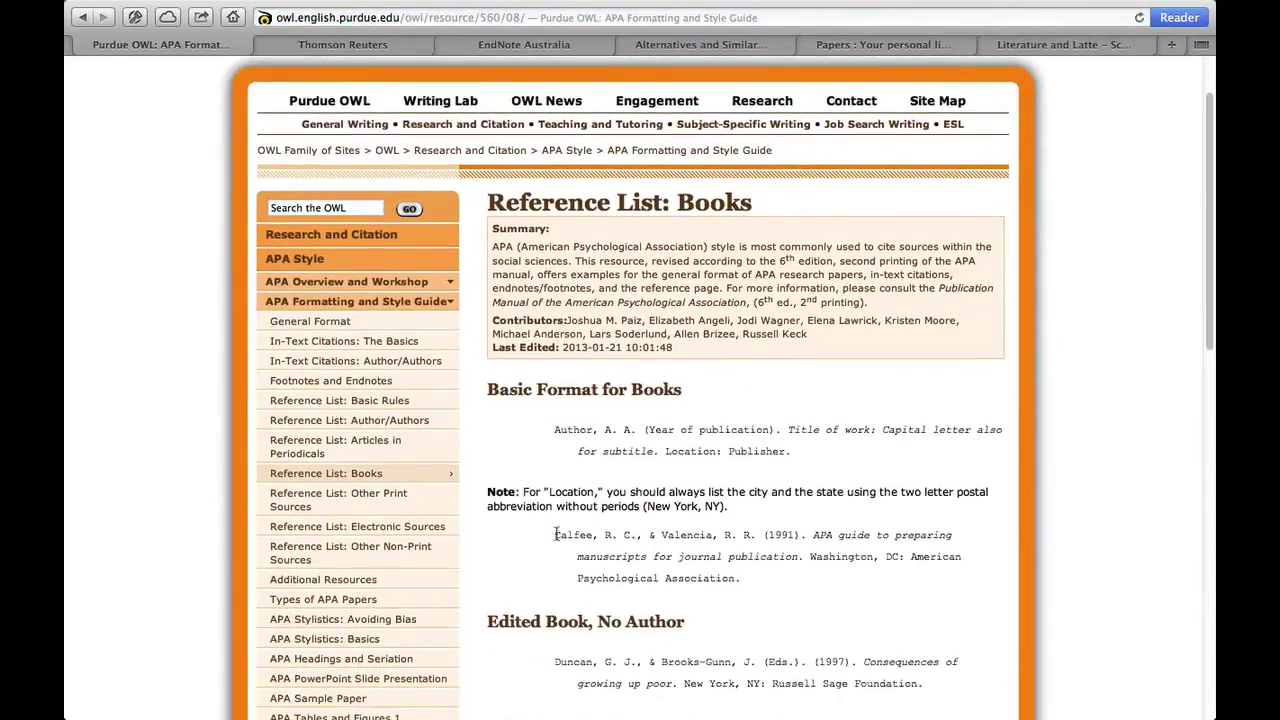
left_click_drag(556, 535, 748, 588)
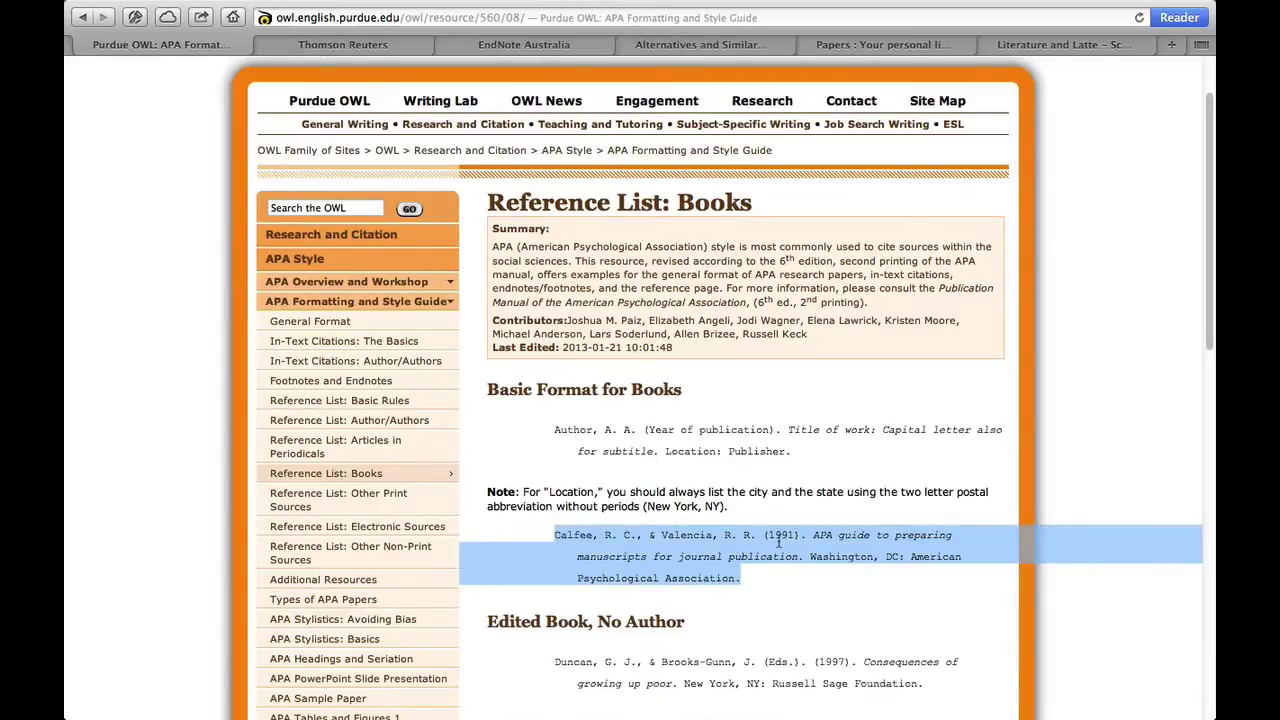
- Switch back to Bibliography.docx in Word and highlight the second and third entries to compare them with the APA book format
key("super+Tab")
double_click(205, 338)
double_click(203, 383)
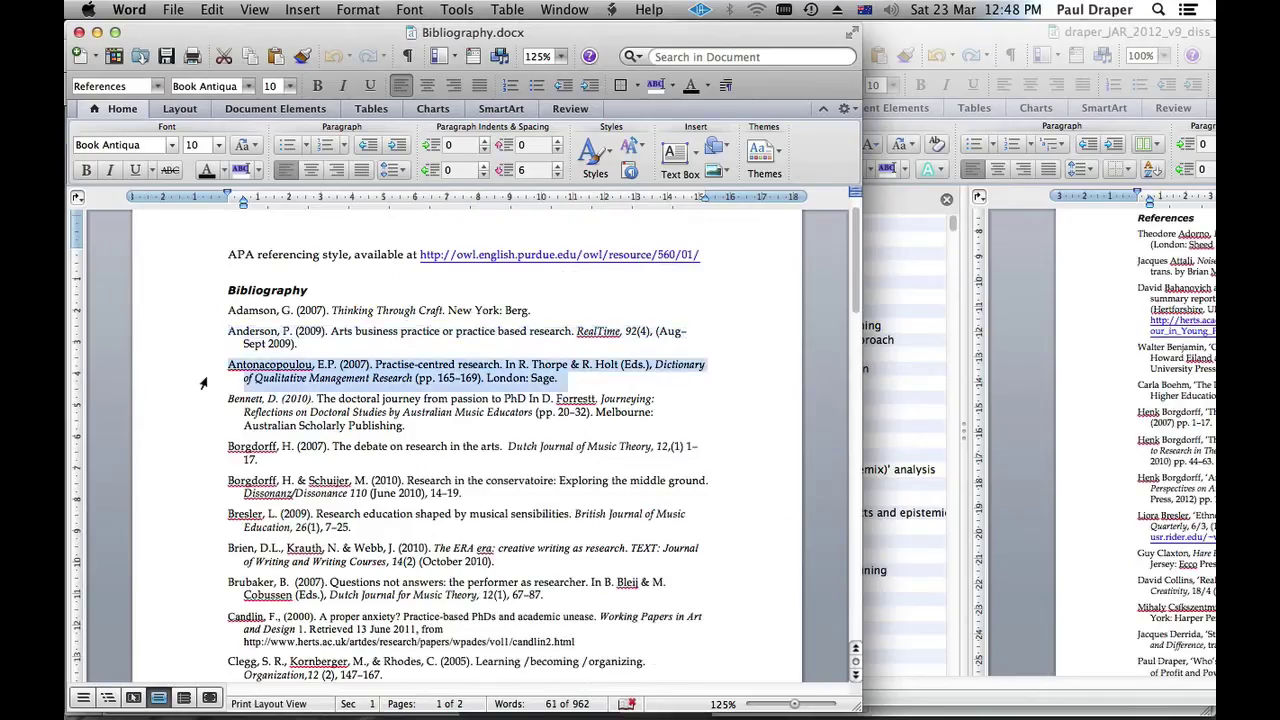
left_click(508, 282)
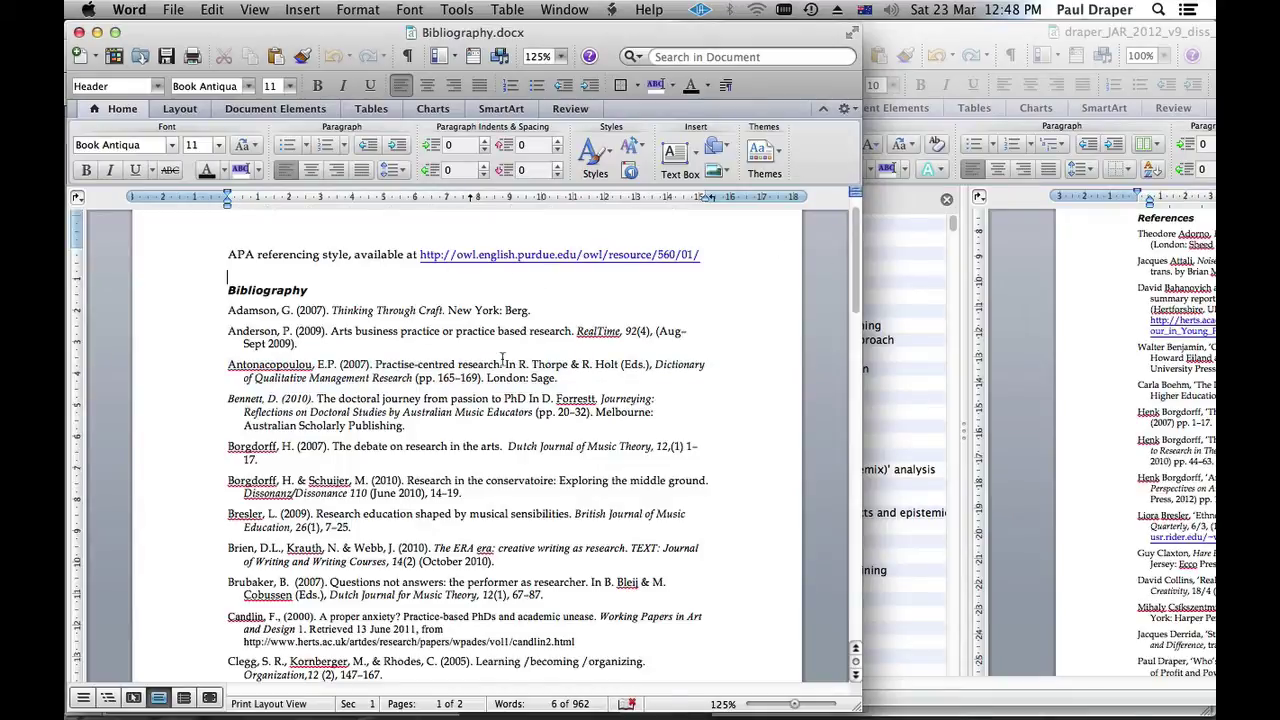
left_click(203, 338)
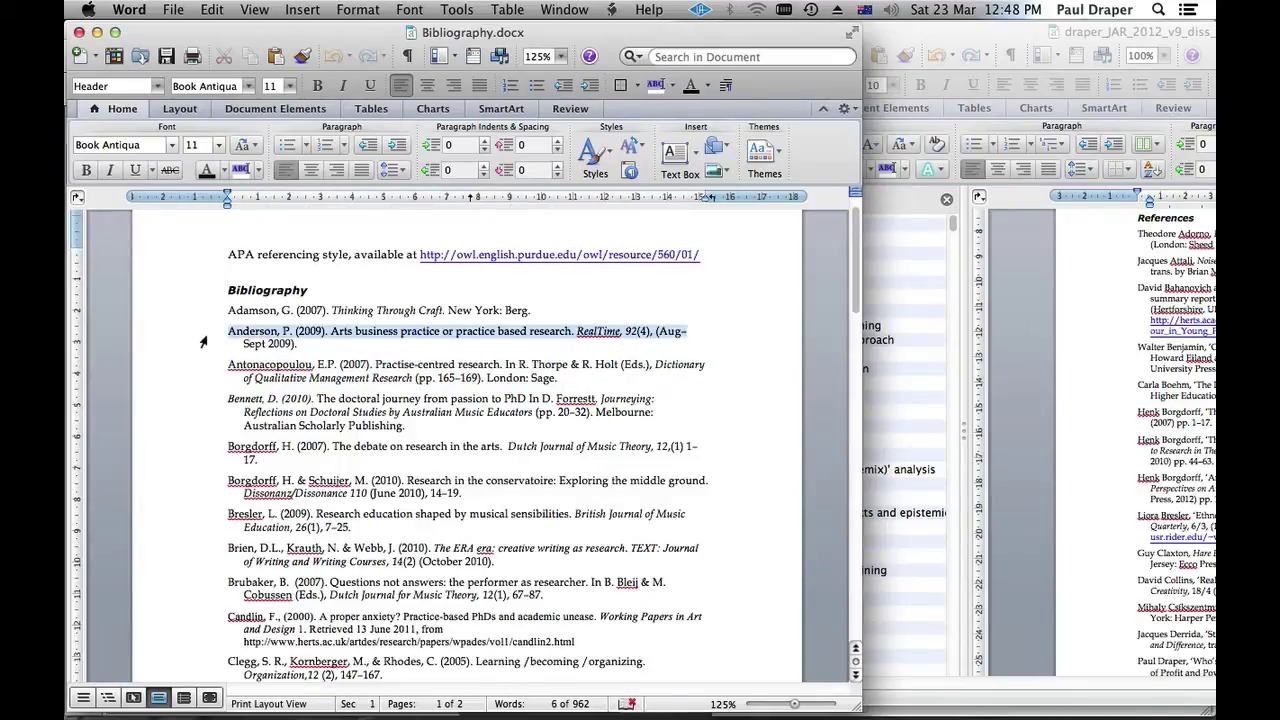
left_click_drag(203, 343, 211, 357)
- Examine the remaining entries on the bibliography's first page, highlighting several of them, and return to the start of the document
scroll(211, 357, "down", 3)
left_click_drag(199, 489, 228, 512)
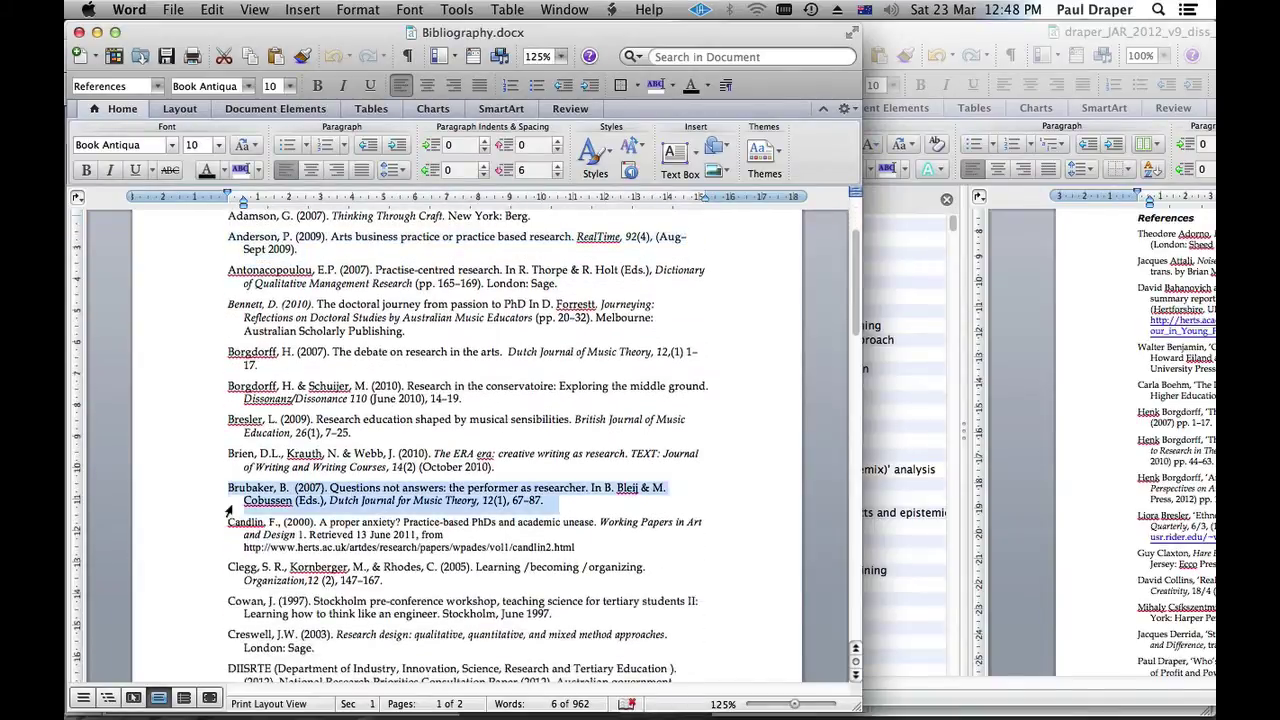
scroll(430, 540, "down", 4)
triple_click(237, 514)
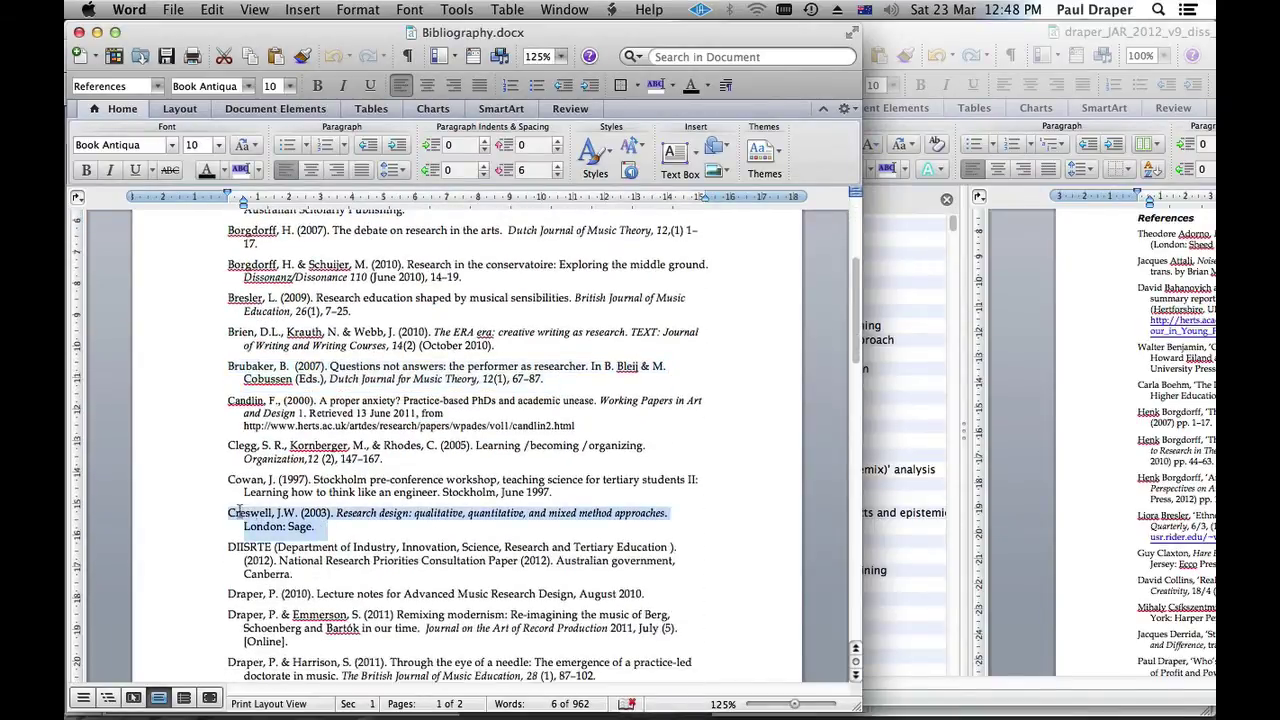
scroll(394, 540, "down", 6)
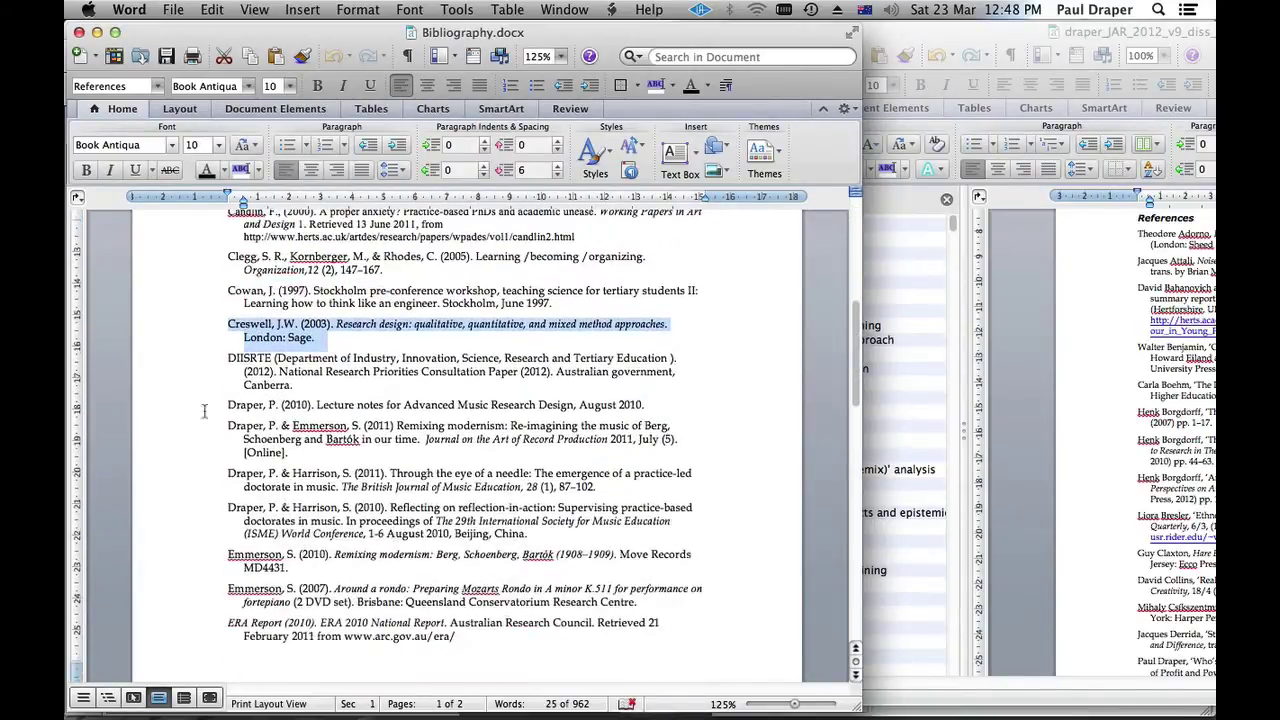
left_click(171, 413)
double_click(211, 424)
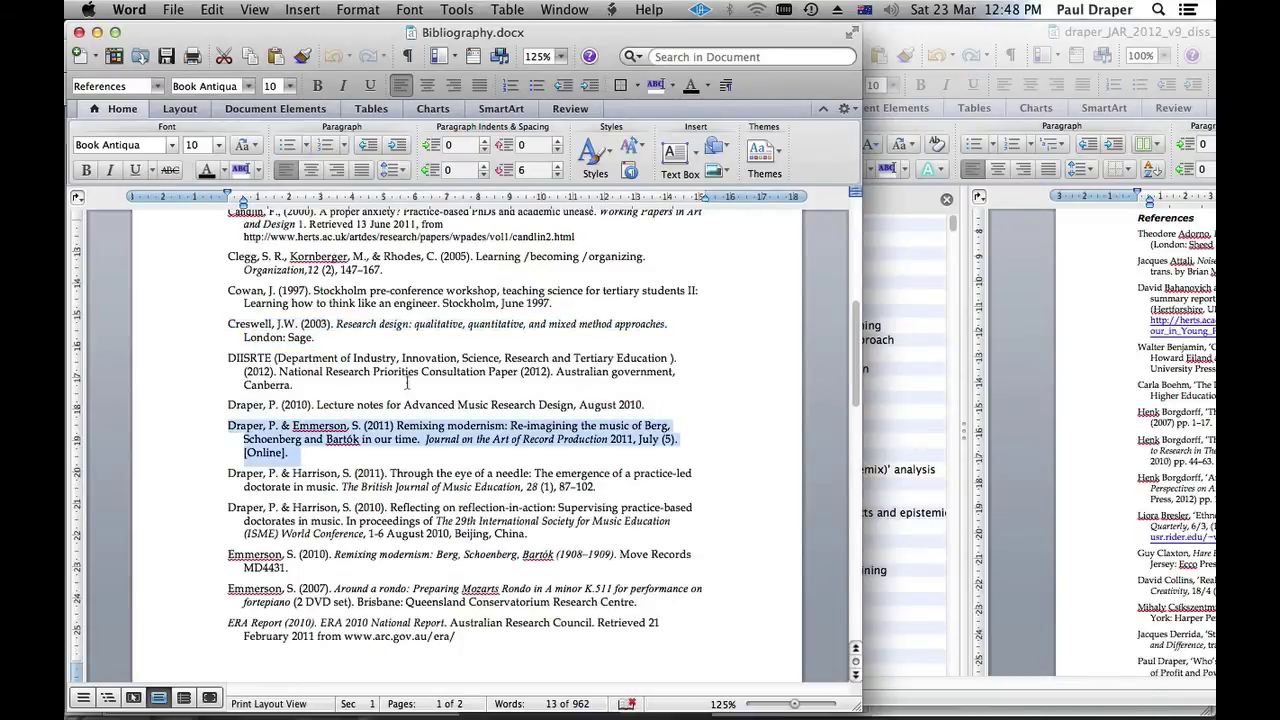
scroll(407, 382, "up", 14)
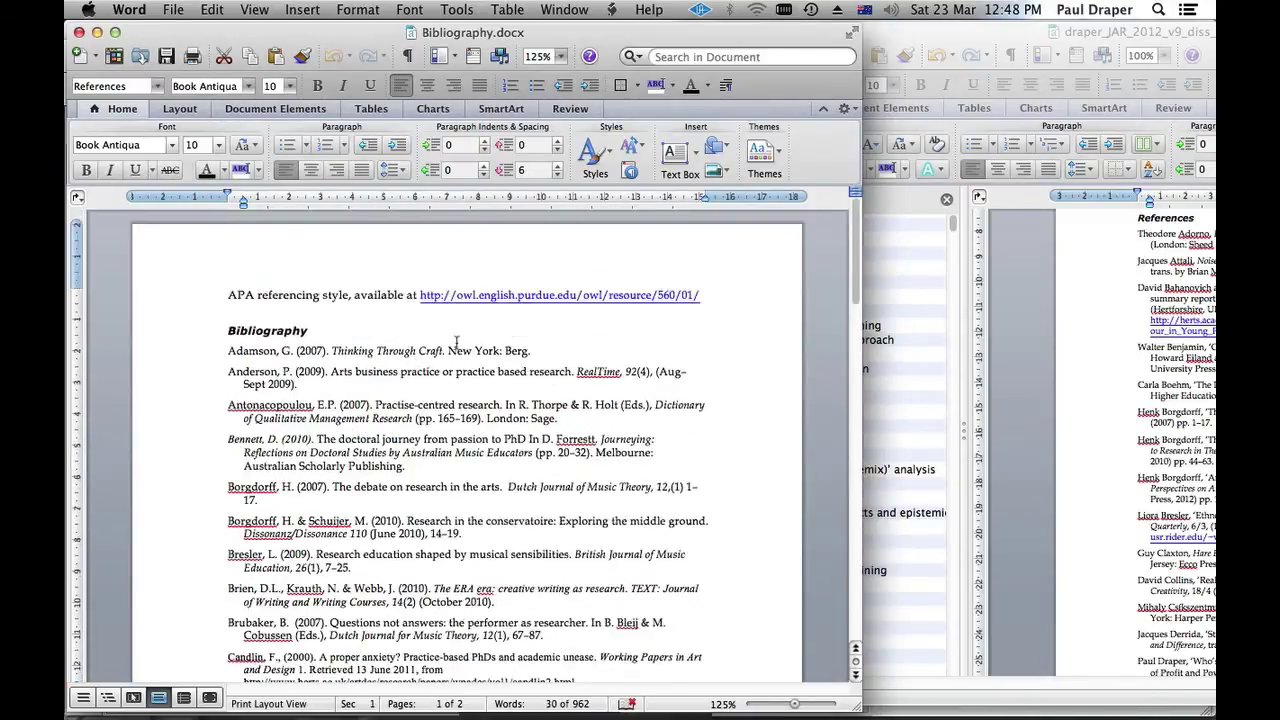
- Select the Bibliography heading, bring the dissertation window over it and select the References heading for comparison
left_click(195, 340)
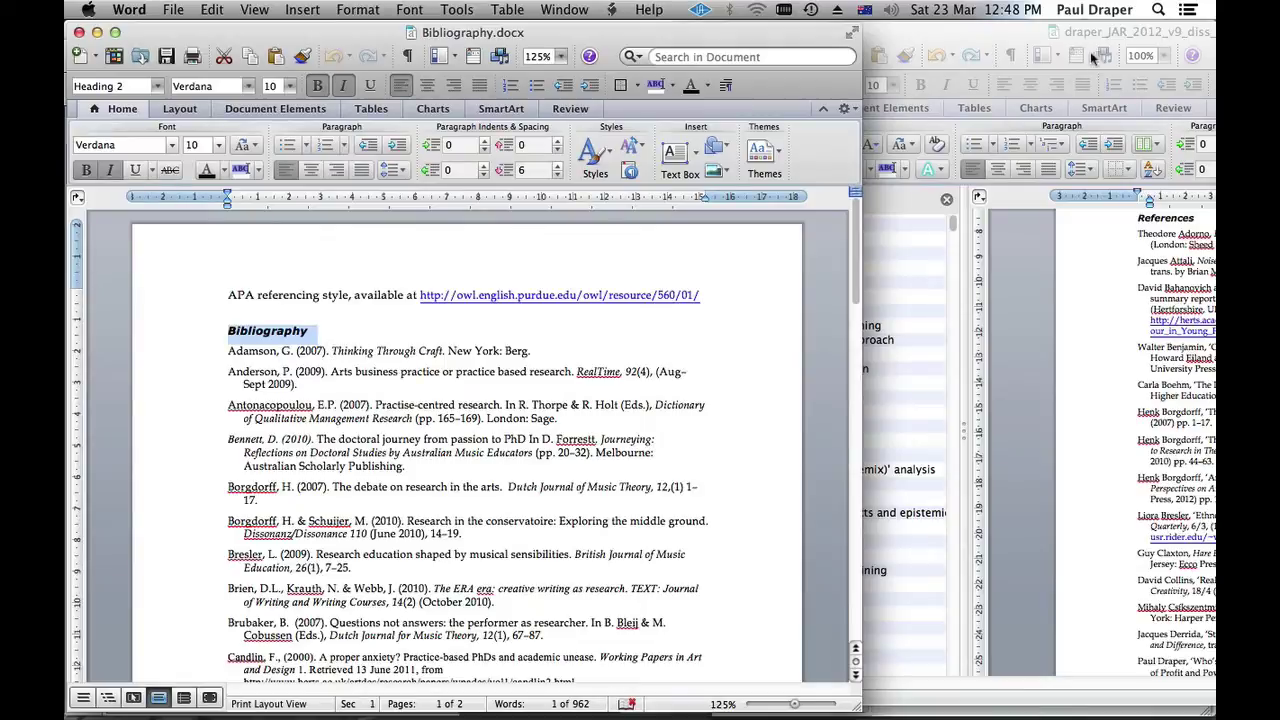
left_click_drag(1003, 42, 553, 39)
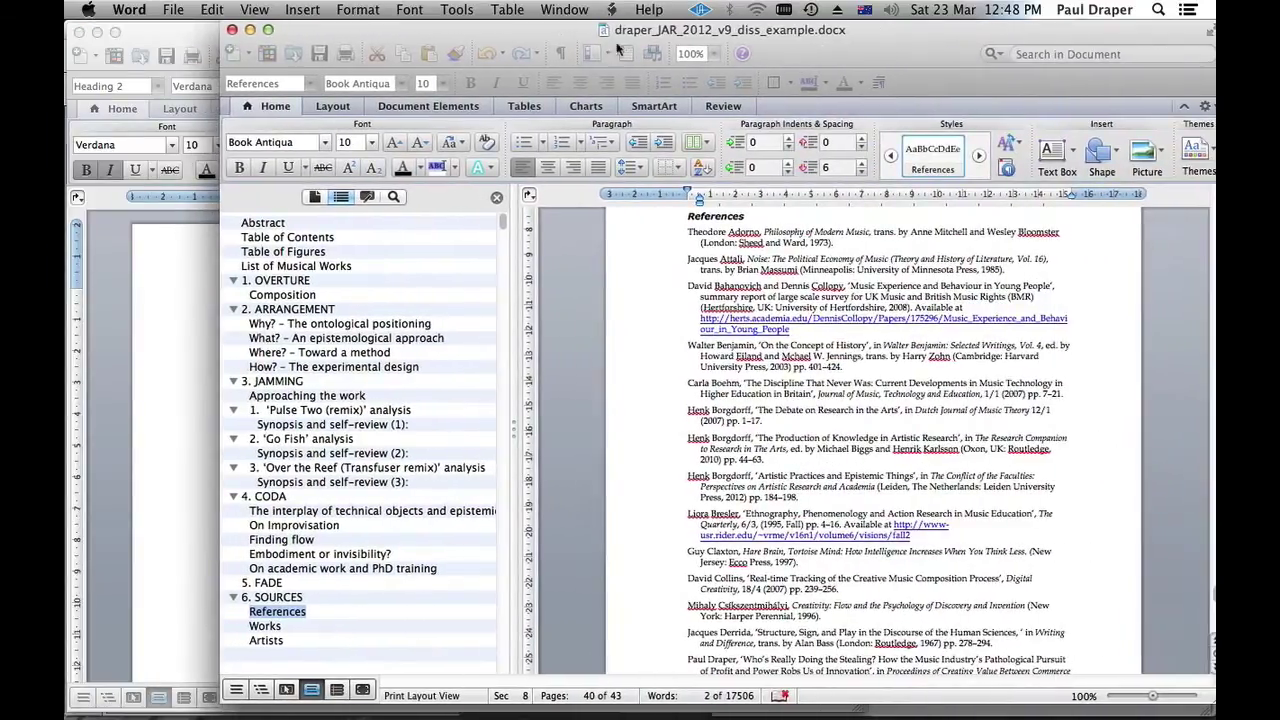
left_click(652, 218)
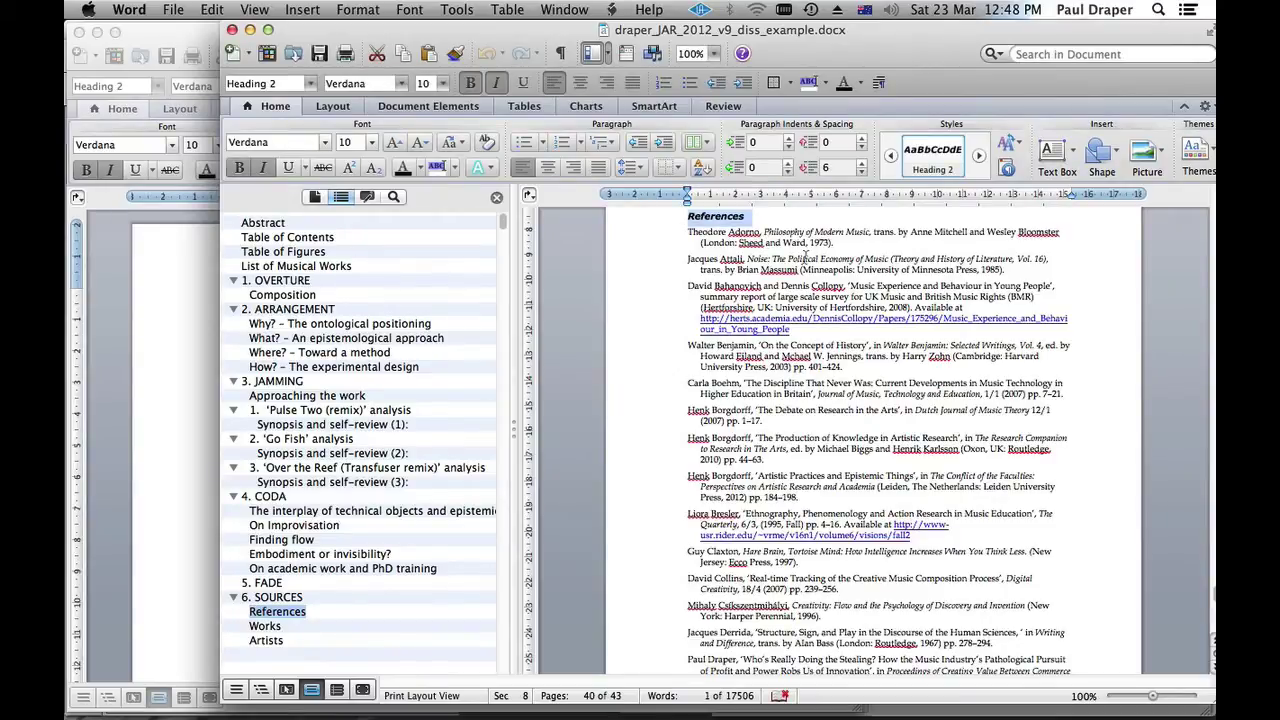
- Reposition the dissertation window so both documents' headings show side by side, and select the References heading again
left_click_drag(705, 33, 610, 363)
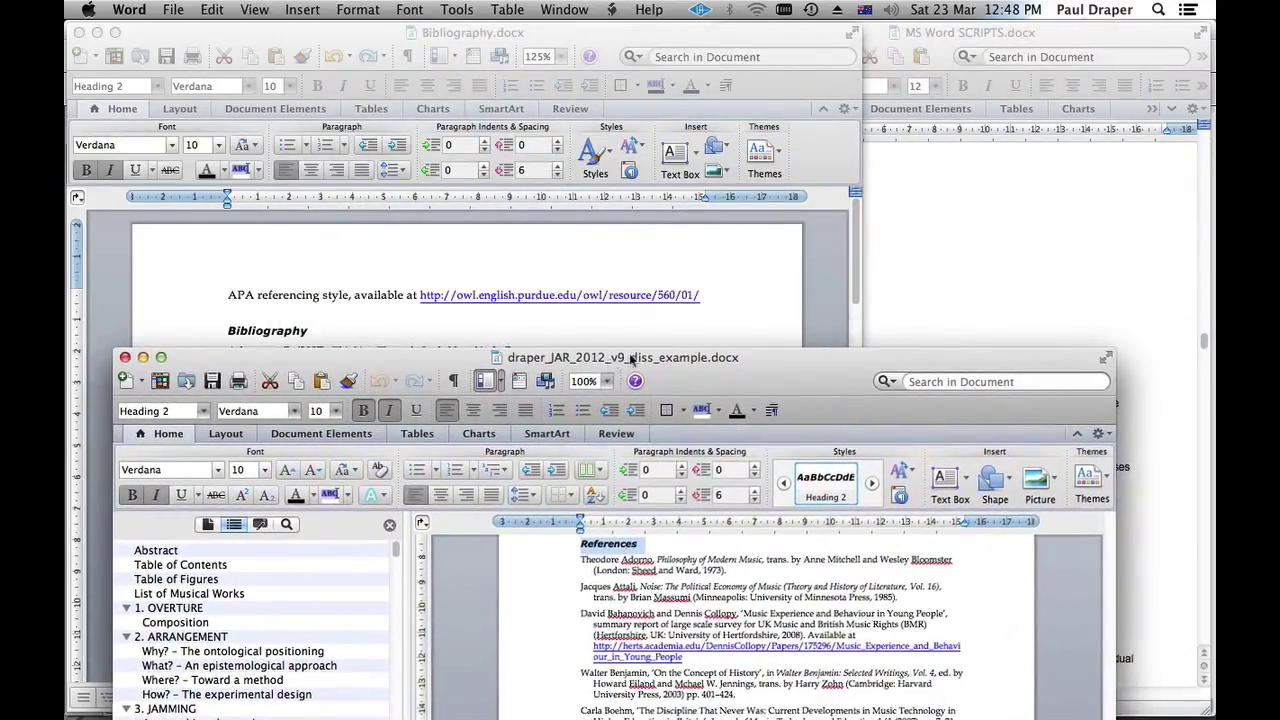
double_click(610, 363)
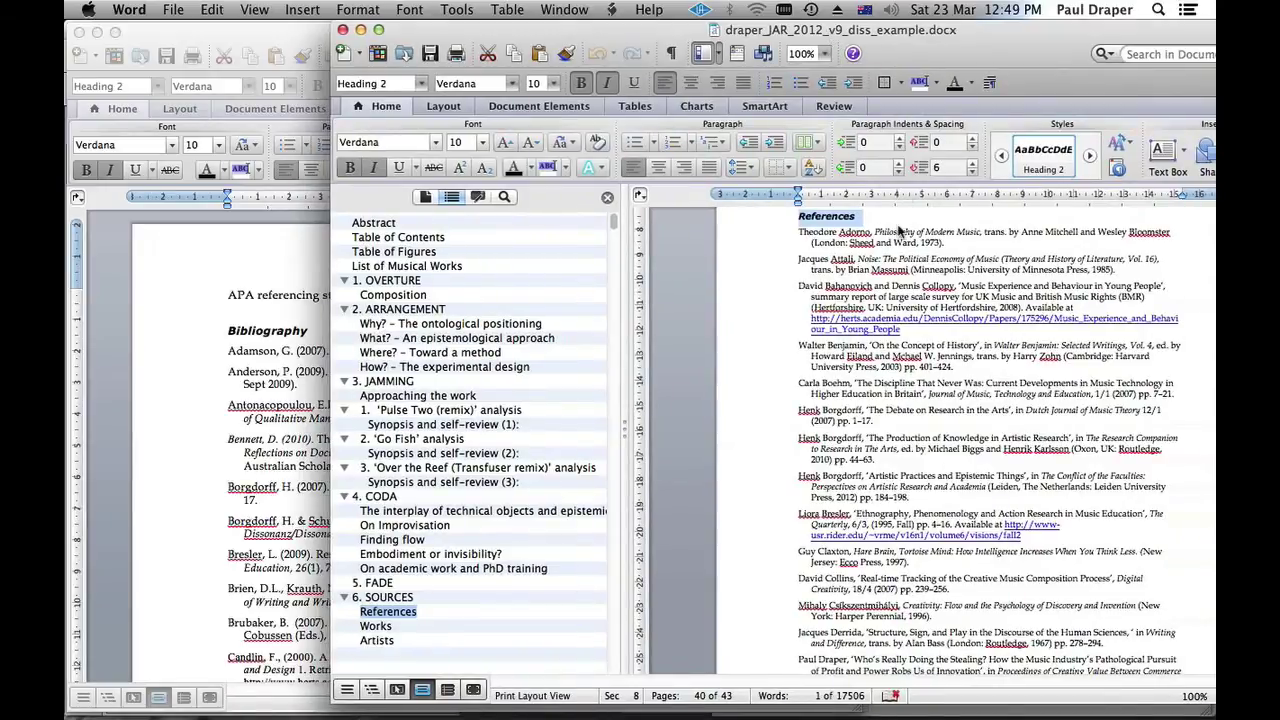
left_click(898, 224)
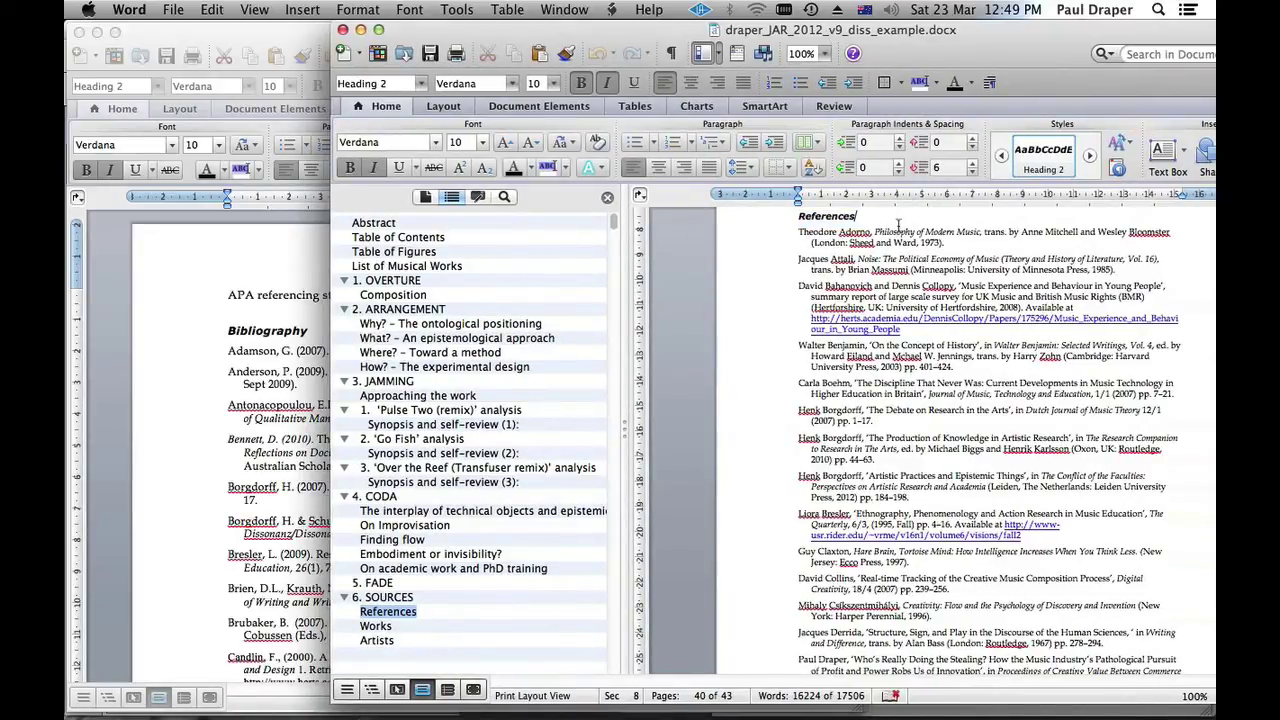
left_click(760, 224)
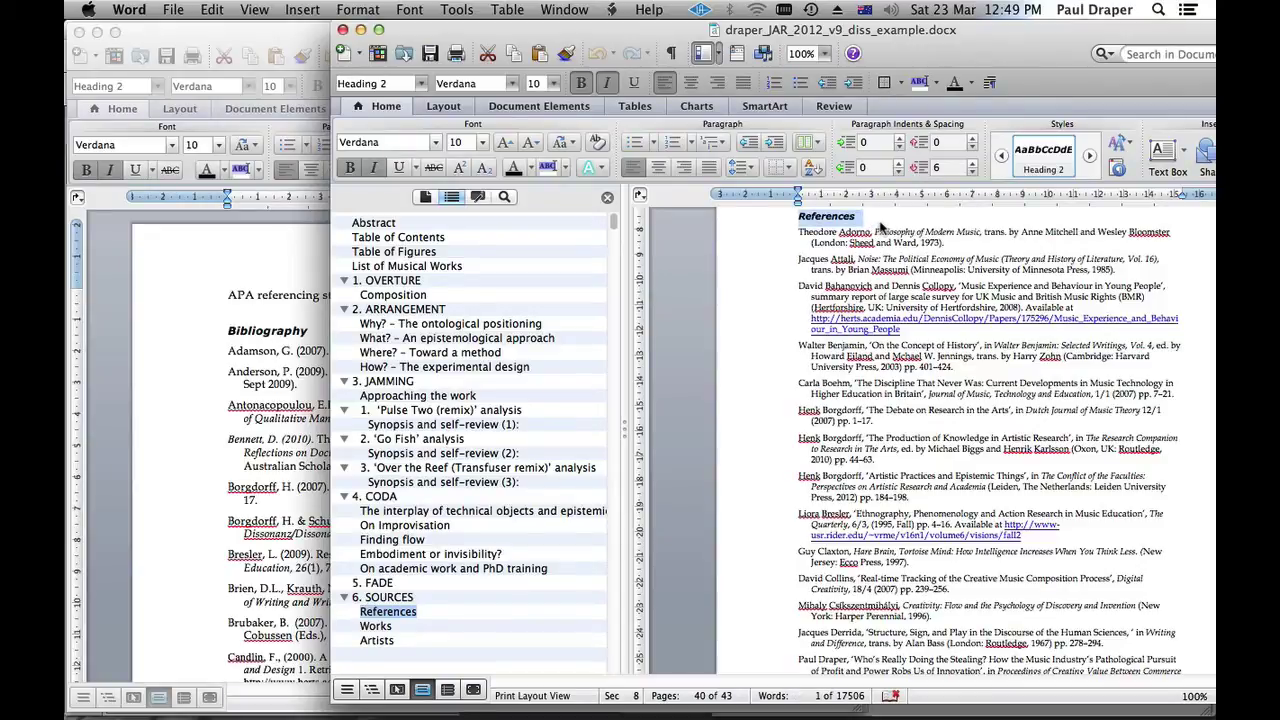
- Bring Bibliography.docx in front of the dissertation window to compare its entries with the dissertation's References list
left_click_drag(916, 54, 918, 63)
left_click(292, 369)
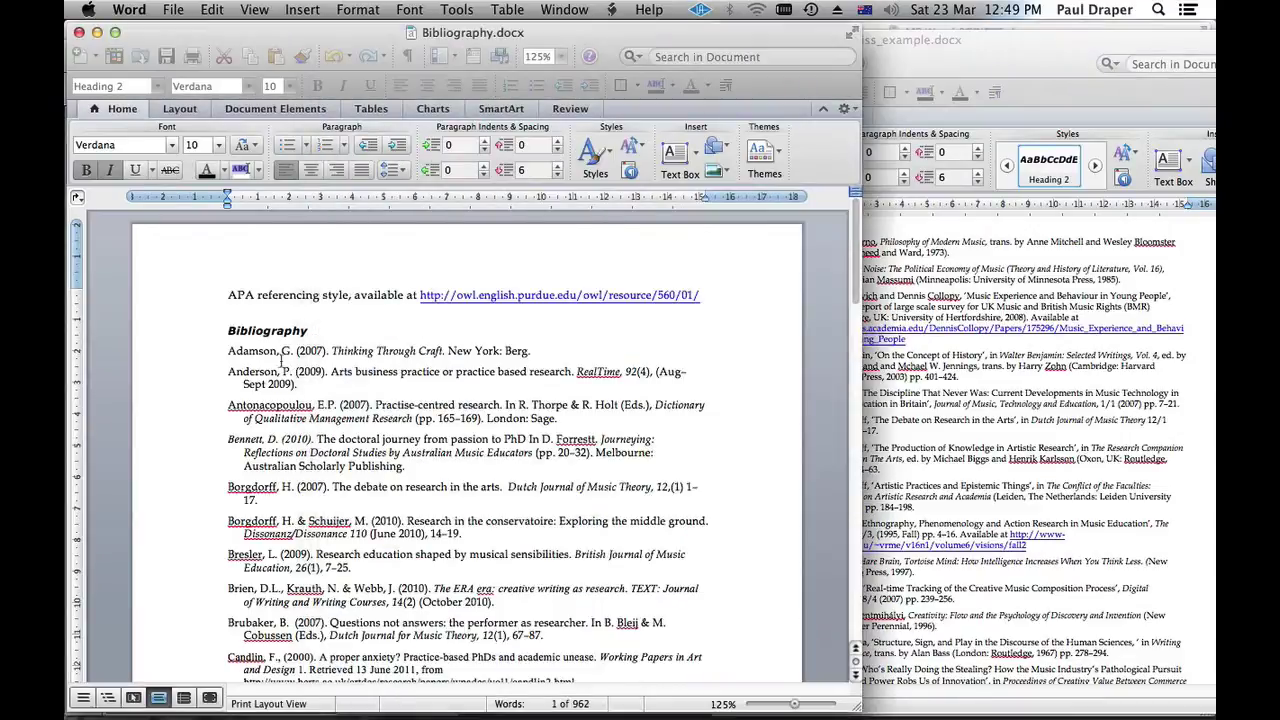
left_click(170, 339)
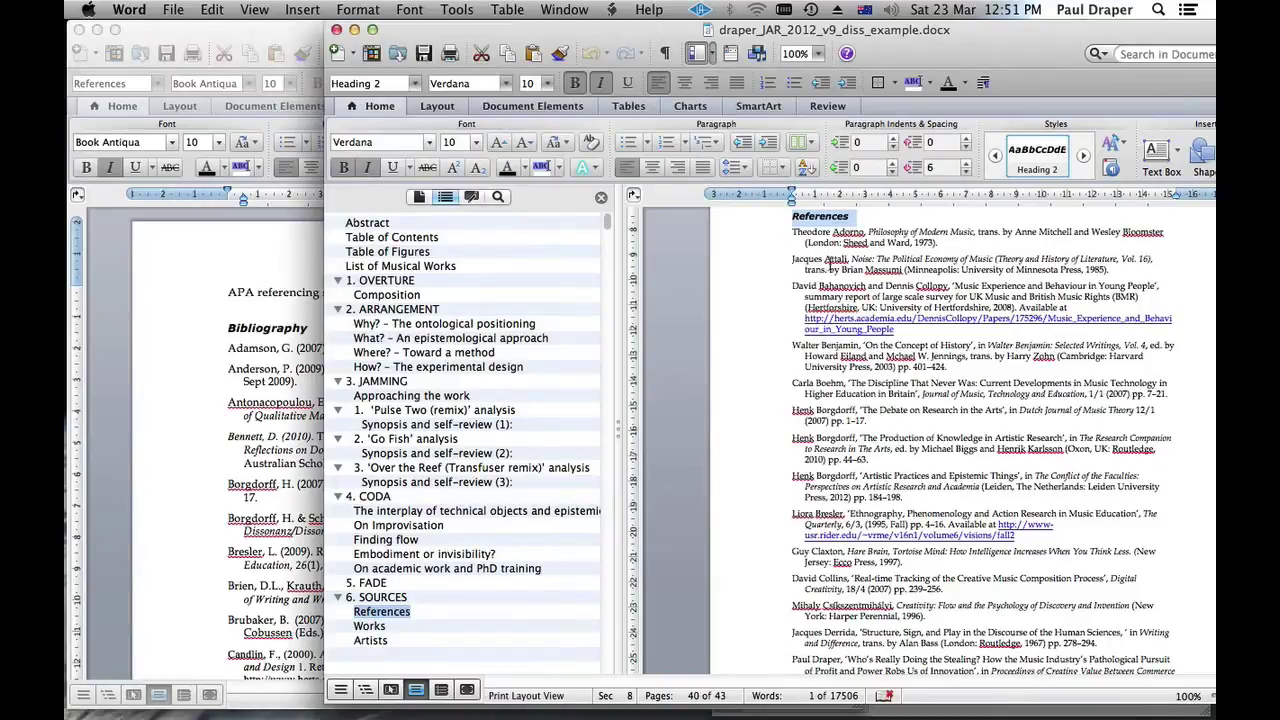
- Move the dissertation and Bibliography windows aside and bring the Draper JAR folder window to the front in Finder
left_click_drag(562, 30, 830, 30)
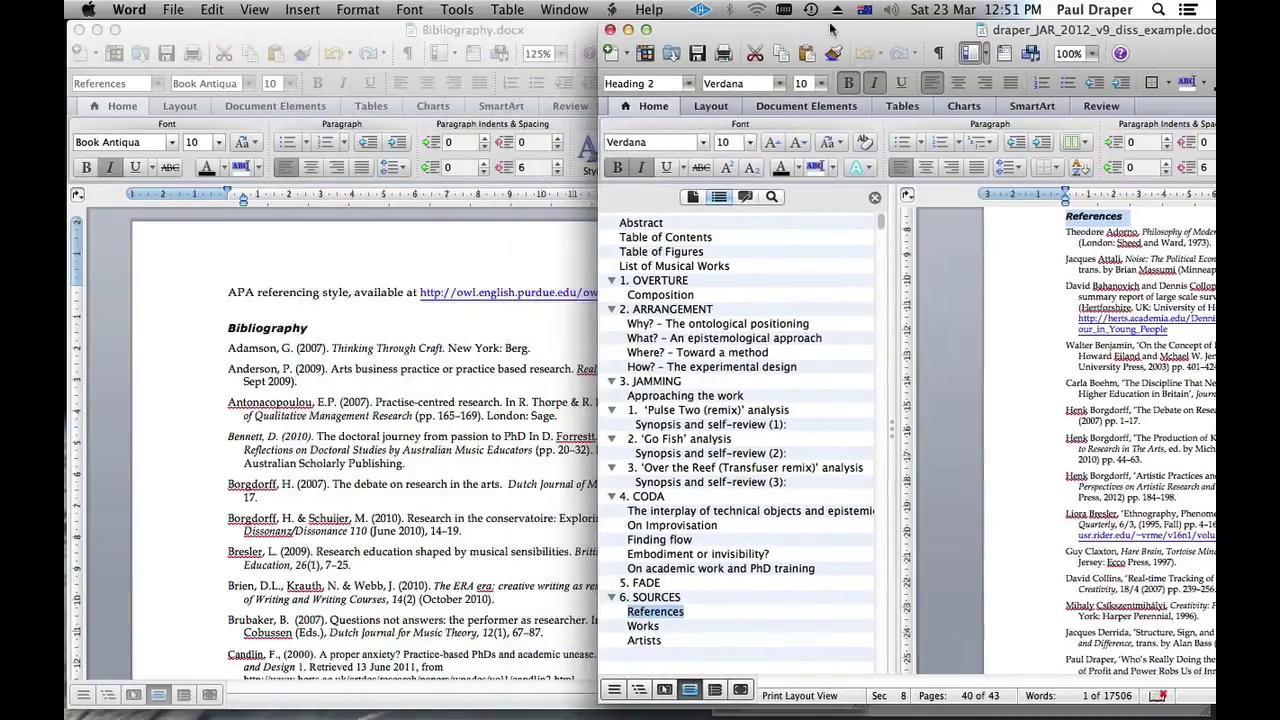
left_click(340, 35)
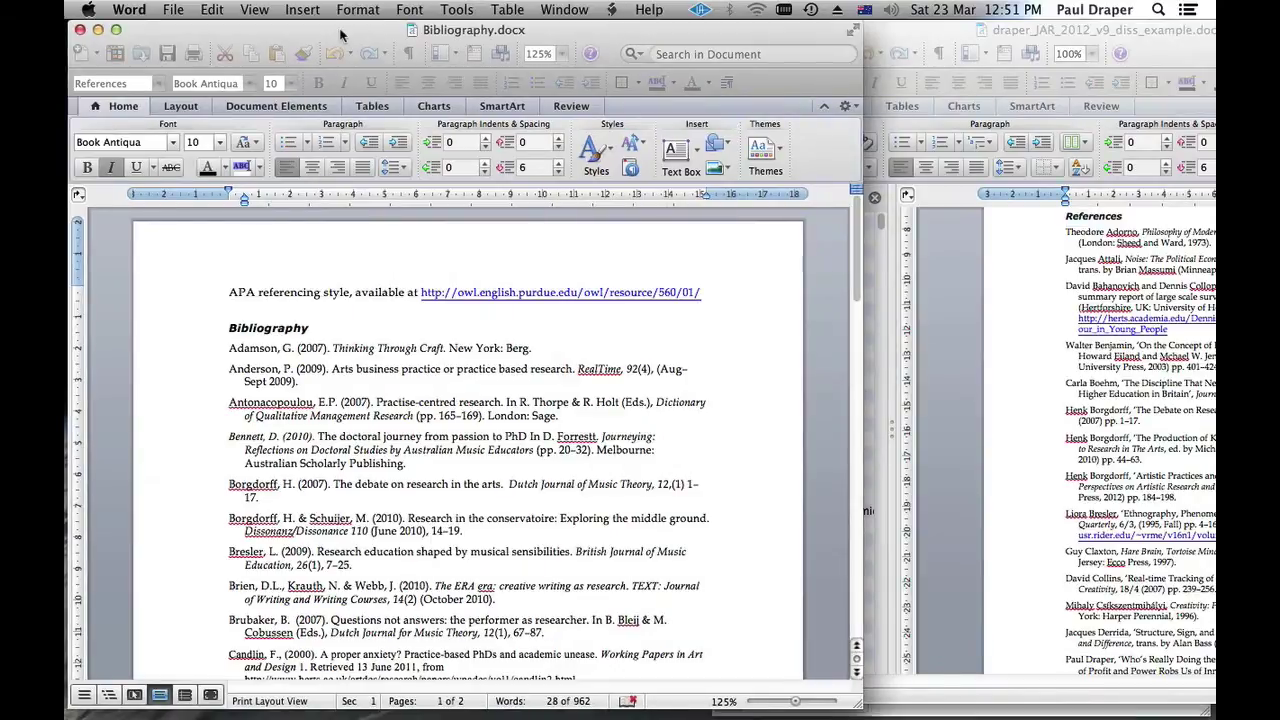
left_click_drag(340, 35, 861, 43)
left_click(464, 87)
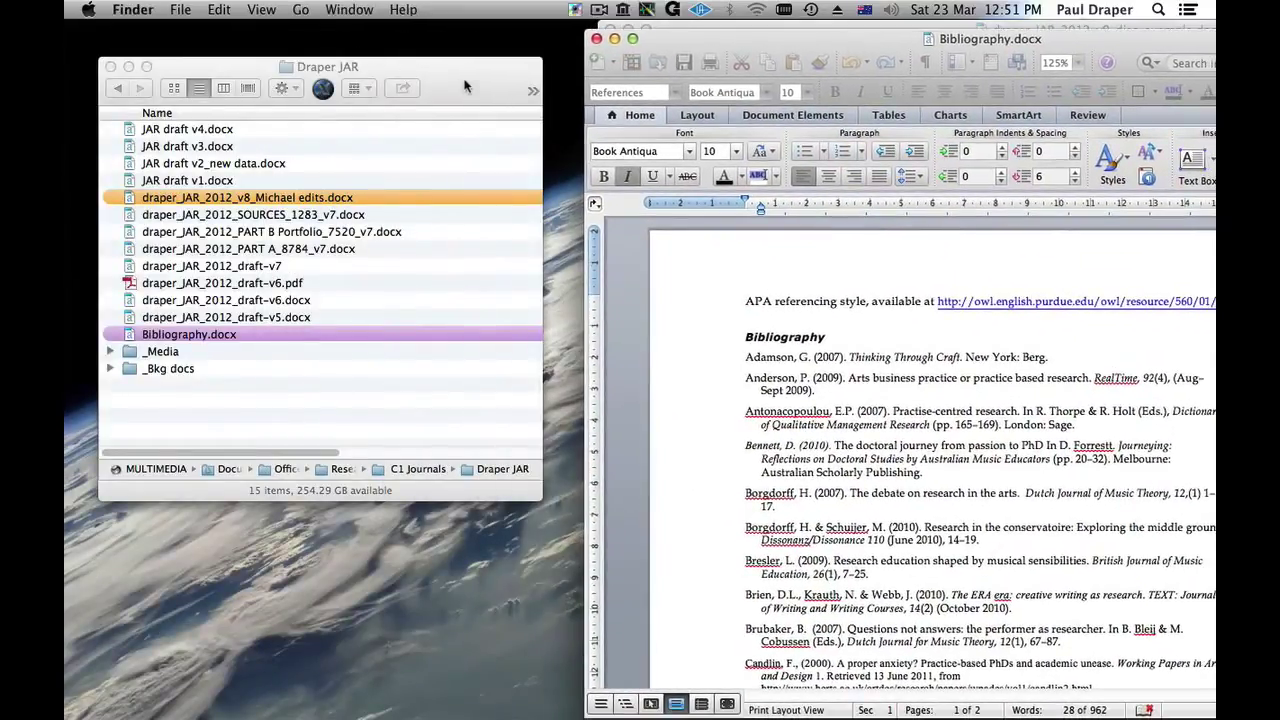
left_click_drag(464, 87, 403, 97)
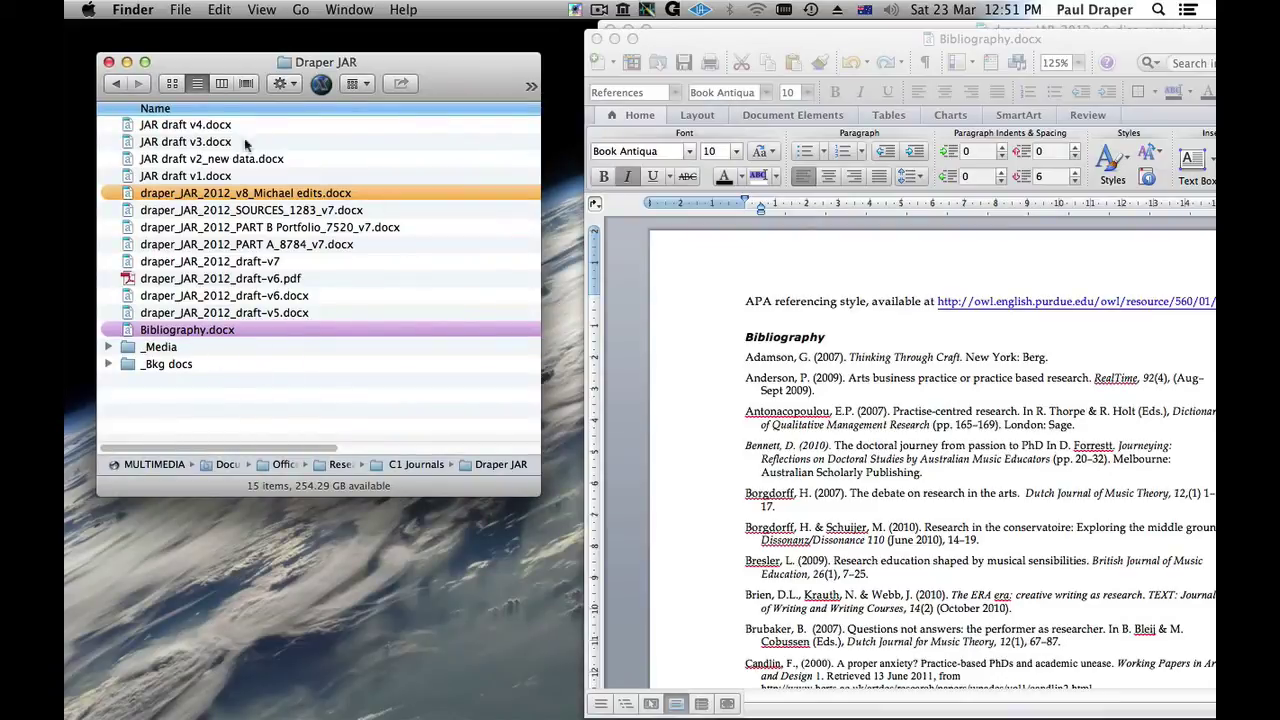
- Enlarge the Draper JAR folder window and look through the _Media and _Bkg docs subfolders, collapsing each one again
left_click(108, 348)
left_click_drag(525, 494, 558, 632)
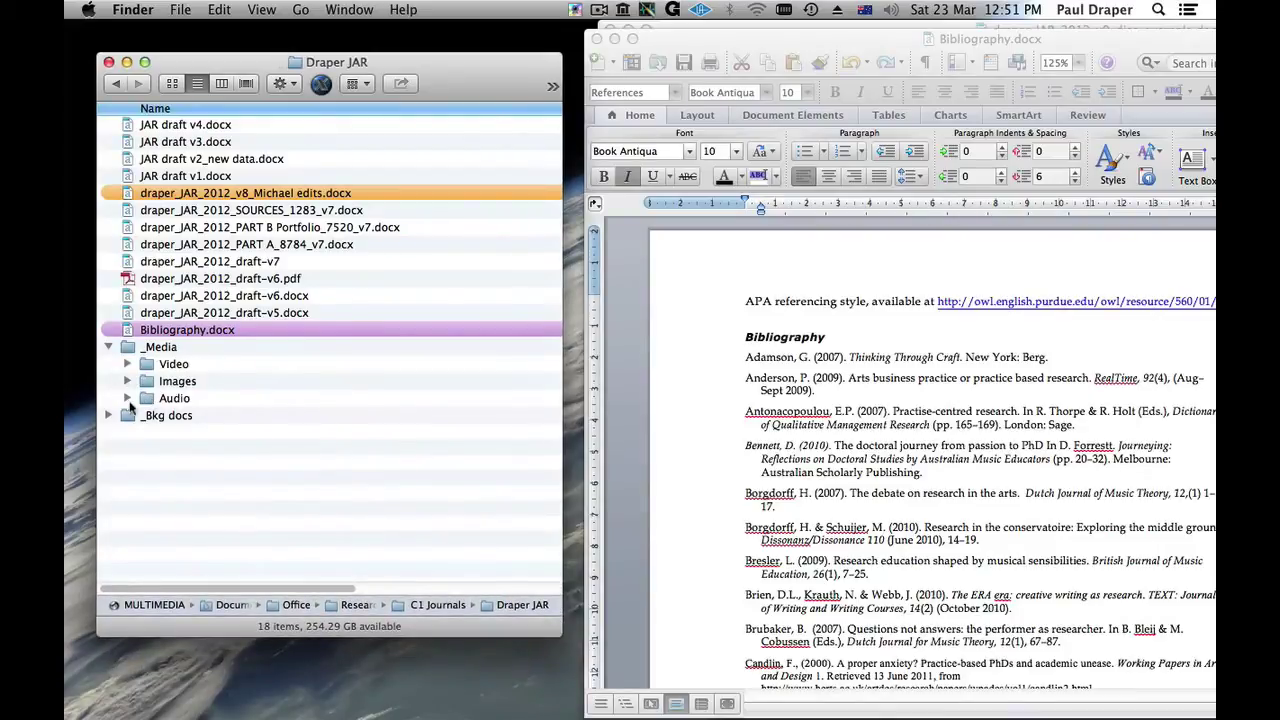
left_click(108, 347)
left_click(108, 364)
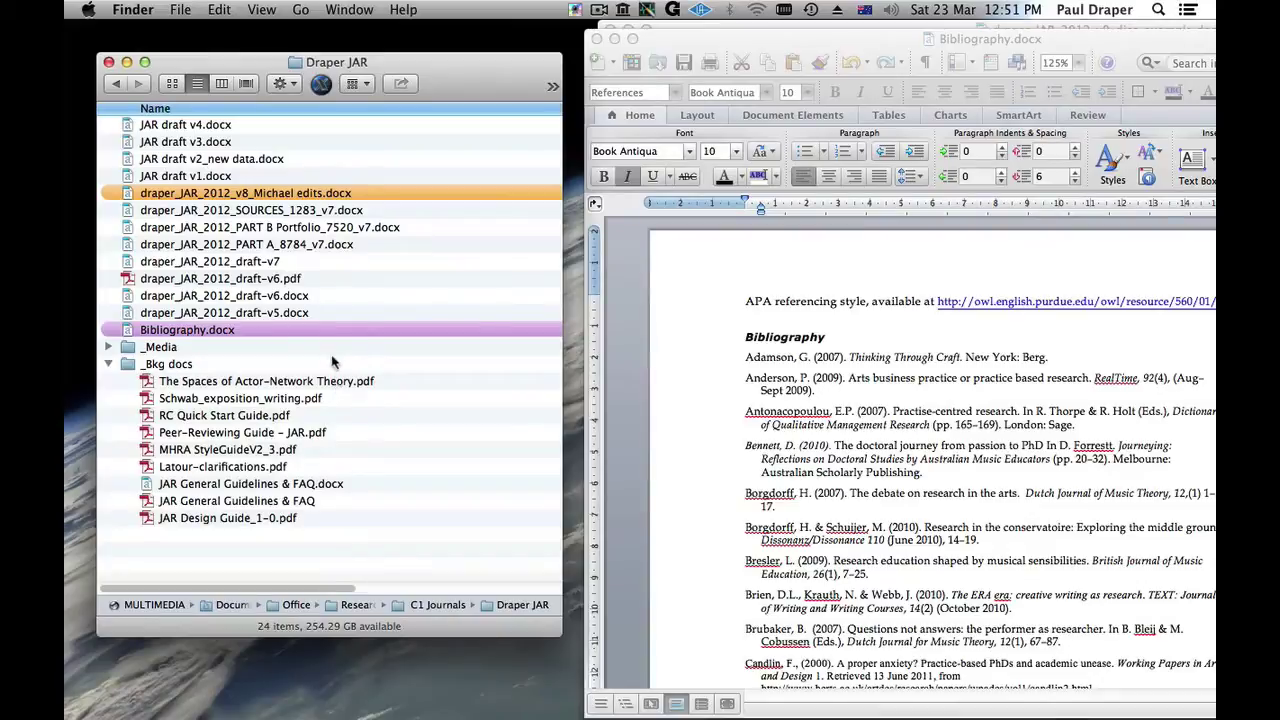
left_click(108, 364)
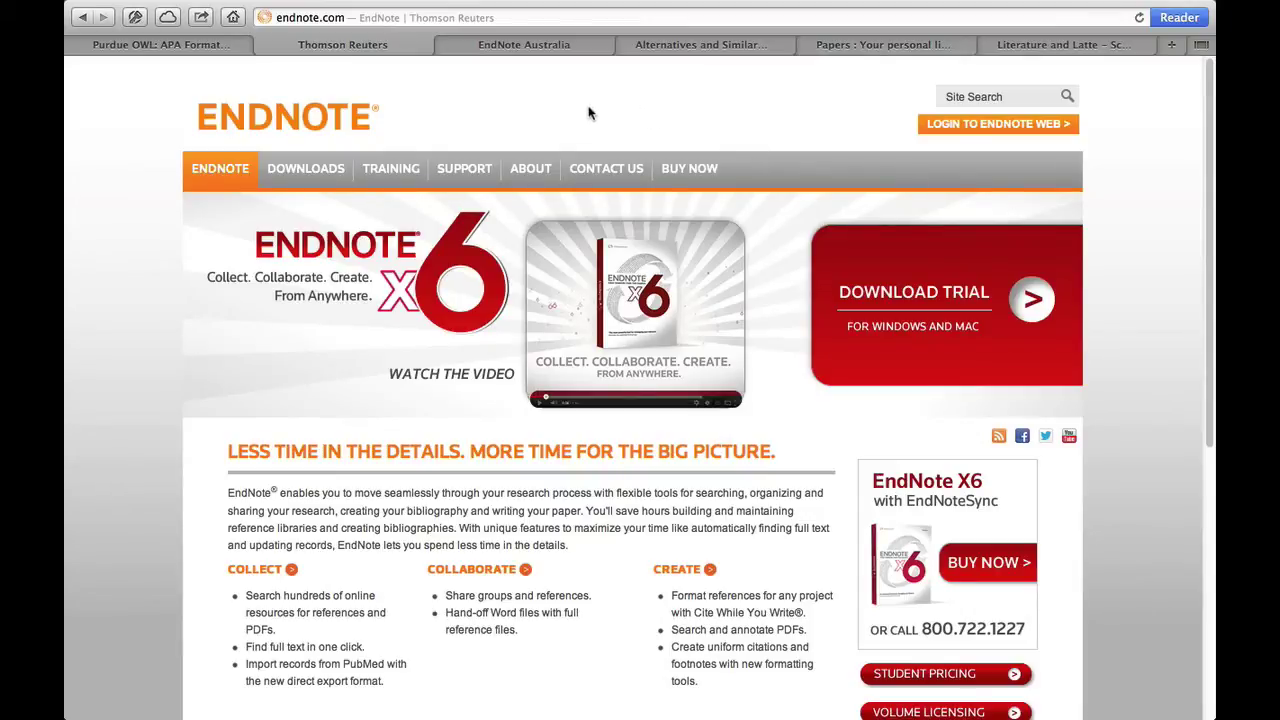
- In Safari, view the EndNote Australia price page and examine the list of EndNote alternatives on AlternativeTo
left_click(548, 47)
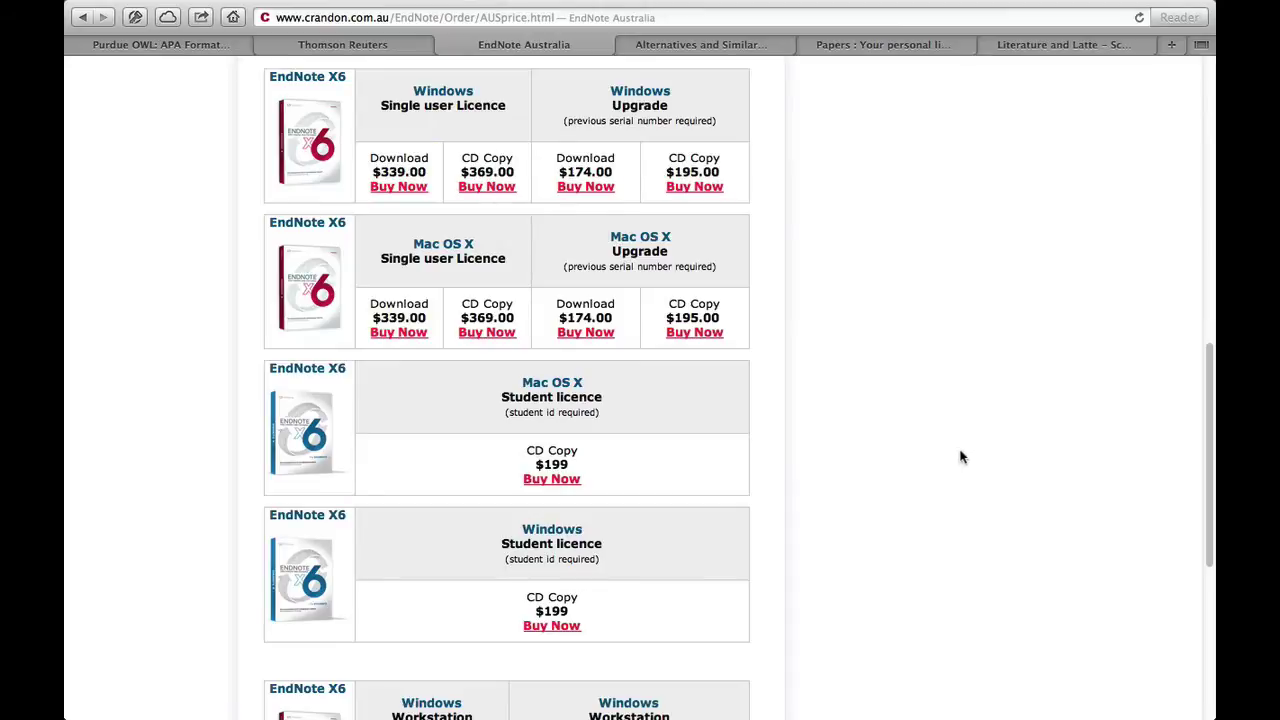
left_click(711, 42)
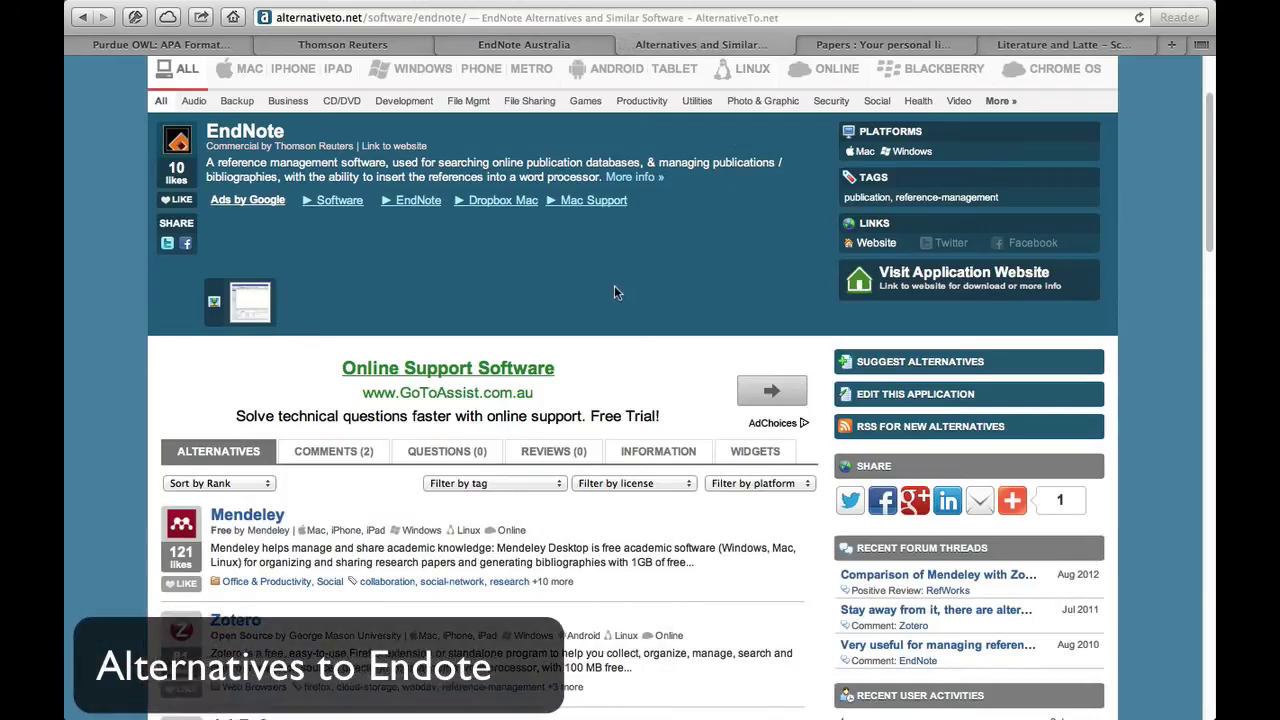
scroll(614, 287, "down", 8)
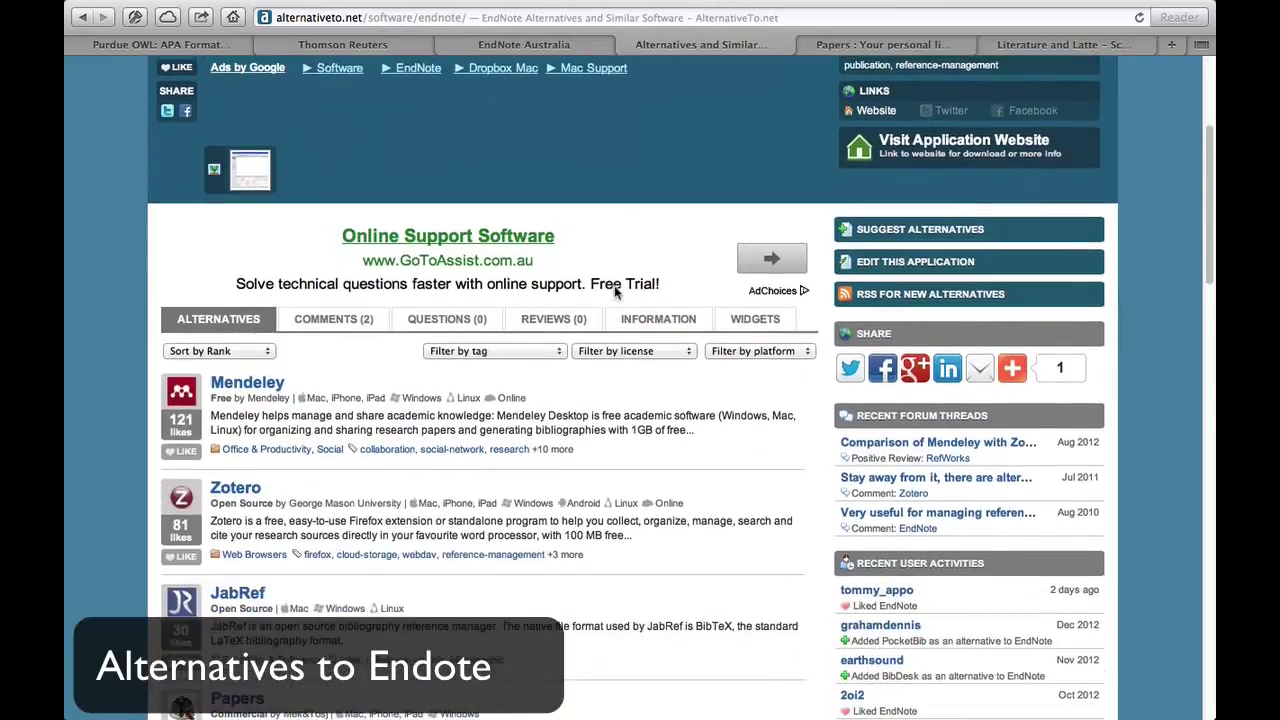
scroll(614, 290, "down", 2)
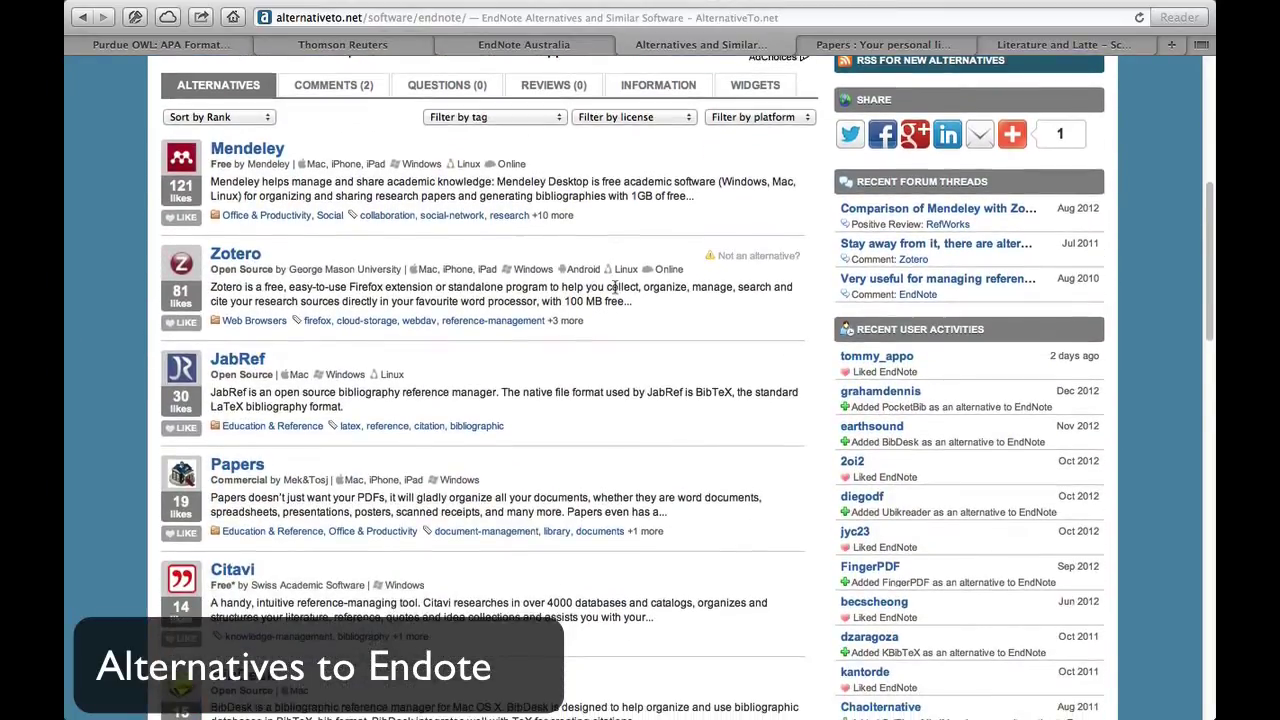
scroll(643, 335, "down", 1)
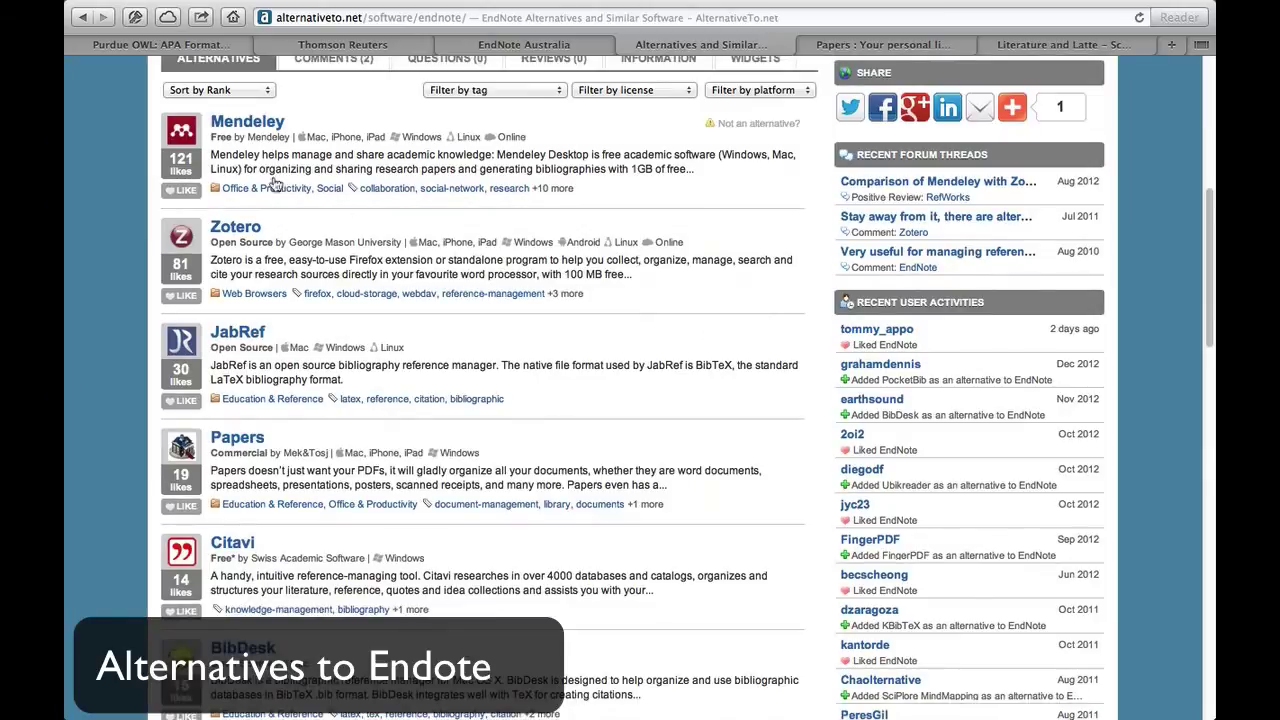
scroll(628, 243, "down", 4)
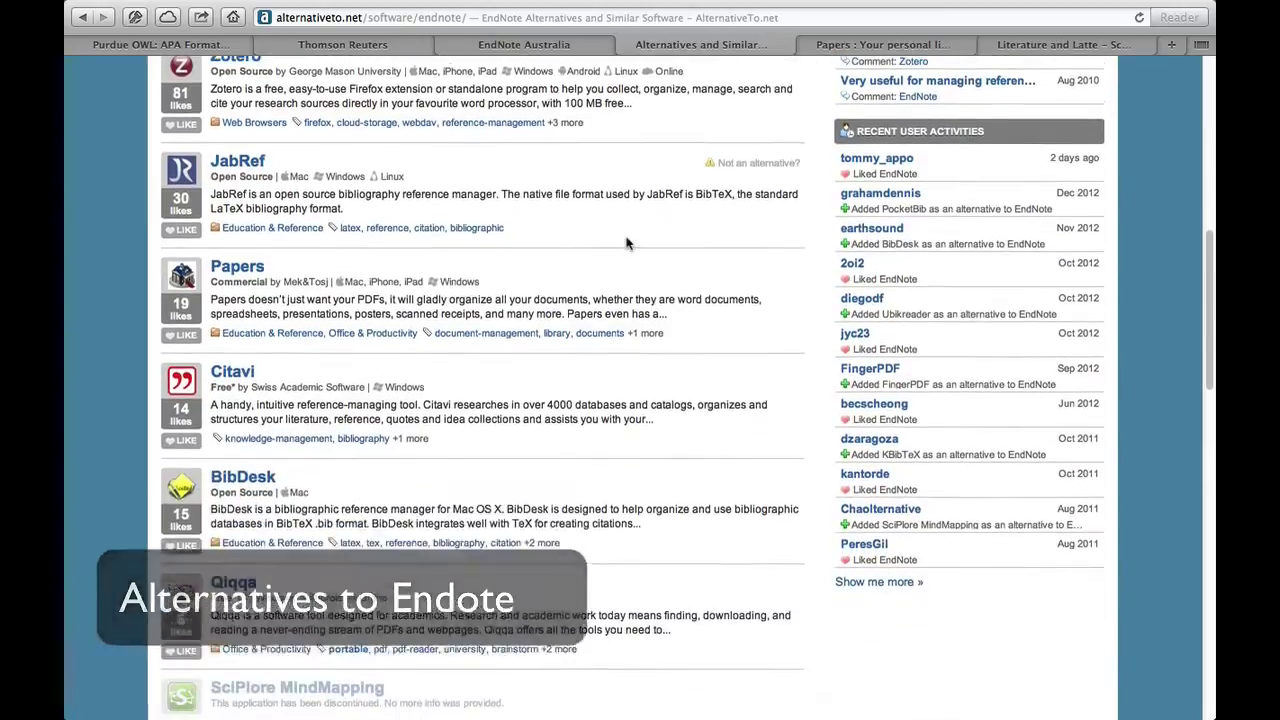
scroll(462, 406, "down", 8)
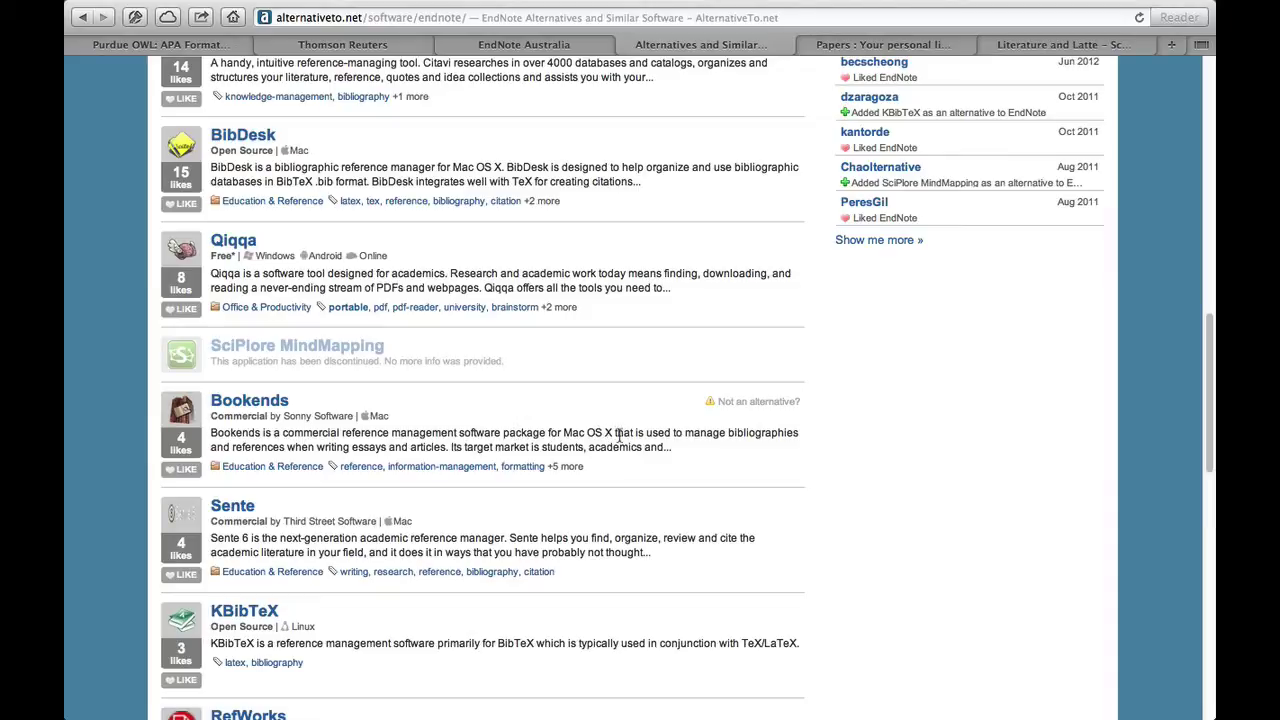
scroll(618, 435, "up", 15)
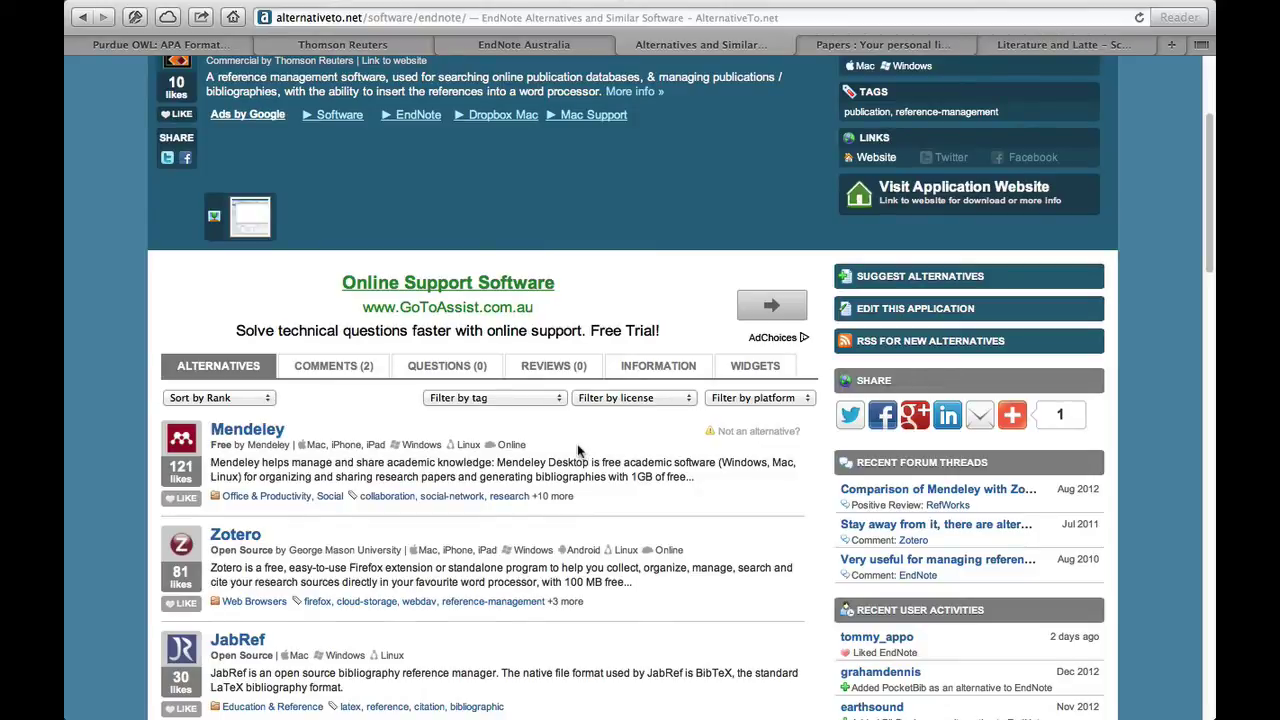
scroll(520, 500, "down", 5)
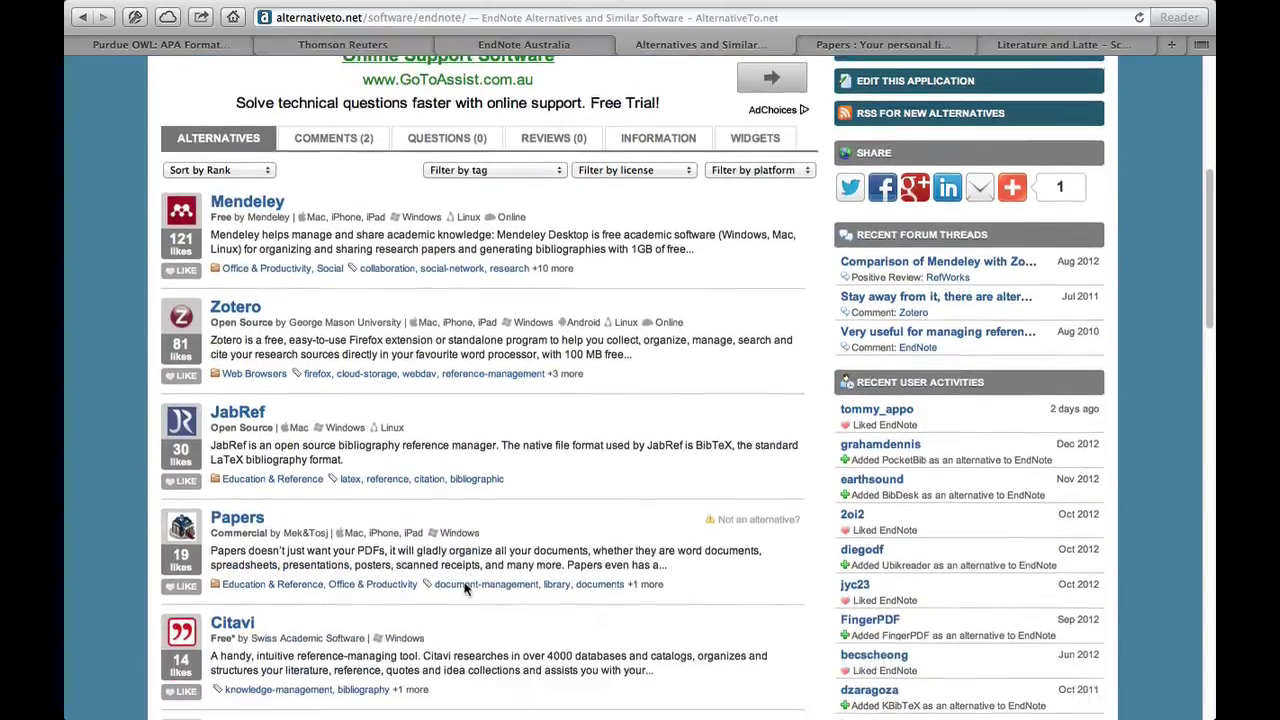
scroll(465, 588, "down", 1)
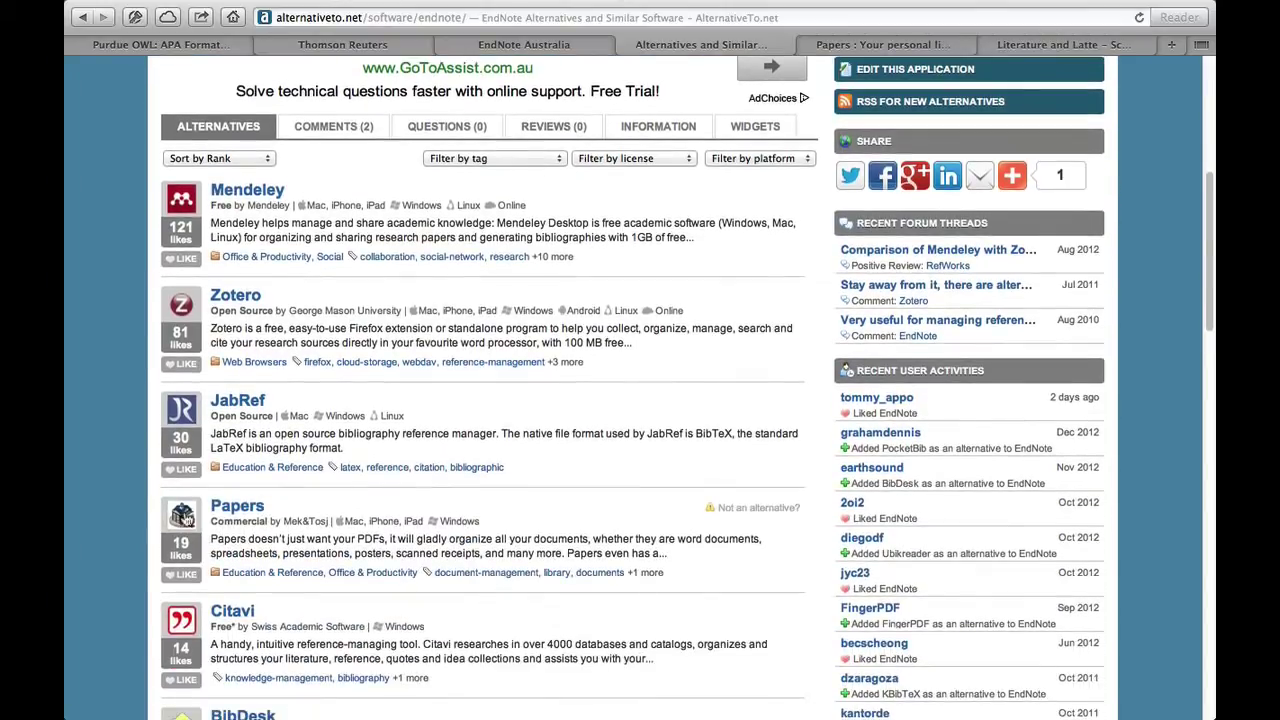
- View the Papers product page in the browser, and switch to the Papers application
left_click(858, 43)
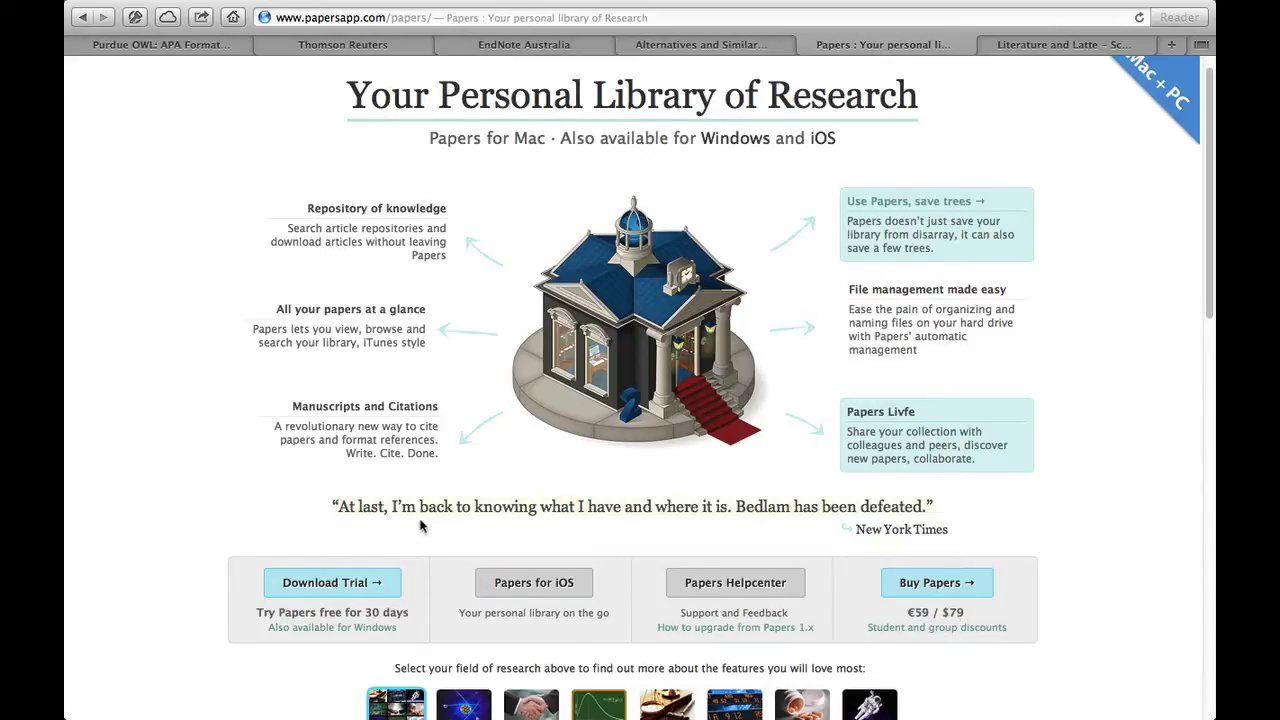
key("super+Tab")
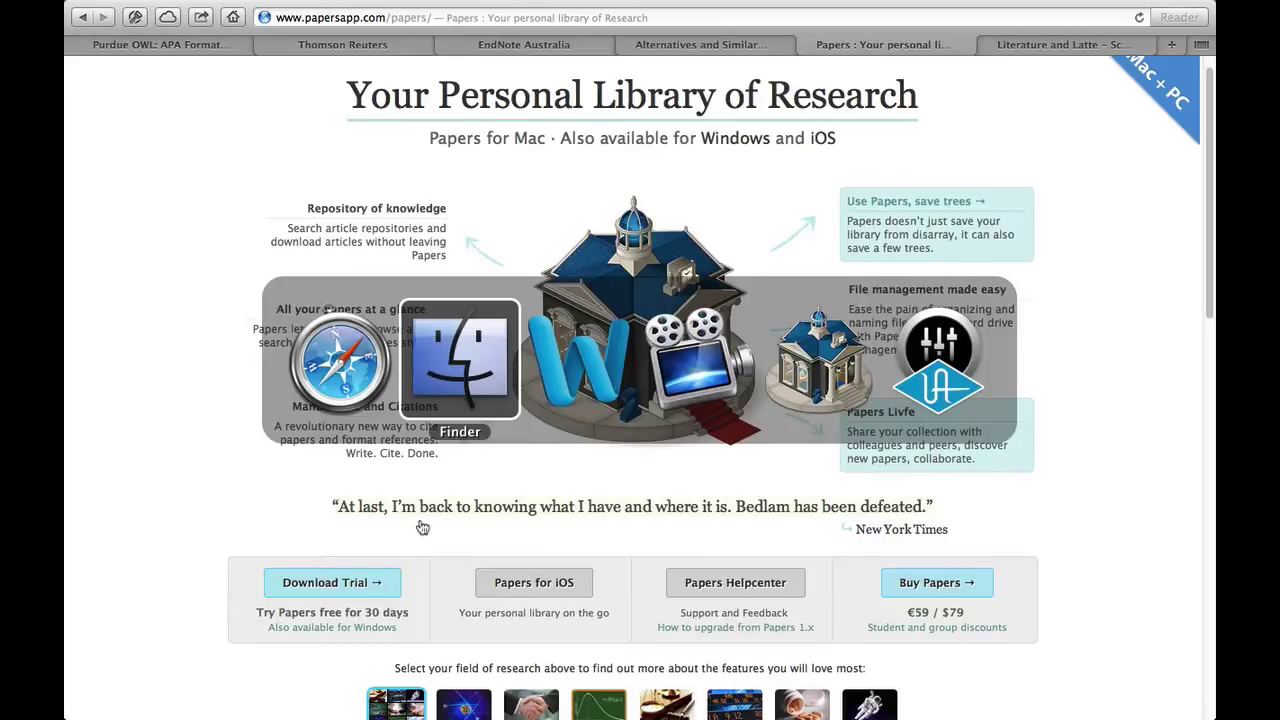
key("super+Tab")
key("super+Tab")
key("super+Tab")
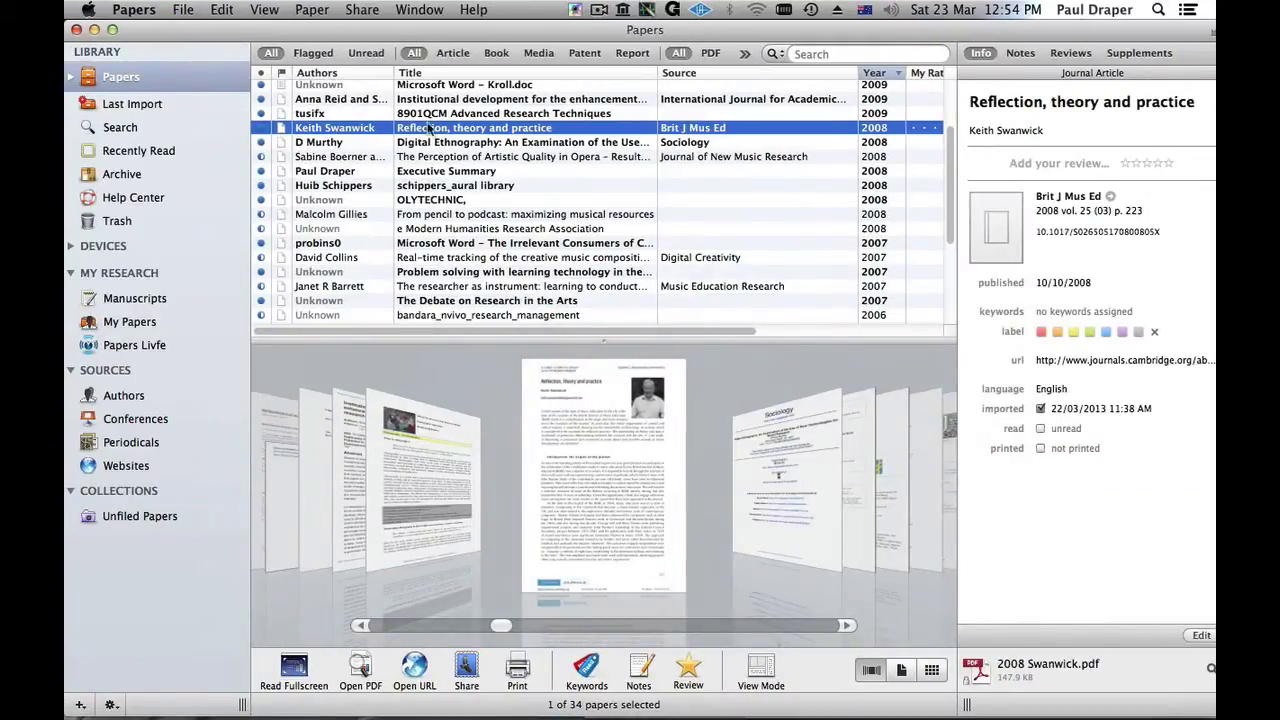
- Preview several library entries in Papers, ending with 8901QCM Advanced Research Techniques
left_click(510, 242)
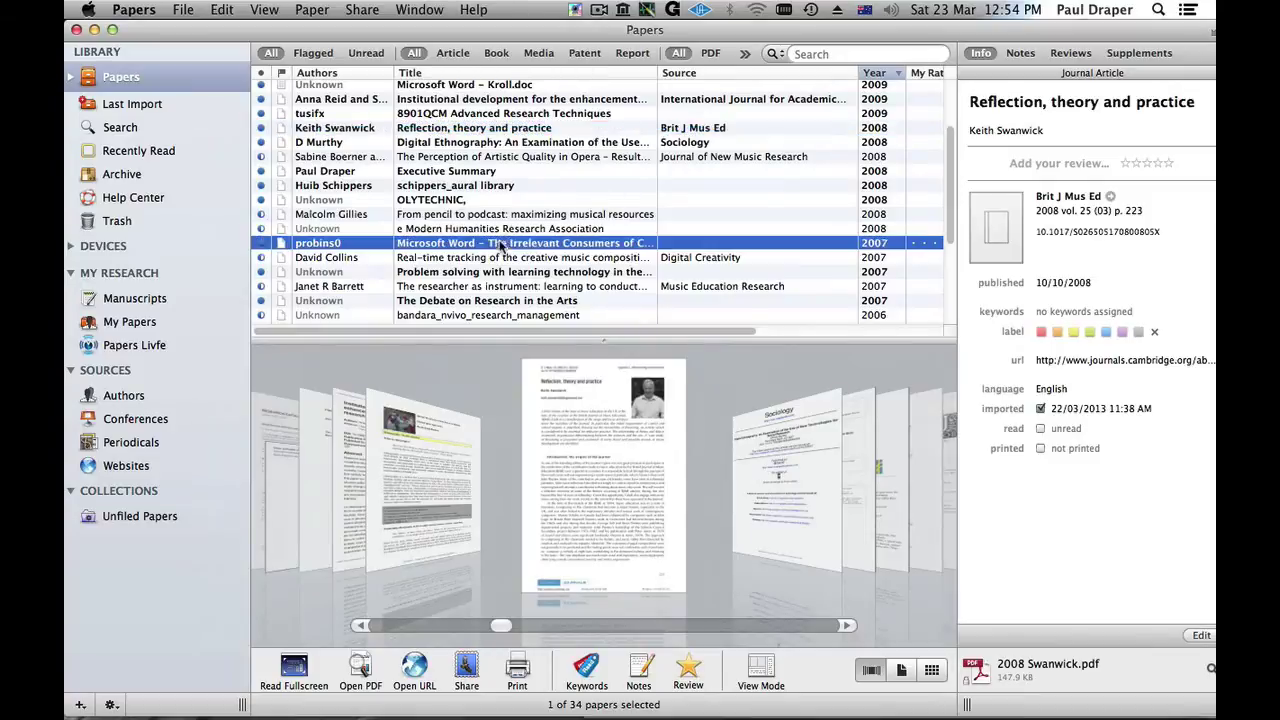
left_click(463, 185)
left_click(462, 156)
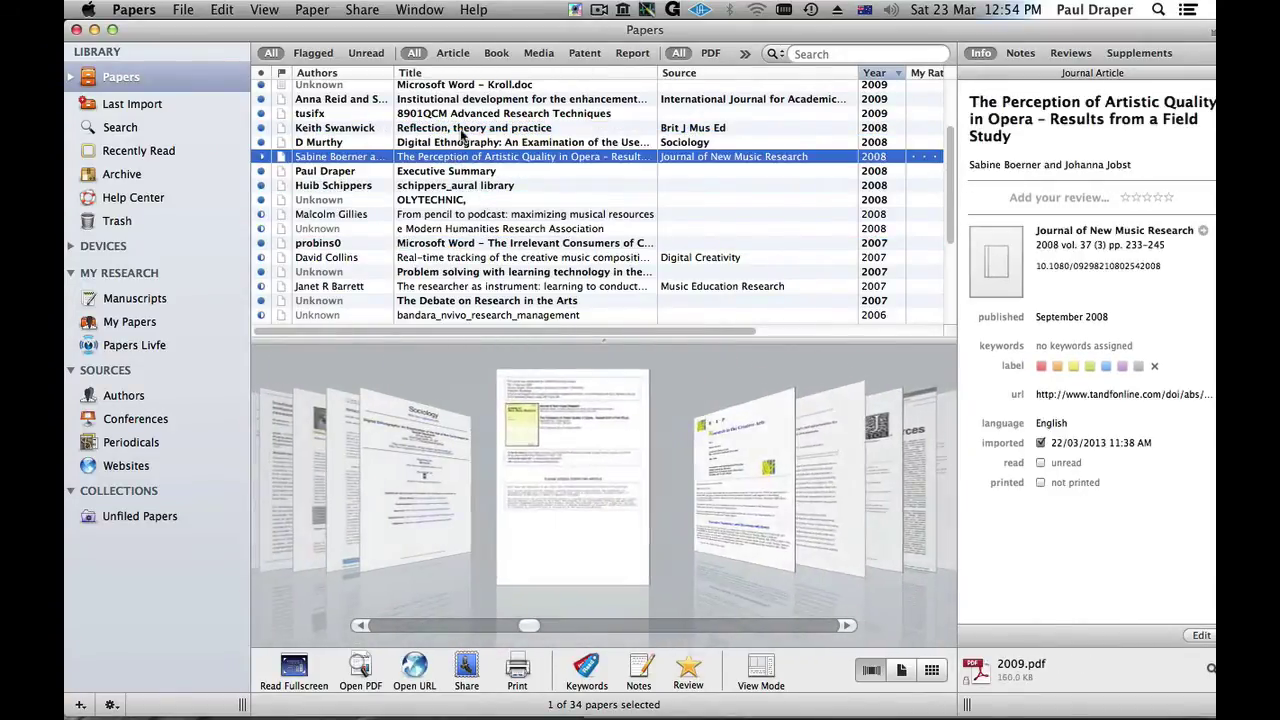
left_click(461, 142)
left_click(458, 128)
left_click(458, 113)
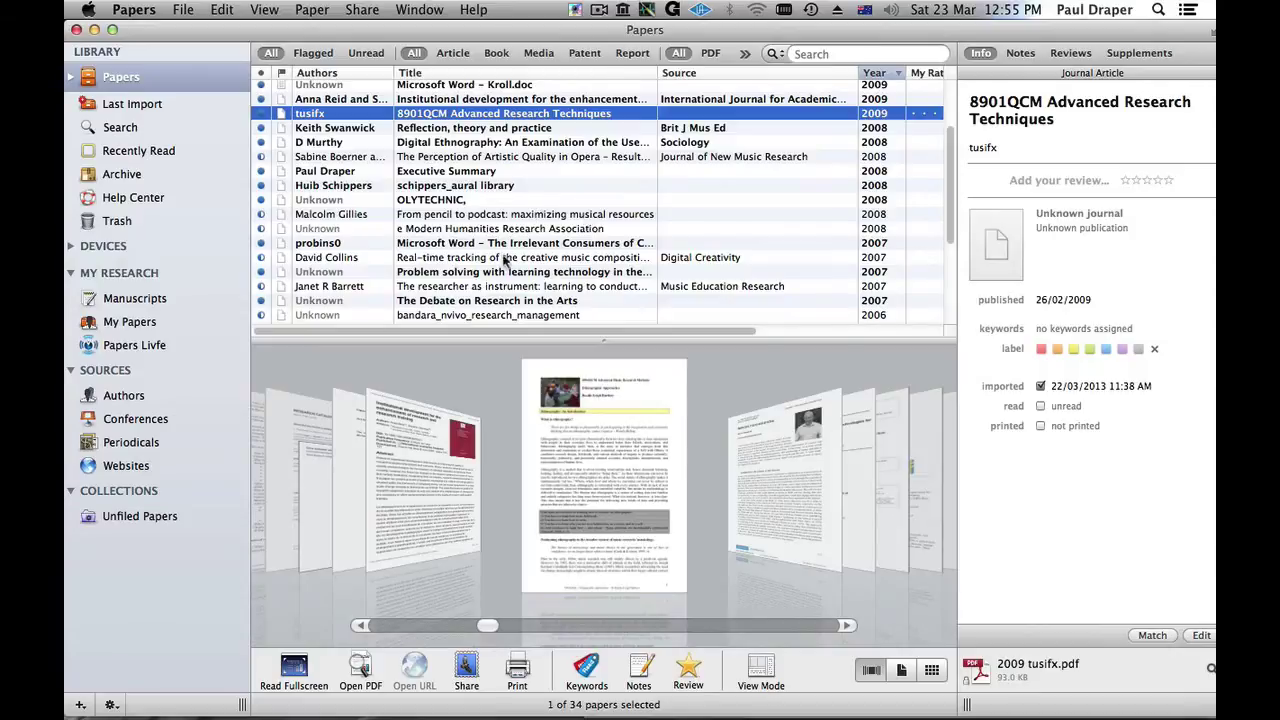
- Open the Digital Ethnography article from the Papers library, skim its pages and close it again
scroll(508, 224, "up", 3)
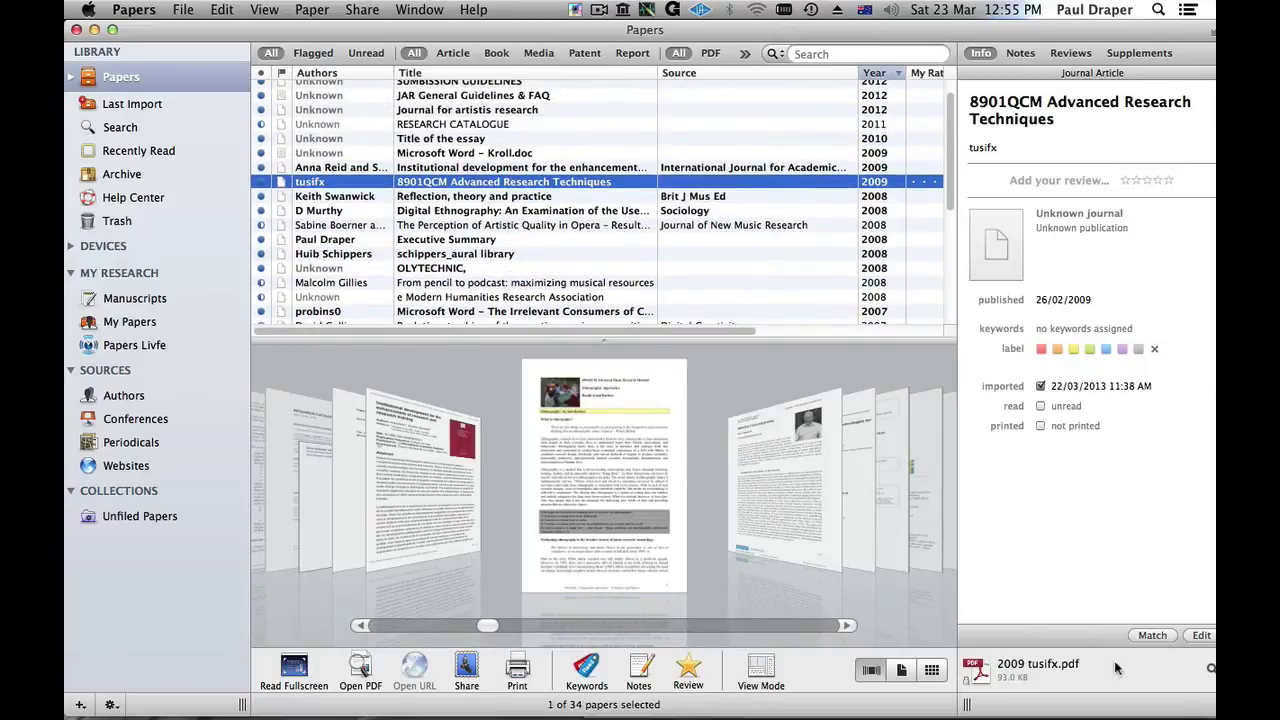
key("Down")
key("Down")
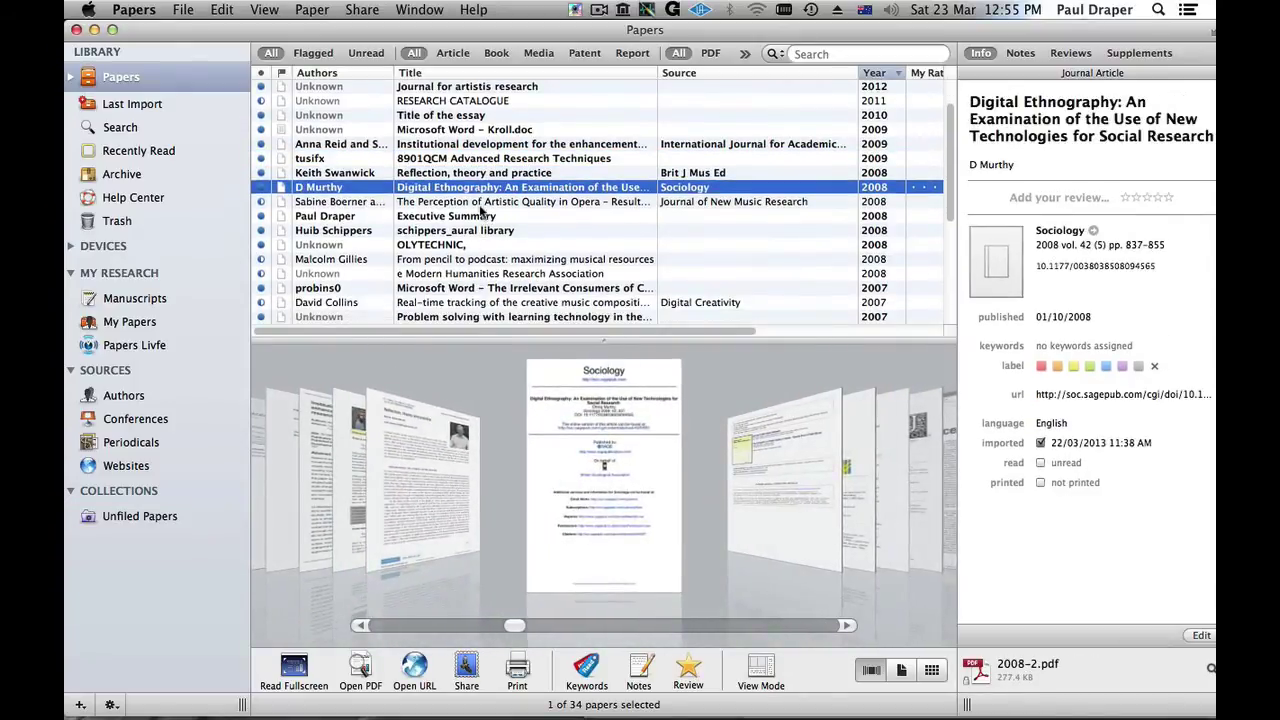
double_click(481, 210)
scroll(535, 175, "down", 4)
scroll(535, 175, "down", 10)
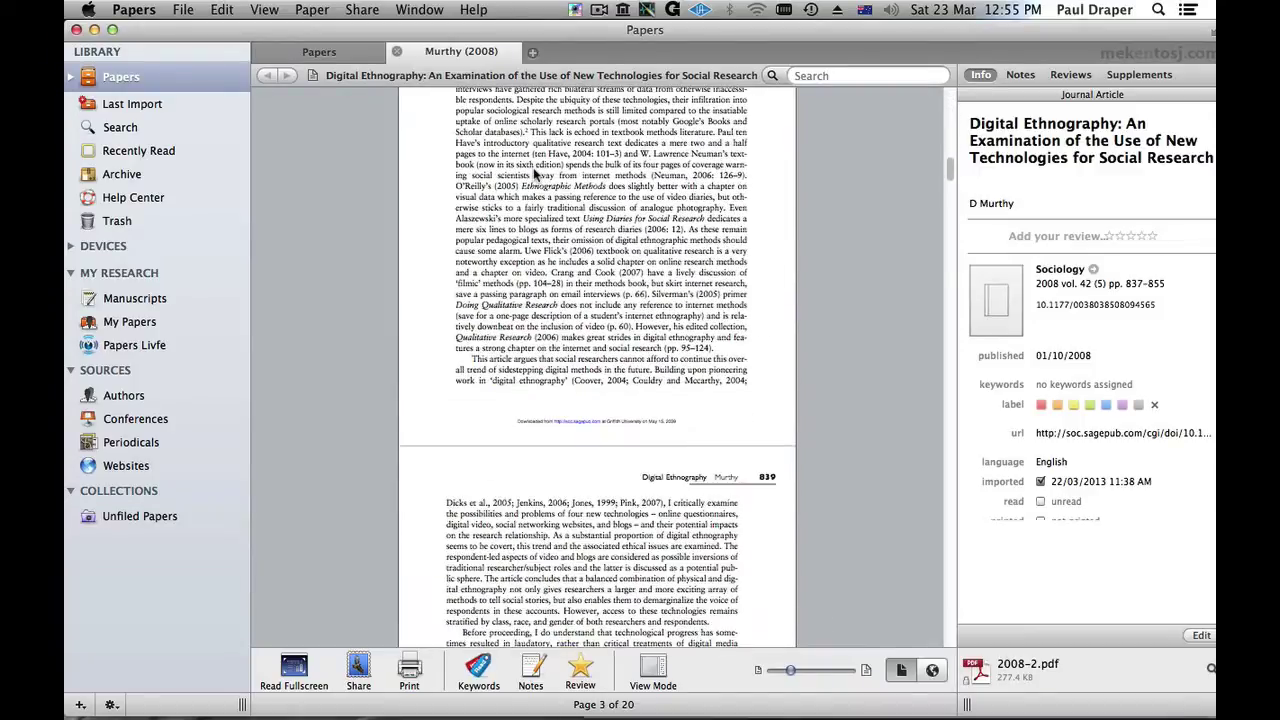
scroll(535, 175, "up", 10)
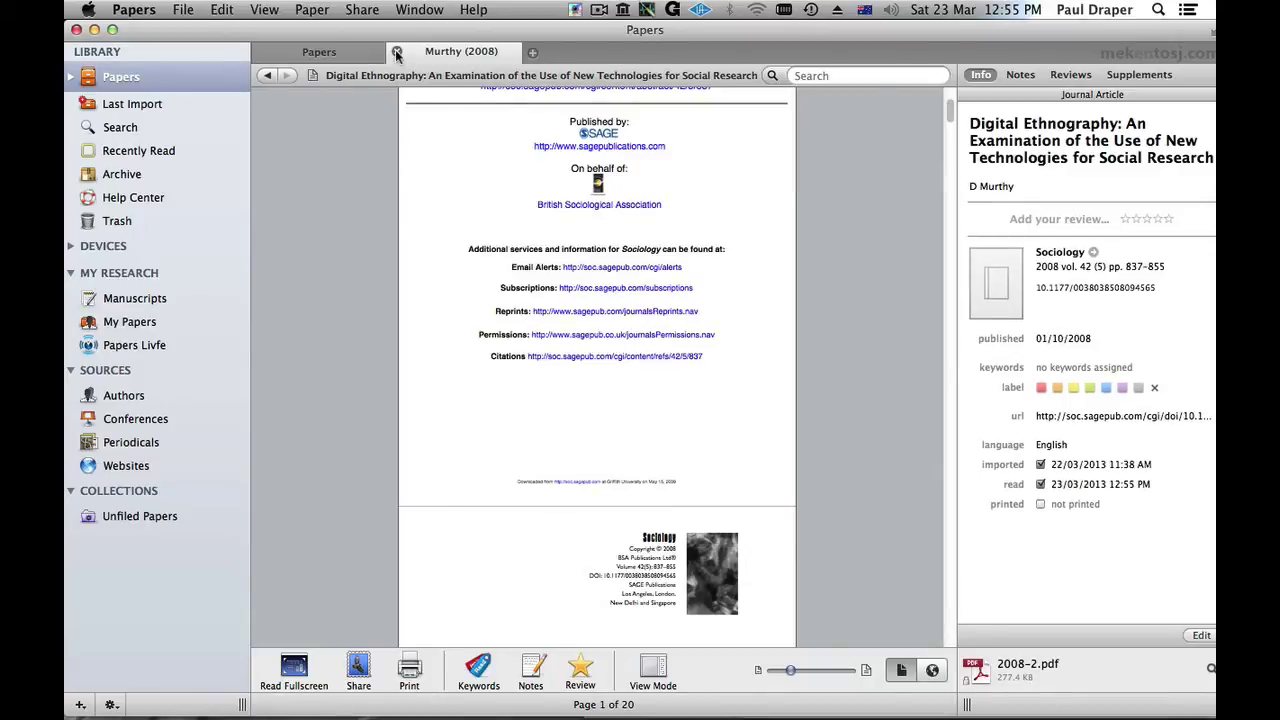
left_click(396, 52)
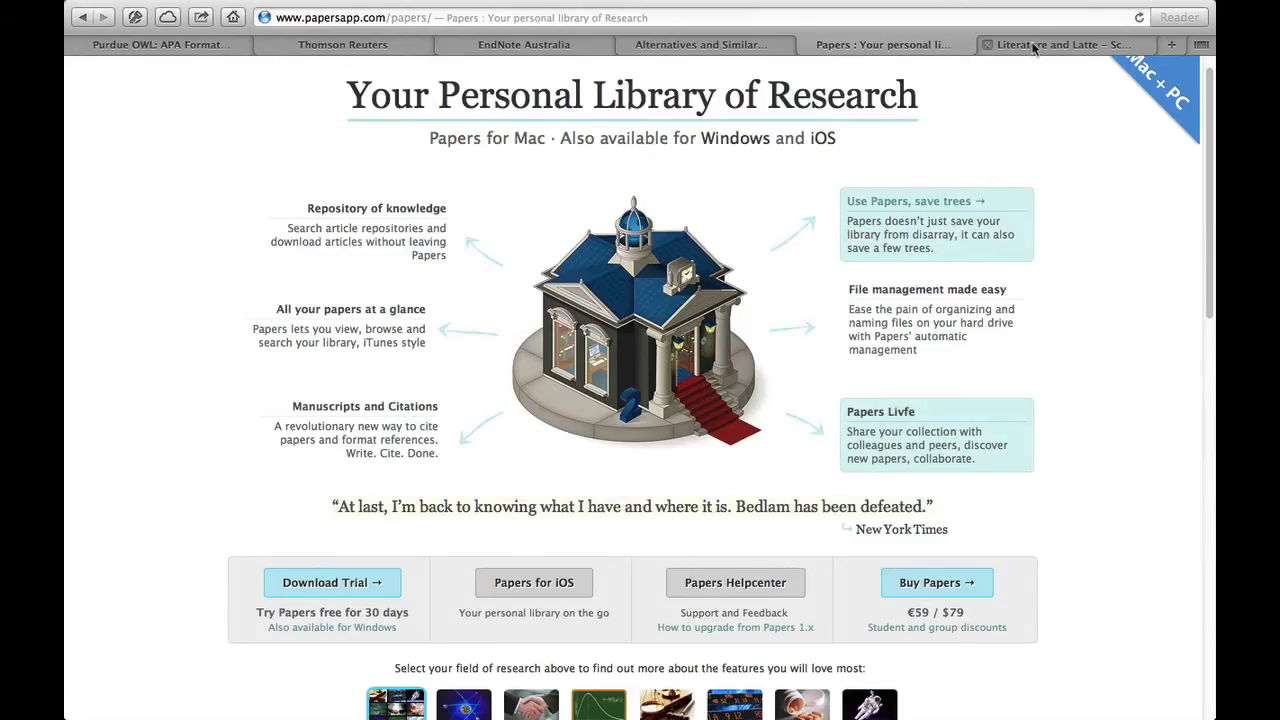
- Switch back to Safari, open the Literature and Latte page for Scrivener and examine its feature descriptions
left_click(1032, 42)
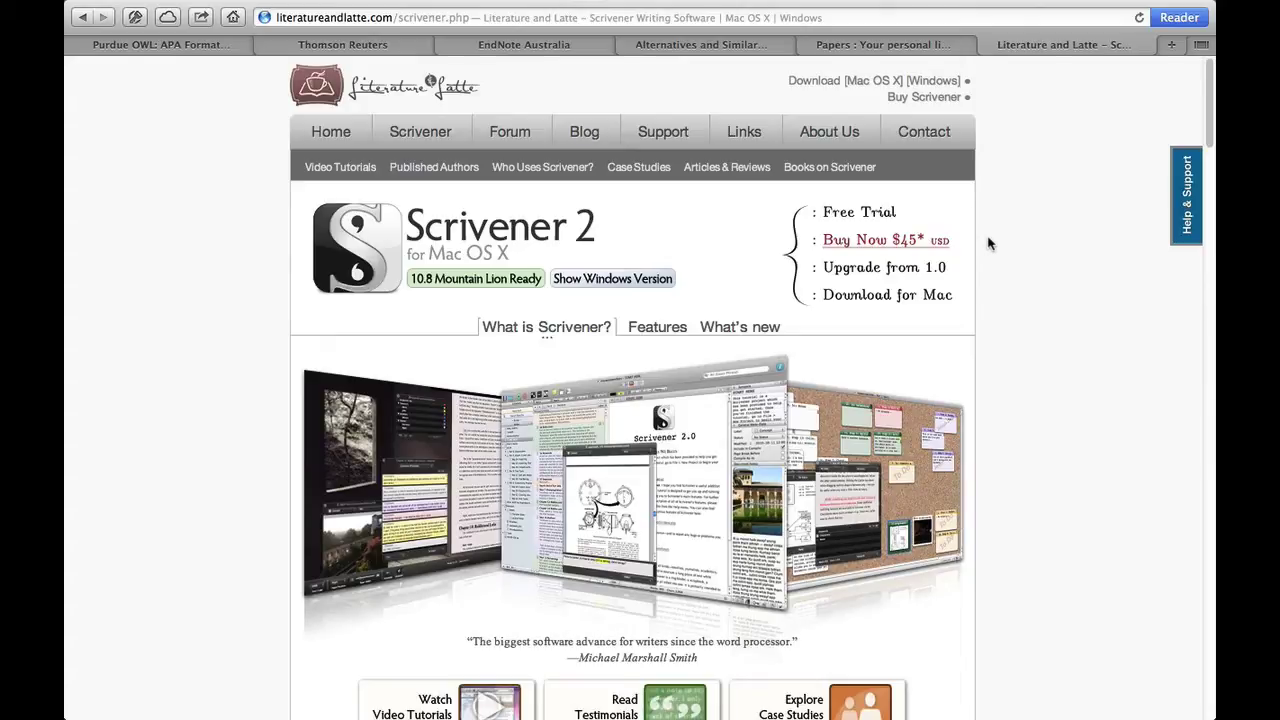
scroll(956, 318, "down", 5)
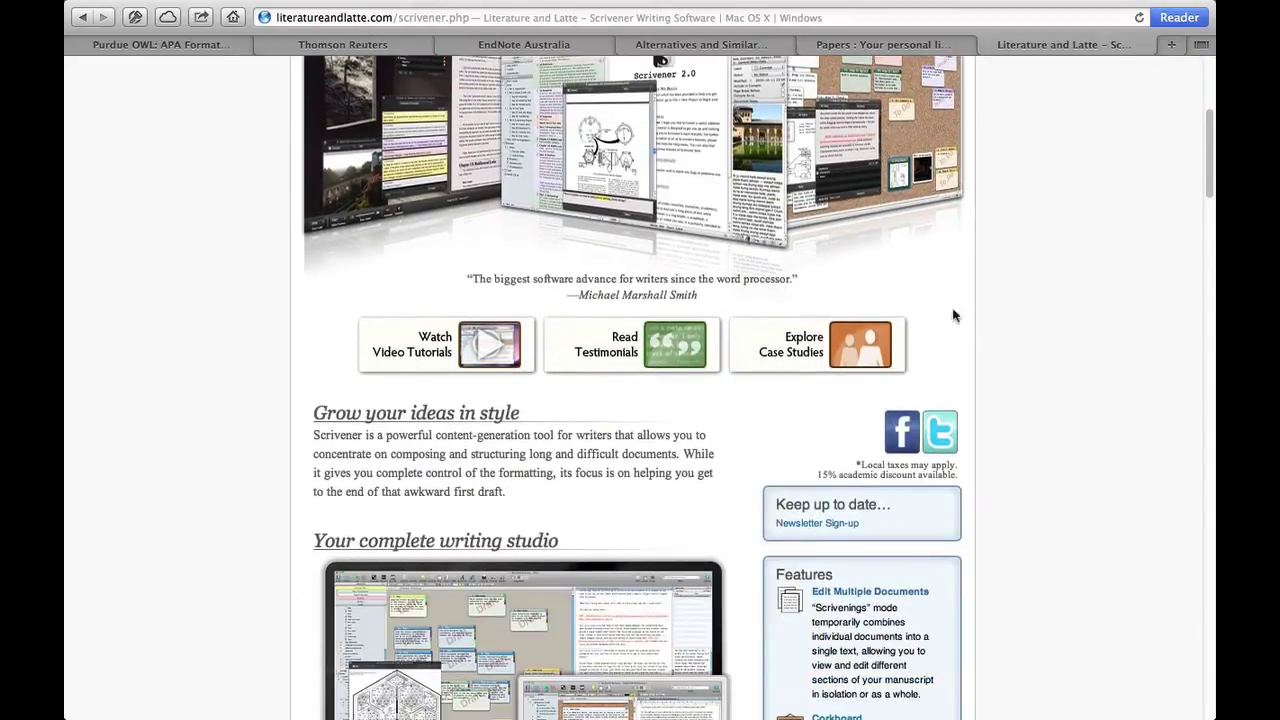
scroll(963, 313, "down", 5)
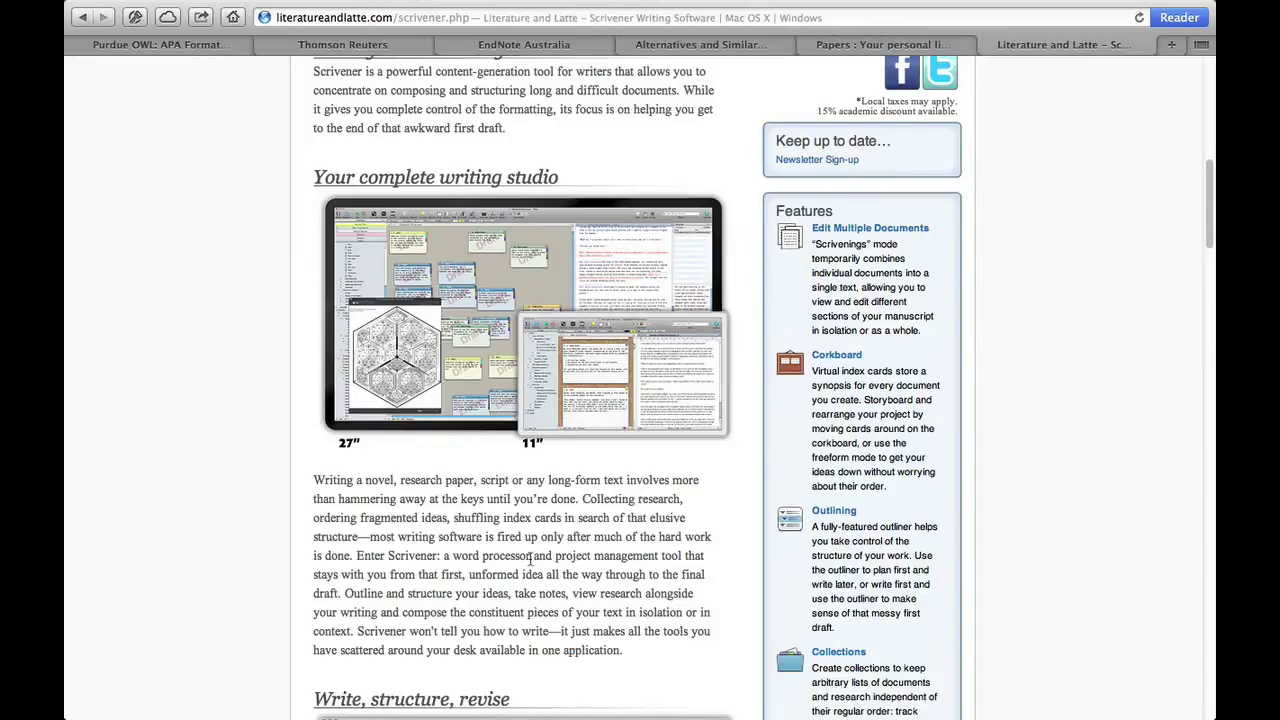
scroll(640, 497, "down", 8)
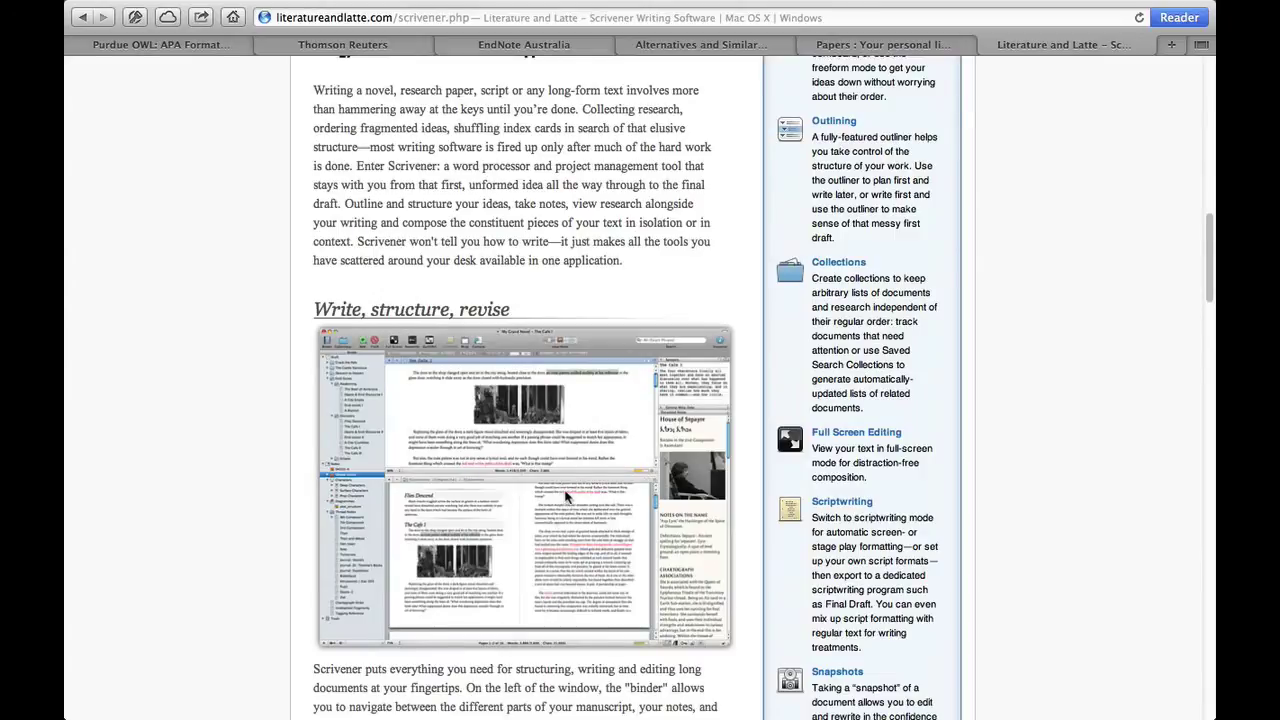
scroll(560, 497, "down", 3)
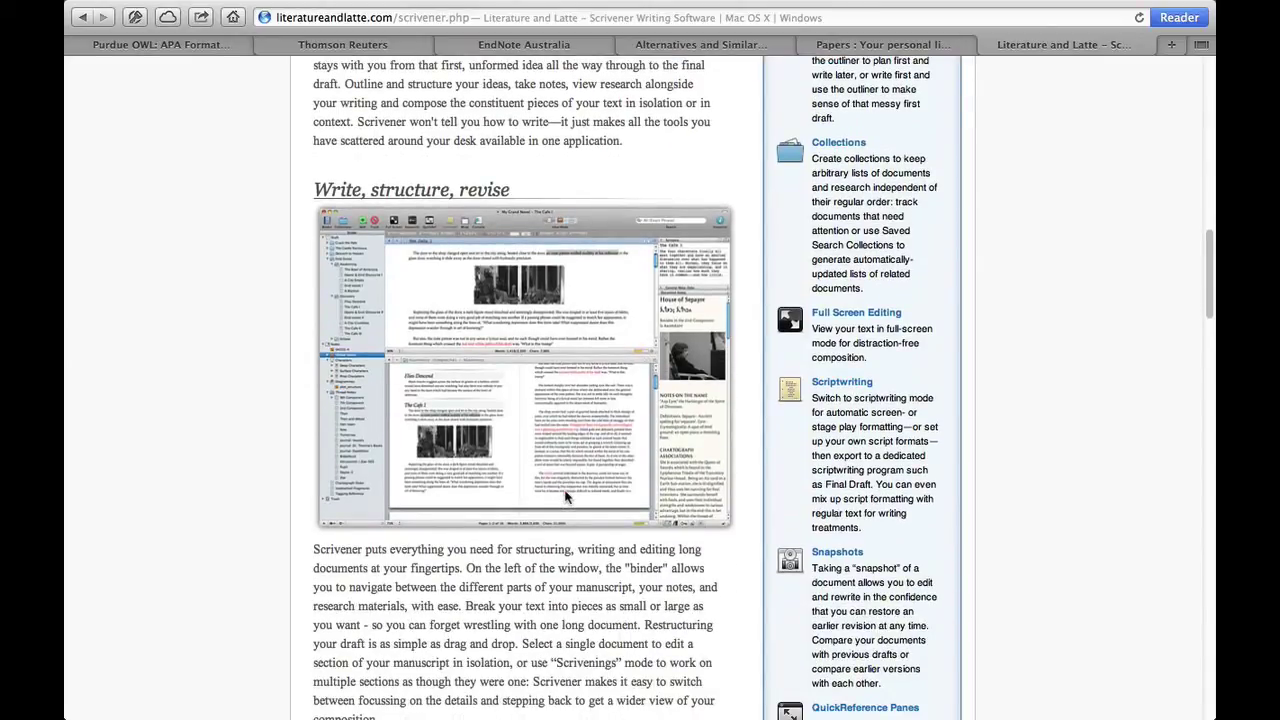
- Examine Scrivener's feature sections on structuring, organising, in-reach research and compiling a draft for export on the Literature and Latte page
scroll(565, 497, "down", 4)
scroll(565, 497, "down", 9)
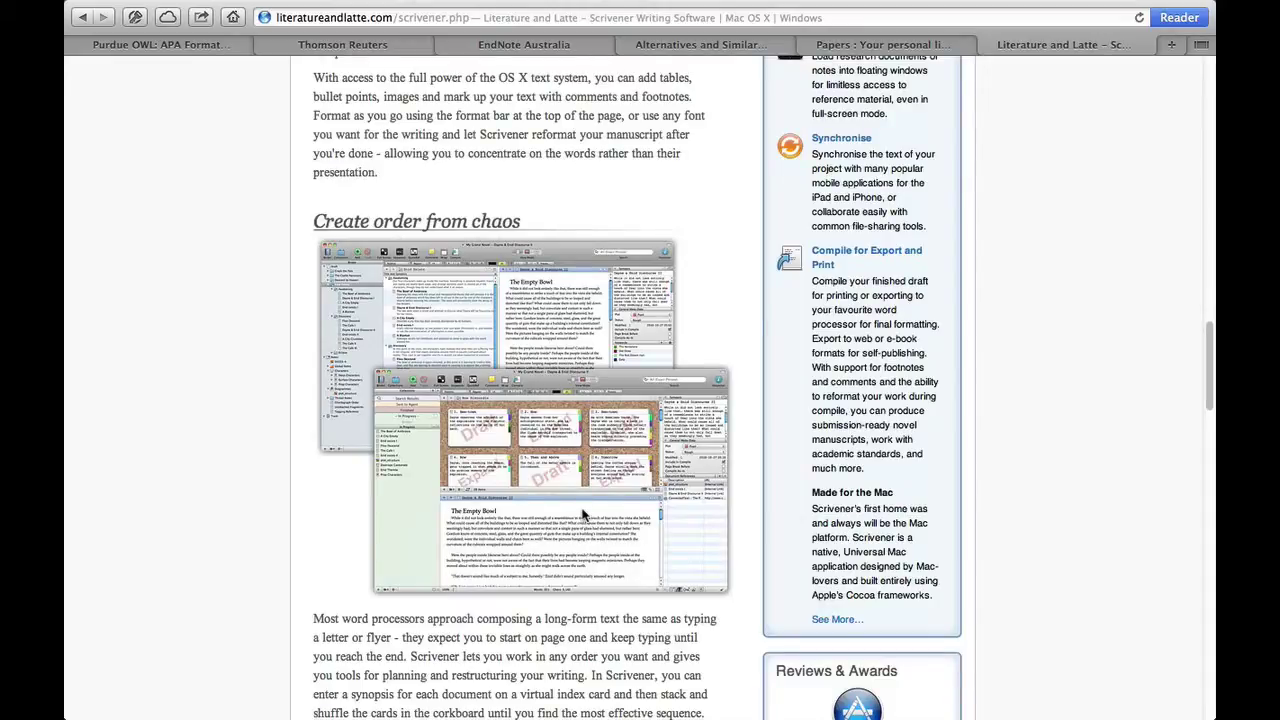
scroll(580, 505, "down", 2)
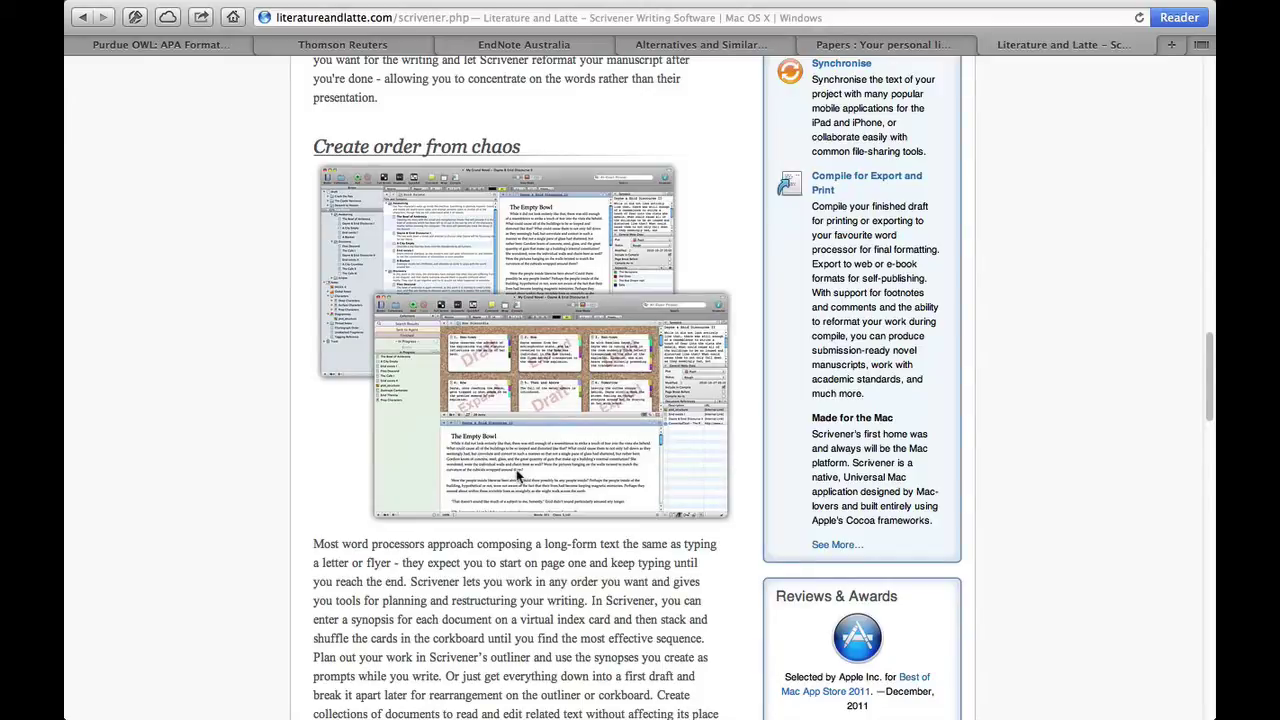
scroll(517, 476, "down", 5)
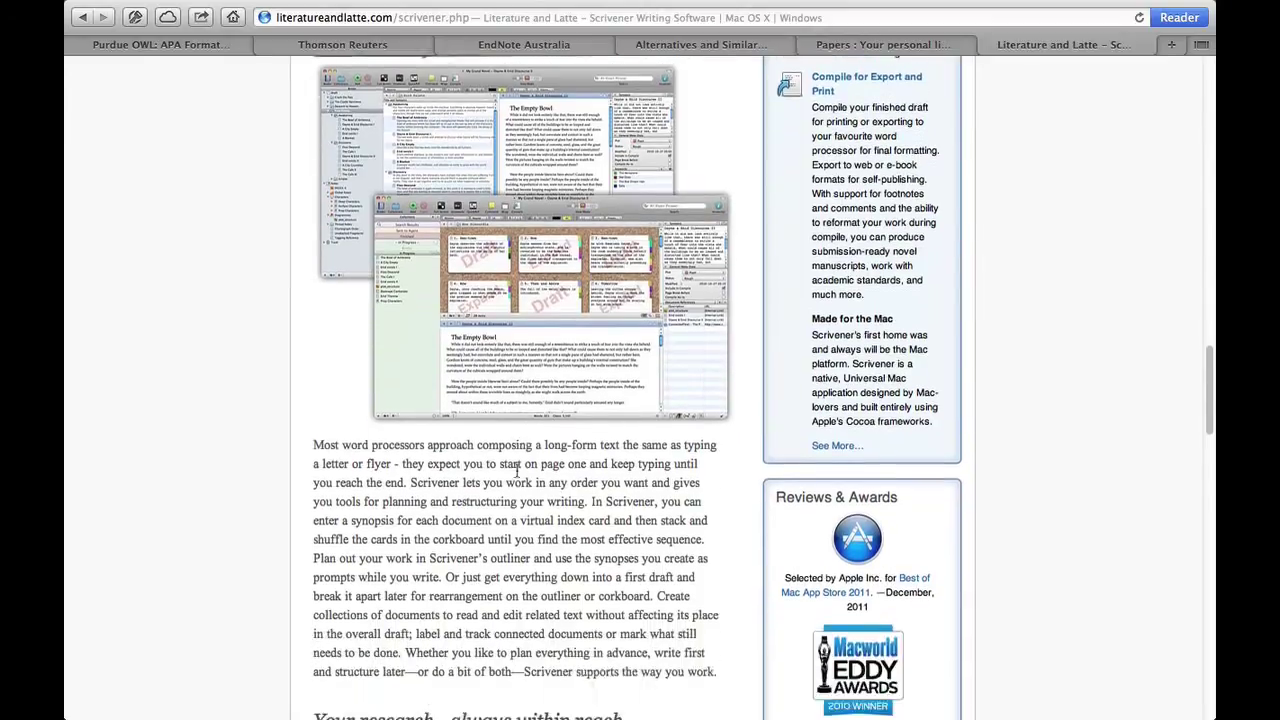
scroll(517, 476, "down", 10)
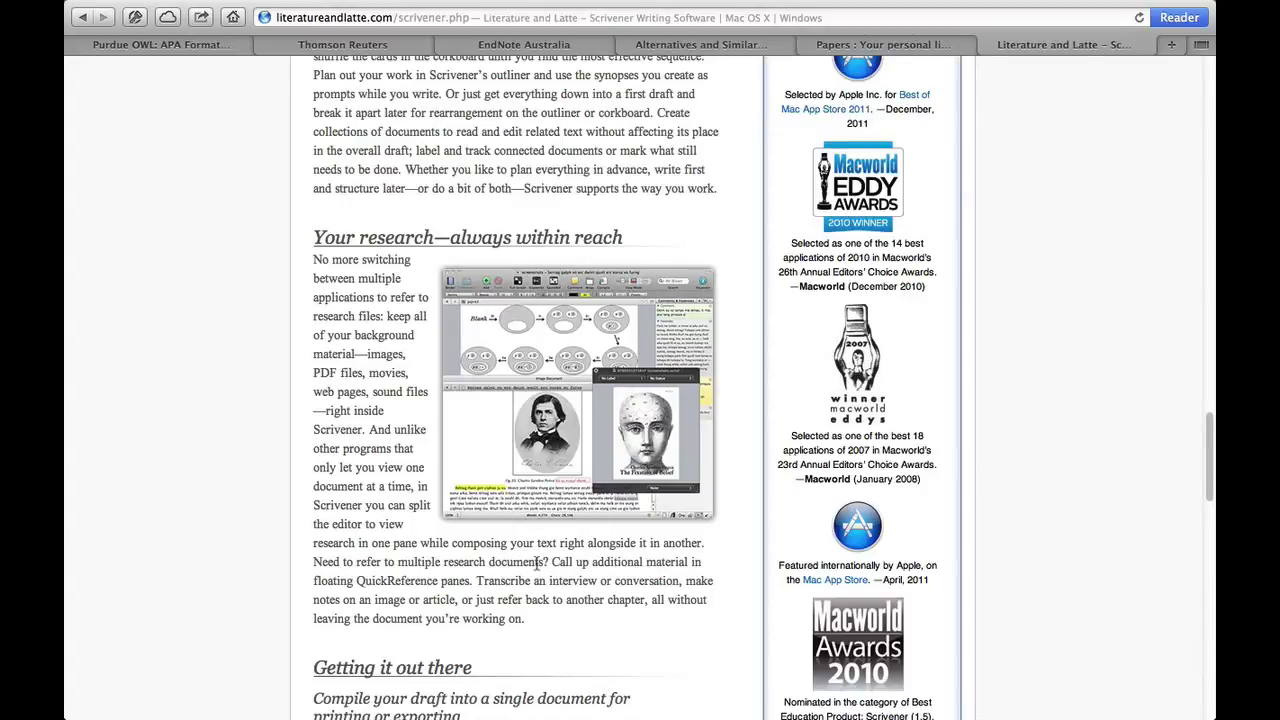
scroll(537, 565, "down", 10)
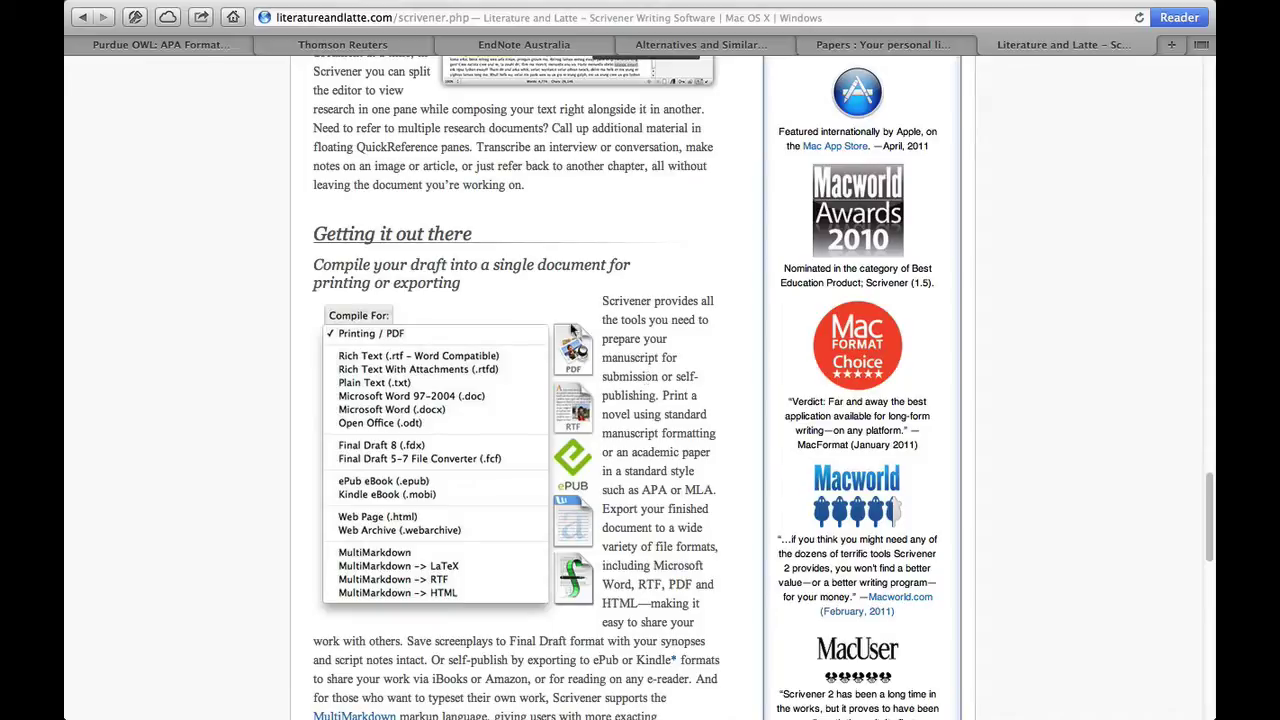
scroll(452, 293, "down", 3)
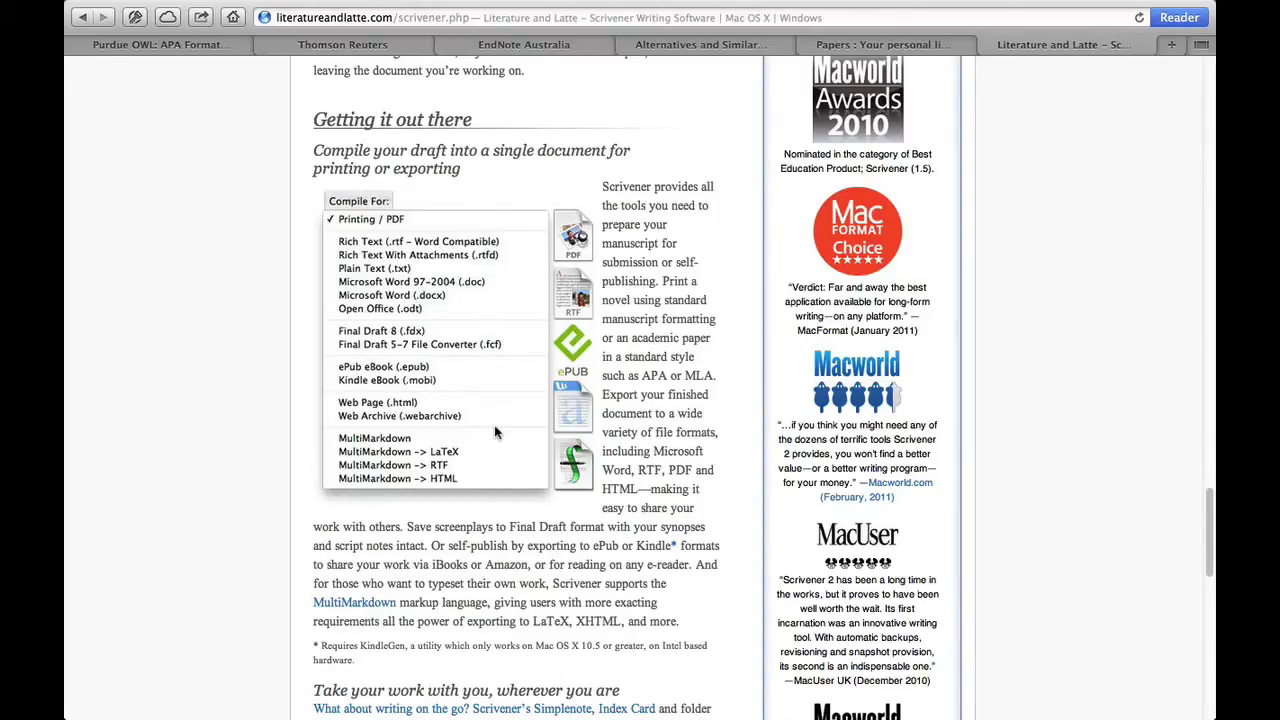
- Go back to the Scrivener 2 product overview and look over its purchase and trial options
scroll(495, 430, "up", 5)
scroll(495, 430, "up", 5)
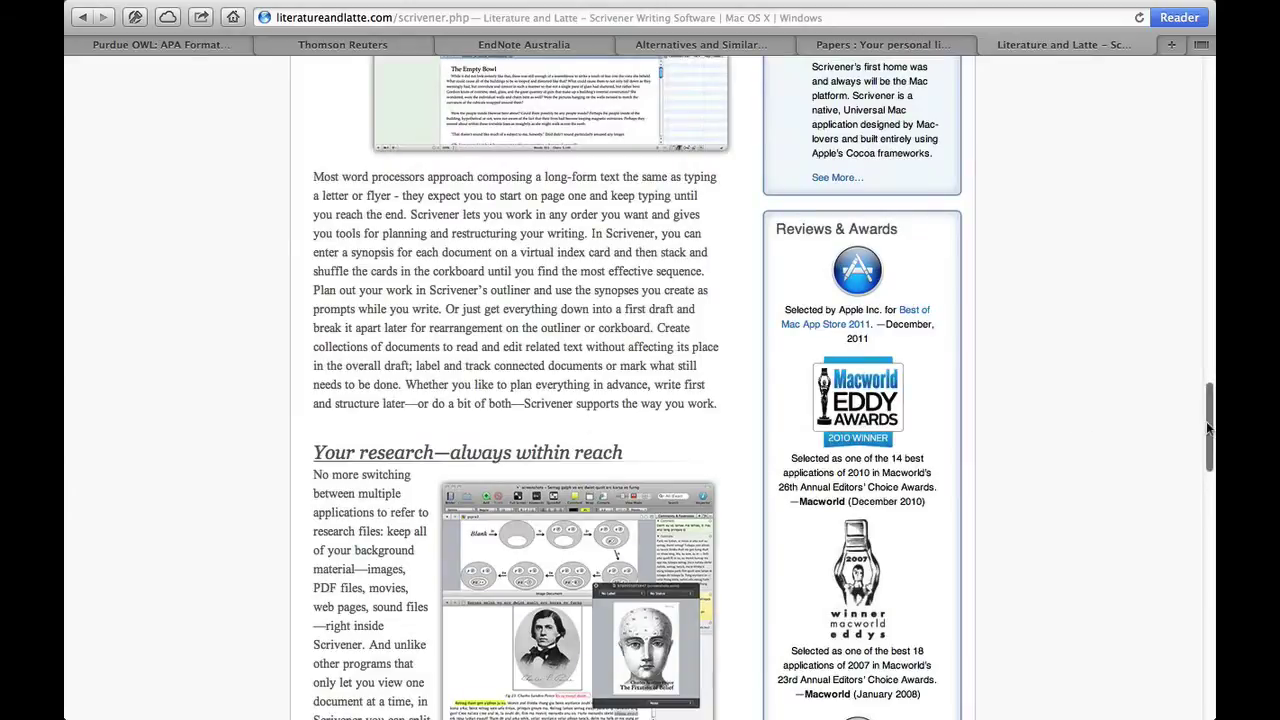
left_click_drag(1210, 428, 1197, 110)
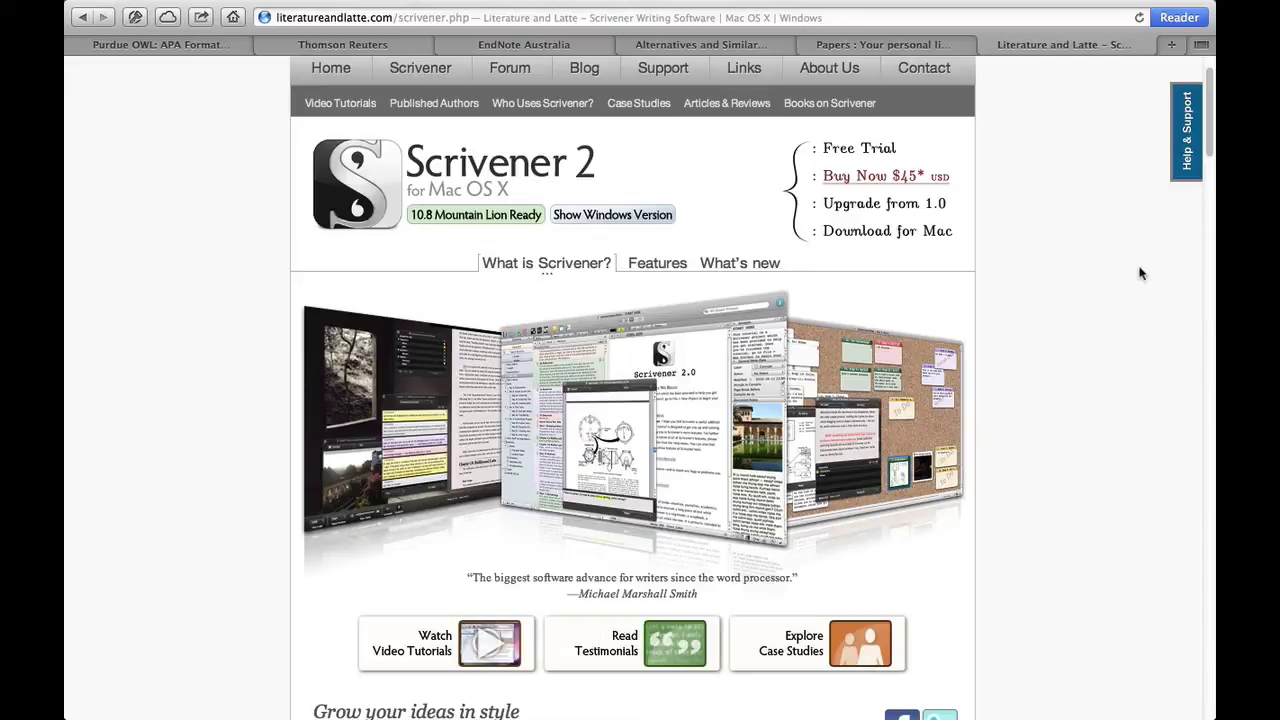
left_click_drag(1210, 135, 1206, 520)
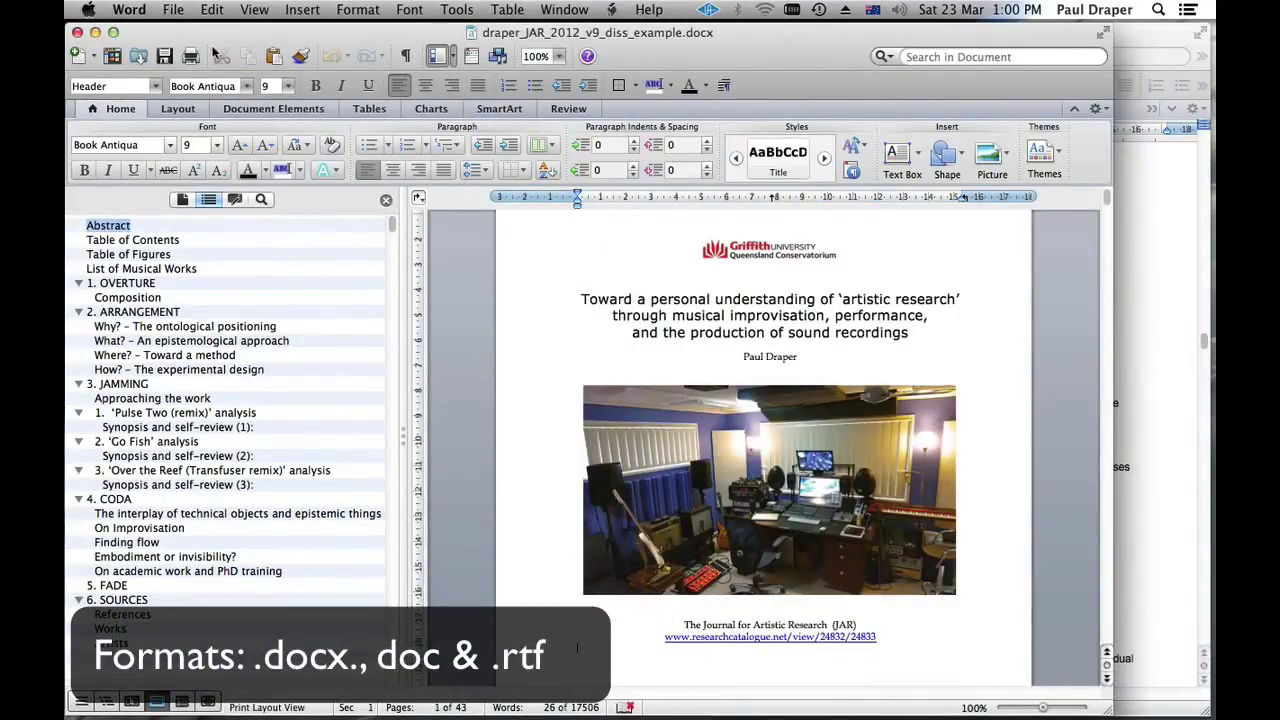
- Start saving a copy of the dissertation example in Word and set its format to Word 97-2004 Document (.doc)
left_click(174, 10)
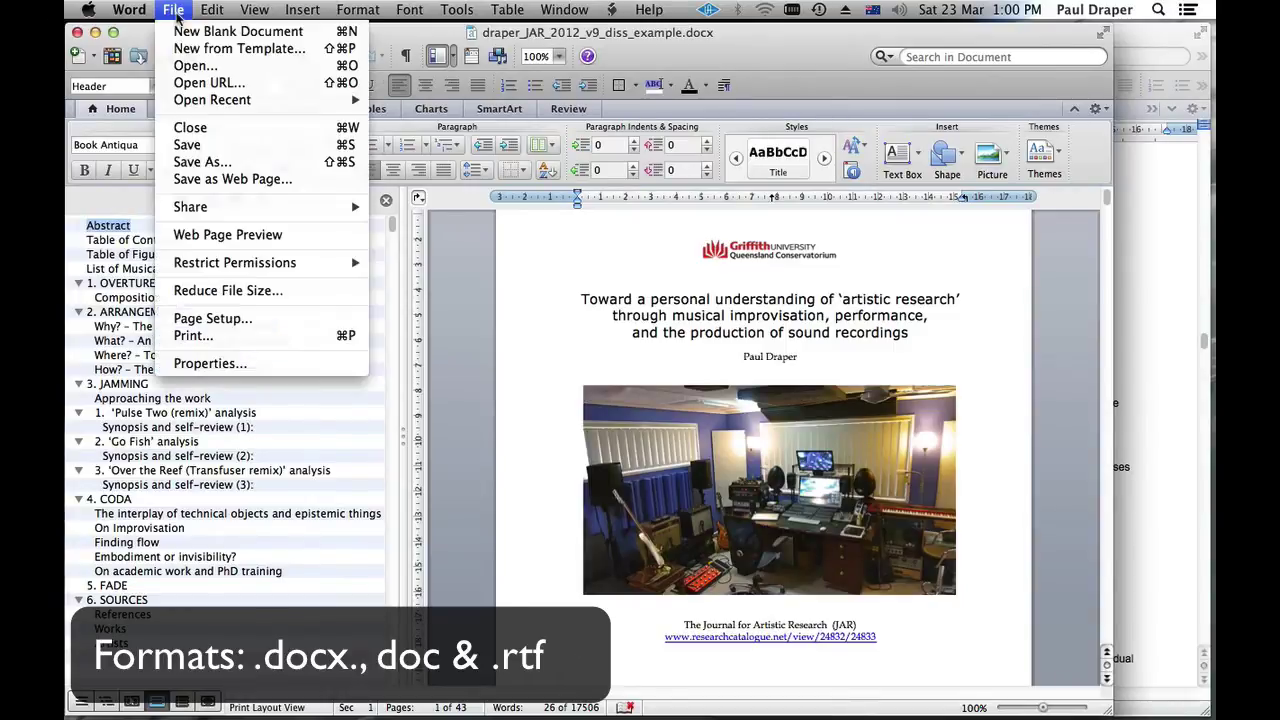
left_click(205, 162)
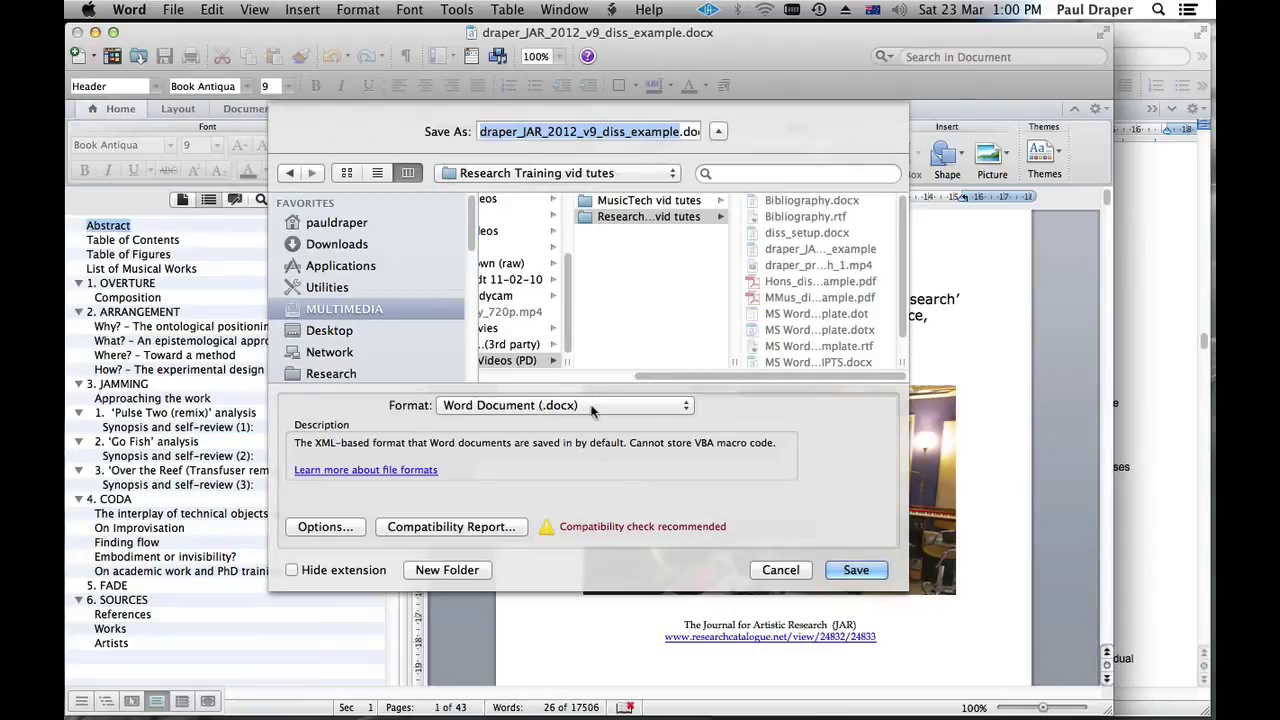
left_click(591, 408)
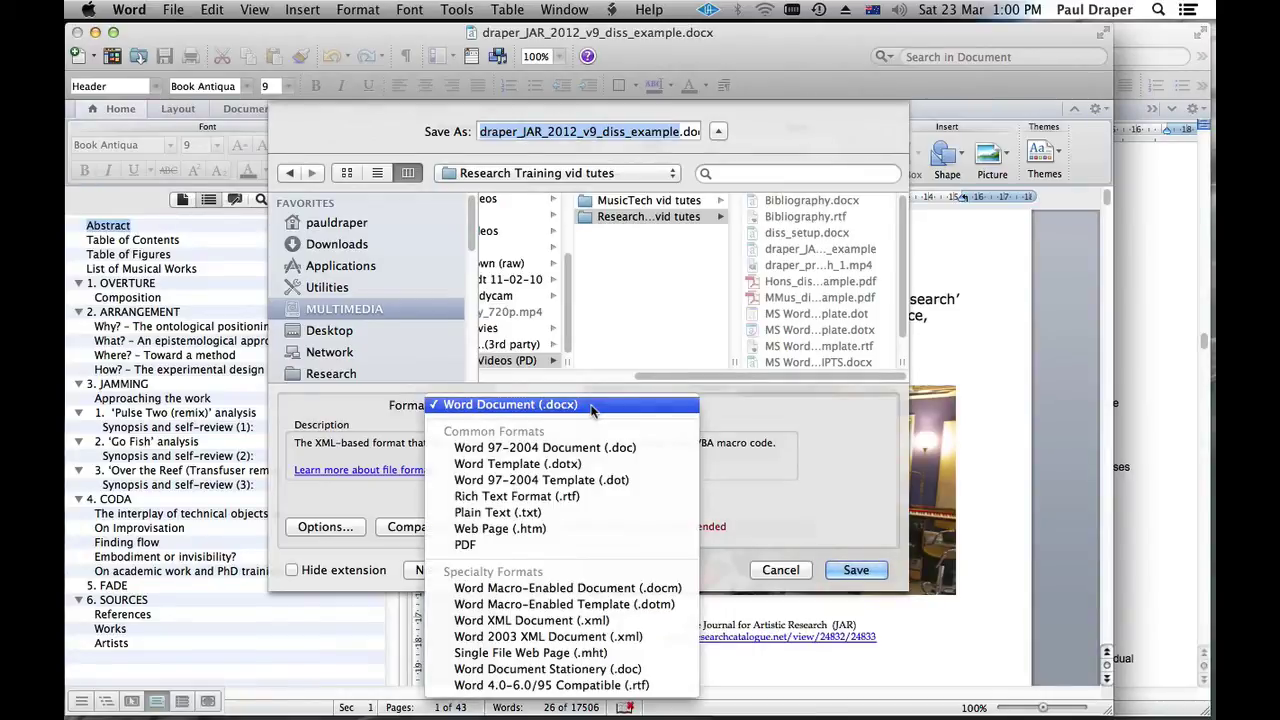
left_click(541, 405)
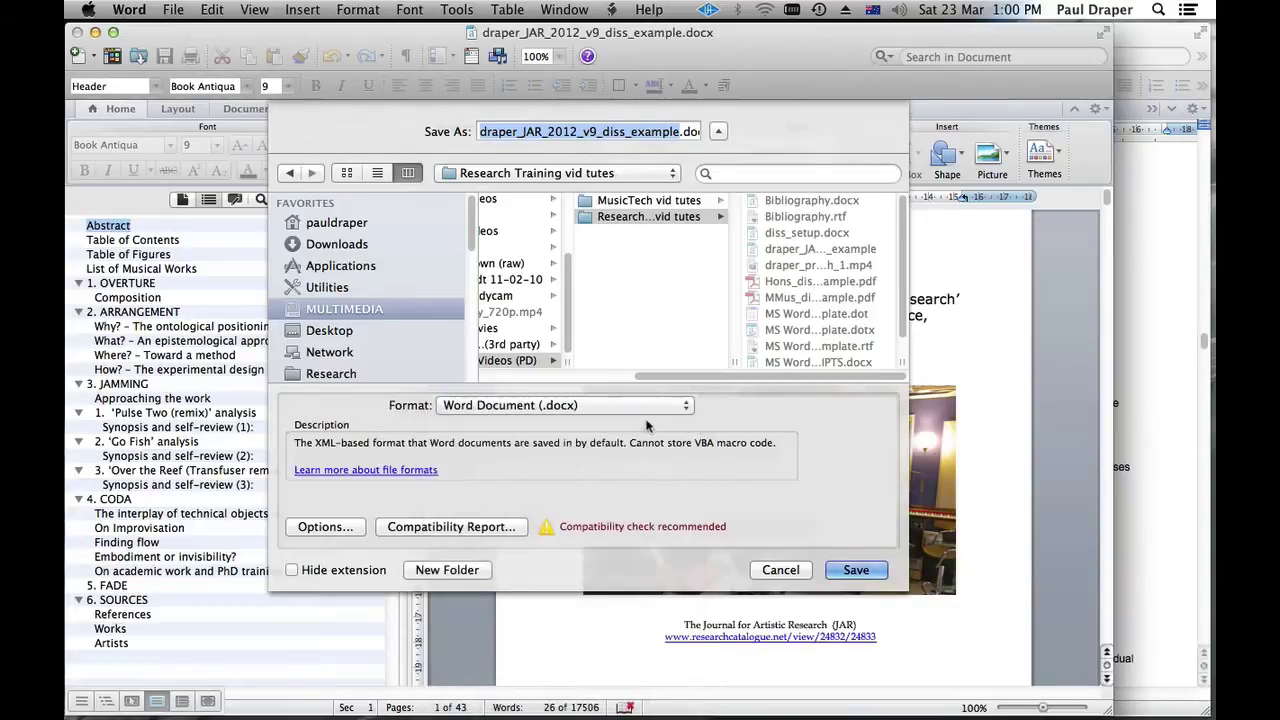
left_click(587, 405)
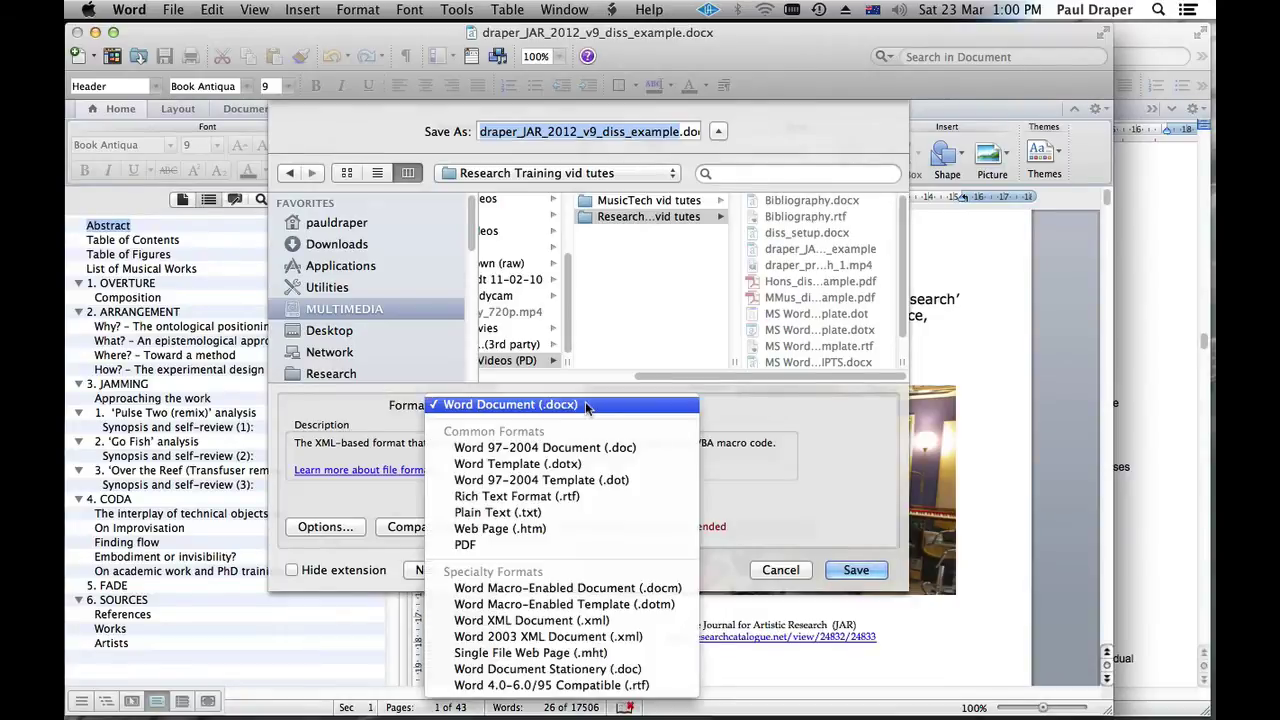
left_click(495, 448)
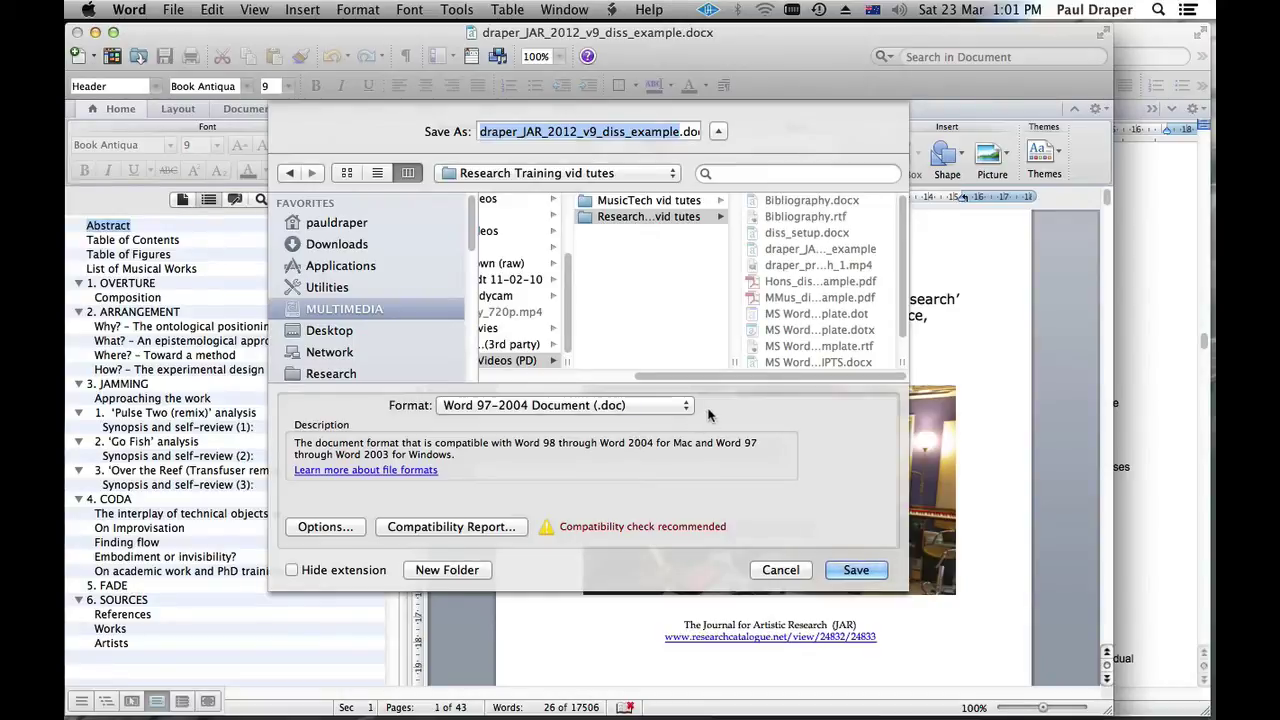
- Review the other available save formats, such as .docx and Rich Text Format (.rtf), keeping the .doc choice
left_click(644, 410)
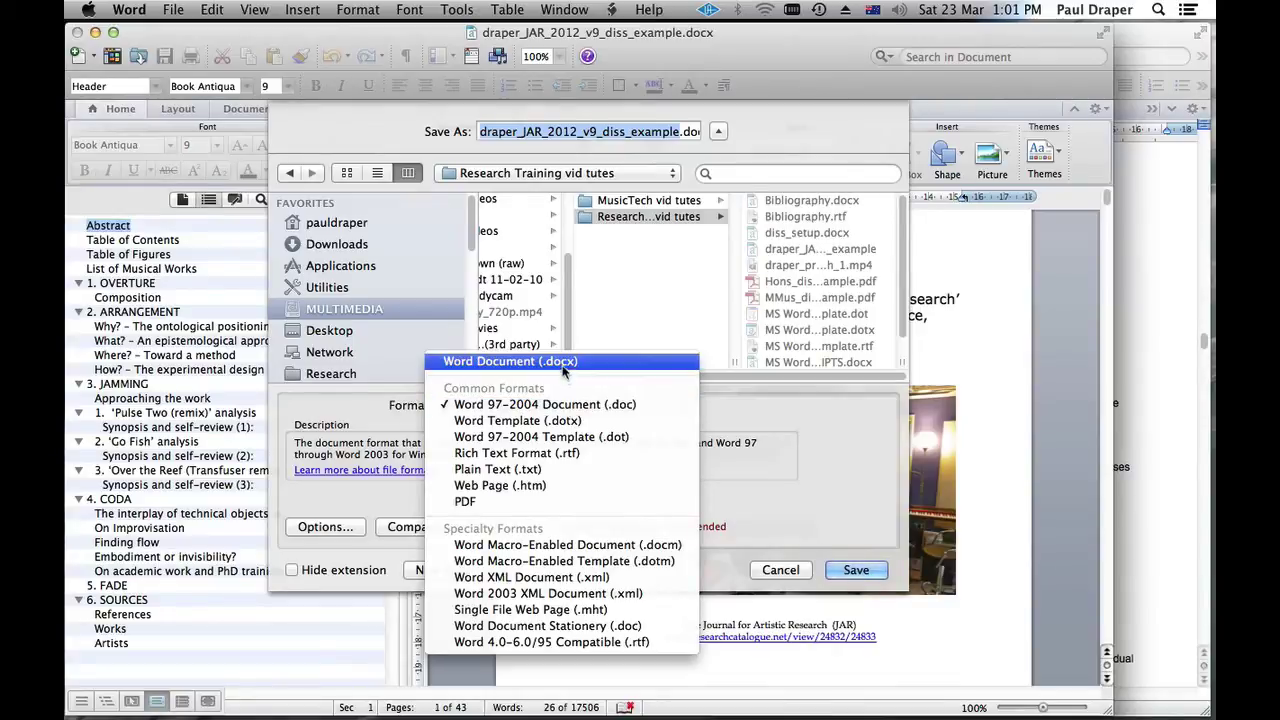
left_click(742, 405)
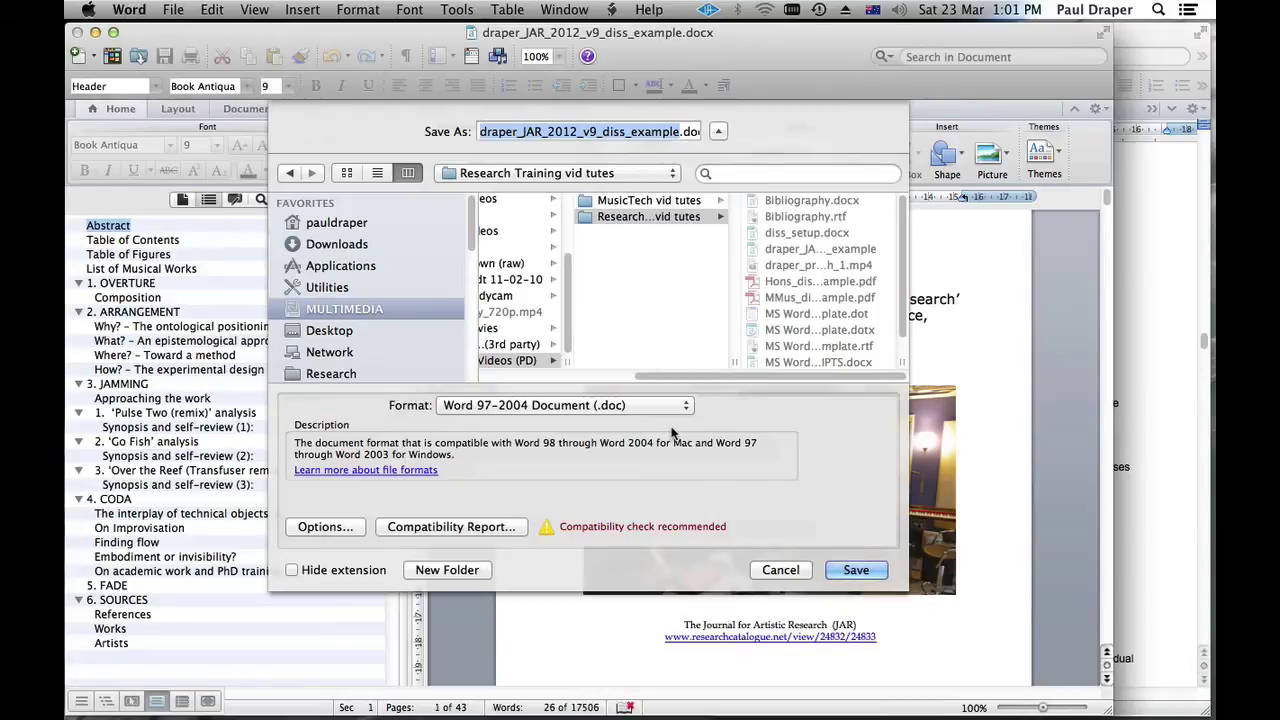
left_click(602, 407)
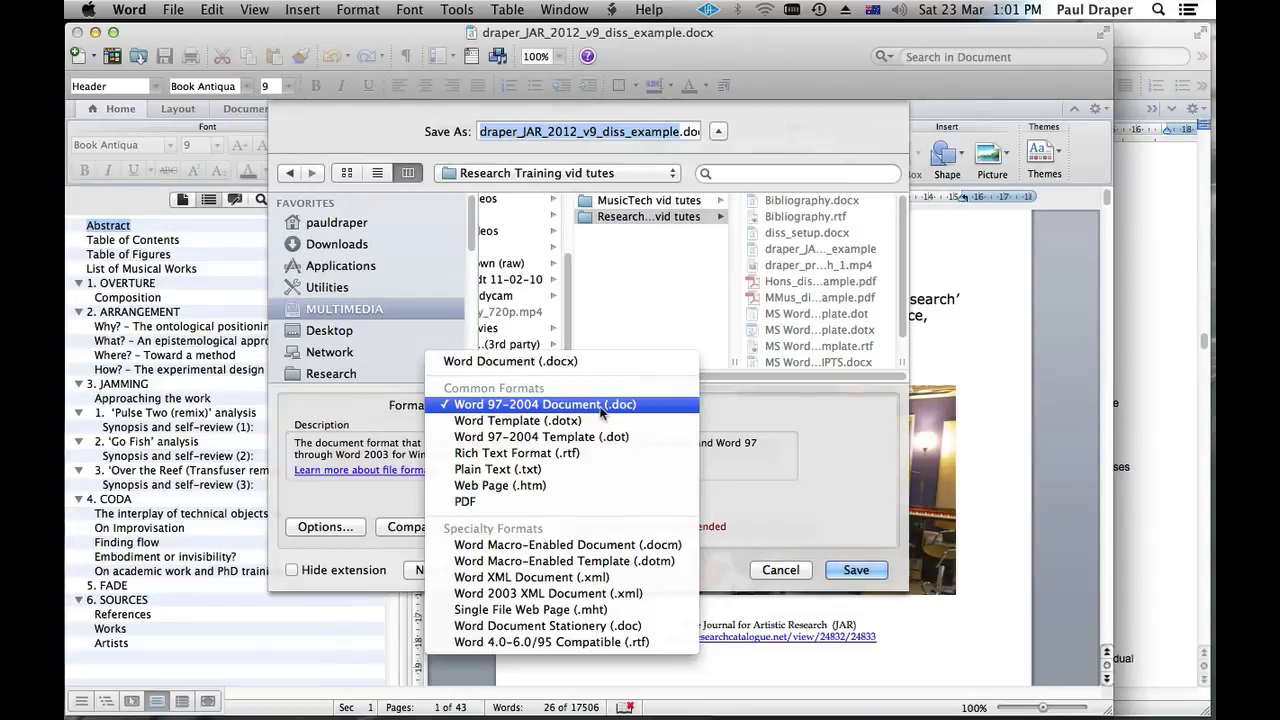
left_click(849, 386)
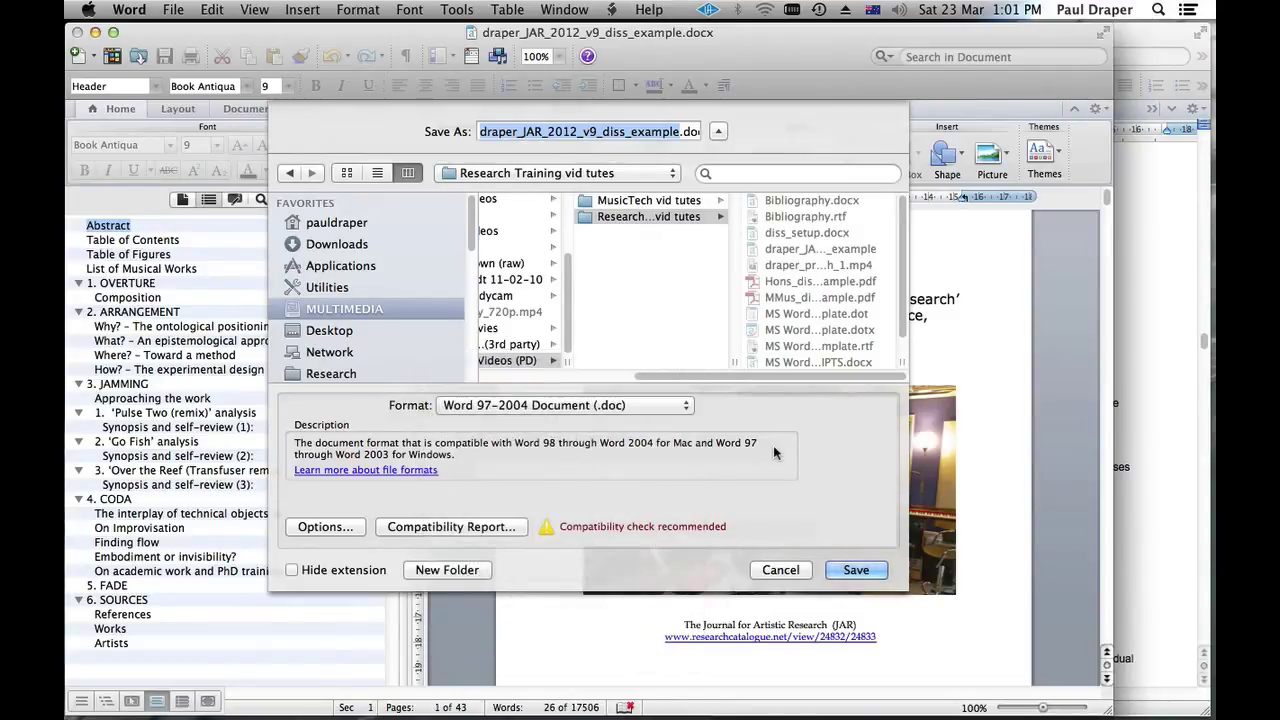
left_click(628, 408)
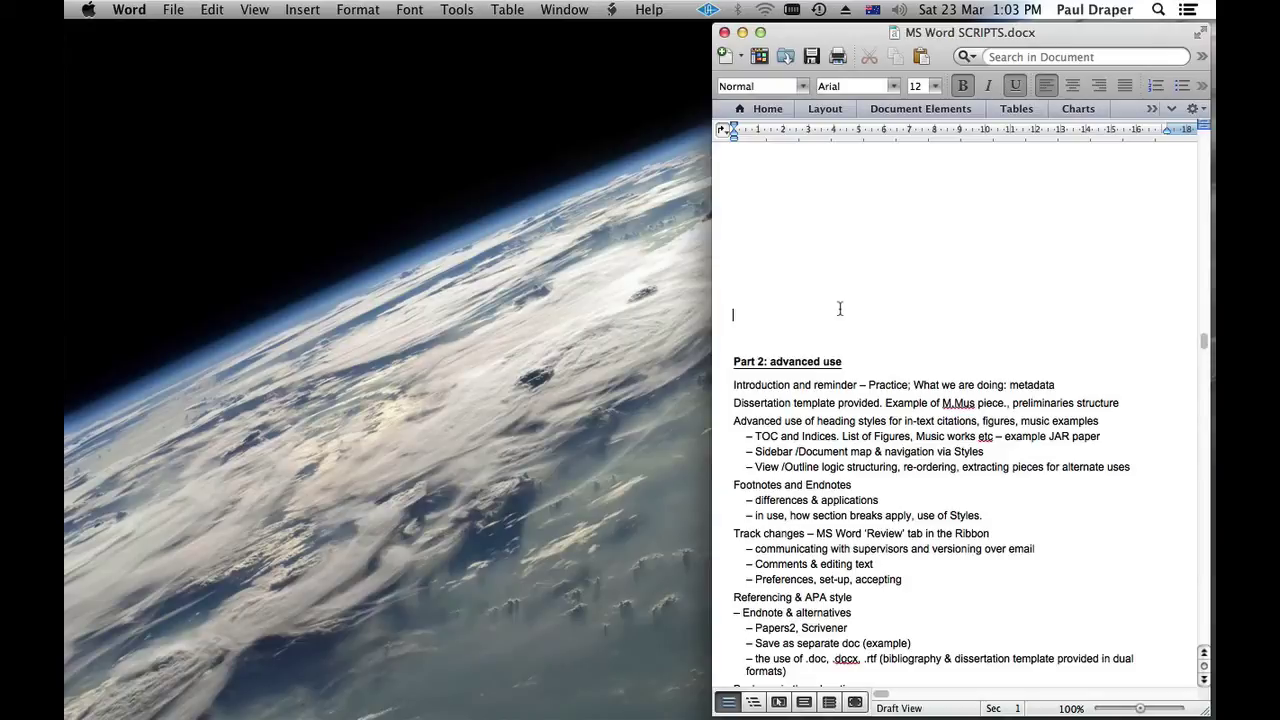
- Switch to Finder to show the JAR article's draft versions and check the Time Machine backup status and options
key("super+Tab")
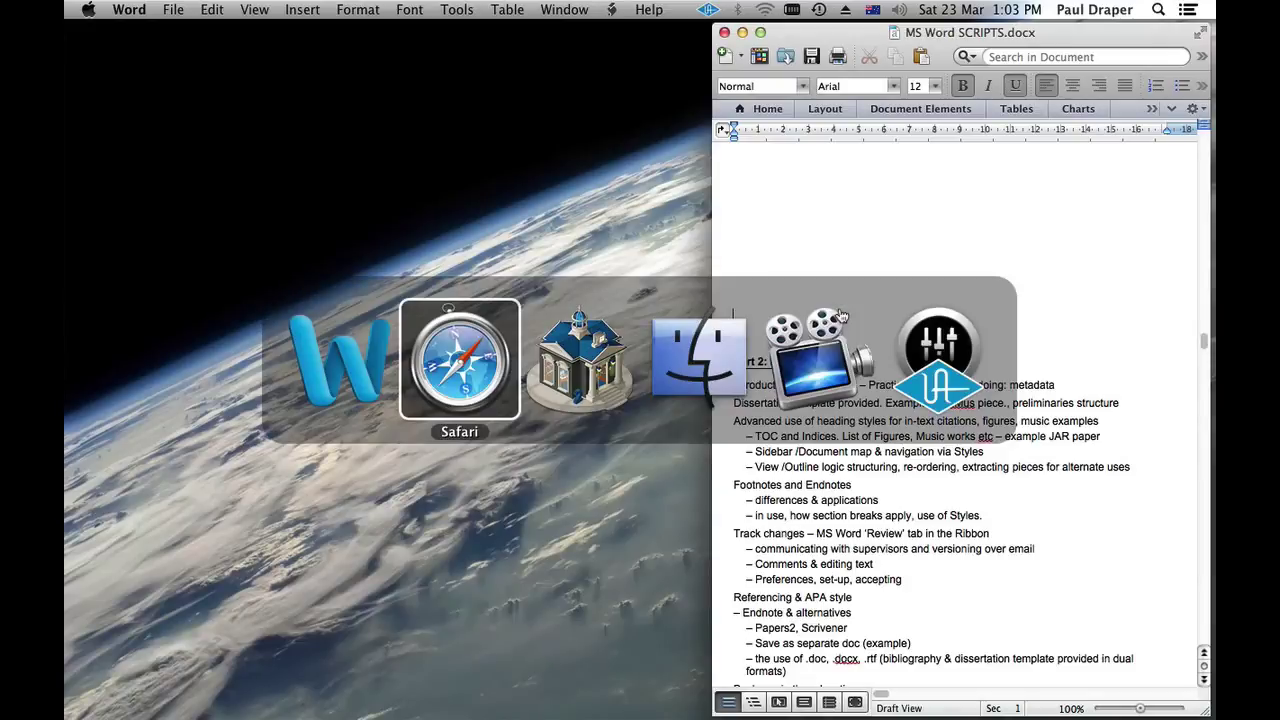
key("super+Tab")
key("super+Tab")
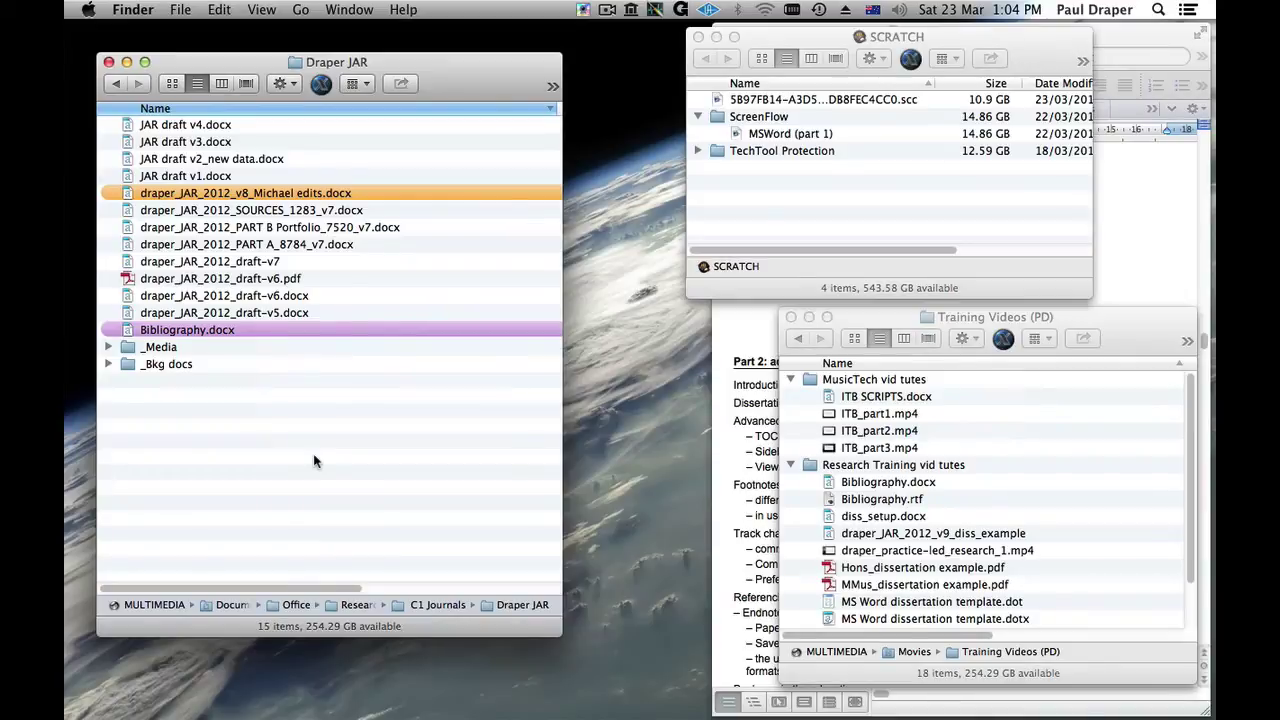
left_click(819, 10)
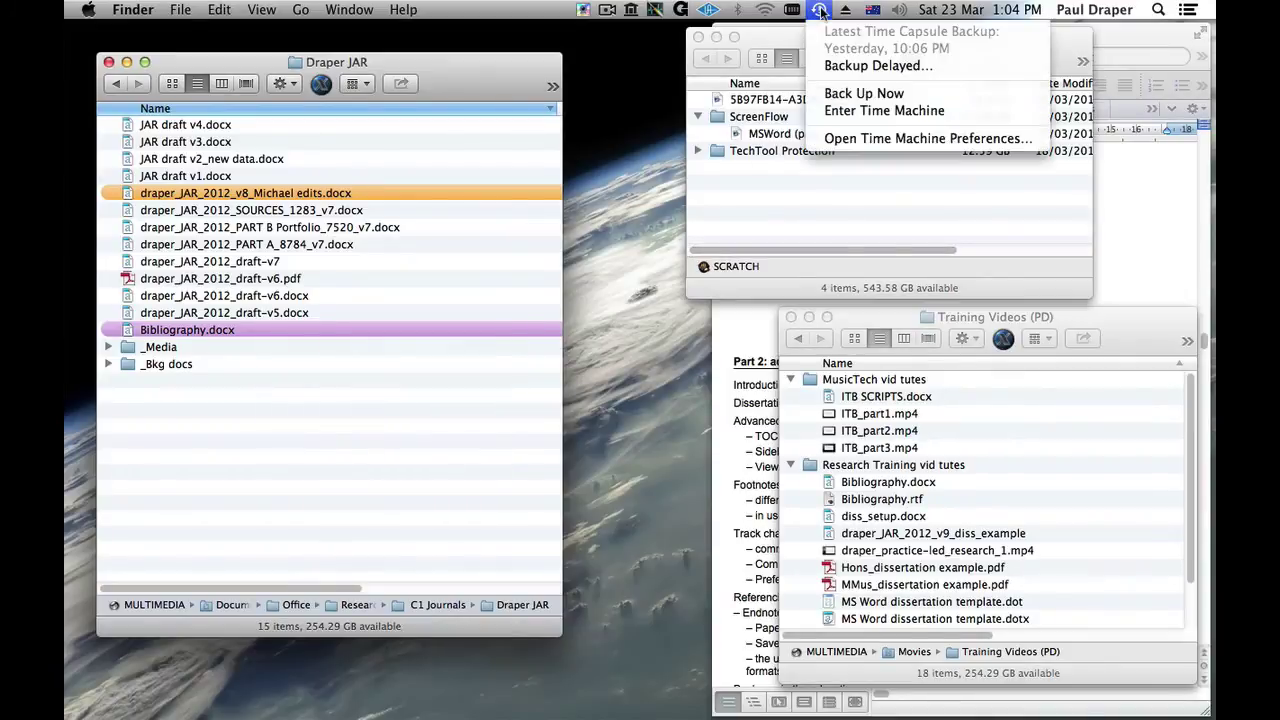